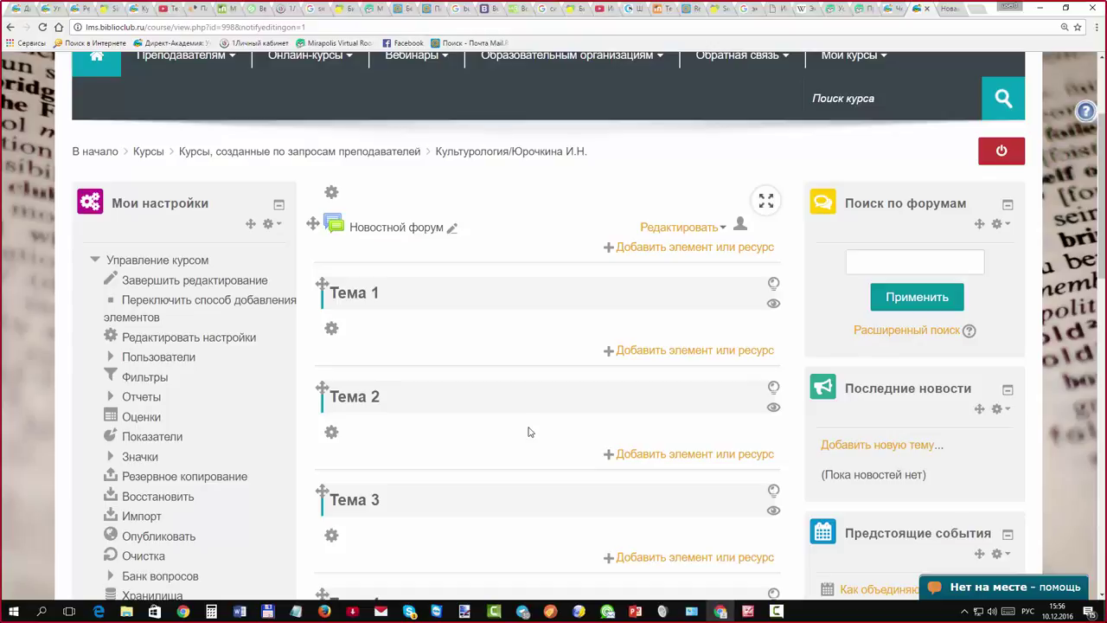
Add a Тест activity to the Тема 1 section of the course
{"action": "left_click", "coordinate": [653, 351]}
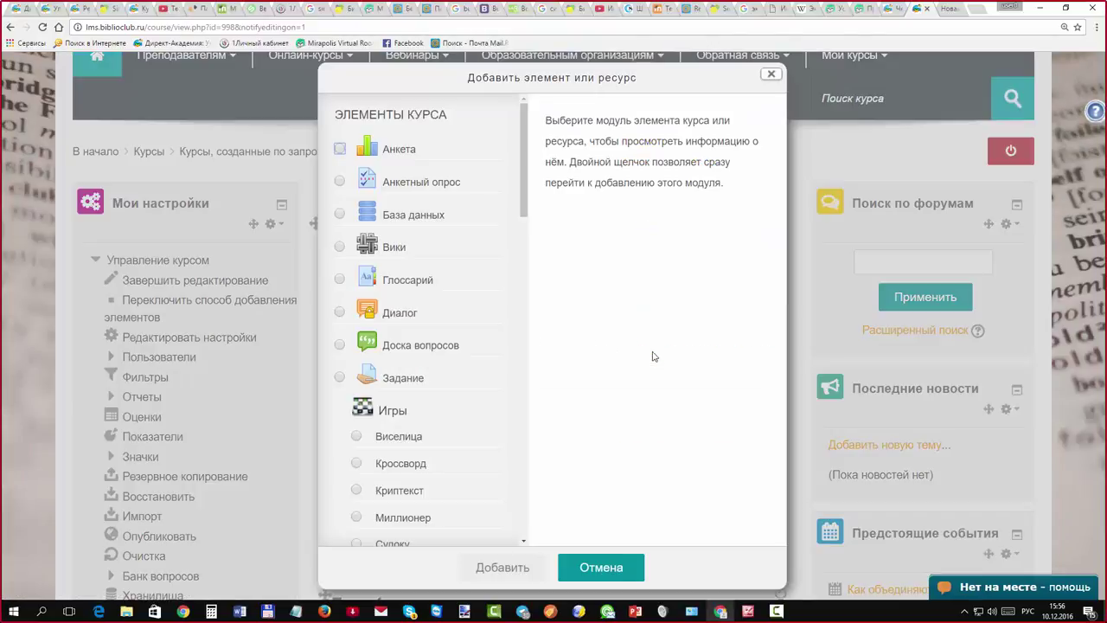
{"action": "left_click_drag", "start_coordinate": [523, 206], "coordinate": [514, 338]}
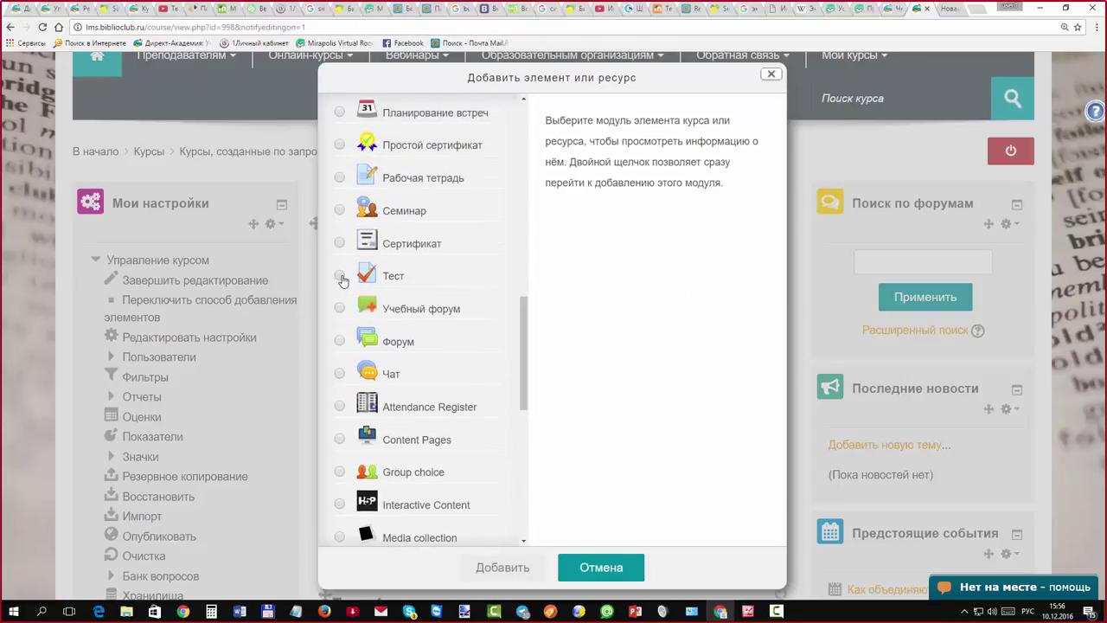
{"action": "left_click", "coordinate": [339, 276]}
{"action": "left_click", "coordinate": [502, 568]}
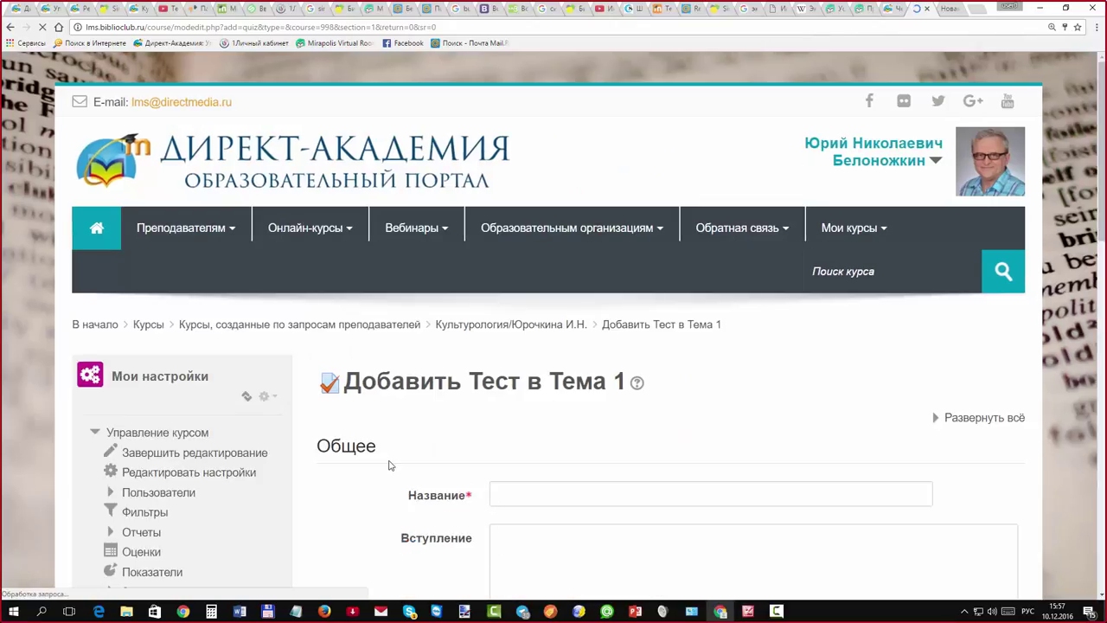
Enter "Тест по те" as the name of the new test
{"action": "scroll", "coordinate": [478, 406], "scroll_direction": "down", "scroll_amount": 1}
{"action": "scroll", "coordinate": [484, 420], "scroll_direction": "down", "scroll_amount": 2}
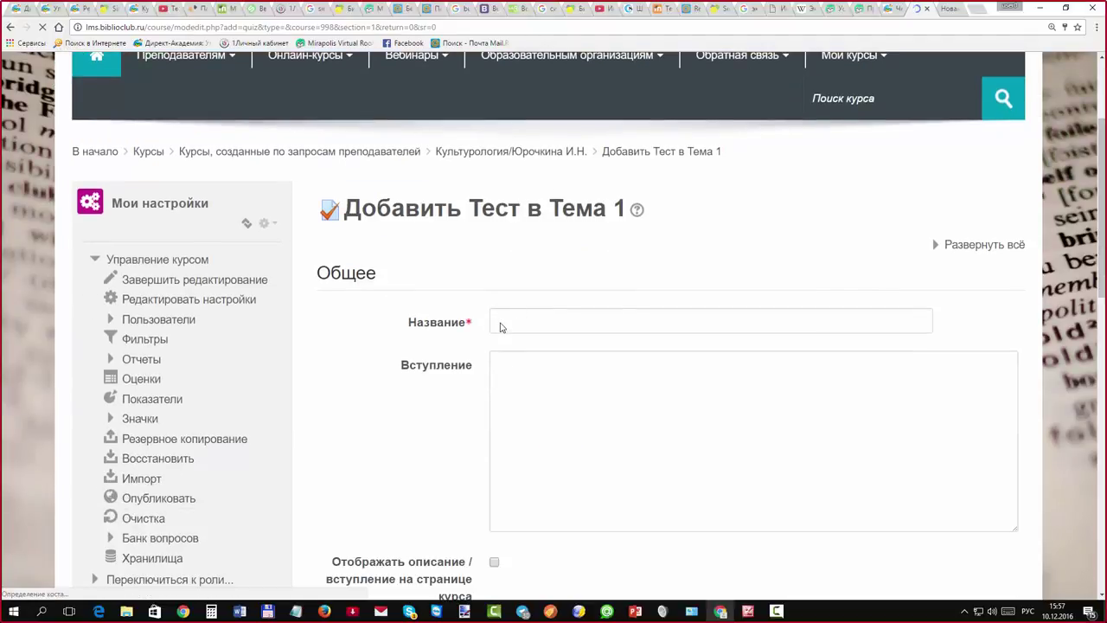
{"action": "left_click", "coordinate": [510, 321]}
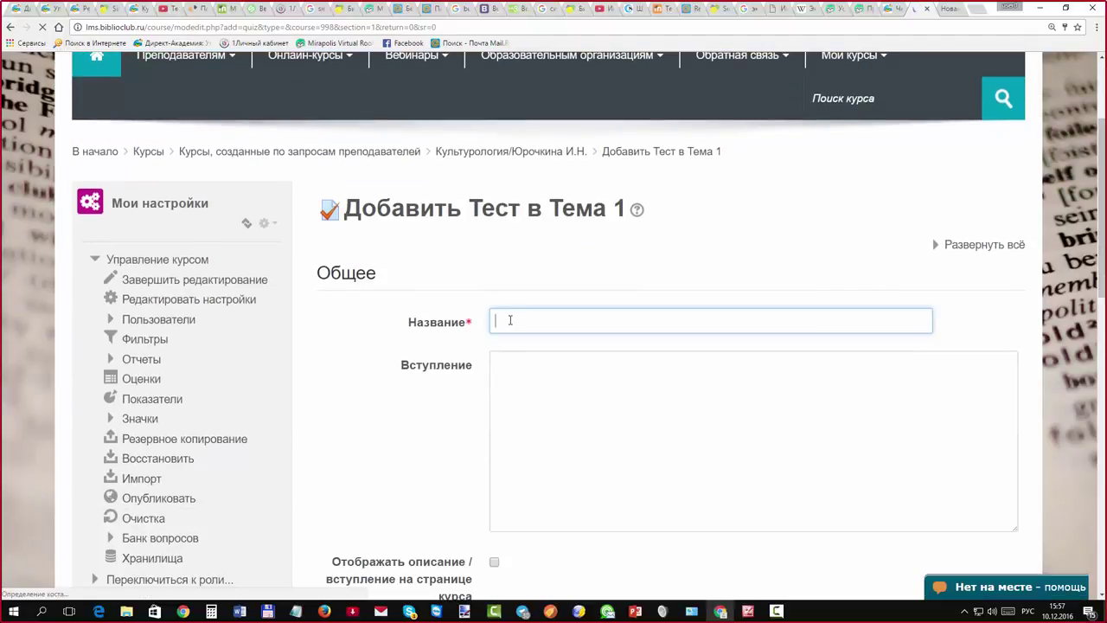
{"action": "type", "text": "Тест"}
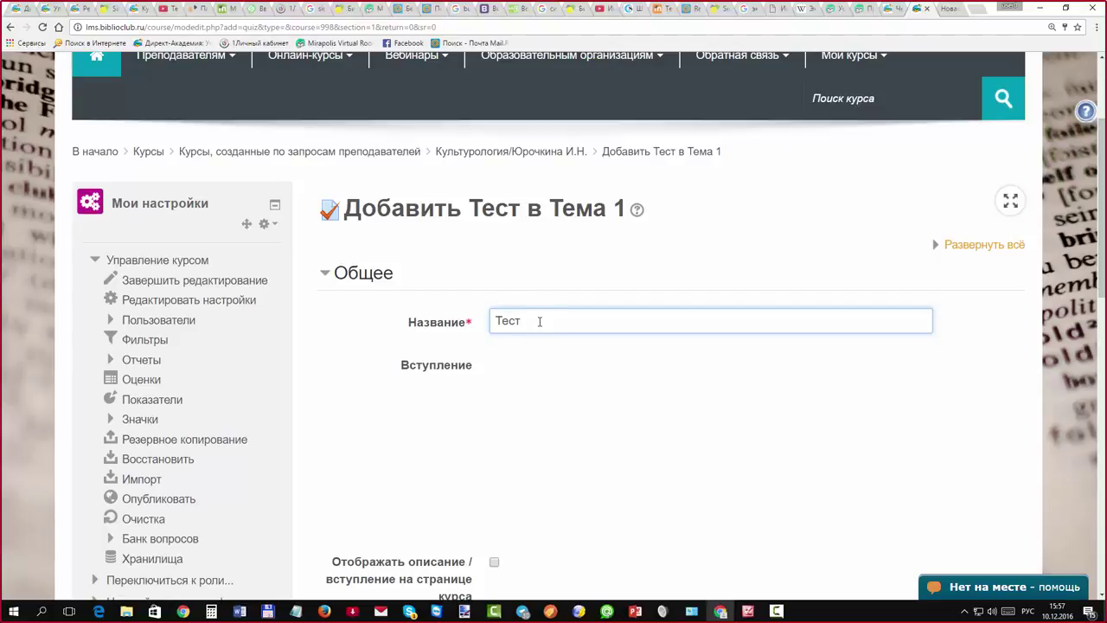
{"action": "type", "text": "по те"}
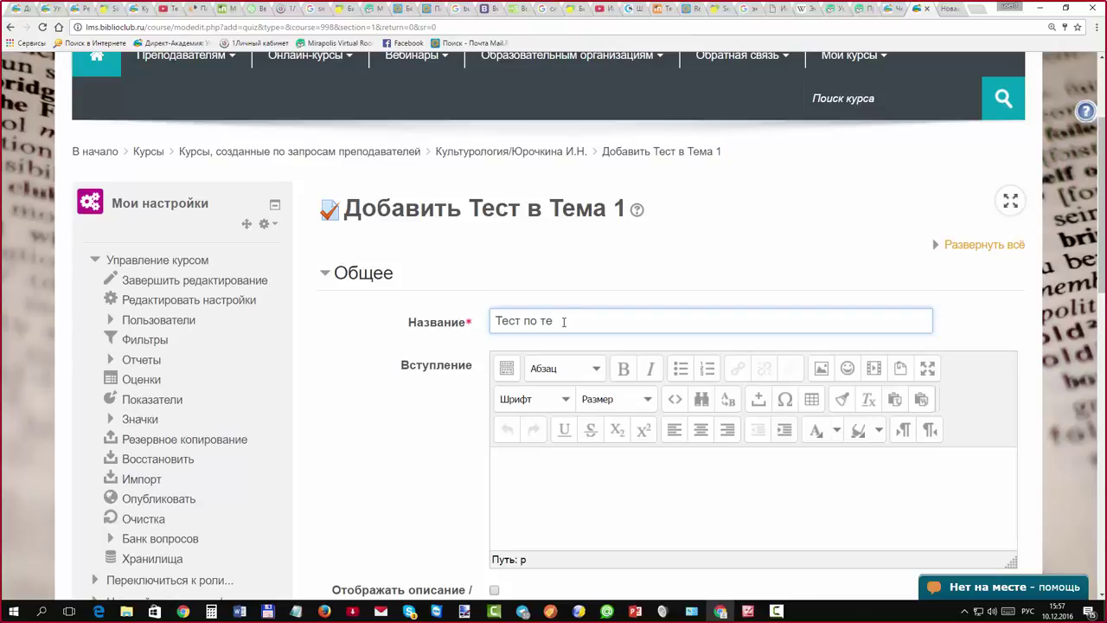
Expand all sections of the test settings form and go to the Оценка section
{"action": "scroll", "coordinate": [422, 430], "scroll_direction": "down", "scroll_amount": 2}
{"action": "scroll", "coordinate": [441, 419], "scroll_direction": "down", "scroll_amount": 1}
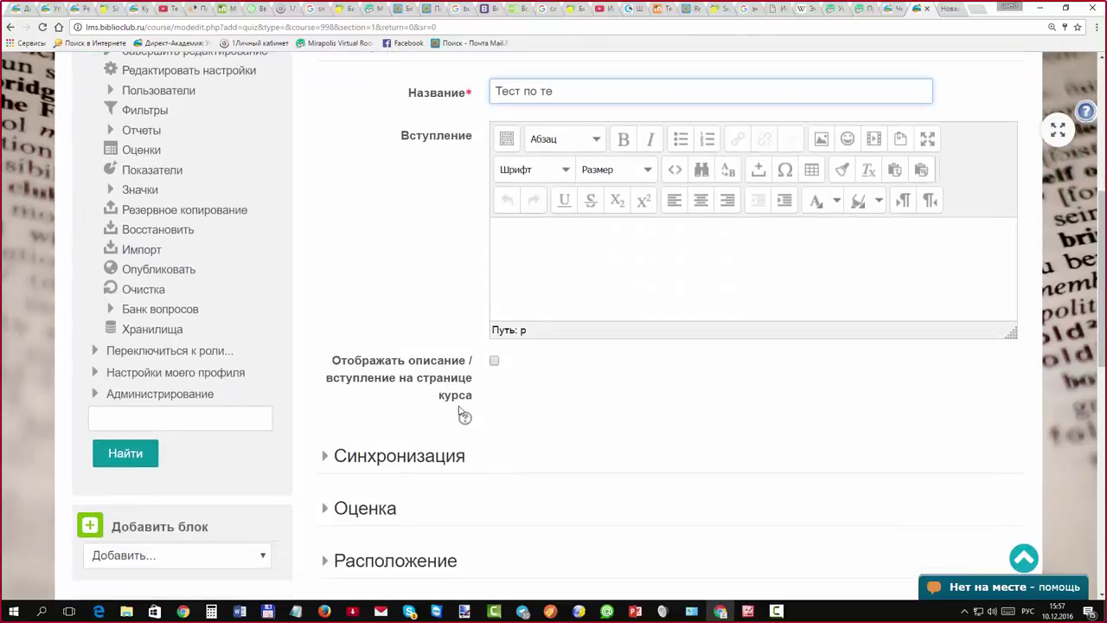
{"action": "scroll", "coordinate": [450, 410], "scroll_direction": "up", "scroll_amount": 2}
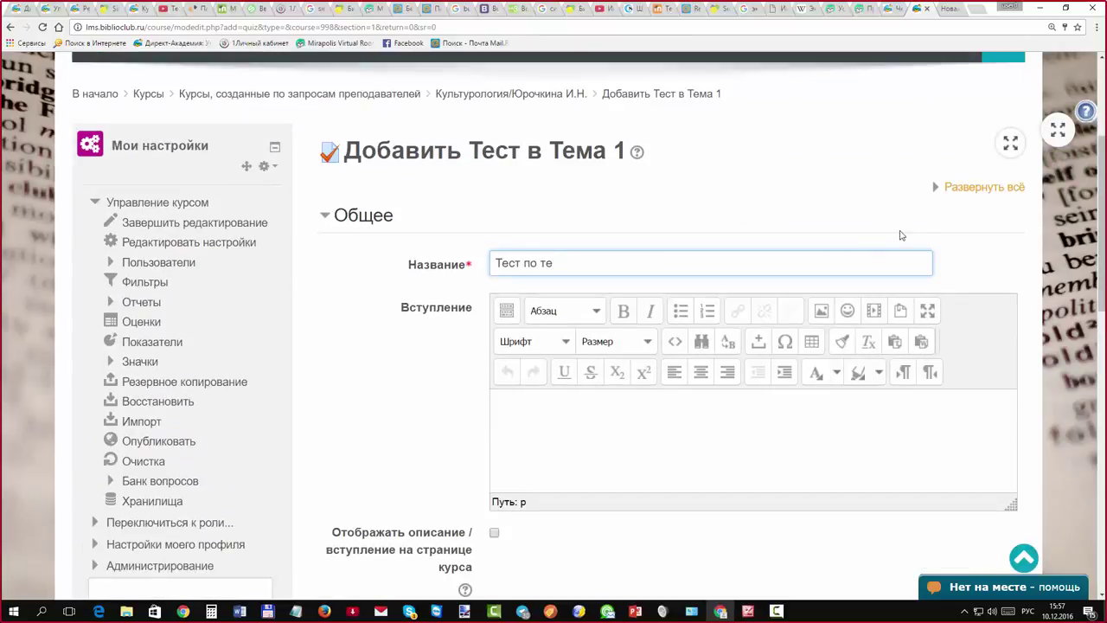
{"action": "left_click", "coordinate": [954, 188]}
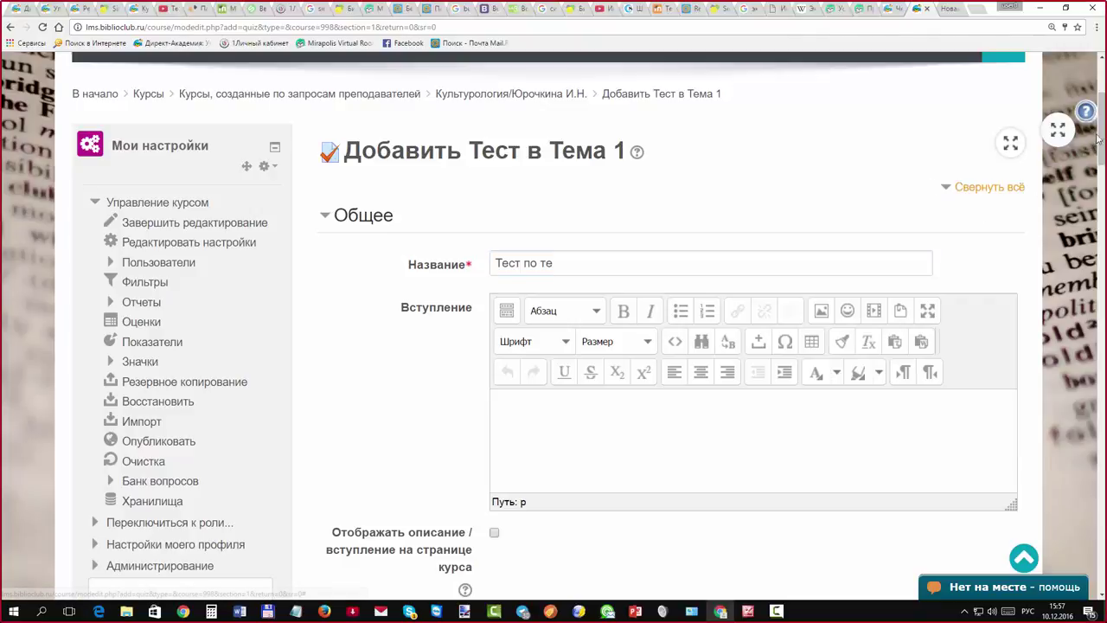
{"action": "left_click_drag", "start_coordinate": [1101, 137], "coordinate": [1103, 232]}
{"action": "scroll", "coordinate": [1102, 232], "scroll_direction": "down", "scroll_amount": 4}
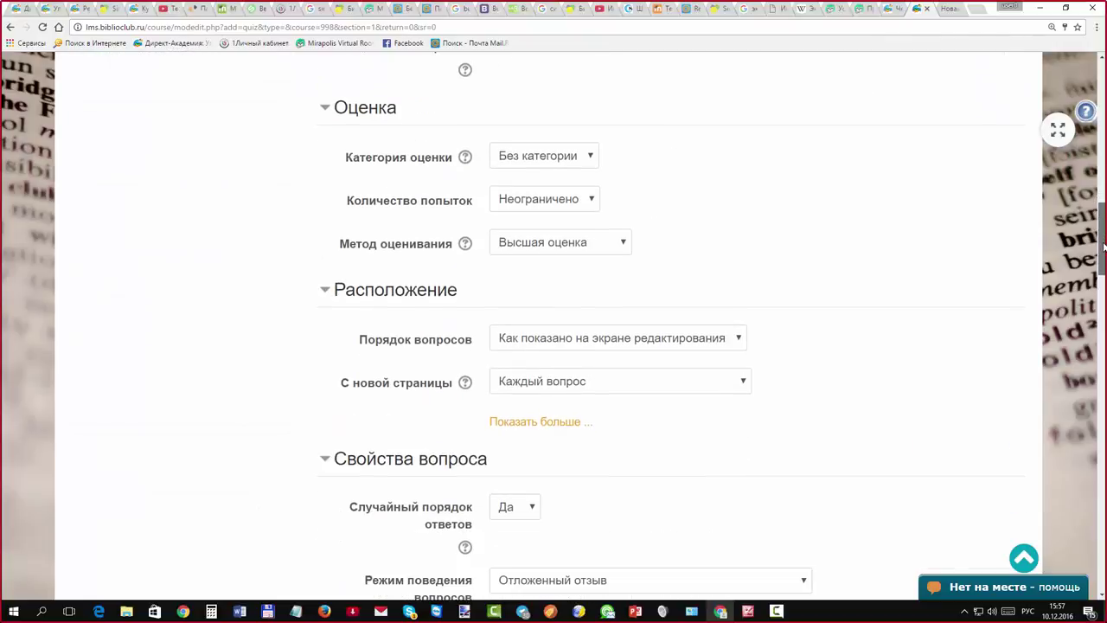
Check the available options for Категория оценки and read the help text for that setting
{"action": "left_click", "coordinate": [591, 160]}
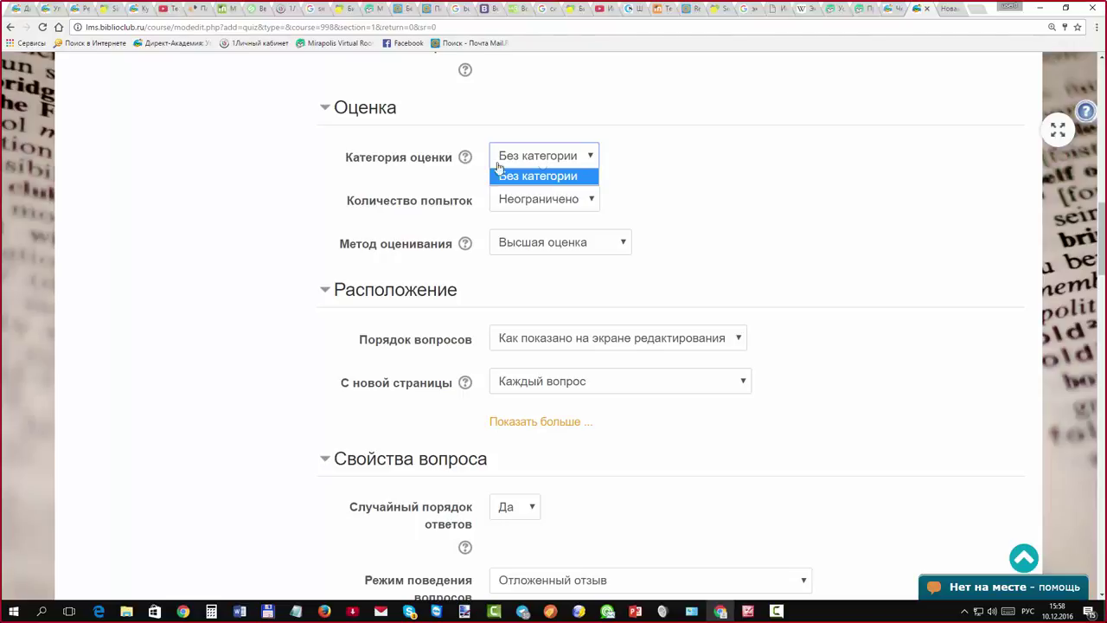
{"action": "left_click", "coordinate": [456, 178]}
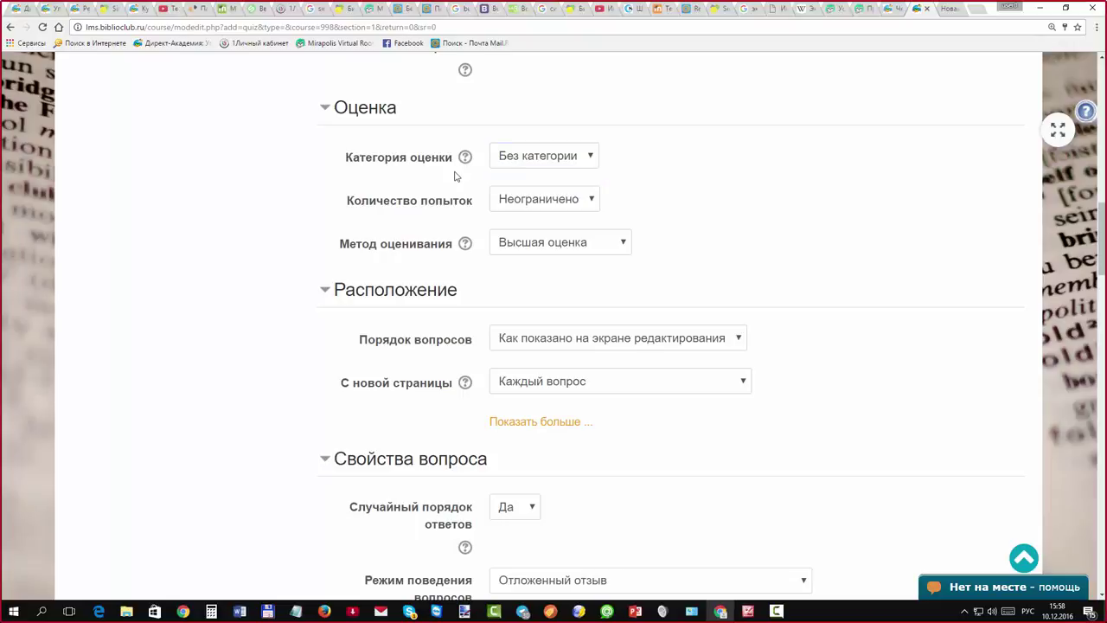
{"action": "left_click", "coordinate": [464, 159]}
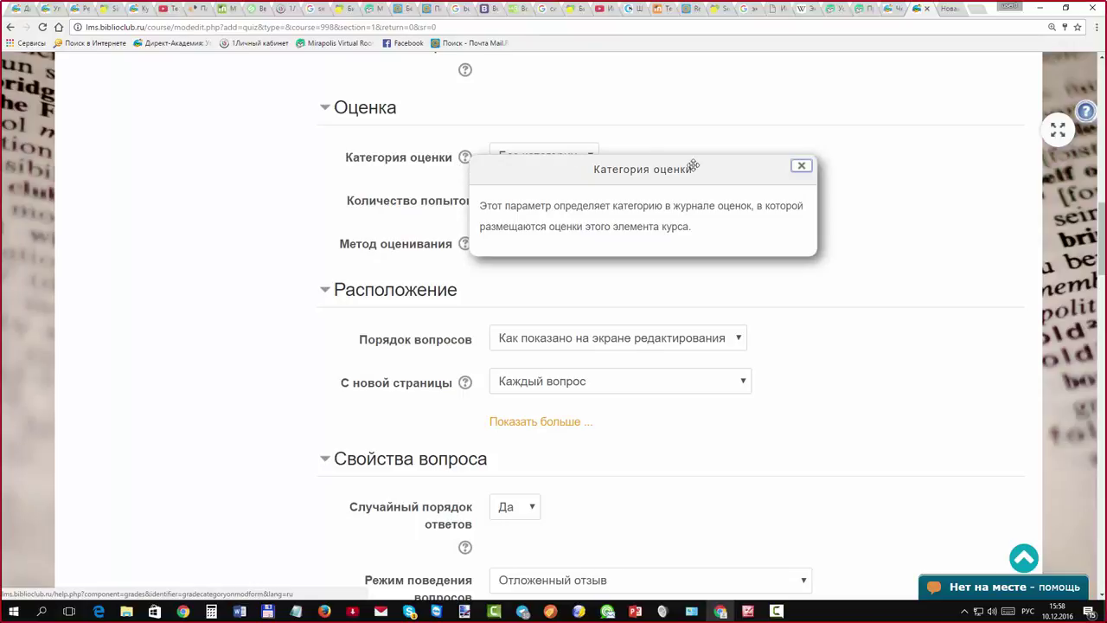
{"action": "left_click", "coordinate": [799, 167]}
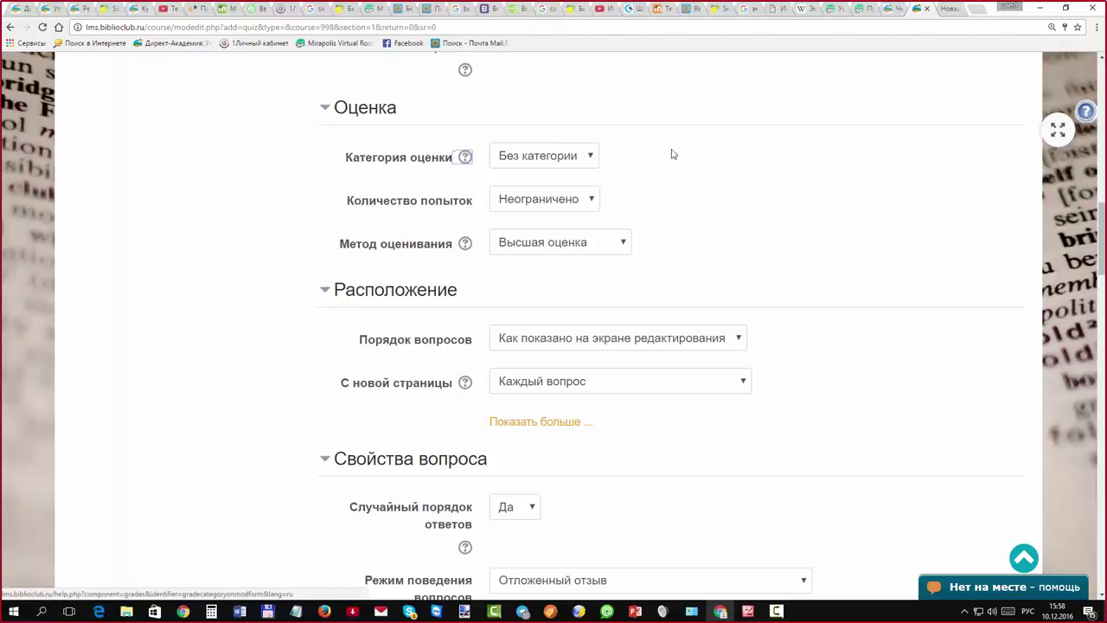
{"action": "left_click", "coordinate": [590, 159]}
{"action": "left_click", "coordinate": [590, 159]}
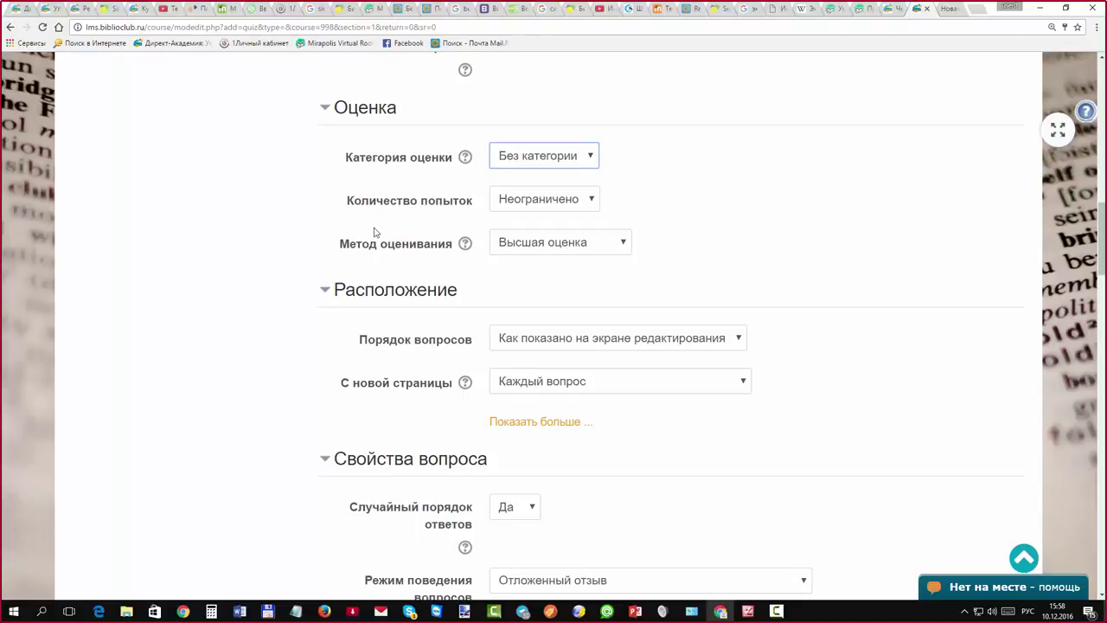
{"action": "left_click", "coordinate": [315, 232]}
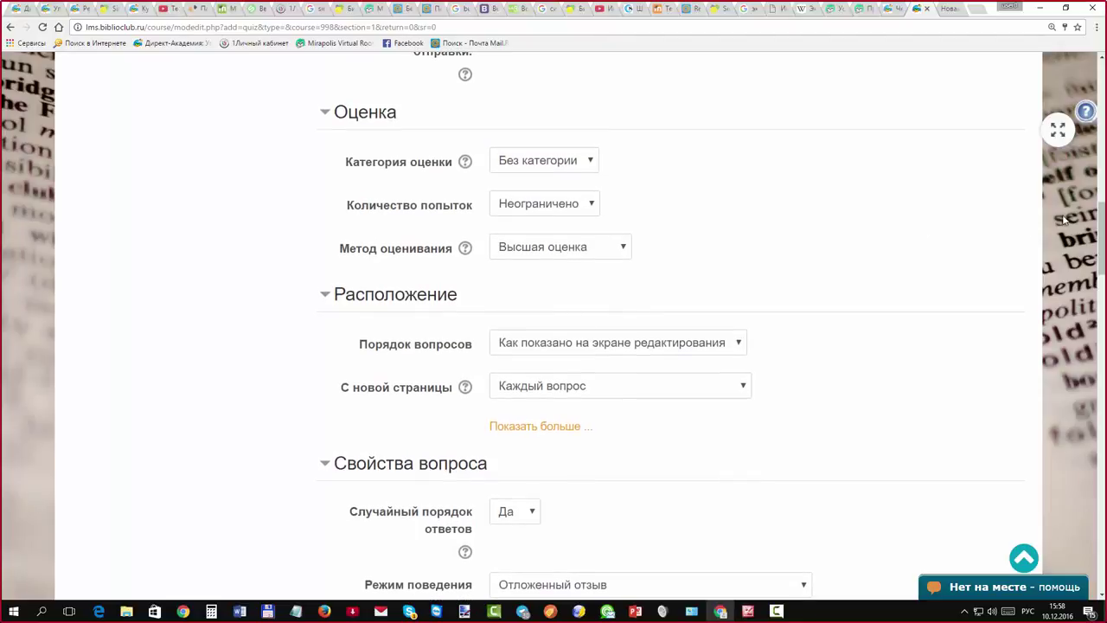
Open the course's Оценки page in a new browser tab and switch to it
{"action": "scroll", "coordinate": [1104, 128], "scroll_direction": "up", "scroll_amount": 10}
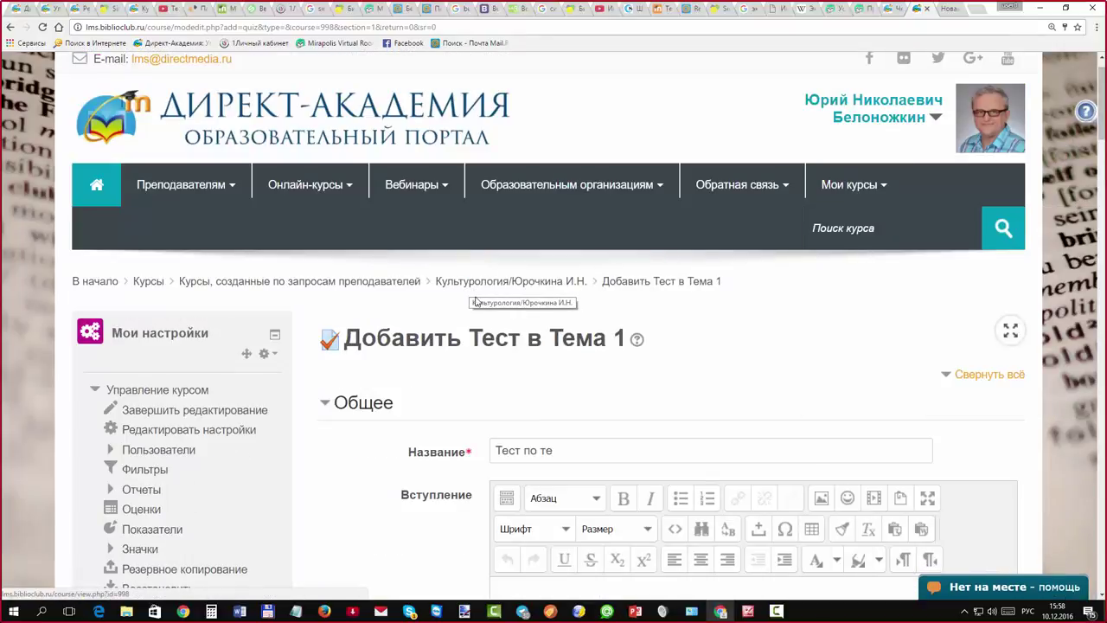
{"action": "scroll", "coordinate": [327, 357], "scroll_direction": "down", "scroll_amount": 1}
{"action": "scroll", "coordinate": [328, 356], "scroll_direction": "down", "scroll_amount": 3}
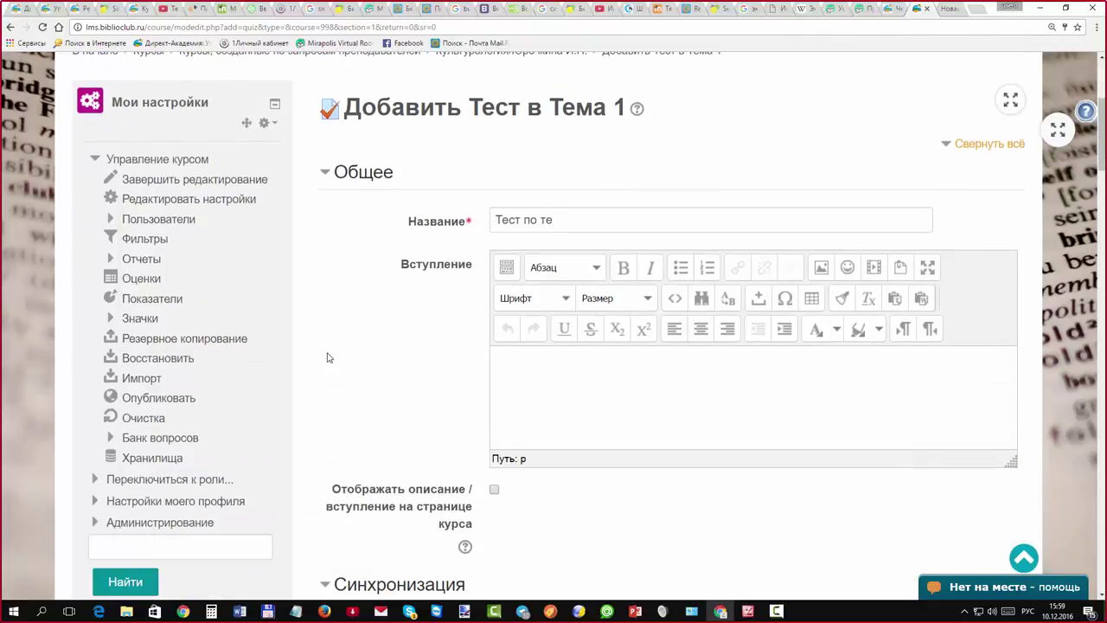
{"action": "scroll", "coordinate": [328, 356], "scroll_direction": "down", "scroll_amount": 1}
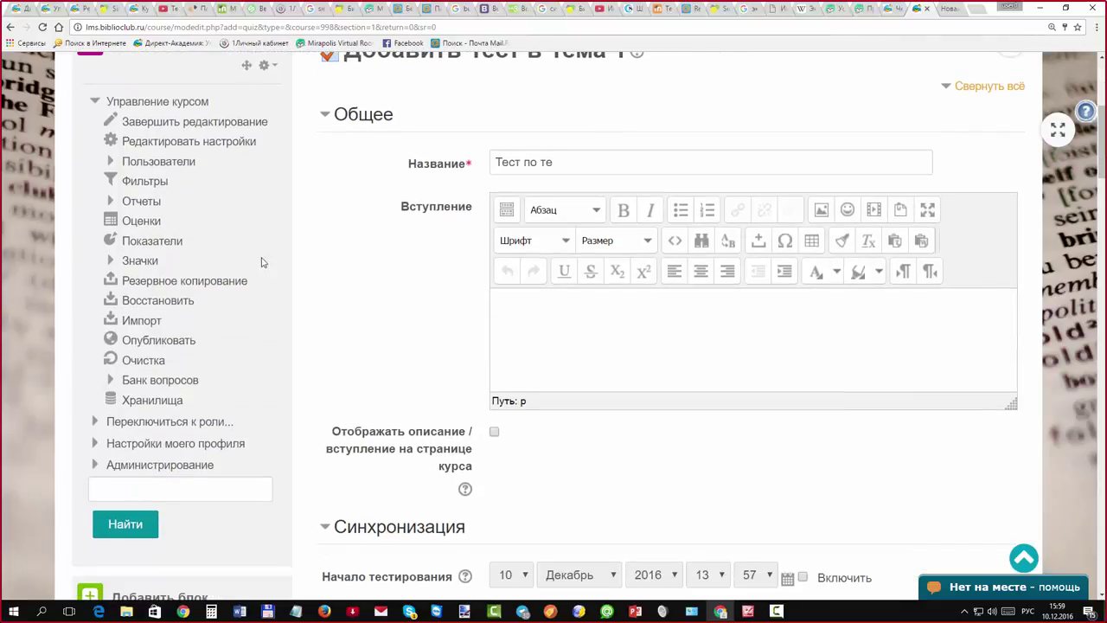
{"action": "right_click", "coordinate": [150, 223]}
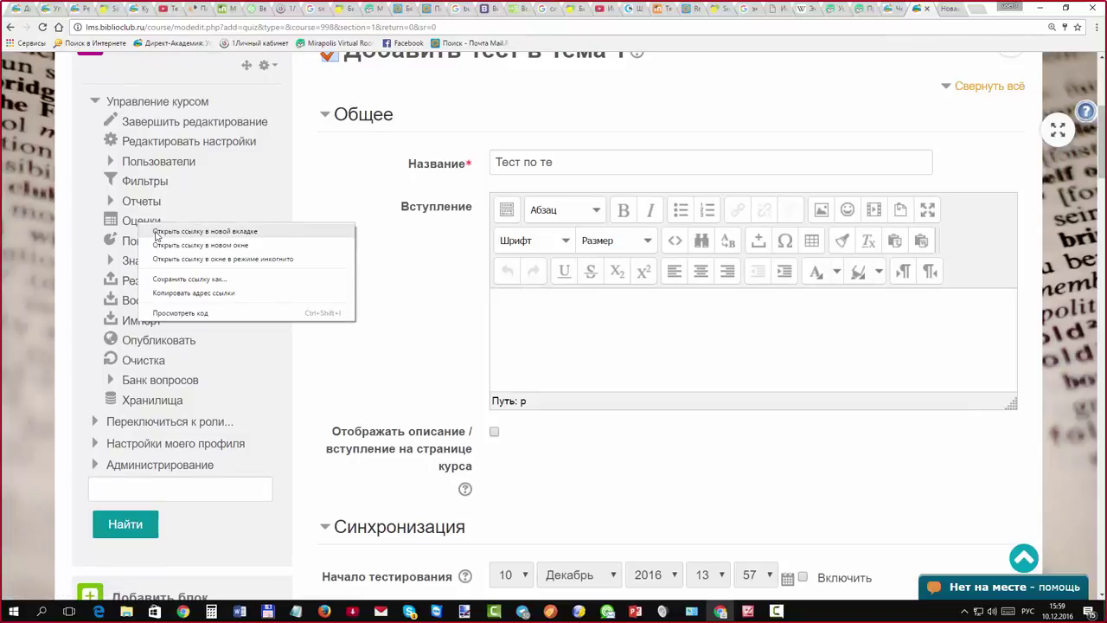
{"action": "left_click", "coordinate": [158, 234]}
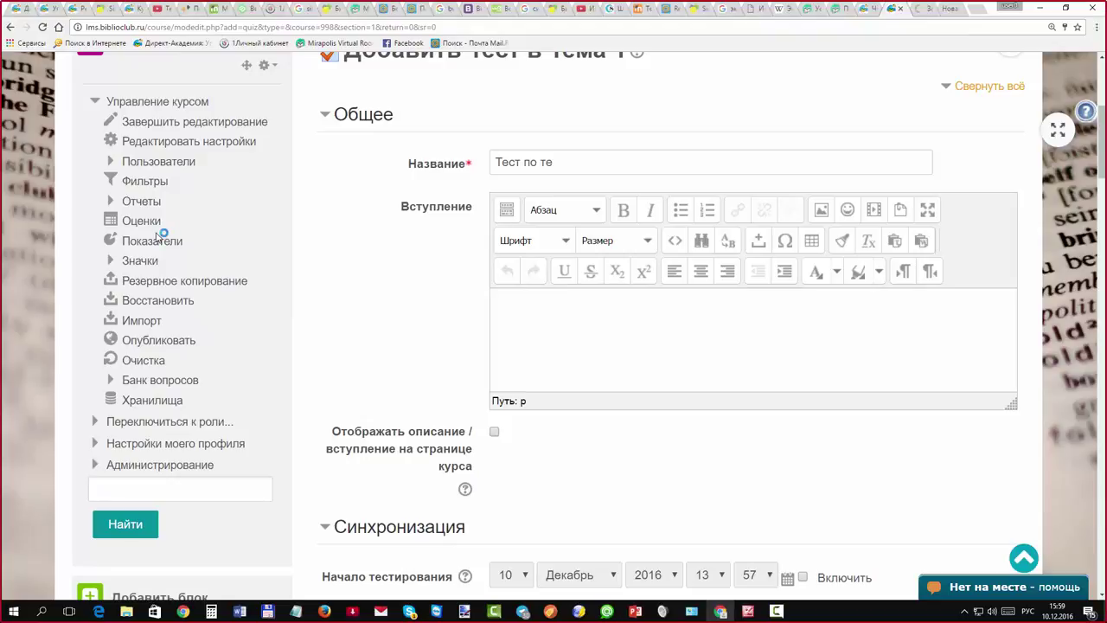
{"action": "left_click", "coordinate": [919, 11]}
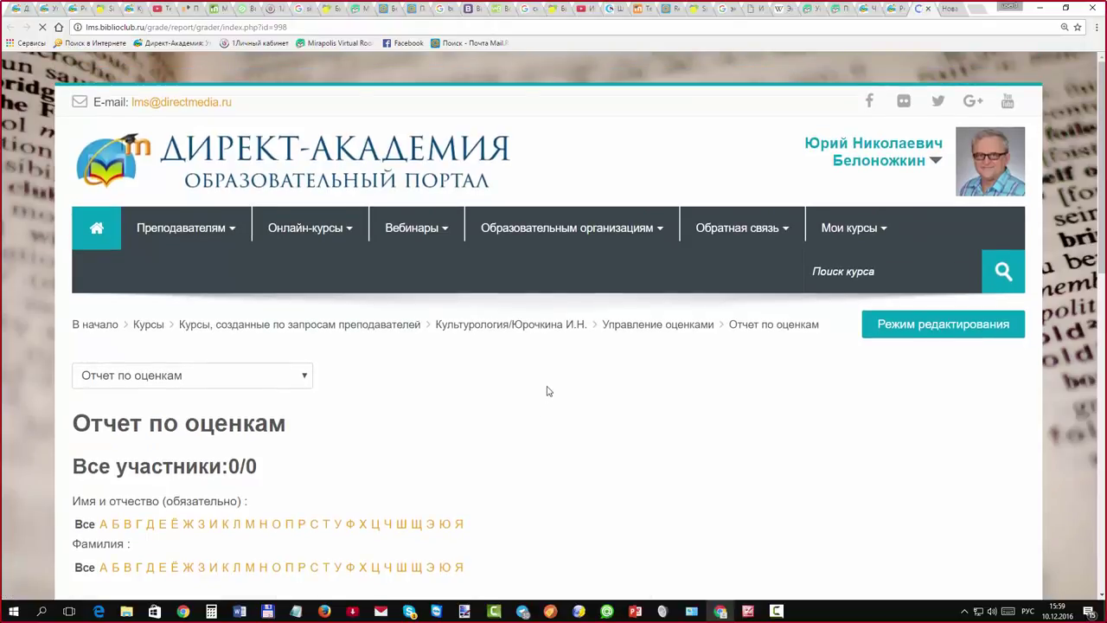
Look over the Отчет по оценкам, then open the gradebook's Категории и элементы settings
{"action": "scroll", "coordinate": [1101, 107], "scroll_direction": "down", "scroll_amount": 3}
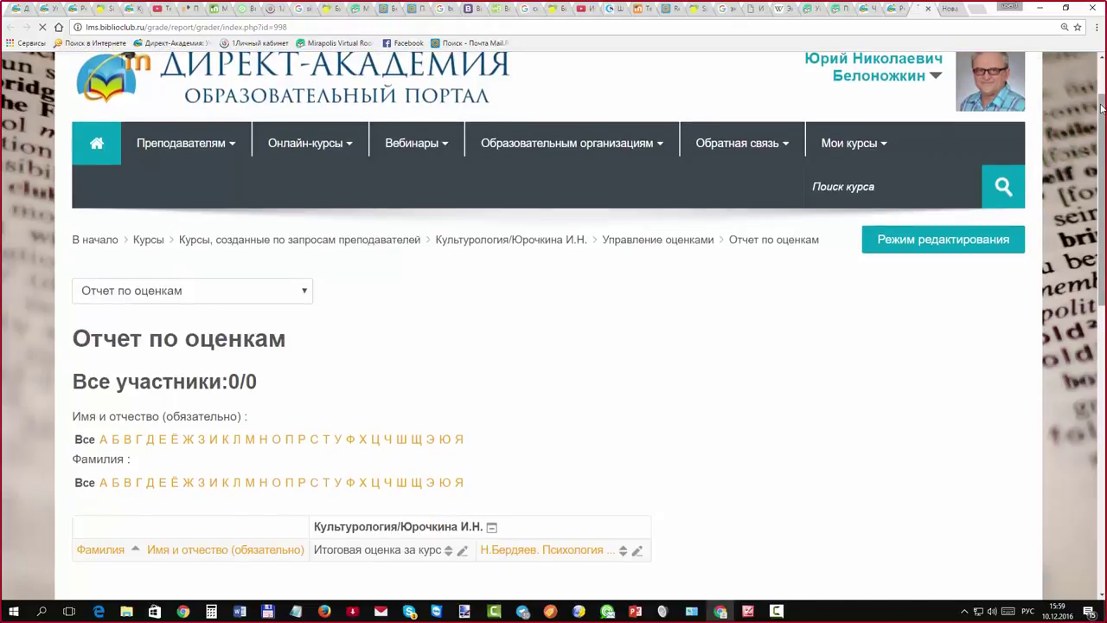
{"action": "scroll", "coordinate": [1102, 110], "scroll_direction": "up", "scroll_amount": 3}
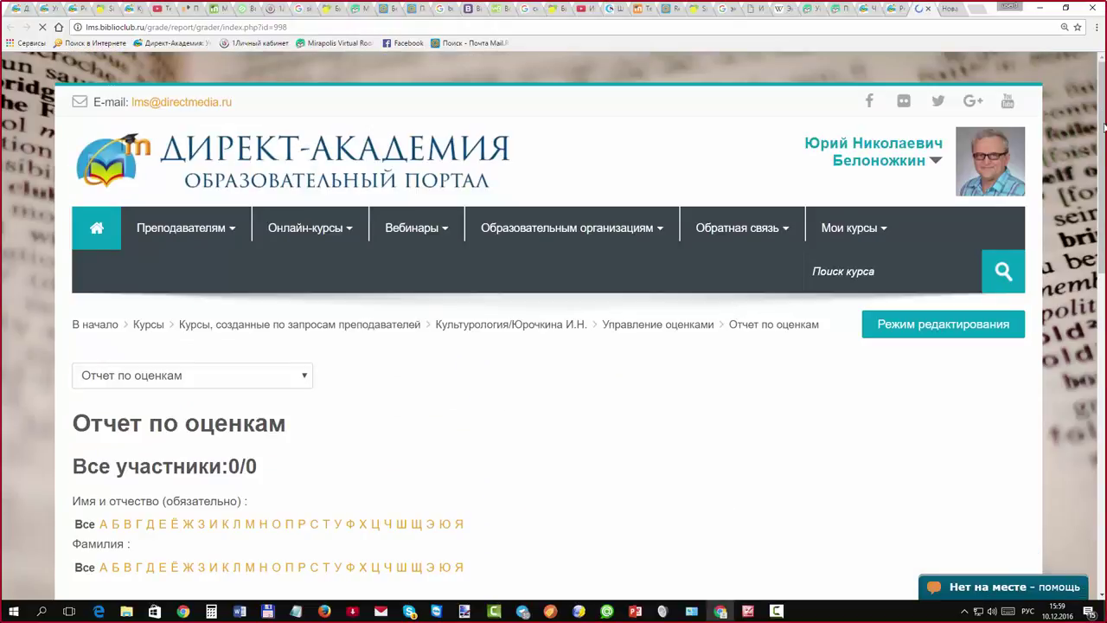
{"action": "scroll", "coordinate": [606, 440], "scroll_direction": "down", "scroll_amount": 2}
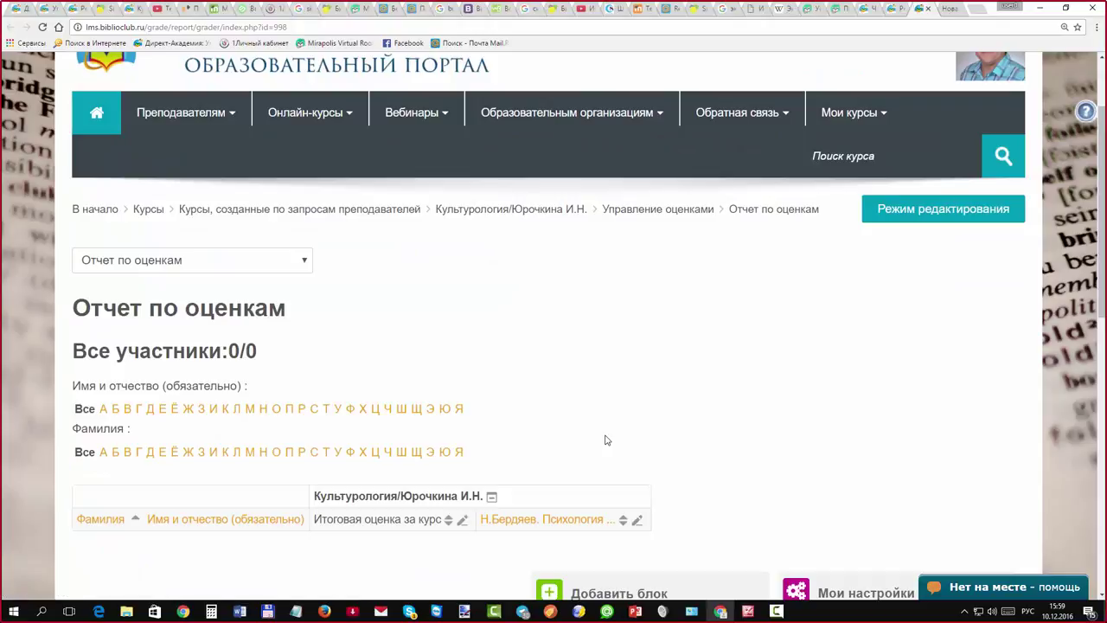
{"action": "scroll", "coordinate": [606, 440], "scroll_direction": "down", "scroll_amount": 3}
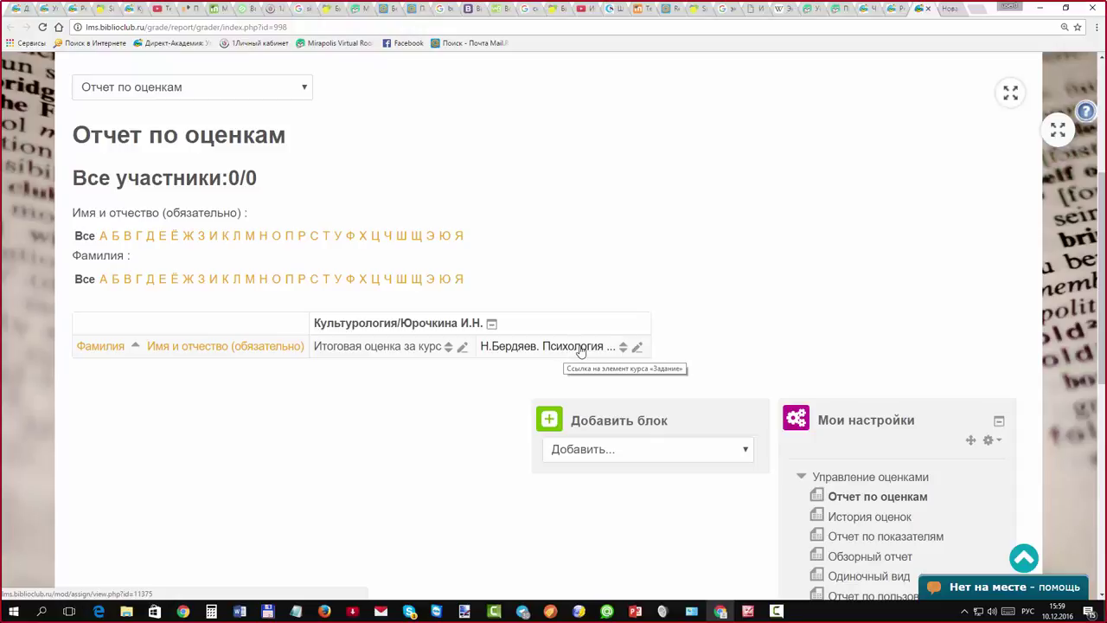
{"action": "left_click", "coordinate": [301, 90]}
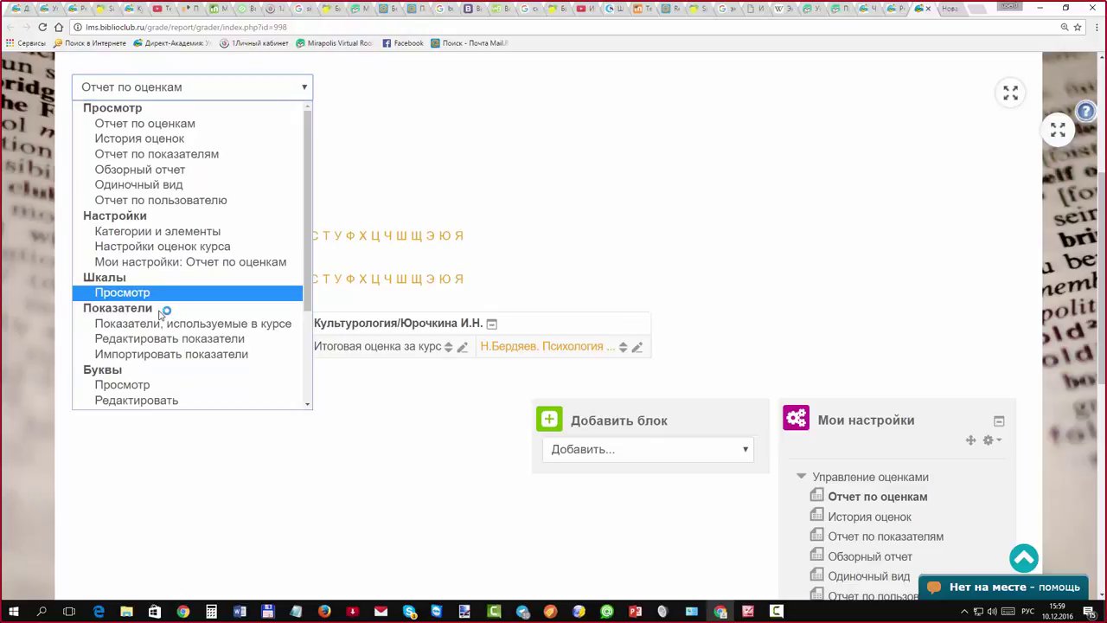
{"action": "left_click", "coordinate": [151, 236]}
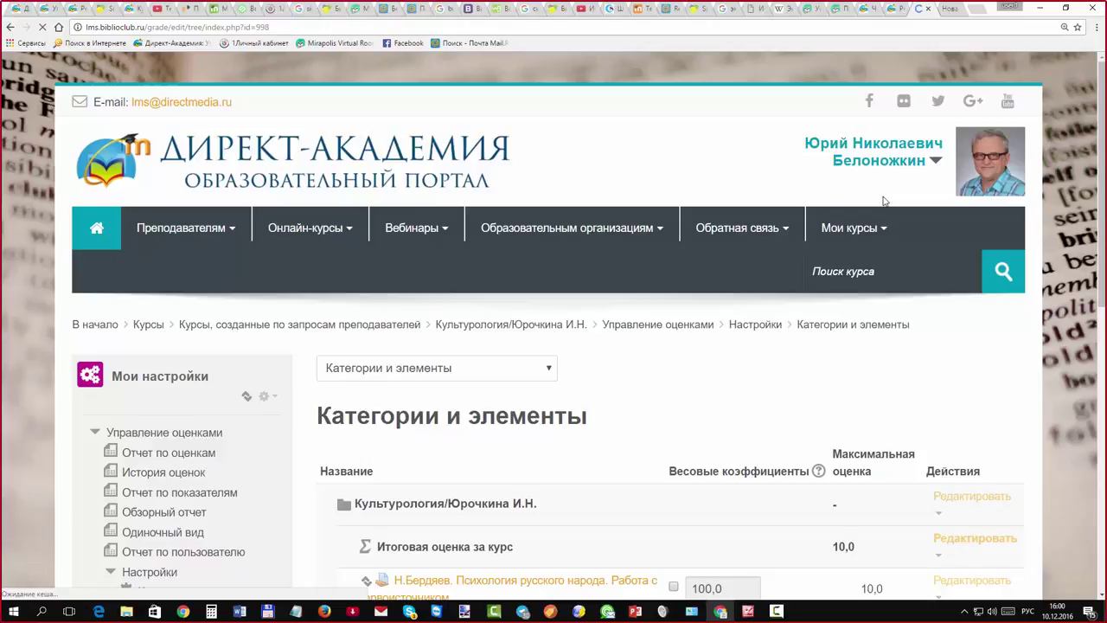
Open the form for adding a new grade category and look through its settings
{"action": "scroll", "coordinate": [883, 200], "scroll_direction": "down", "scroll_amount": 3}
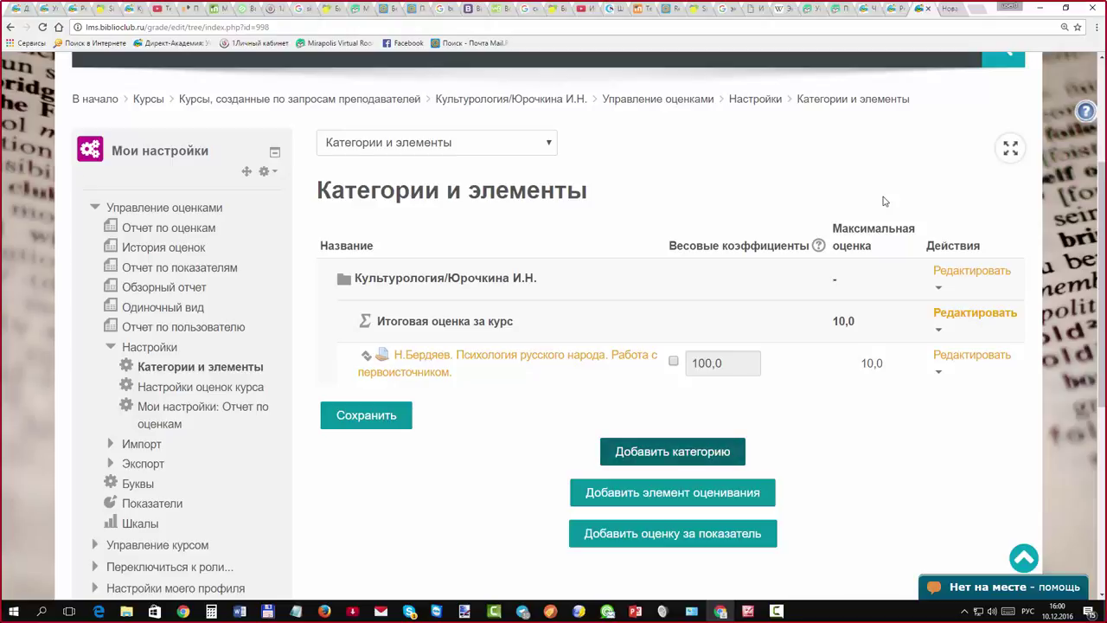
{"action": "key", "text": "Return"}
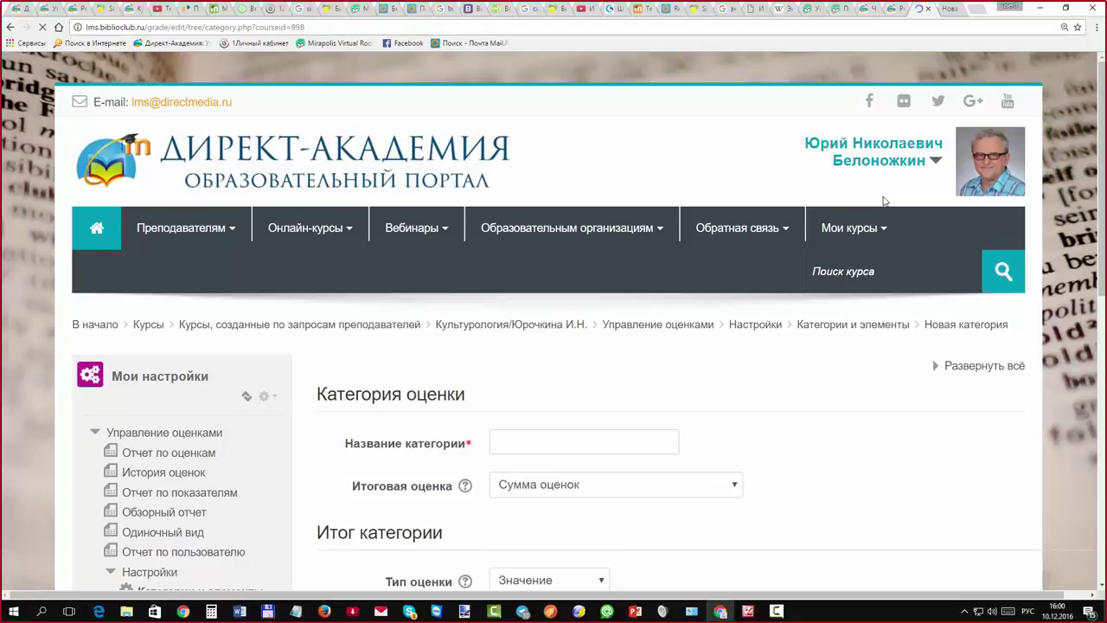
{"action": "scroll", "coordinate": [884, 201], "scroll_direction": "down", "scroll_amount": 2}
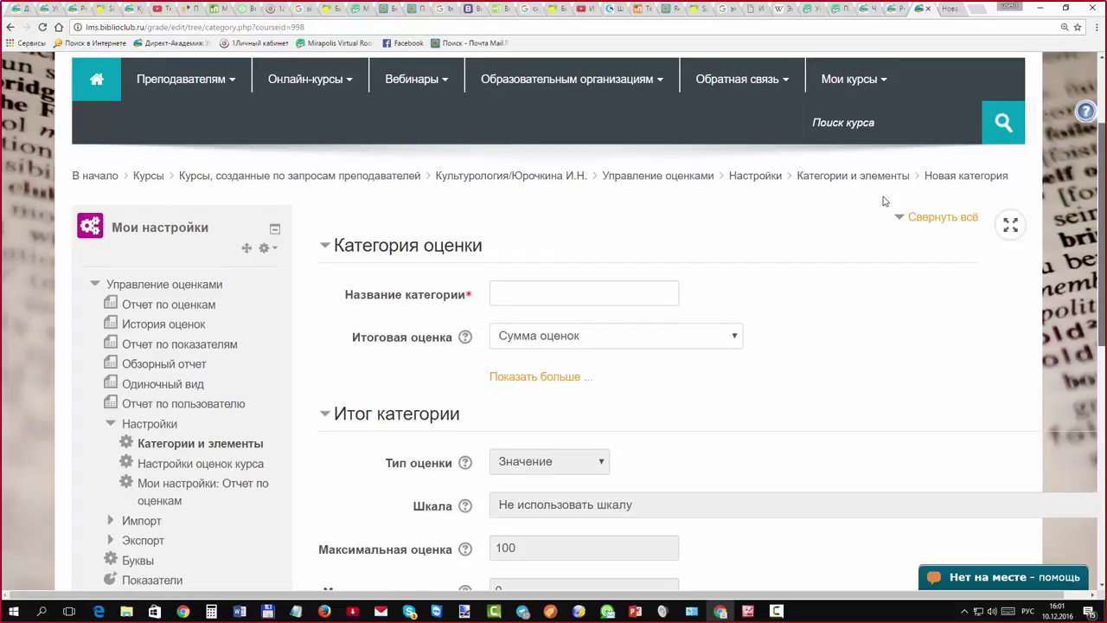
{"action": "scroll", "coordinate": [884, 200], "scroll_direction": "down", "scroll_amount": 1}
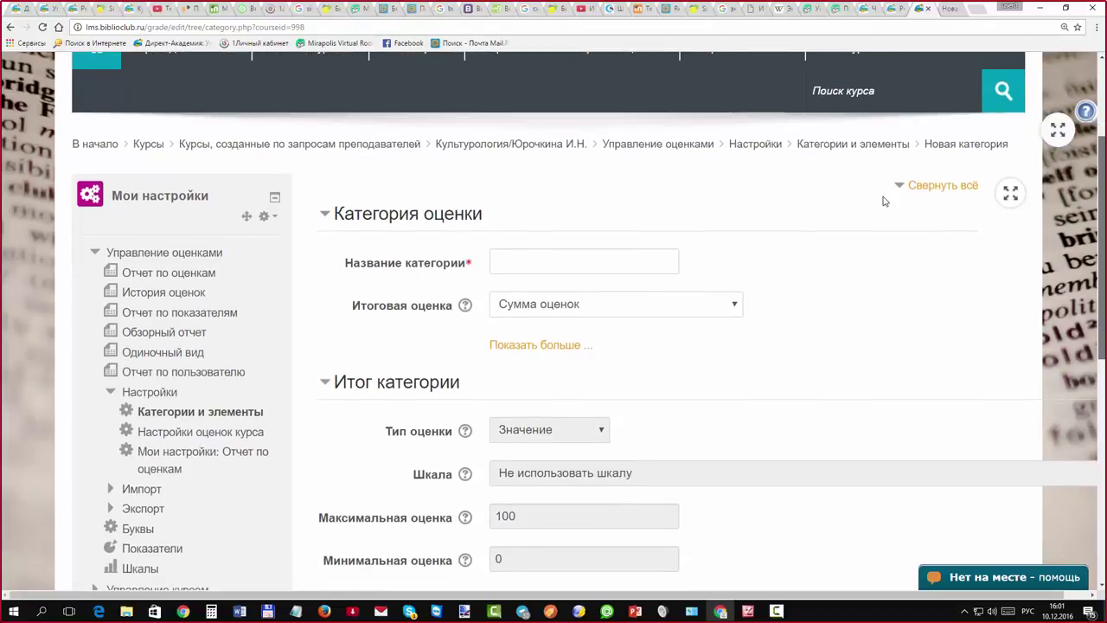
{"action": "scroll", "coordinate": [884, 201], "scroll_direction": "down", "scroll_amount": 1}
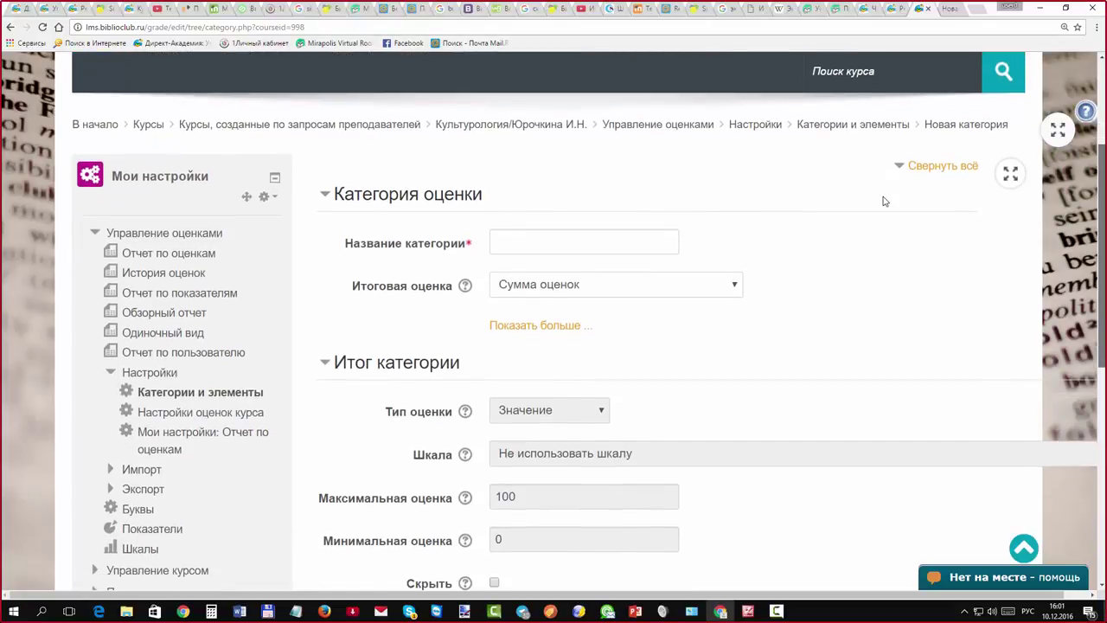
{"action": "scroll", "coordinate": [884, 200], "scroll_direction": "down", "scroll_amount": 1}
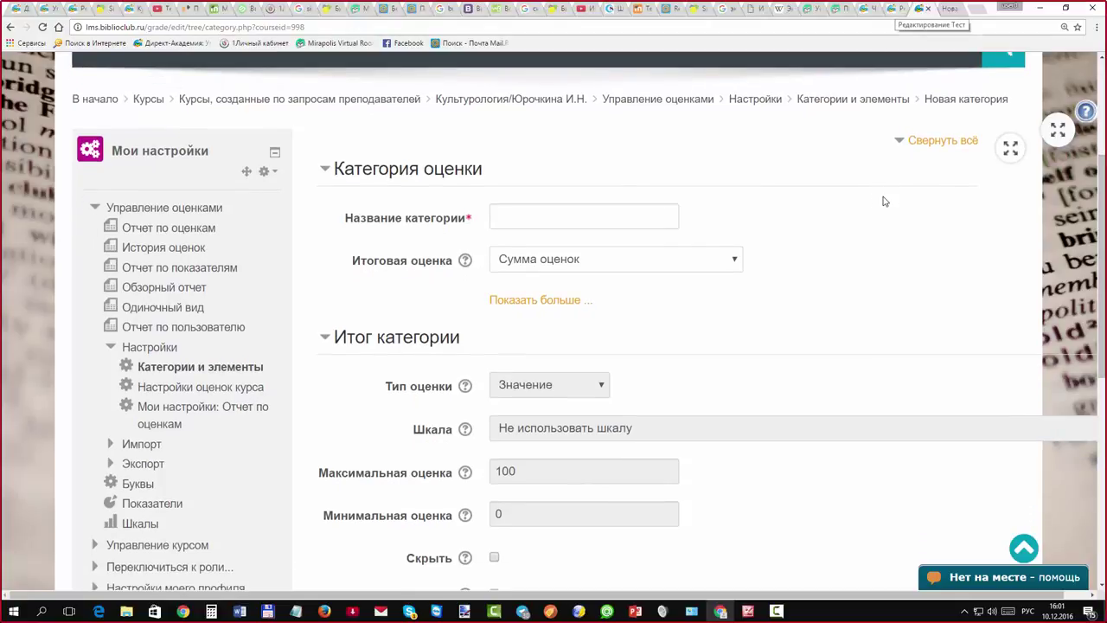
Return to the test's settings form and complete its Название as "Тест по теме 1"
{"action": "key", "text": "ctrl+shift+Tab"}
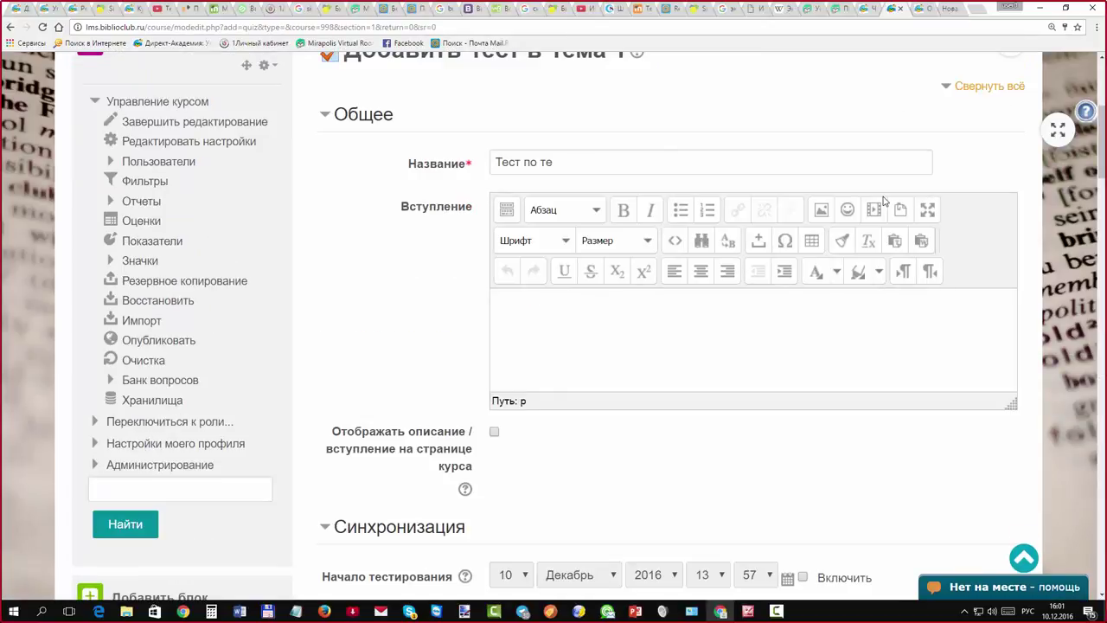
{"action": "key", "text": "ctrl+Tab"}
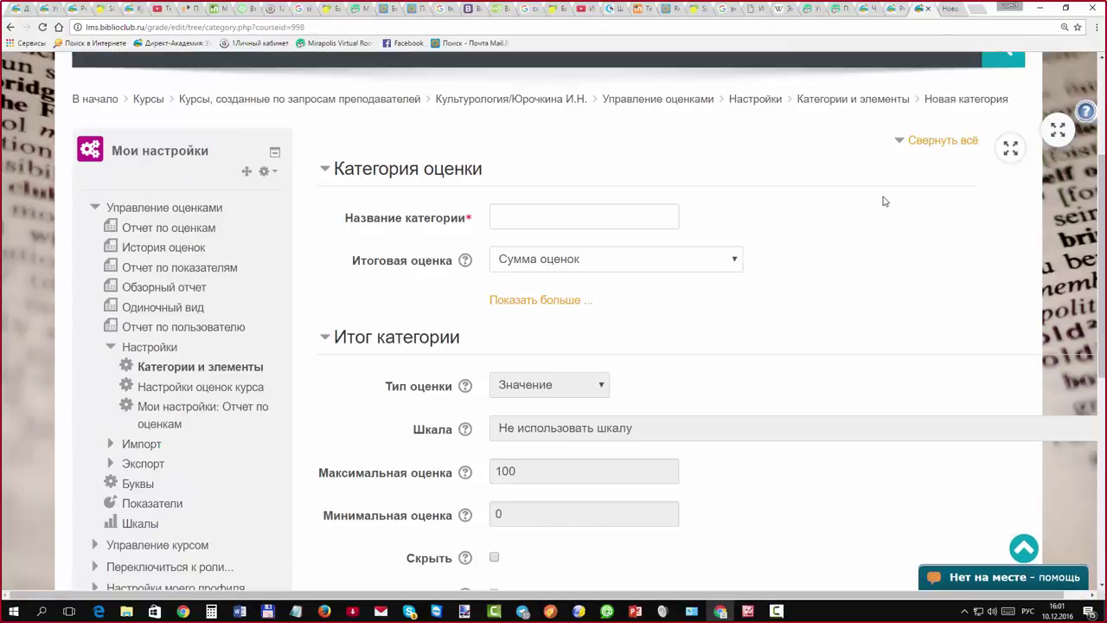
{"action": "key", "text": "ctrl+shift+Tab"}
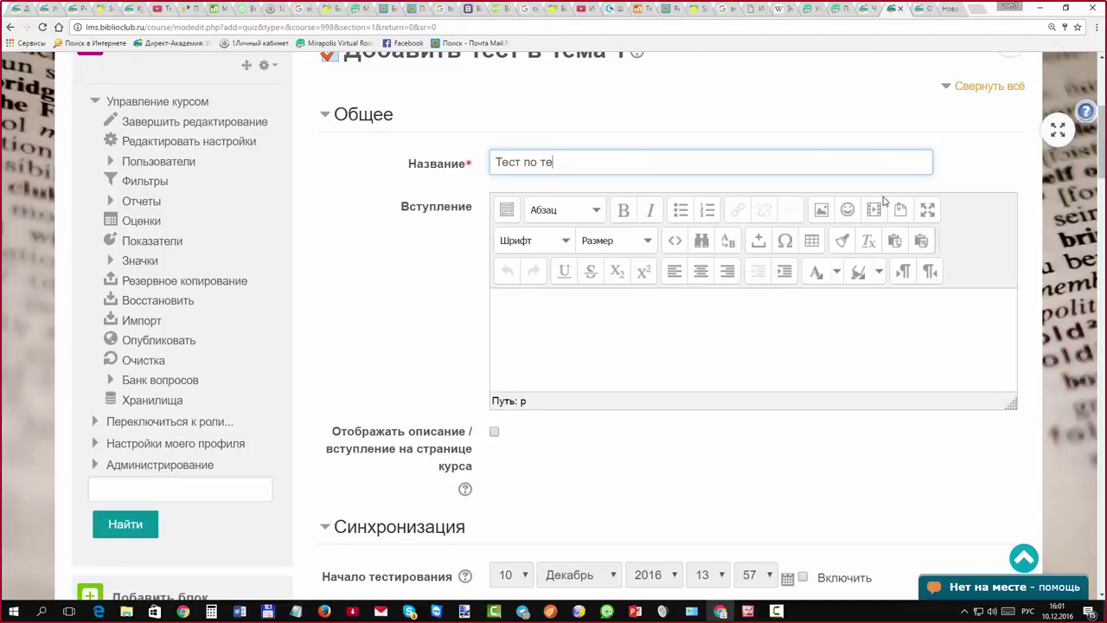
{"action": "type", "text": "те"}
{"action": "key", "text": "BackSpace"}
{"action": "key", "text": "BackSpace"}
{"action": "type", "text": "ме 1"}
Try enabling Начало тестирования and Ограничение времени in the Синхронизация section, switching each one back off
{"action": "scroll", "coordinate": [884, 201], "scroll_direction": "down", "scroll_amount": 3}
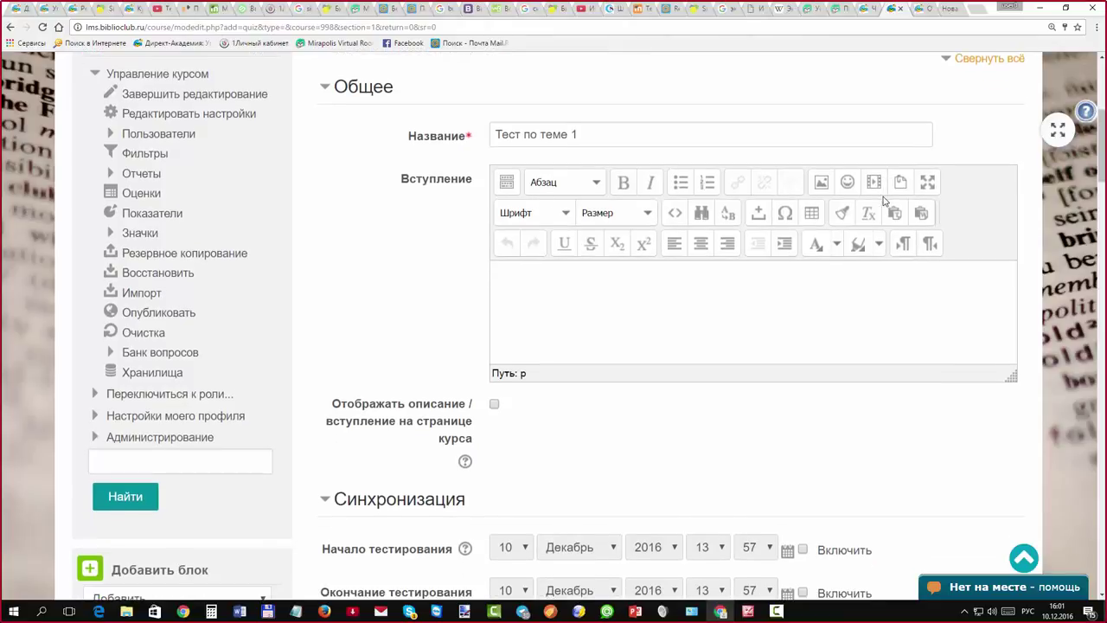
{"action": "scroll", "coordinate": [884, 201], "scroll_direction": "down", "scroll_amount": 2}
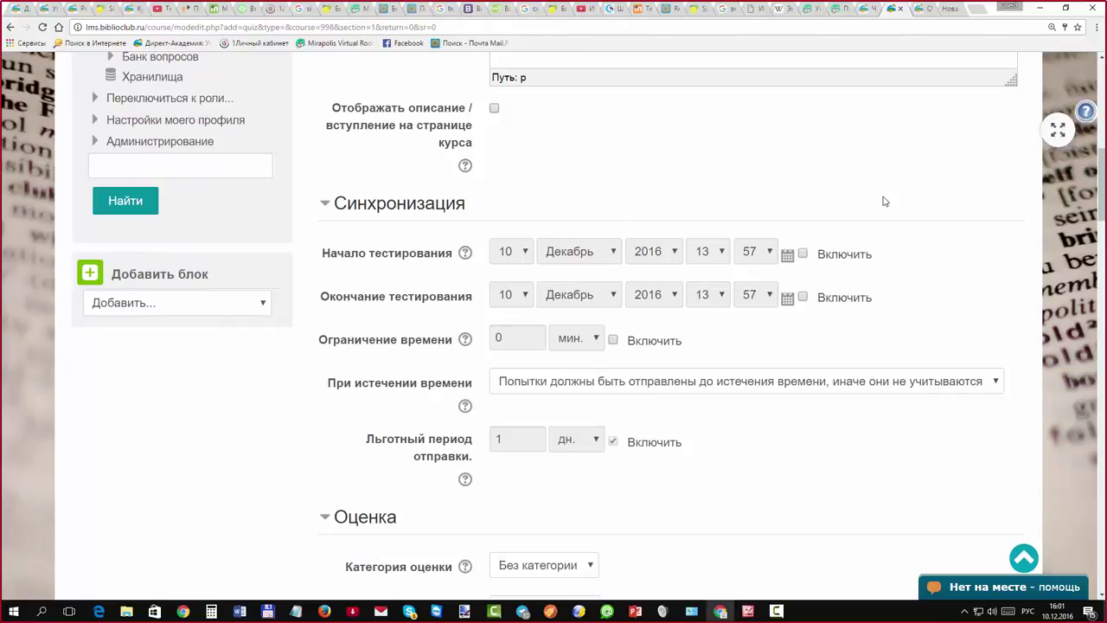
{"action": "key", "text": "space"}
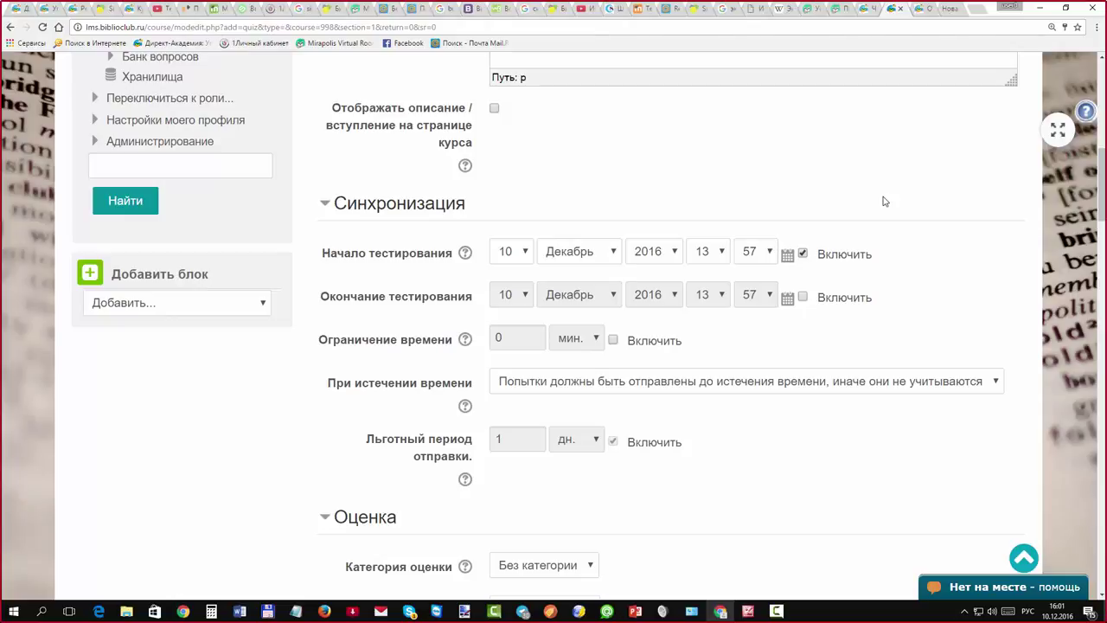
{"action": "key", "text": "space"}
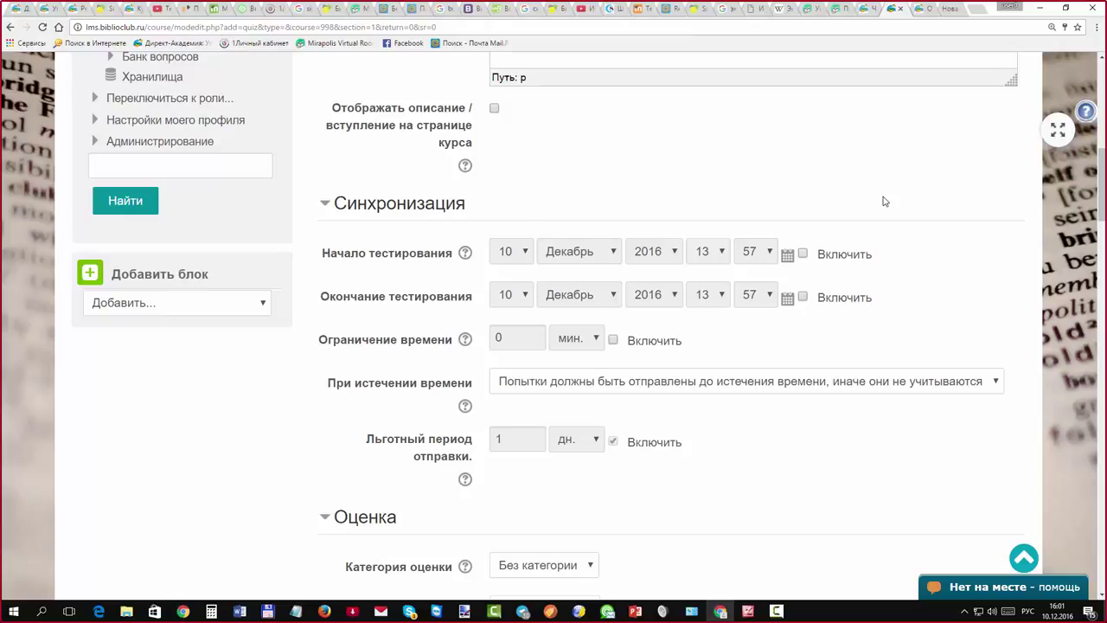
{"action": "key", "text": "space"}
{"action": "key", "text": "space"}
{"action": "scroll", "coordinate": [883, 201], "scroll_direction": "down", "scroll_amount": 1}
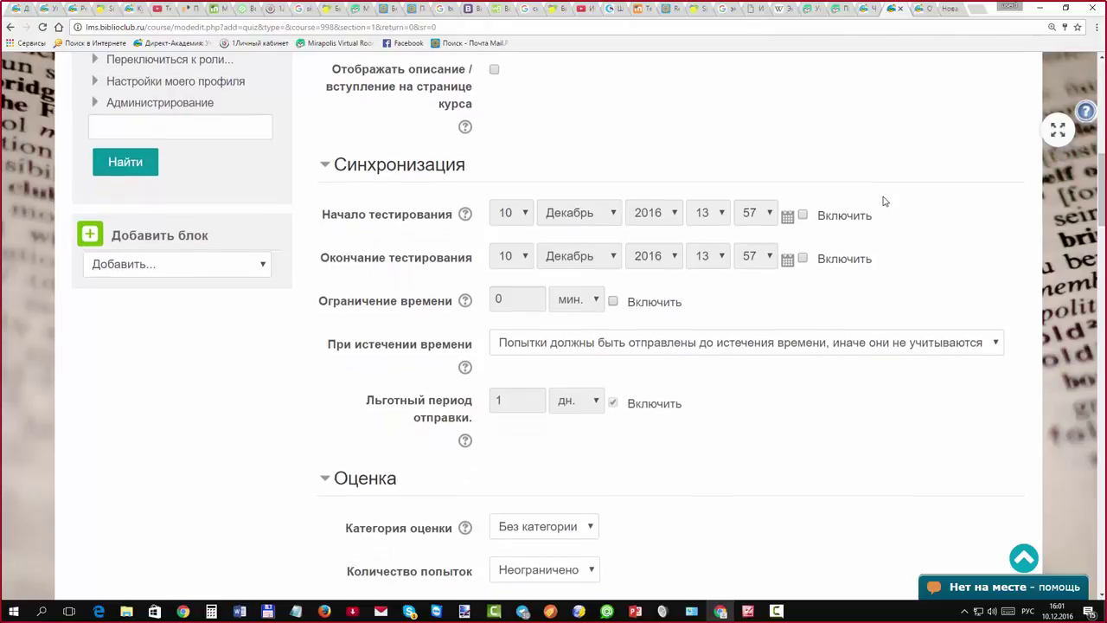
{"action": "key", "text": "space"}
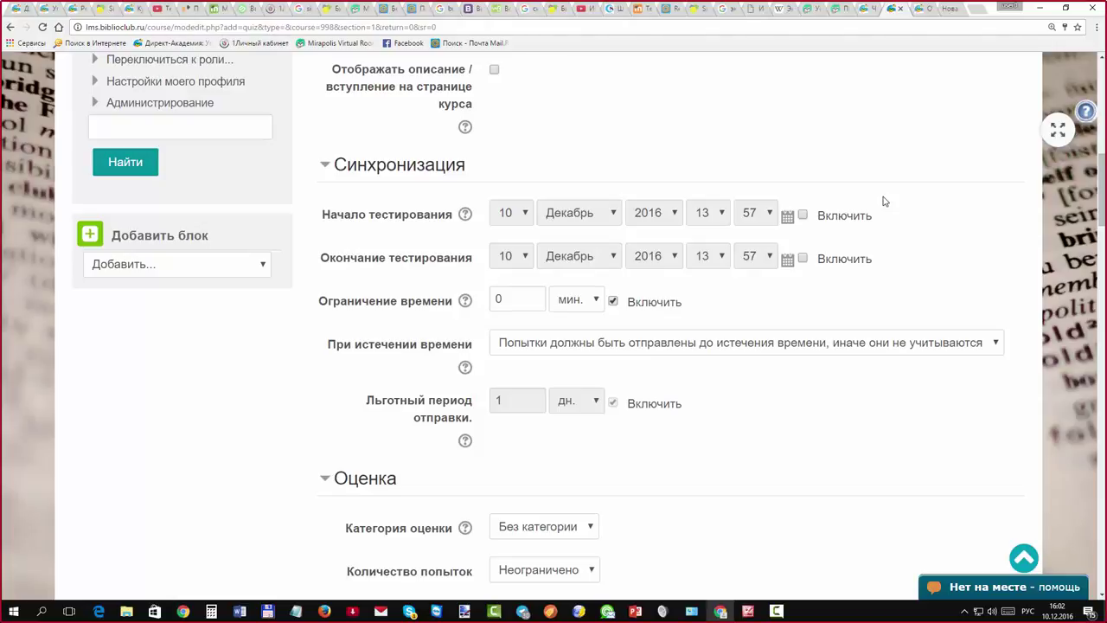
{"action": "key", "text": "space"}
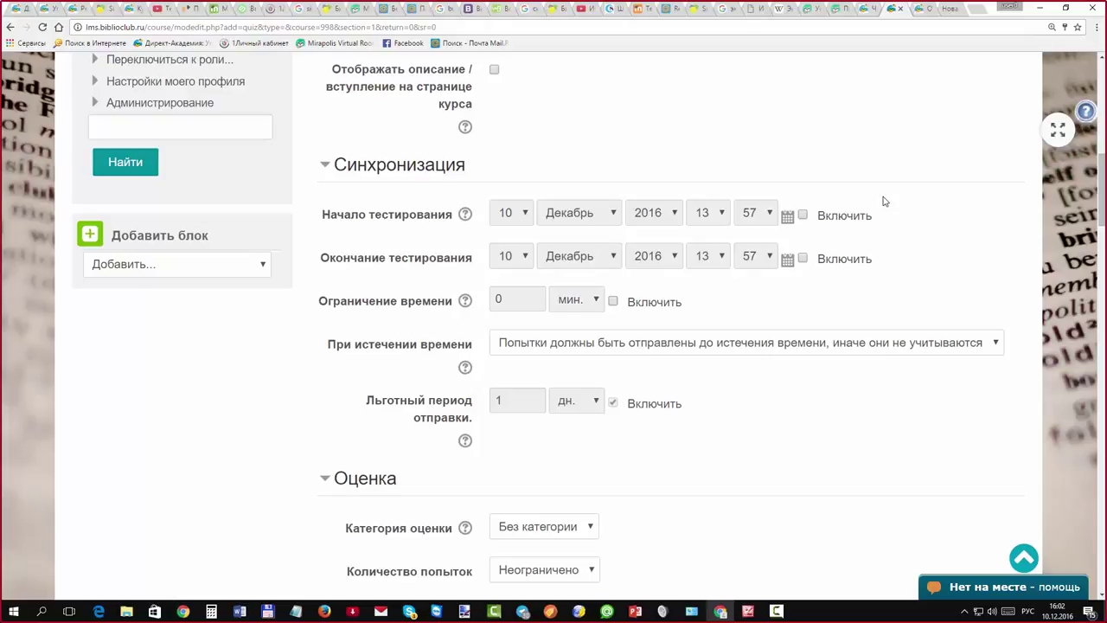
Go through the При истечении времени options, keeping "Попытки должны быть отправлены до истечения времени, иначе они не учитываются"
{"action": "scroll", "coordinate": [884, 201], "scroll_direction": "down", "scroll_amount": 1}
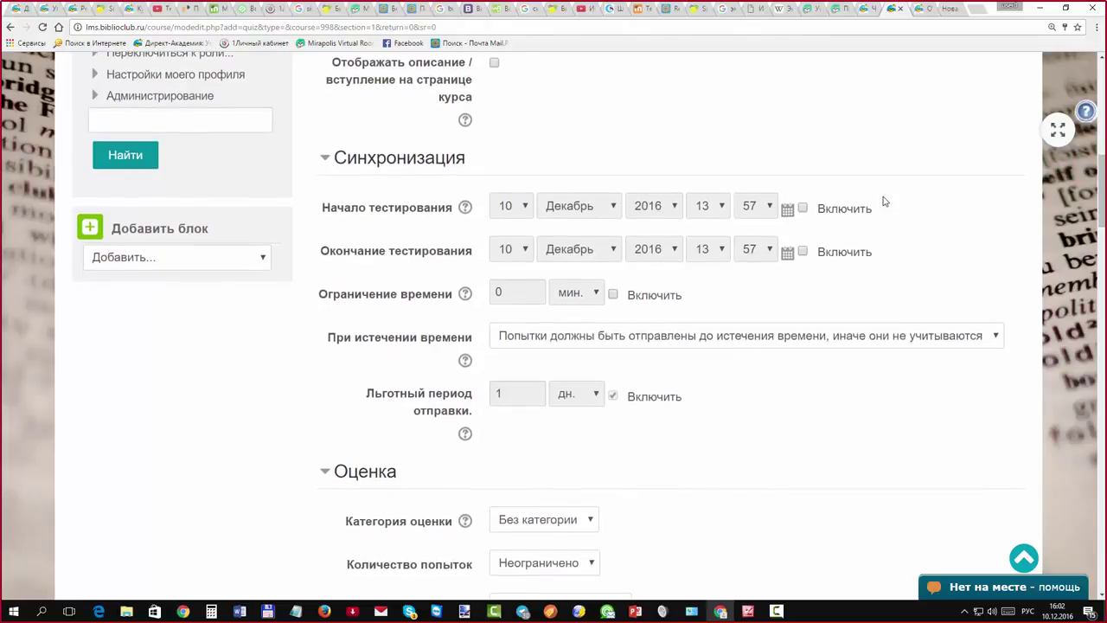
{"action": "scroll", "coordinate": [883, 200], "scroll_direction": "down", "scroll_amount": 1}
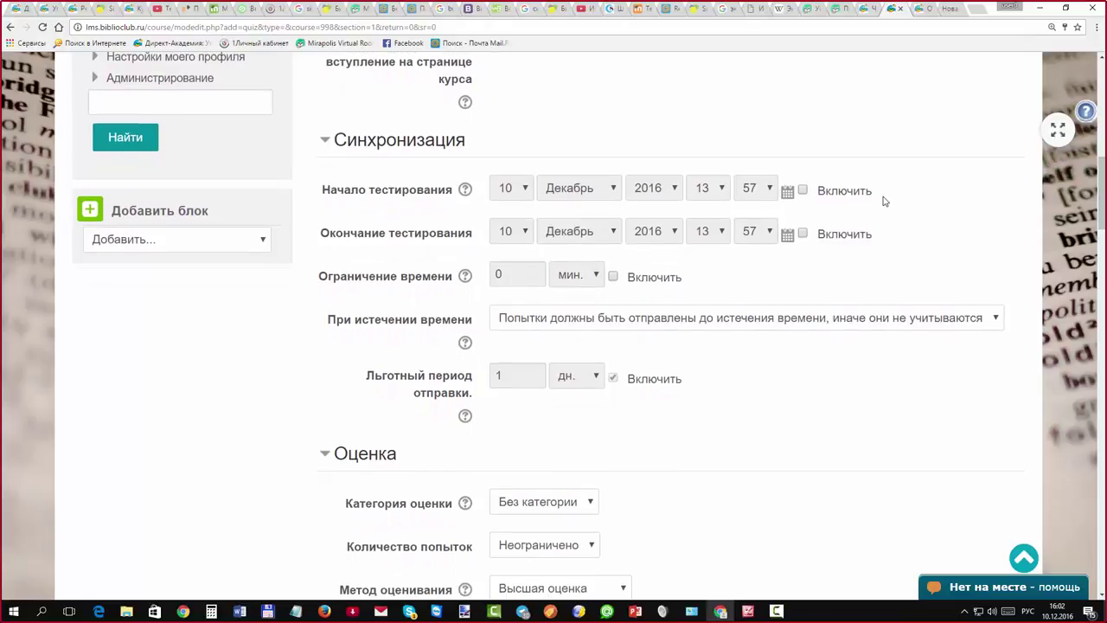
{"action": "scroll", "coordinate": [884, 200], "scroll_direction": "down", "scroll_amount": 1}
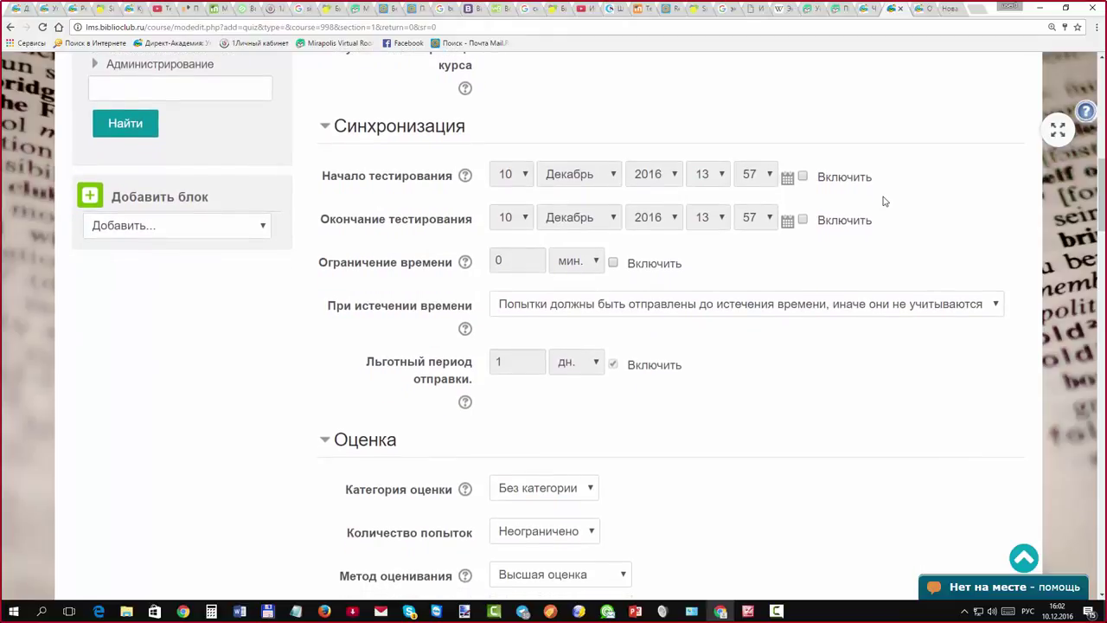
{"action": "scroll", "coordinate": [884, 200], "scroll_direction": "down", "scroll_amount": 1}
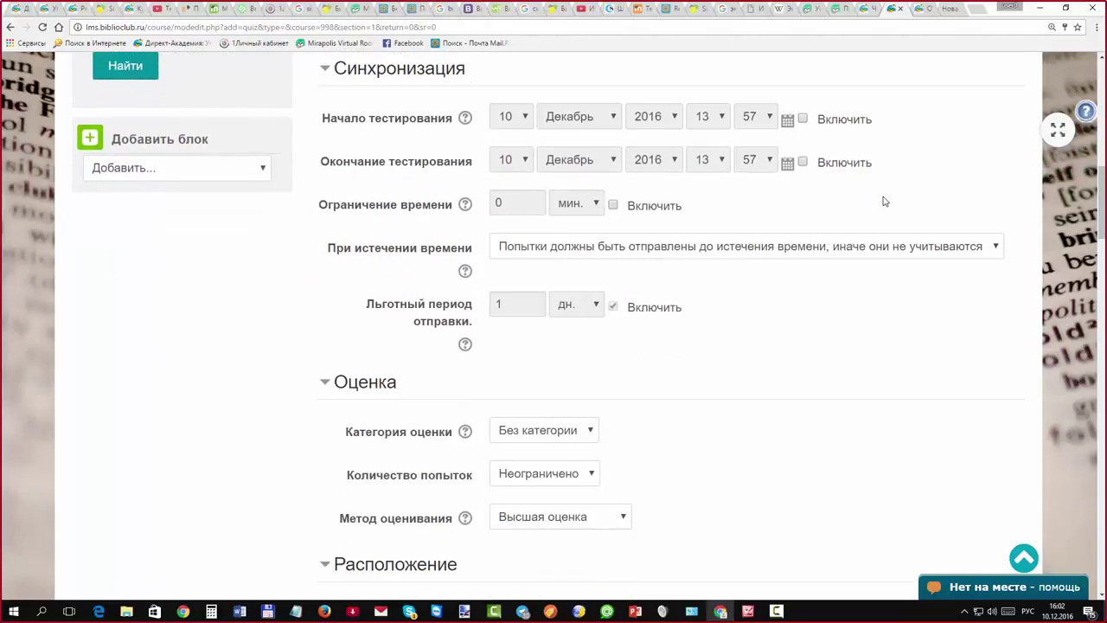
{"action": "key", "text": "alt+Down"}
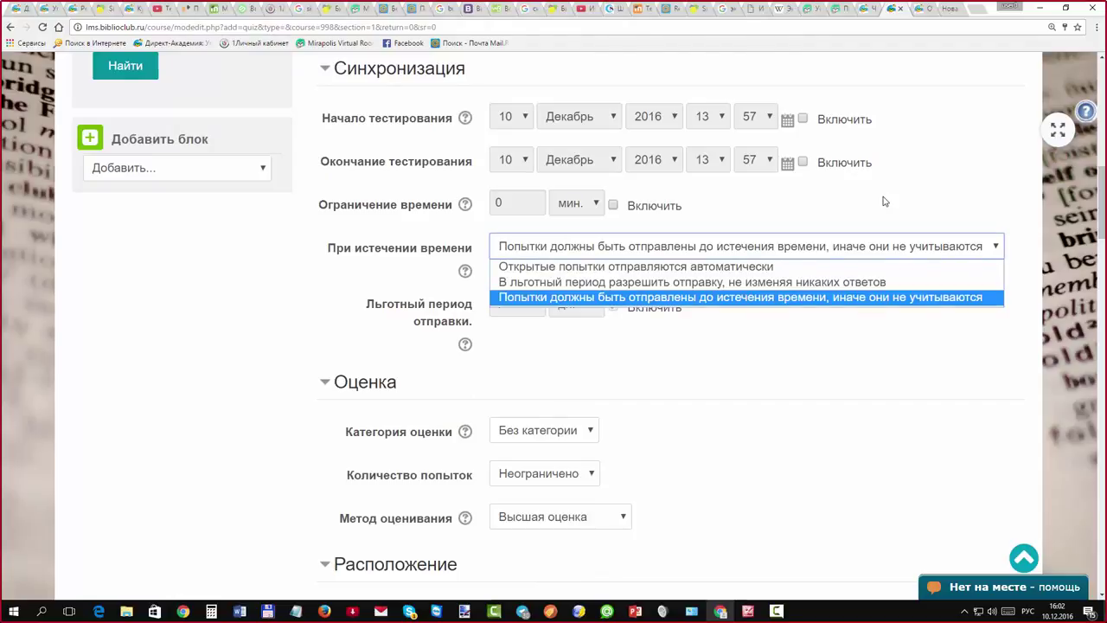
{"action": "key", "text": "Up"}
{"action": "key", "text": "Up"}
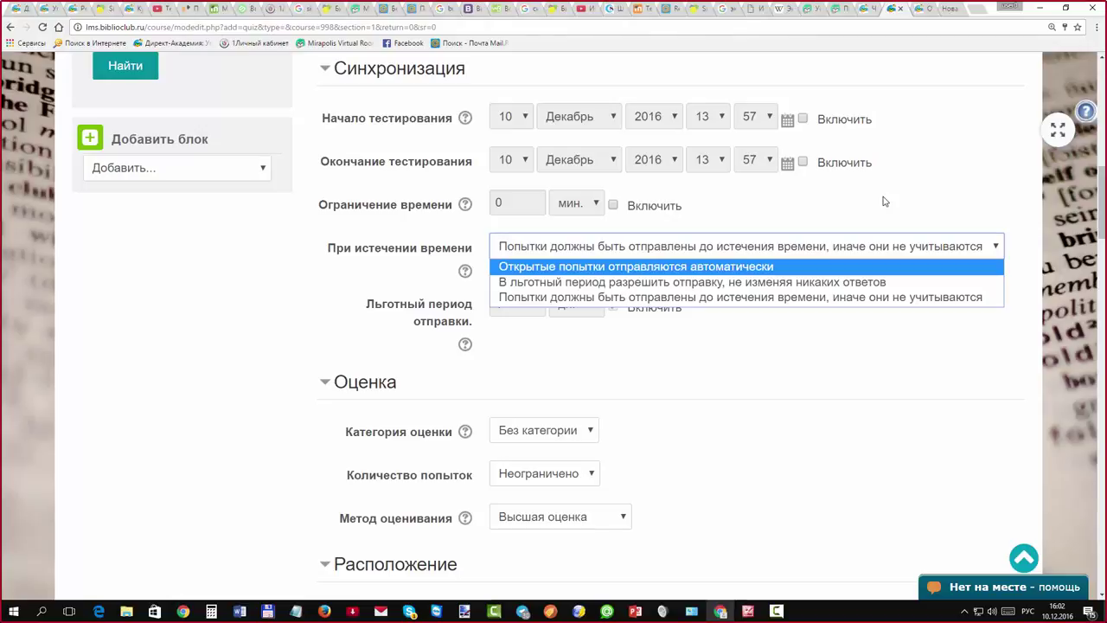
{"action": "key", "text": "Down"}
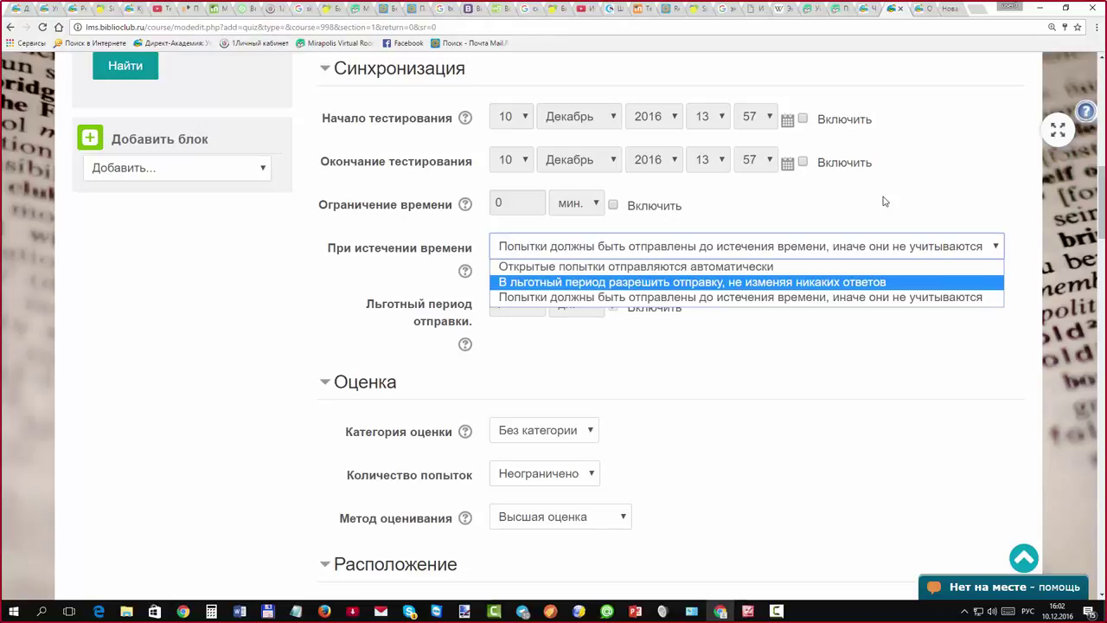
{"action": "key", "text": "Down"}
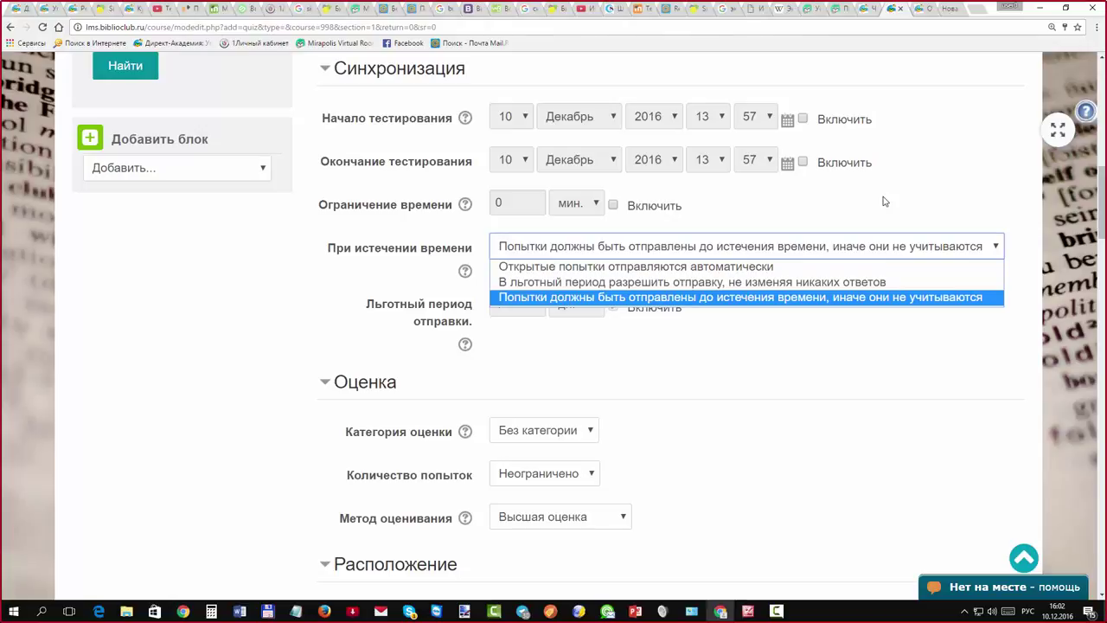
{"action": "key", "text": "Up"}
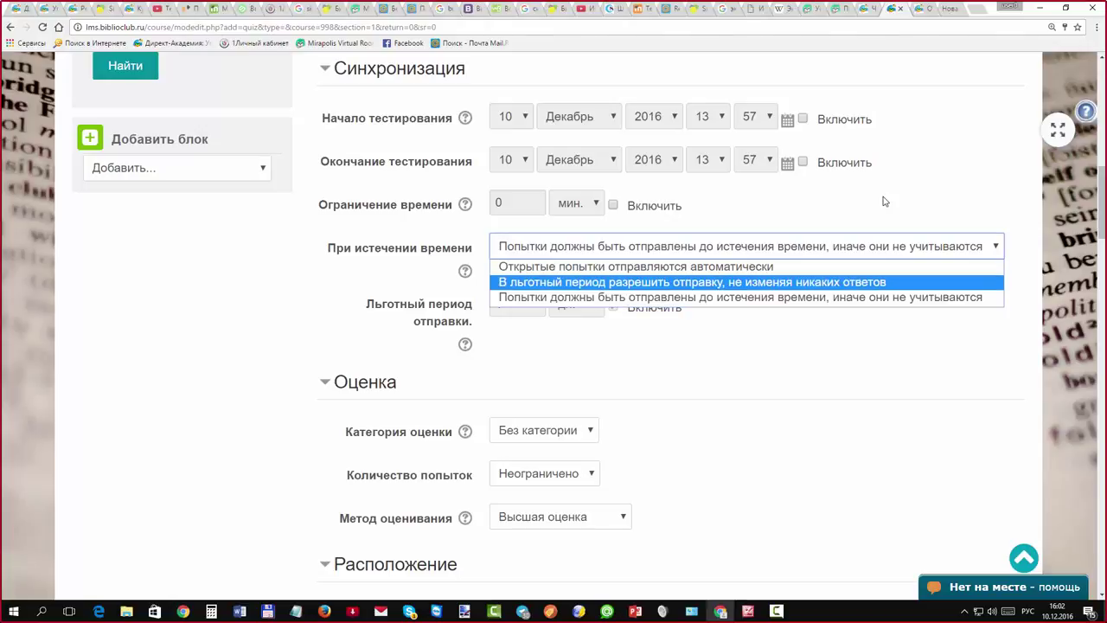
{"action": "key", "text": "Down"}
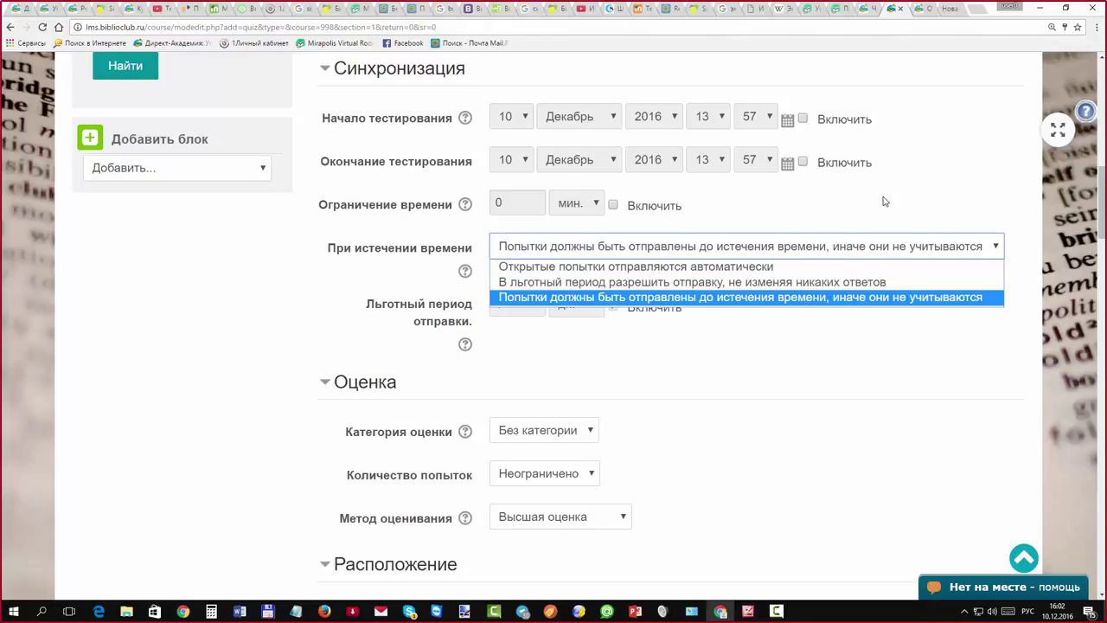
{"action": "key", "text": "Return"}
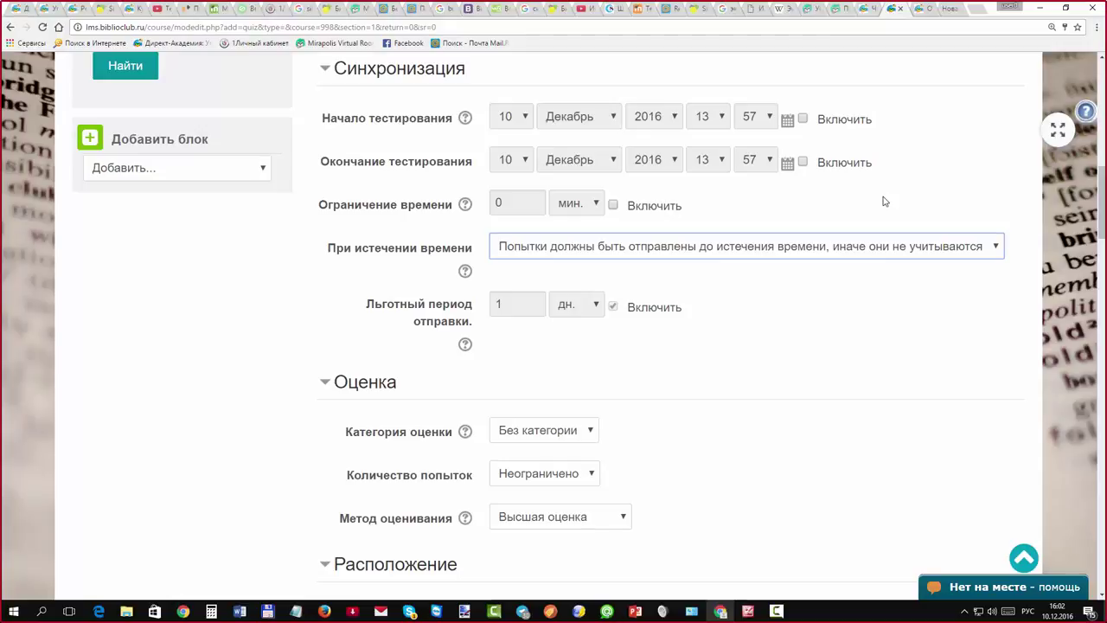
Read the help texts for При истечении времени and Льготный период отправки, closing each one
{"action": "key", "text": "Tab"}
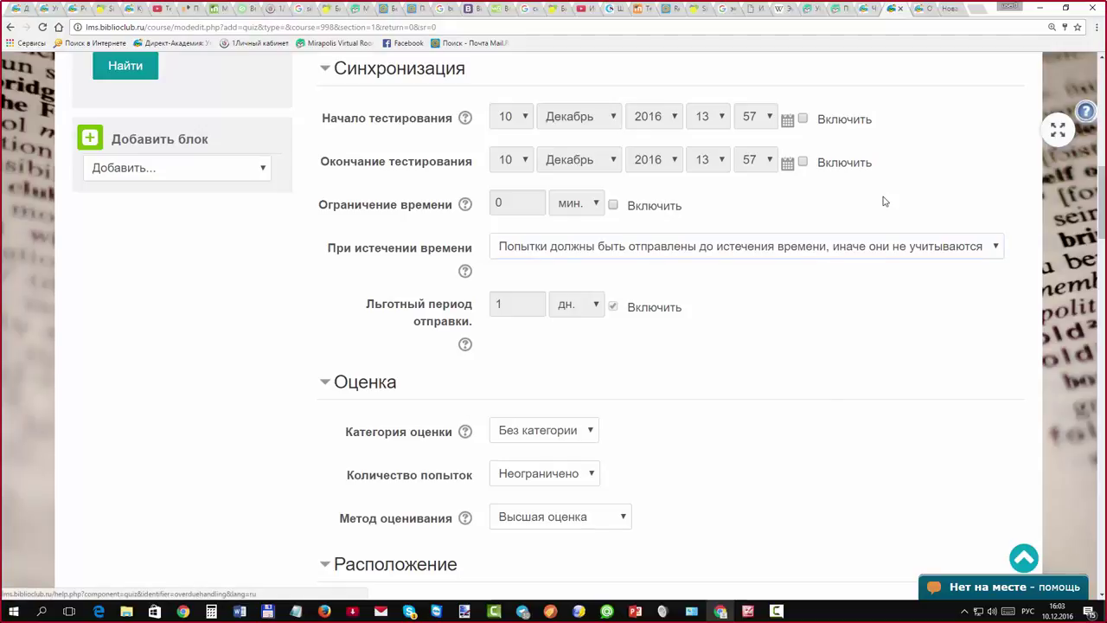
{"action": "key", "text": "Return"}
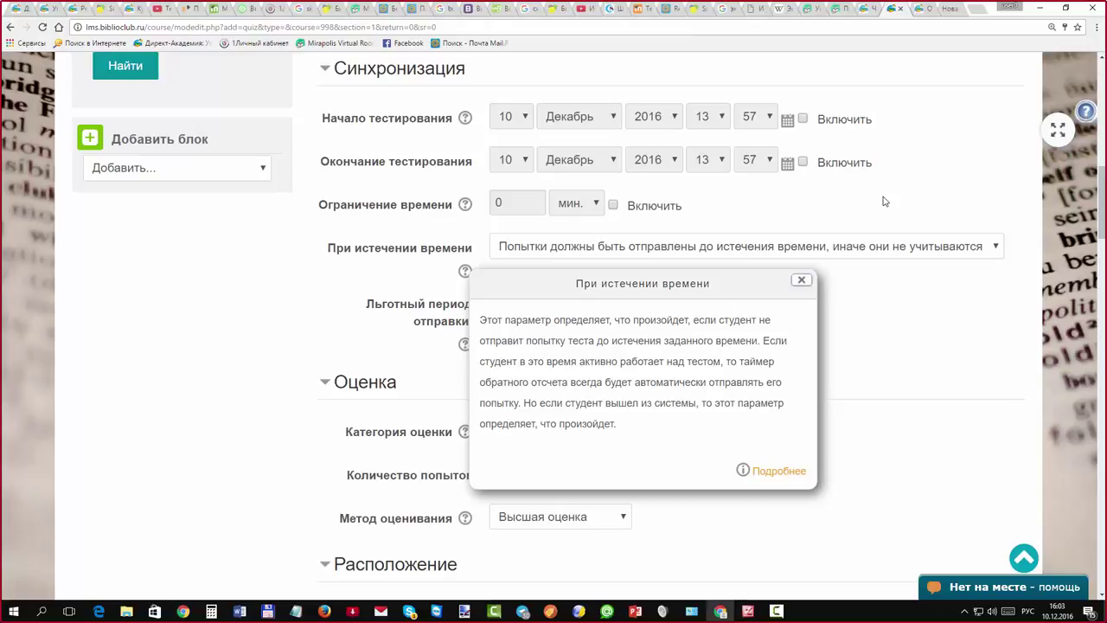
{"action": "key", "text": "Escape"}
{"action": "scroll", "coordinate": [884, 202], "scroll_direction": "down", "scroll_amount": 1}
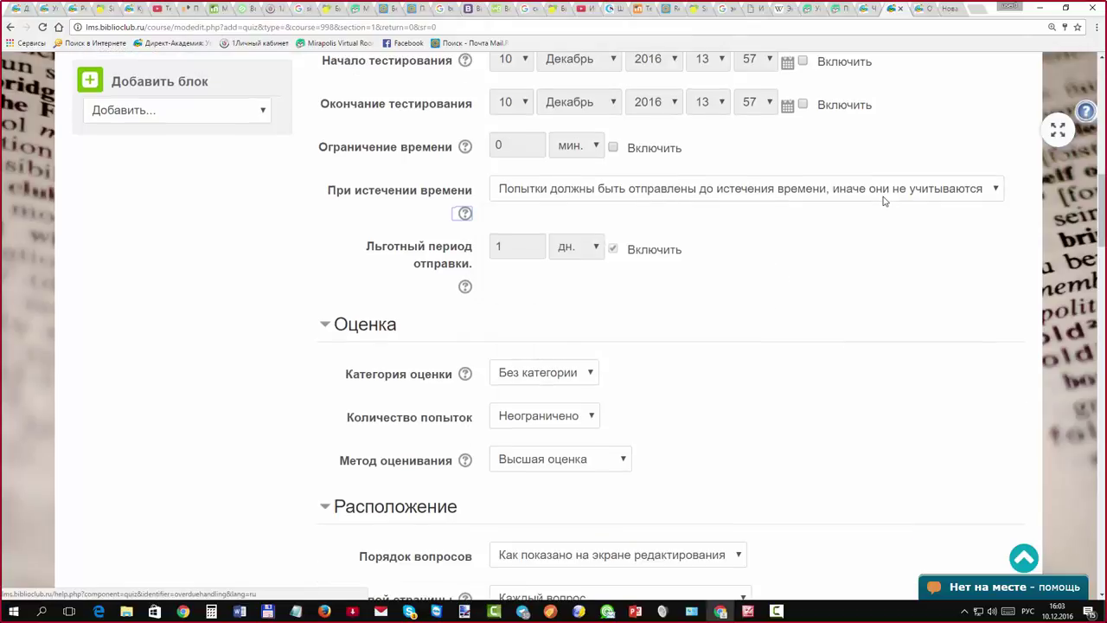
{"action": "key", "text": "Tab"}
{"action": "key", "text": "Return"}
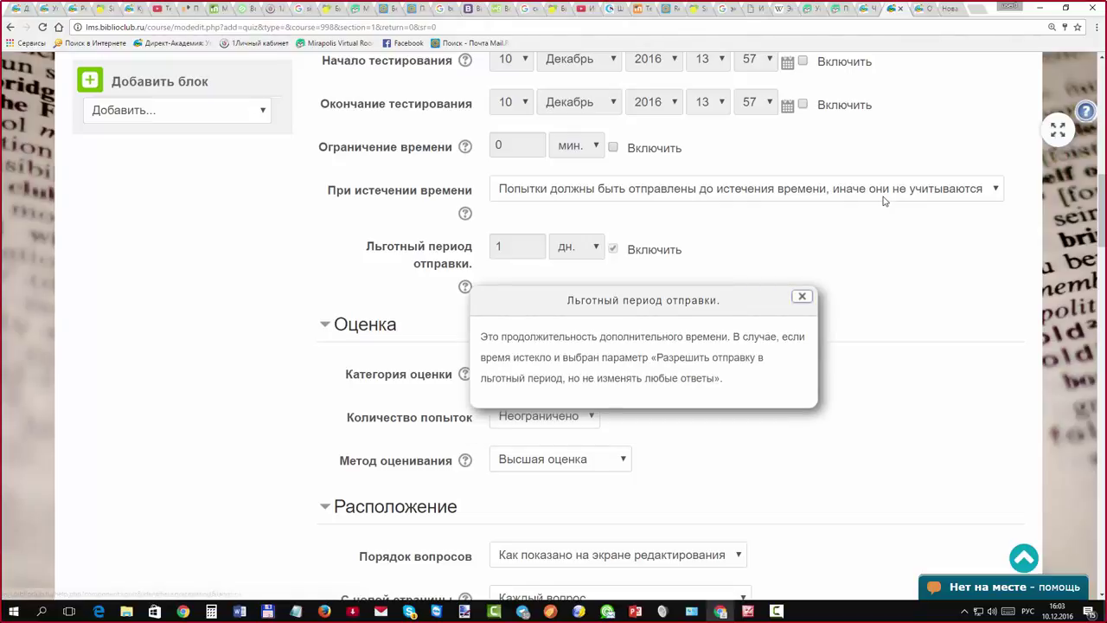
{"action": "key", "text": "Escape"}
Check the choices for Категория оценки in the Оценка section, keeping Без категории
{"action": "scroll", "coordinate": [884, 201], "scroll_direction": "down", "scroll_amount": 1}
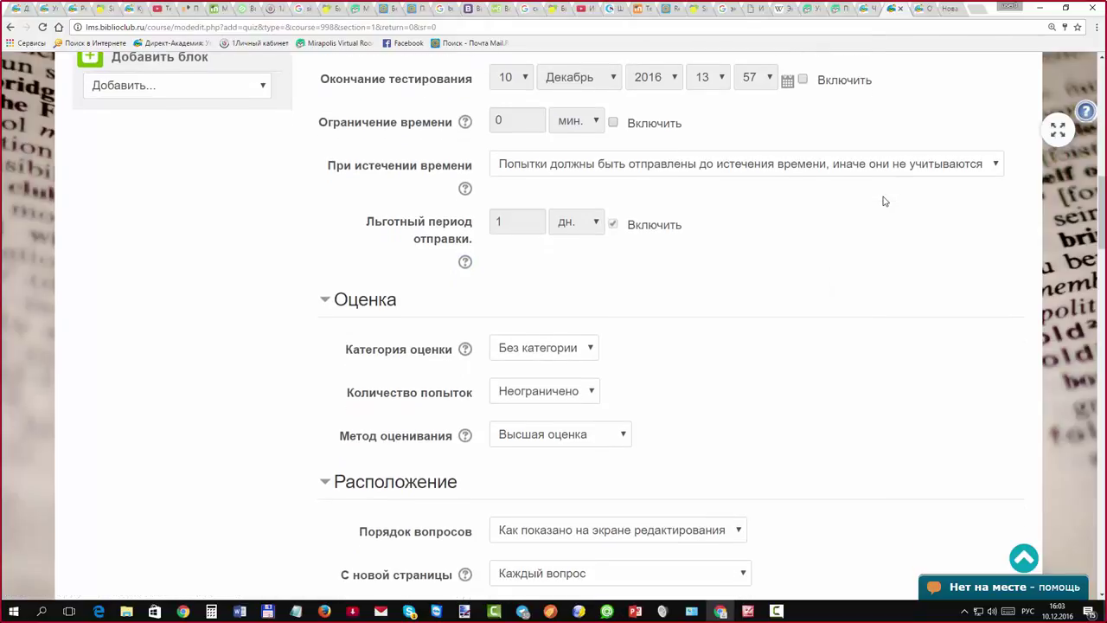
{"action": "key", "text": "Tab"}
{"action": "key", "text": "alt+Down"}
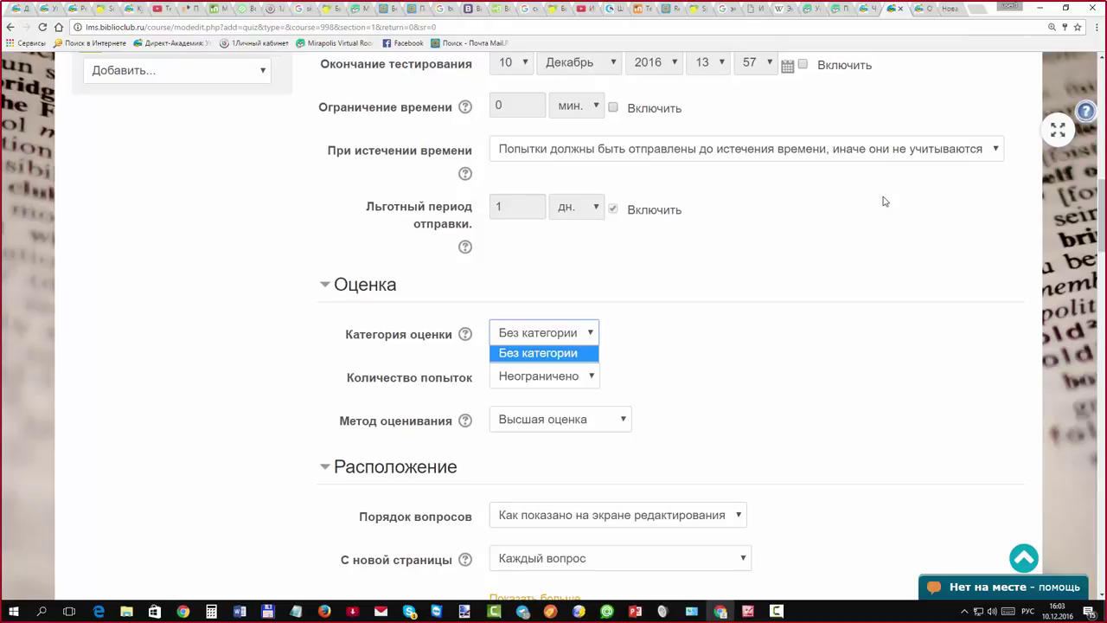
{"action": "key", "text": "Return"}
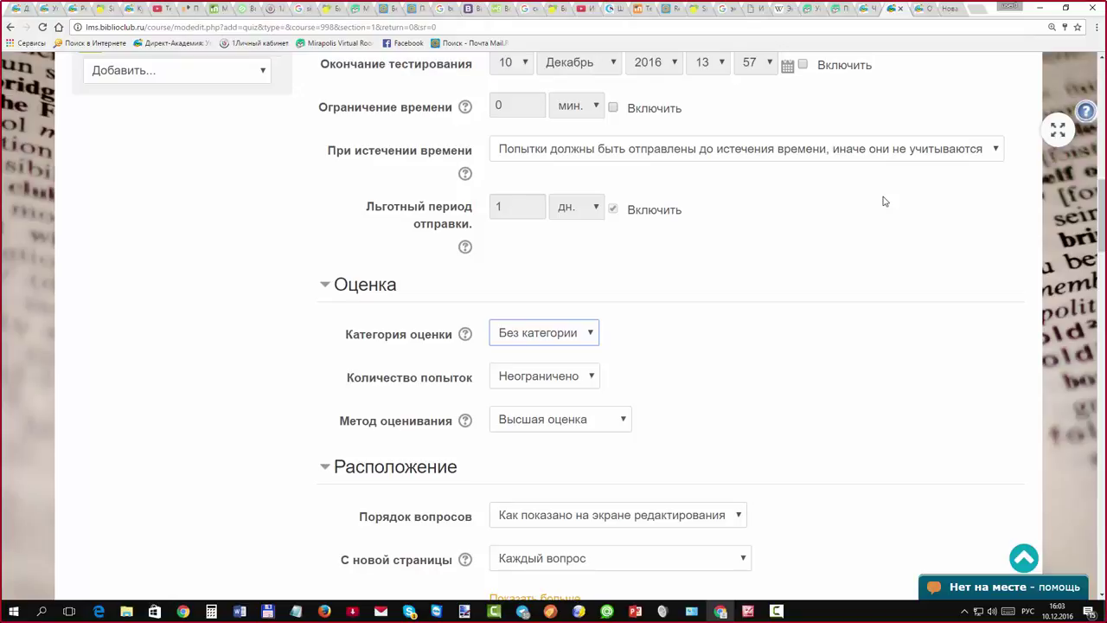
{"action": "left_click", "coordinate": [884, 200]}
Look over the test's settings in the Оценка, Расположение and Свойства вопроса sections
{"action": "scroll", "coordinate": [884, 200], "scroll_direction": "down", "scroll_amount": 1}
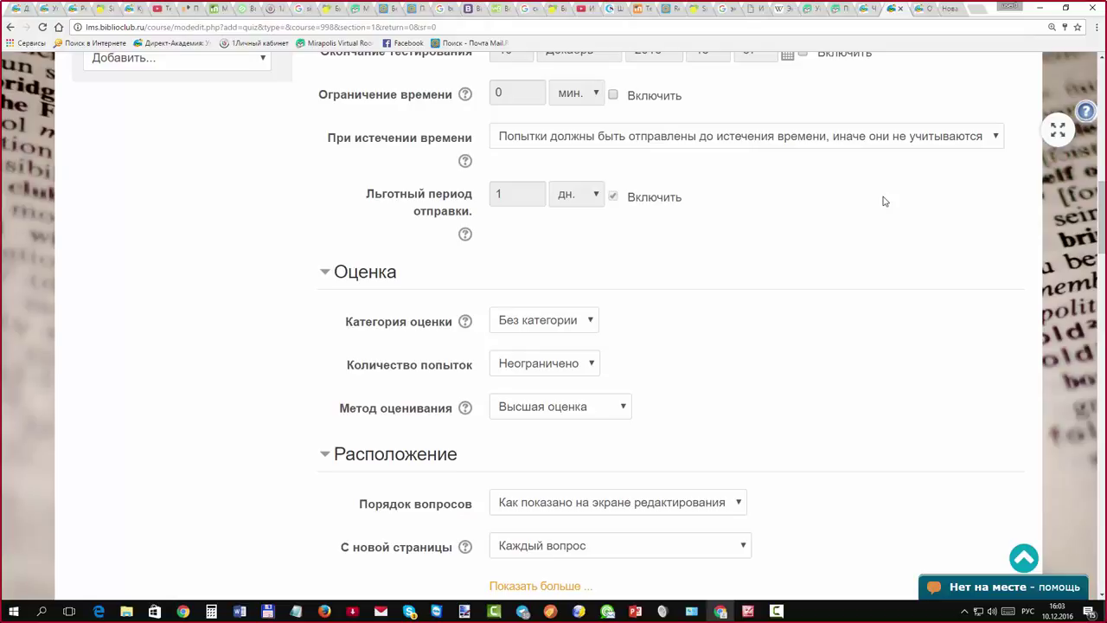
{"action": "scroll", "coordinate": [884, 200], "scroll_direction": "down", "scroll_amount": 1}
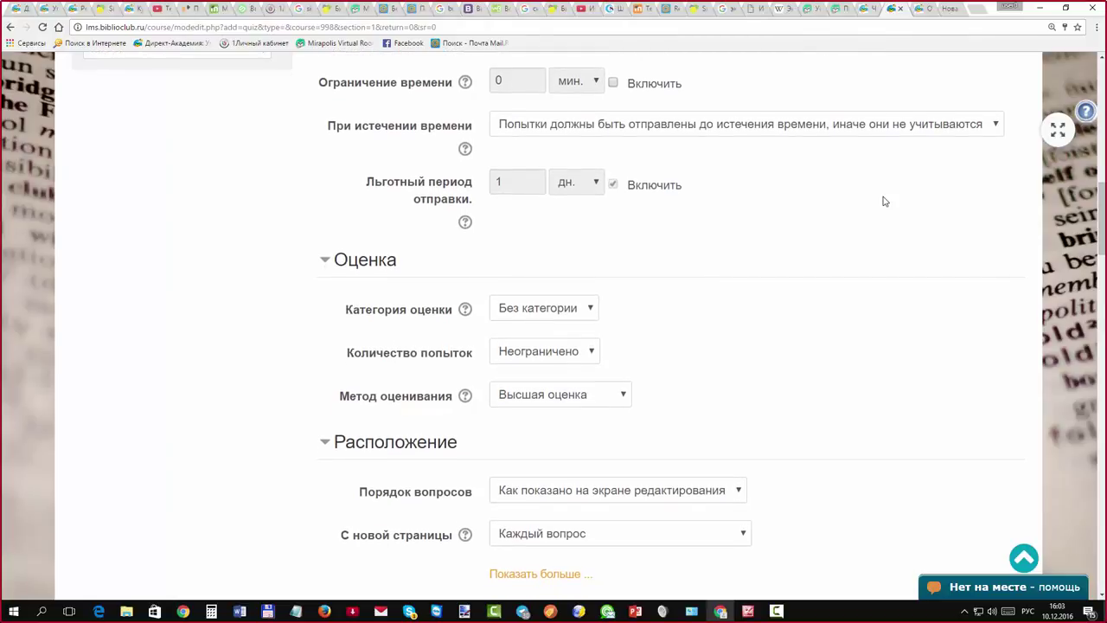
{"action": "scroll", "coordinate": [884, 201], "scroll_direction": "down", "scroll_amount": 1}
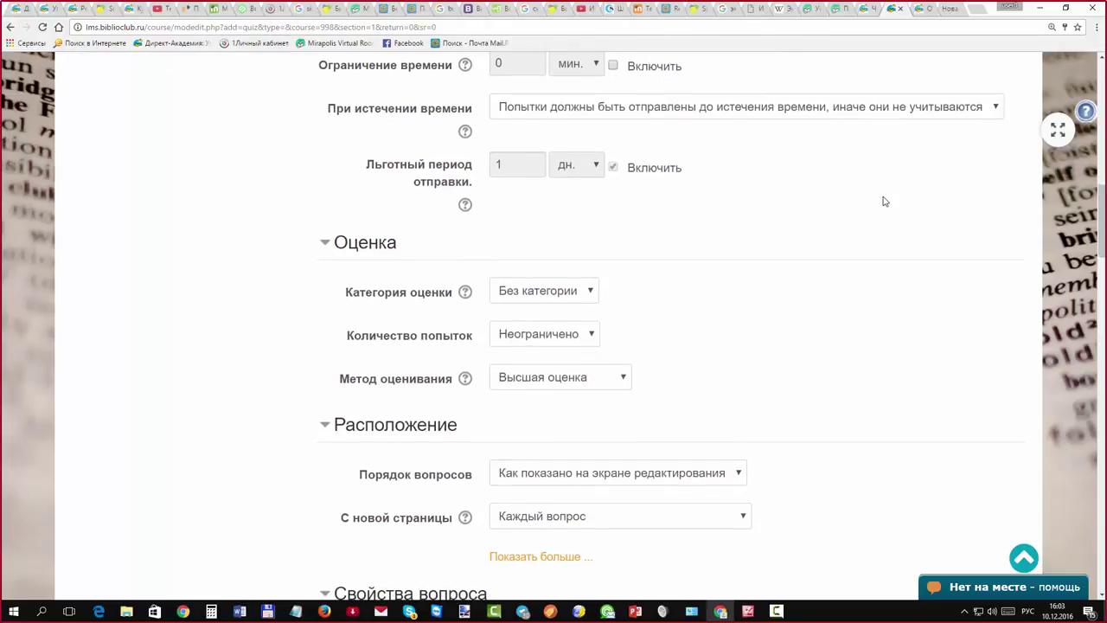
{"action": "scroll", "coordinate": [883, 200], "scroll_direction": "down", "scroll_amount": 1}
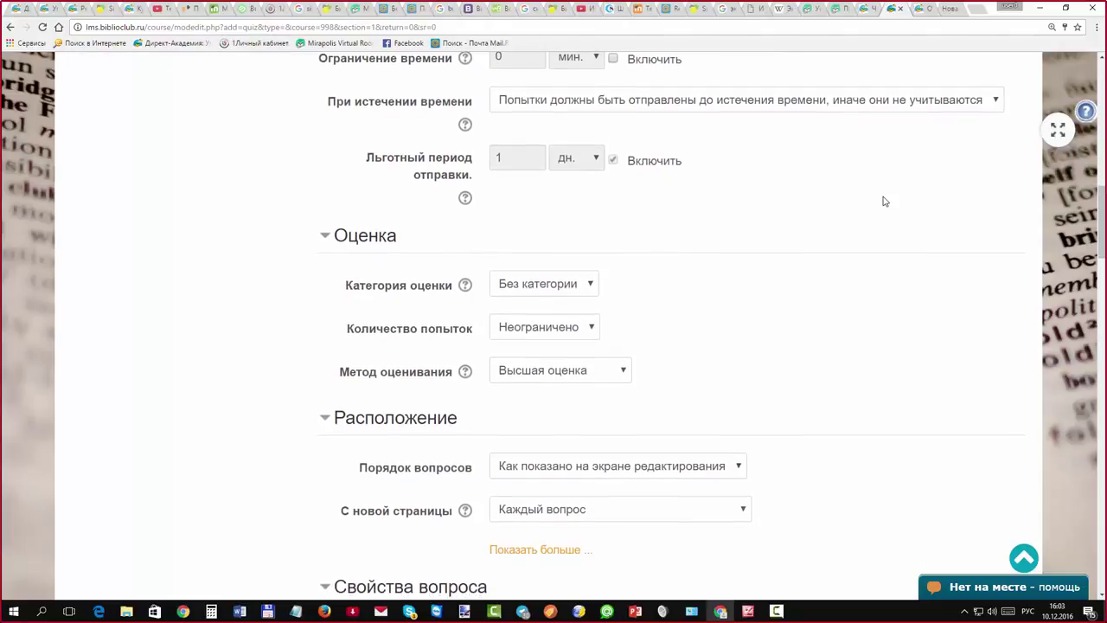
{"action": "scroll", "coordinate": [884, 200], "scroll_direction": "down", "scroll_amount": 1}
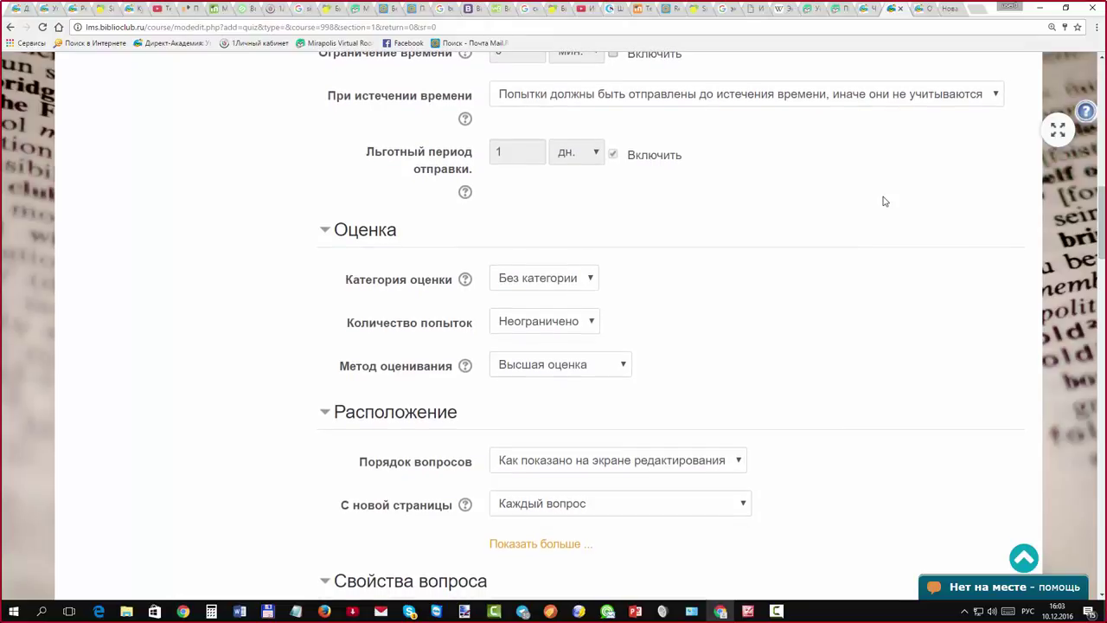
{"action": "scroll", "coordinate": [884, 200], "scroll_direction": "down", "scroll_amount": 1}
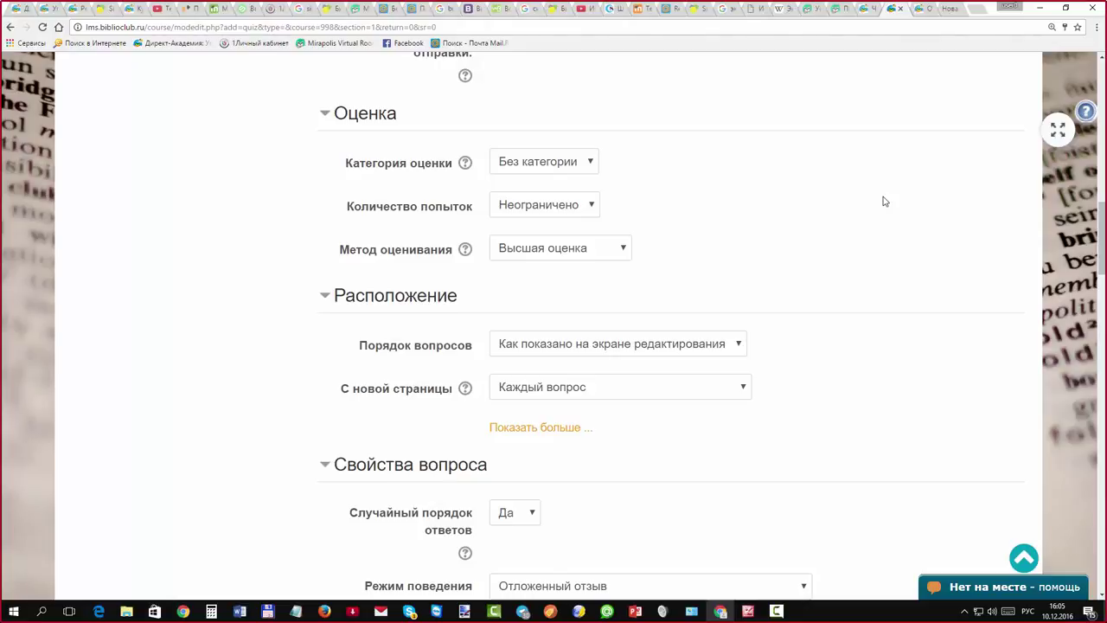
{"action": "scroll", "coordinate": [884, 200], "scroll_direction": "down", "scroll_amount": 3}
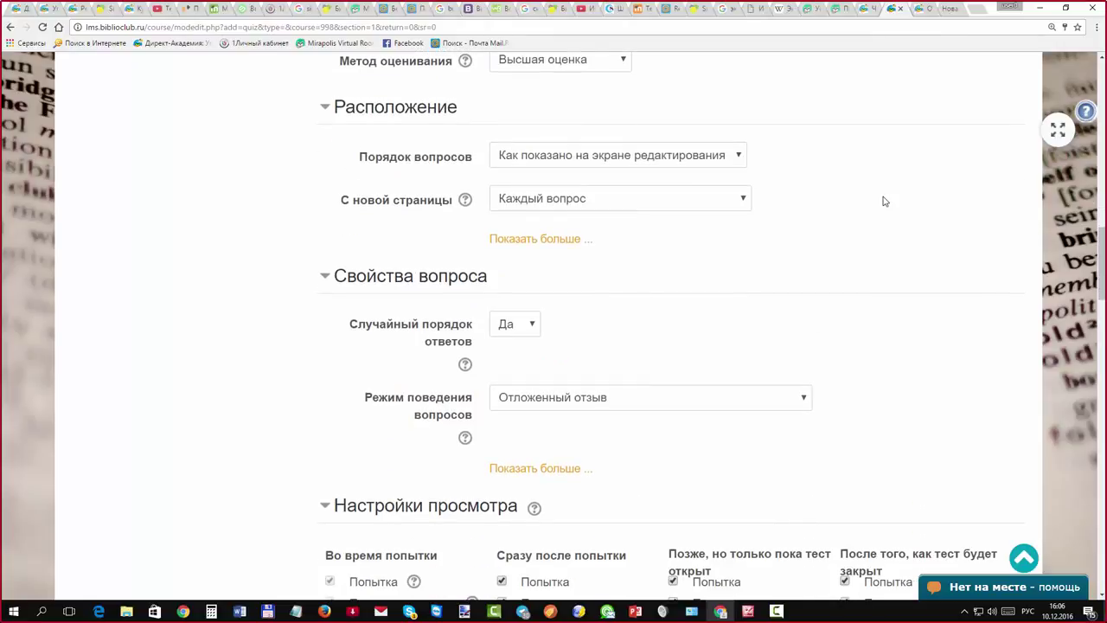
Go through the Метод оценивания options, keeping "Высшая оценка"
{"action": "key", "text": "alt+Down"}
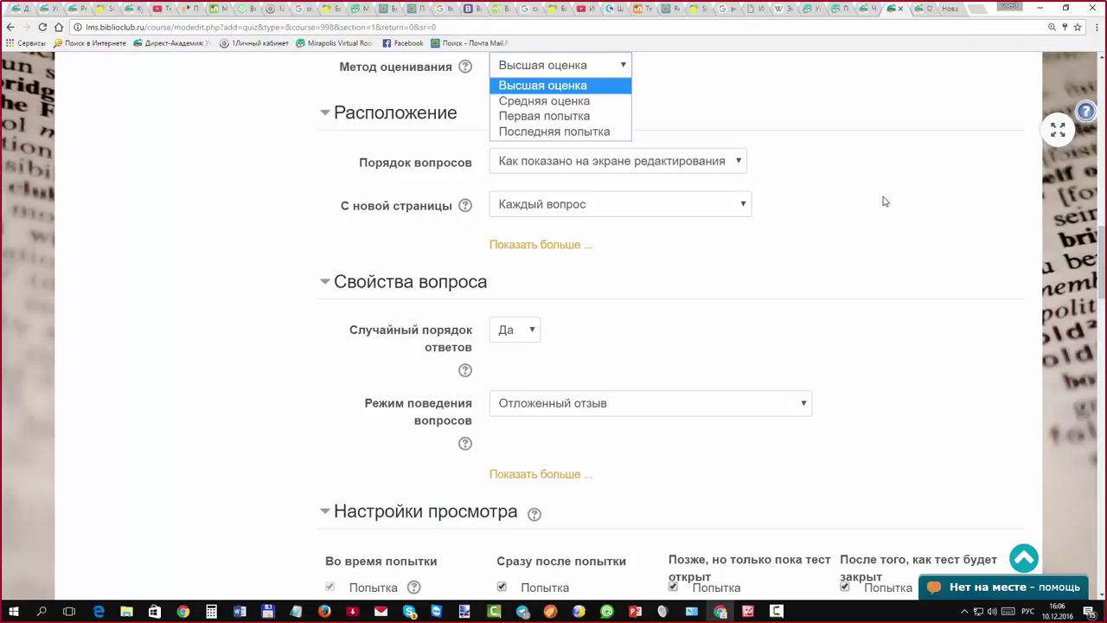
{"action": "key", "text": "Down"}
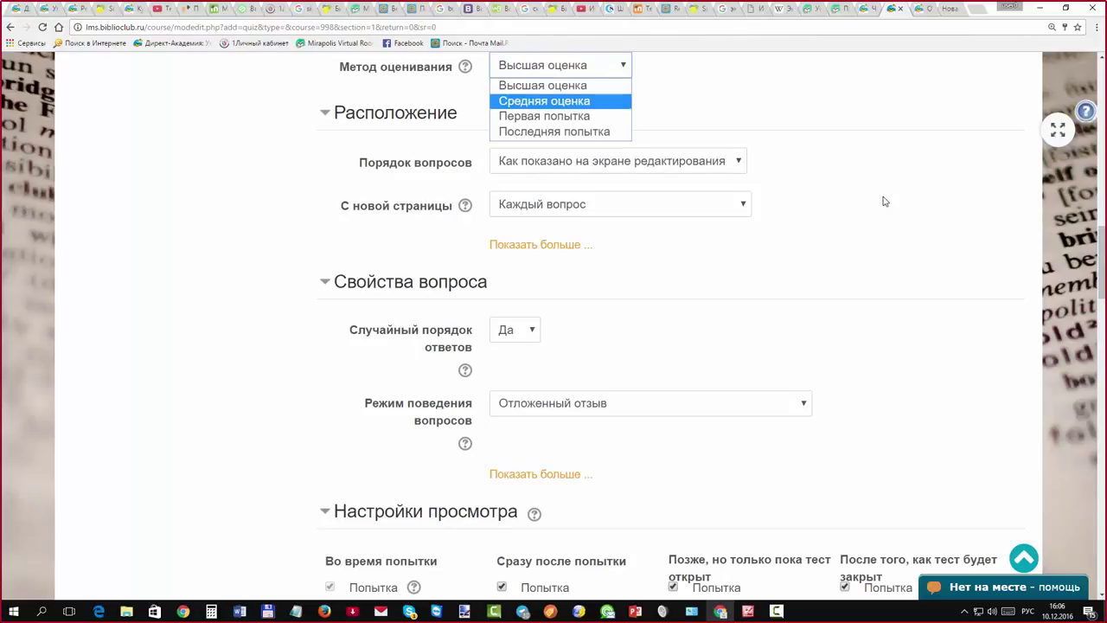
{"action": "key", "text": "Down"}
{"action": "key", "text": "Down"}
{"action": "key", "text": "Up"}
{"action": "key", "text": "Down"}
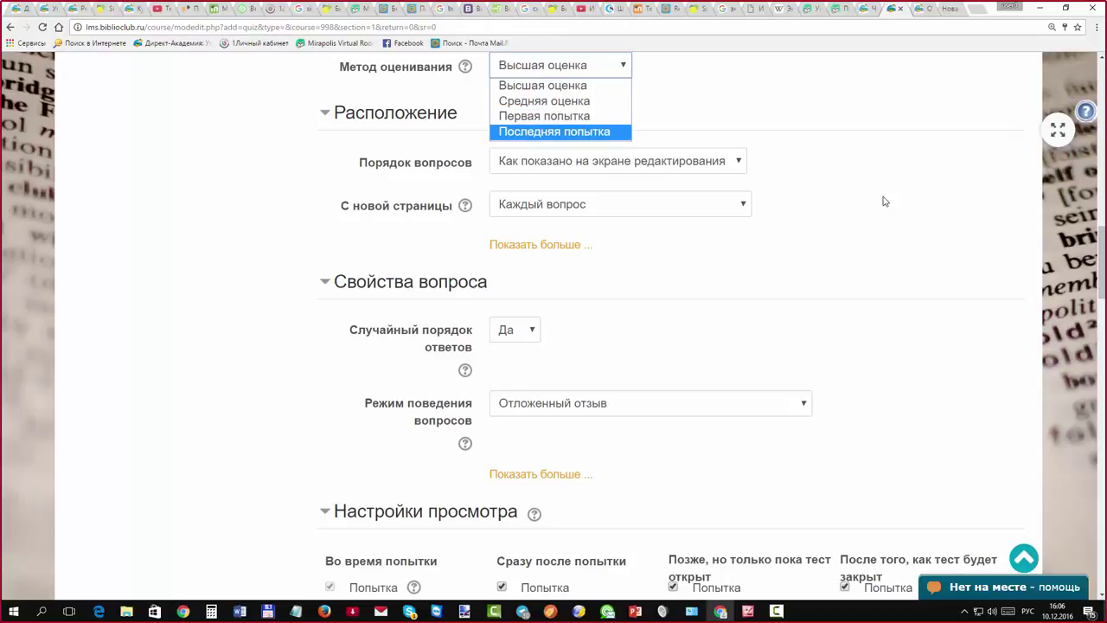
{"action": "key", "text": "Up"}
{"action": "key", "text": "Up"}
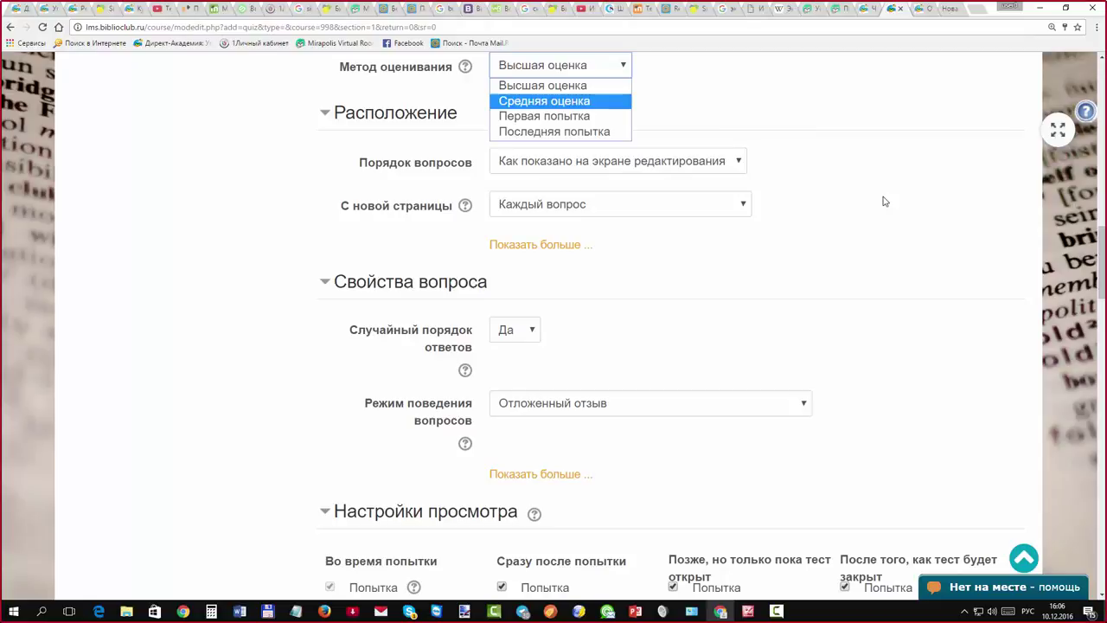
{"action": "key", "text": "Up"}
{"action": "key", "text": "Return"}
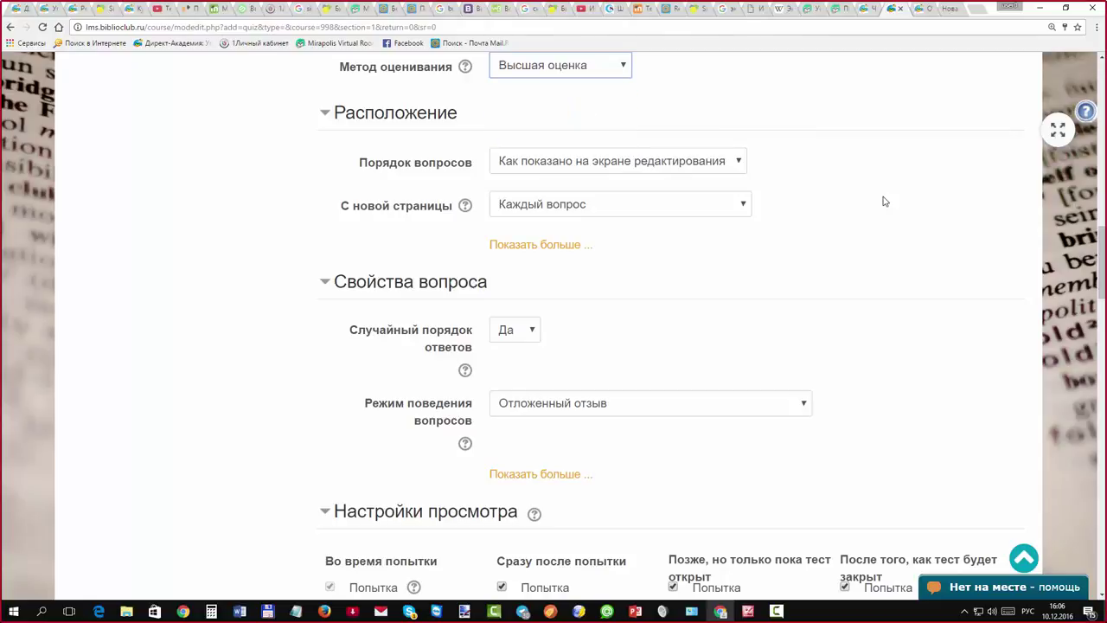
{"action": "left_click", "coordinate": [883, 202]}
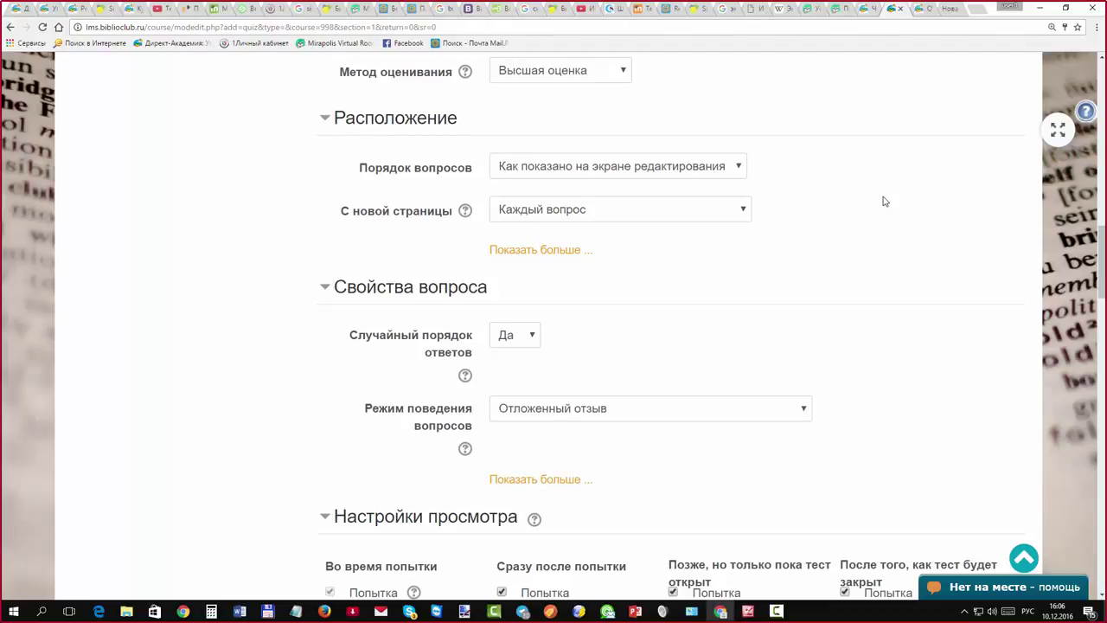
Set Порядок вопросов in the Расположение section to "Случайное перемешивание"
{"action": "key", "text": "shift+Tab"}
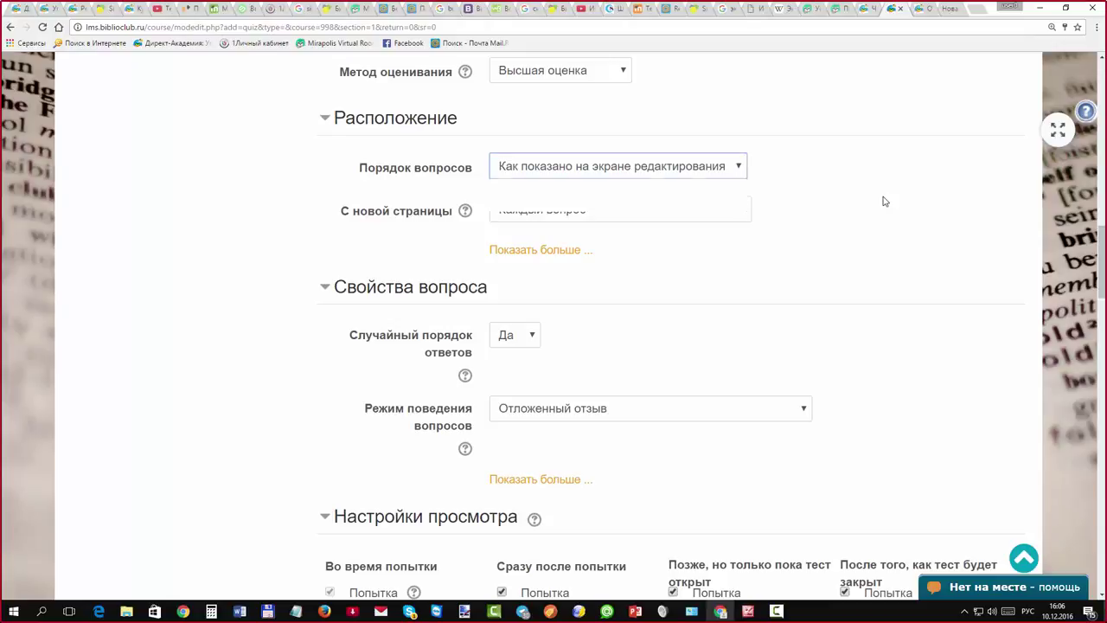
{"action": "key", "text": "alt+Down"}
{"action": "key", "text": "Down"}
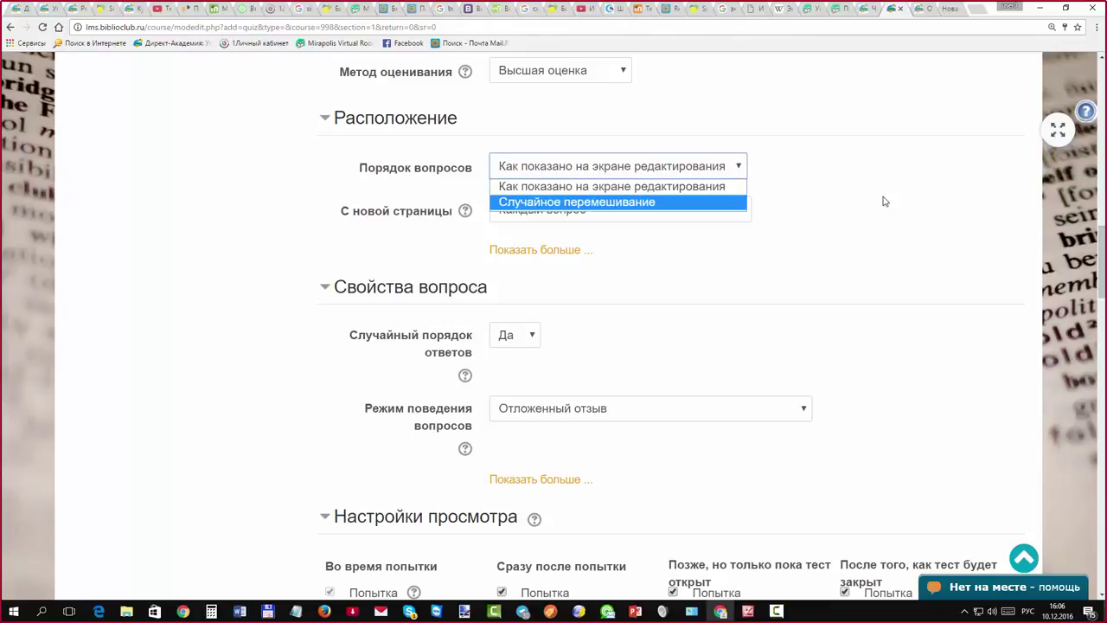
{"action": "key", "text": "Return"}
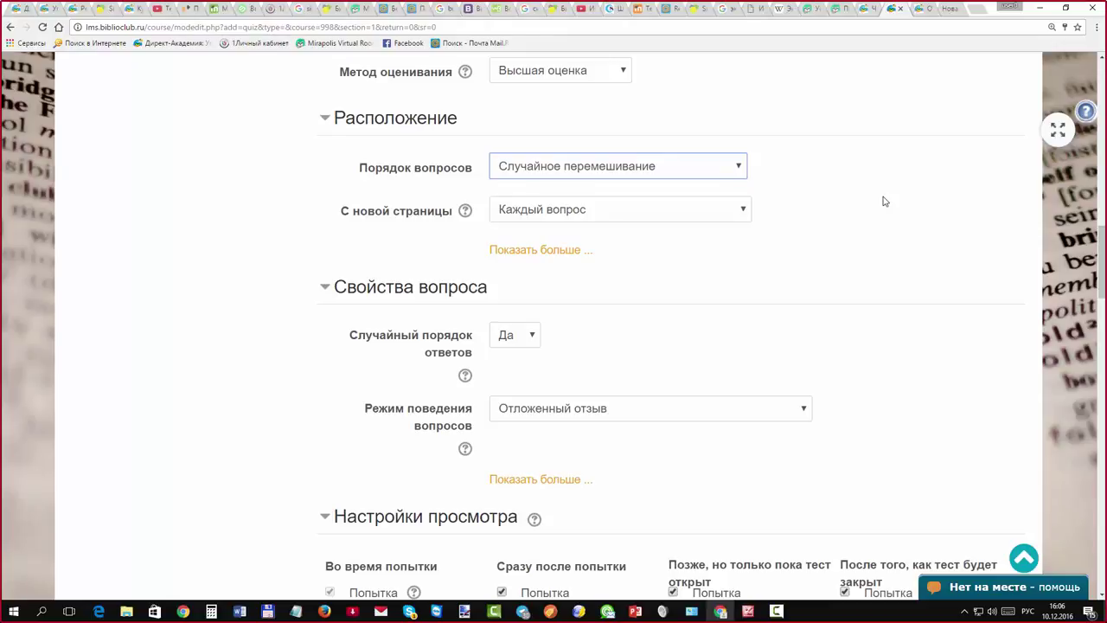
{"action": "key", "text": "alt+Down"}
{"action": "key", "text": "Escape"}
Set С новой страницы in the Расположение section to "Никогда, все вопросы на одной странице"
{"action": "key", "text": "Tab"}
{"action": "key", "text": "alt+Down"}
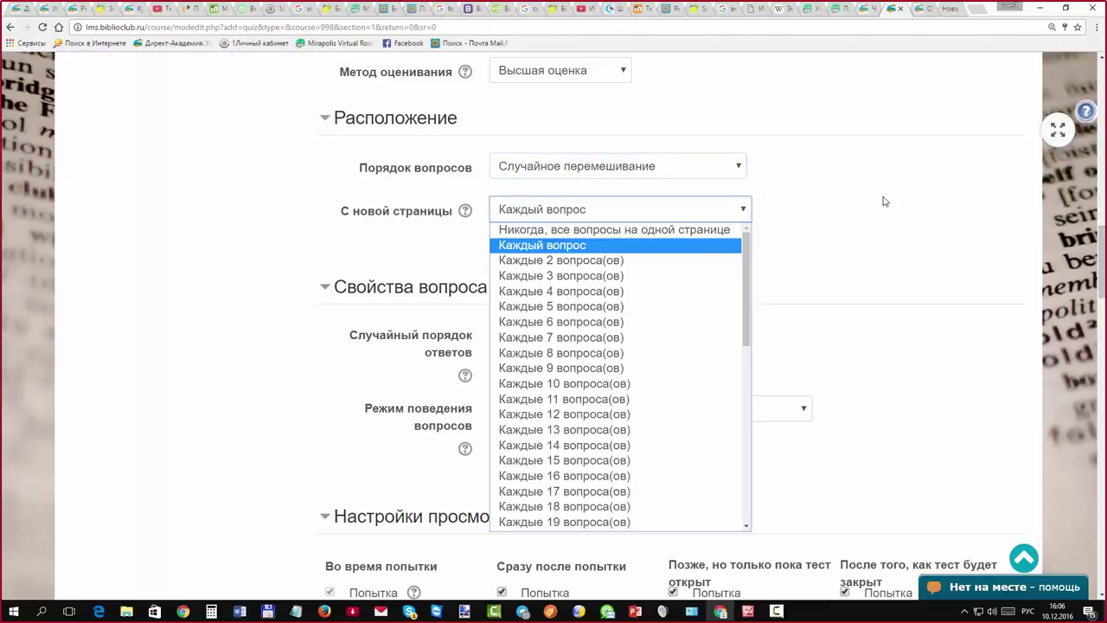
{"action": "key", "text": "Up"}
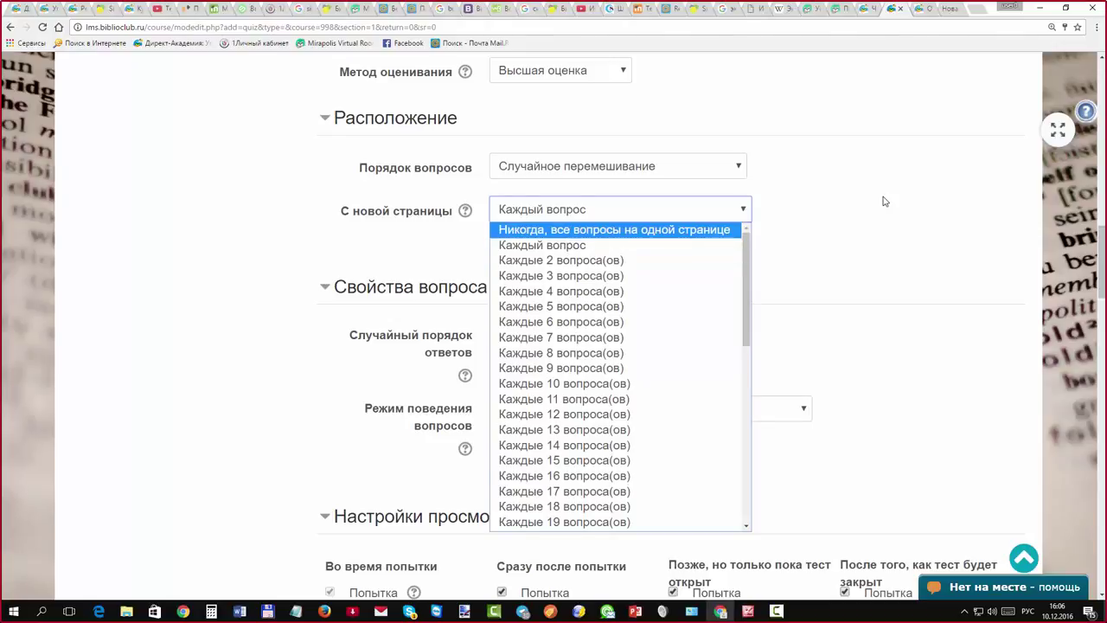
{"action": "key", "text": "Return"}
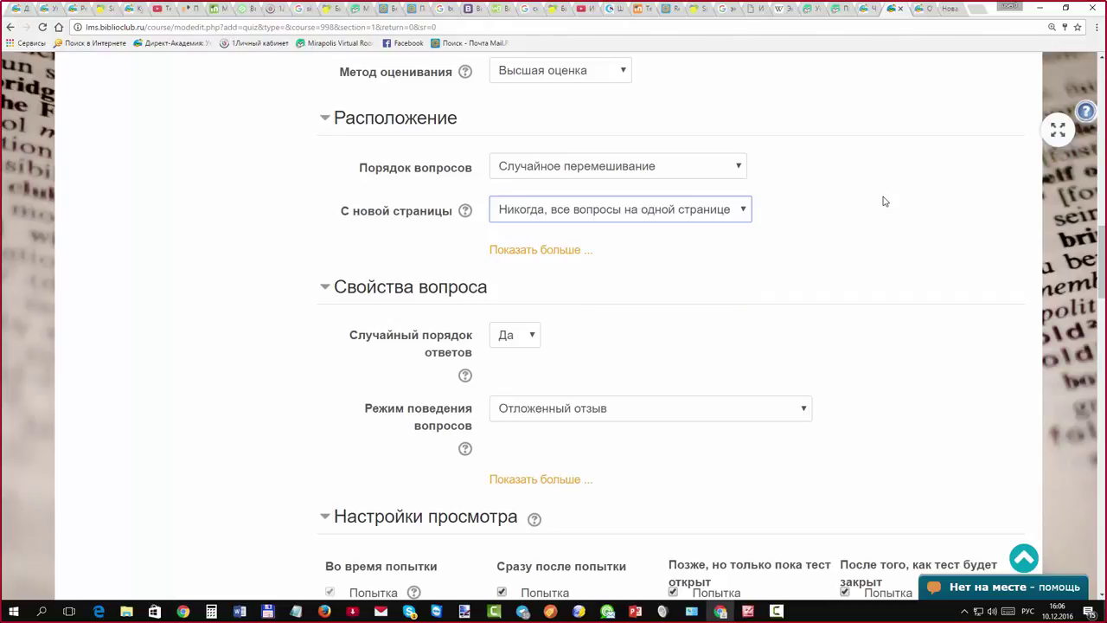
Set С новой страницы in the Расположение section to "Каждые 10 вопроса(ов)"
{"action": "key", "text": "alt+Down"}
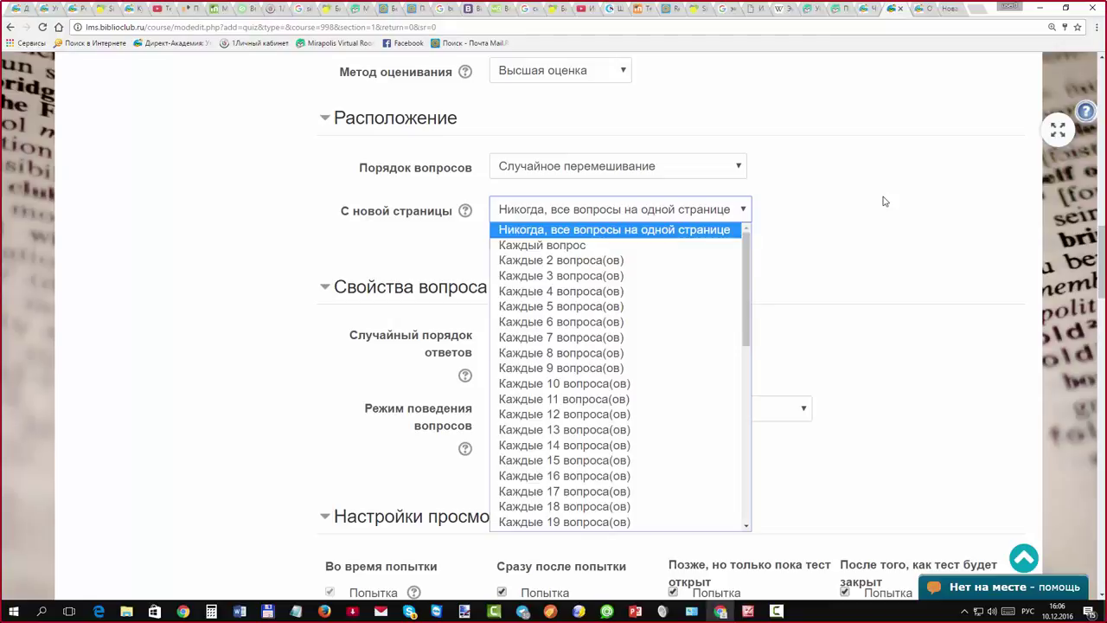
{"action": "key", "text": "Down"}
{"action": "key", "text": "Down"}
{"action": "key", "text": "Down"}
{"action": "key", "text": "Down"}
{"action": "key", "text": "Down"}
{"action": "key", "text": "Down"}
{"action": "key", "text": "Down"}
{"action": "key", "text": "Down"}
{"action": "key", "text": "Down"}
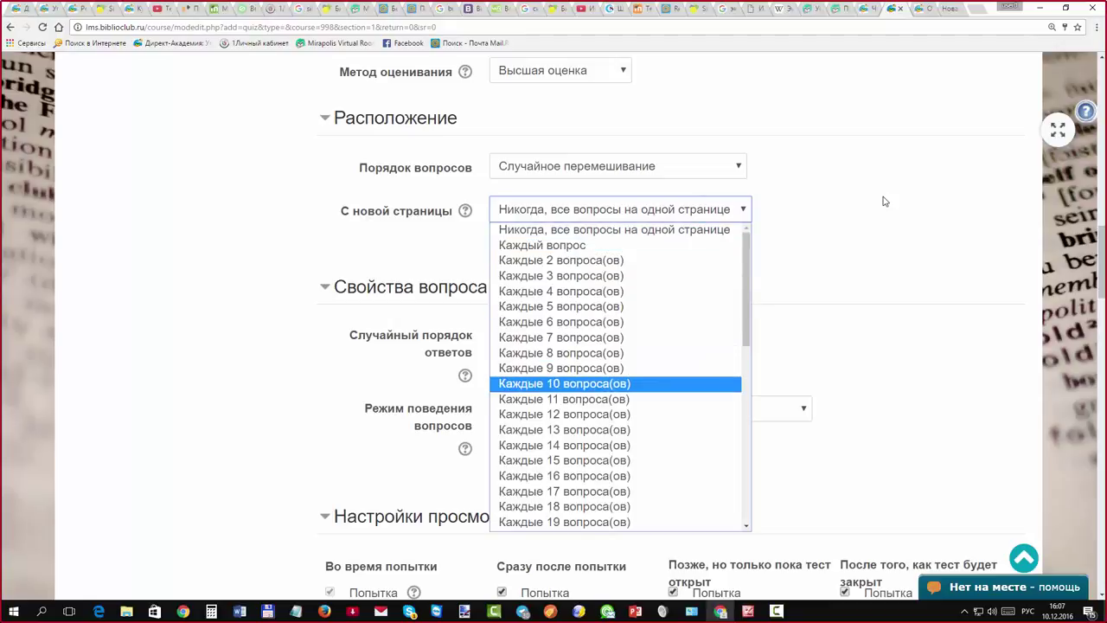
{"action": "key", "text": "Return"}
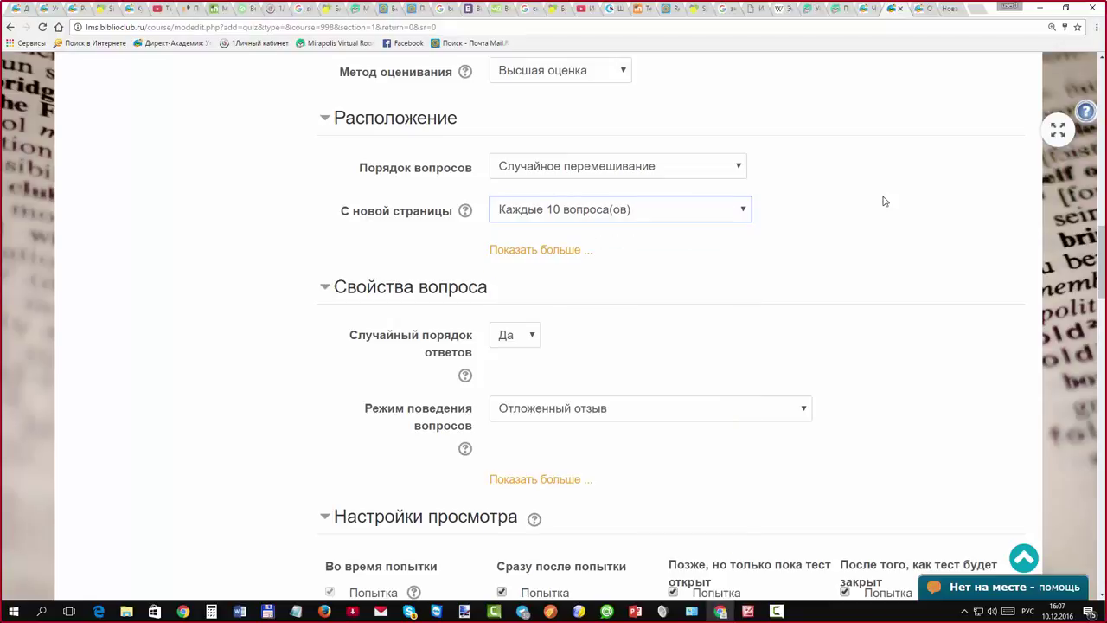
{"action": "left_click", "coordinate": [884, 201]}
Check the choices for Случайный порядок ответов in the Свойства вопроса section, keeping "Да"
{"action": "scroll", "coordinate": [884, 201], "scroll_direction": "down", "scroll_amount": 1}
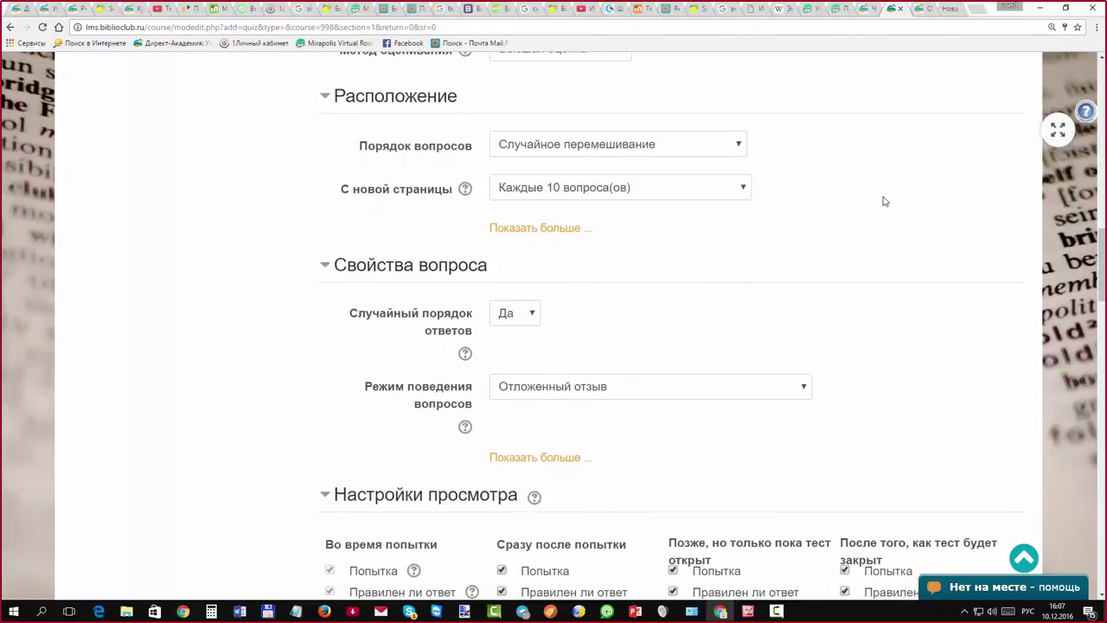
{"action": "scroll", "coordinate": [884, 201], "scroll_direction": "down", "scroll_amount": 2}
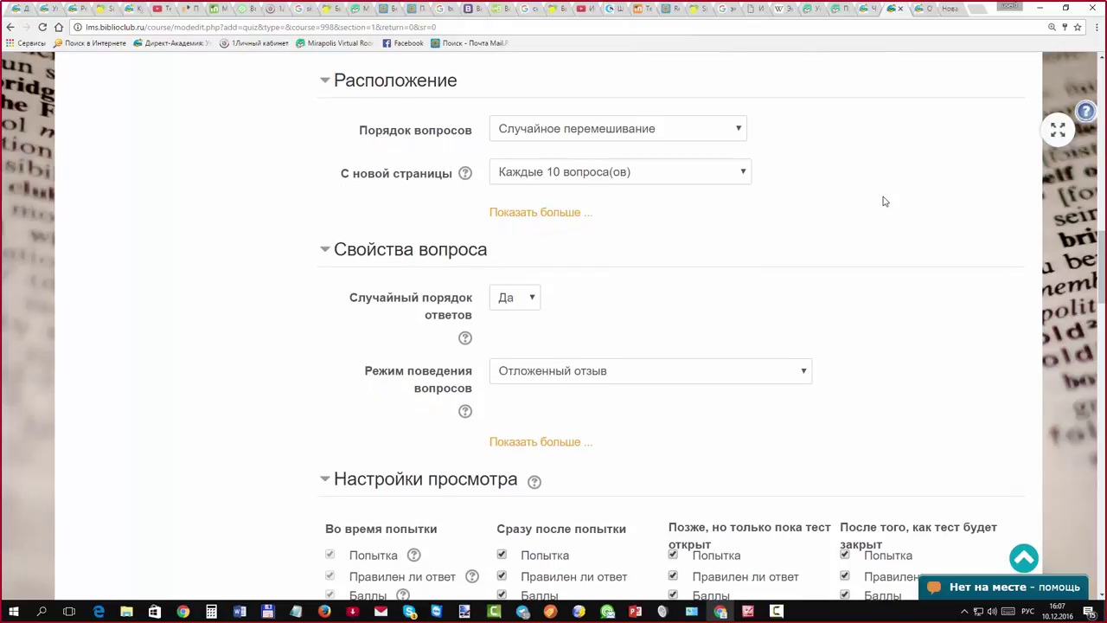
{"action": "scroll", "coordinate": [883, 200], "scroll_direction": "down", "scroll_amount": 1}
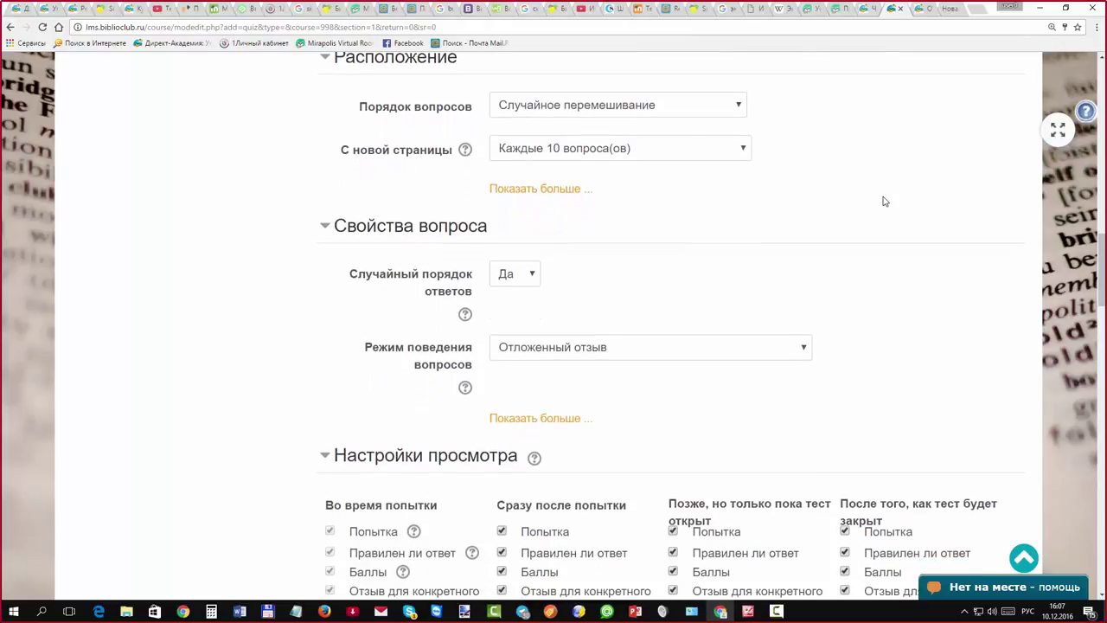
{"action": "key", "text": "alt+Down"}
{"action": "key", "text": "Escape"}
{"action": "left_click", "coordinate": [884, 200]}
Go through the Режим поведения вопросов options, keeping "Отложенный отзыв"
{"action": "scroll", "coordinate": [884, 201], "scroll_direction": "down", "scroll_amount": 1}
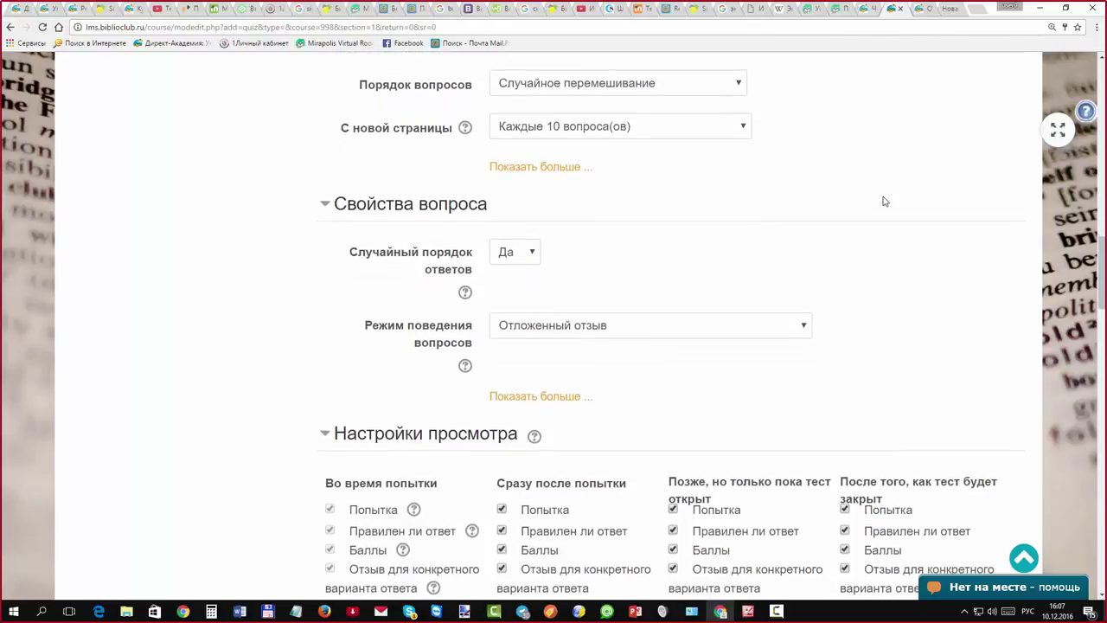
{"action": "key", "text": "Tab"}
{"action": "key", "text": "alt+Down"}
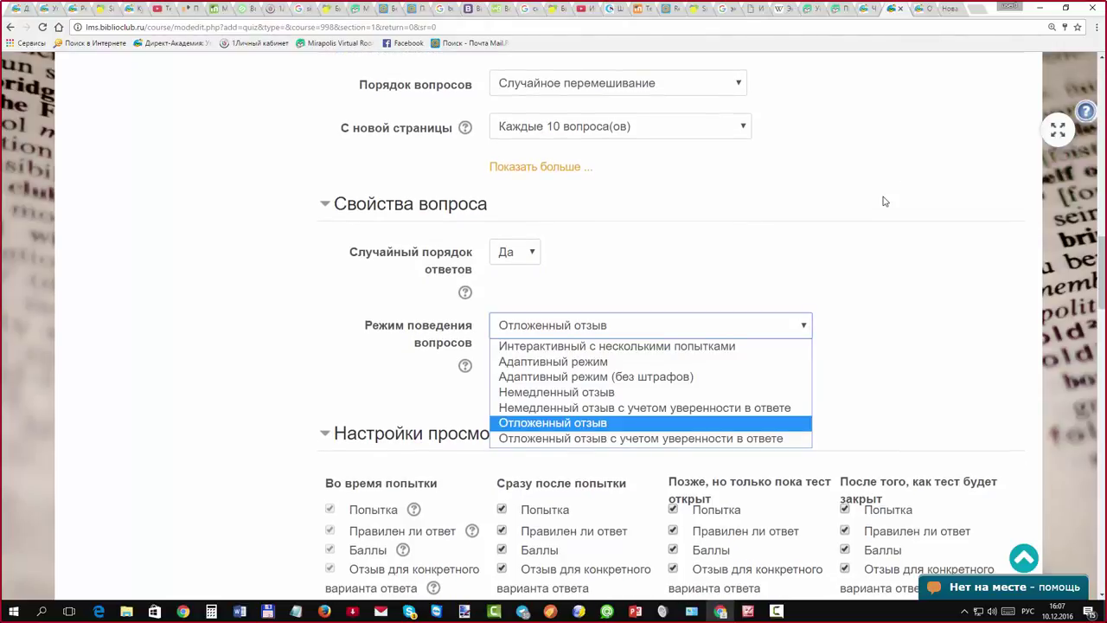
{"action": "key", "text": "Up"}
{"action": "key", "text": "Up"}
{"action": "key", "text": "Up"}
{"action": "key", "text": "Down"}
{"action": "key", "text": "Down"}
{"action": "key", "text": "Down"}
{"action": "key", "text": "Return"}
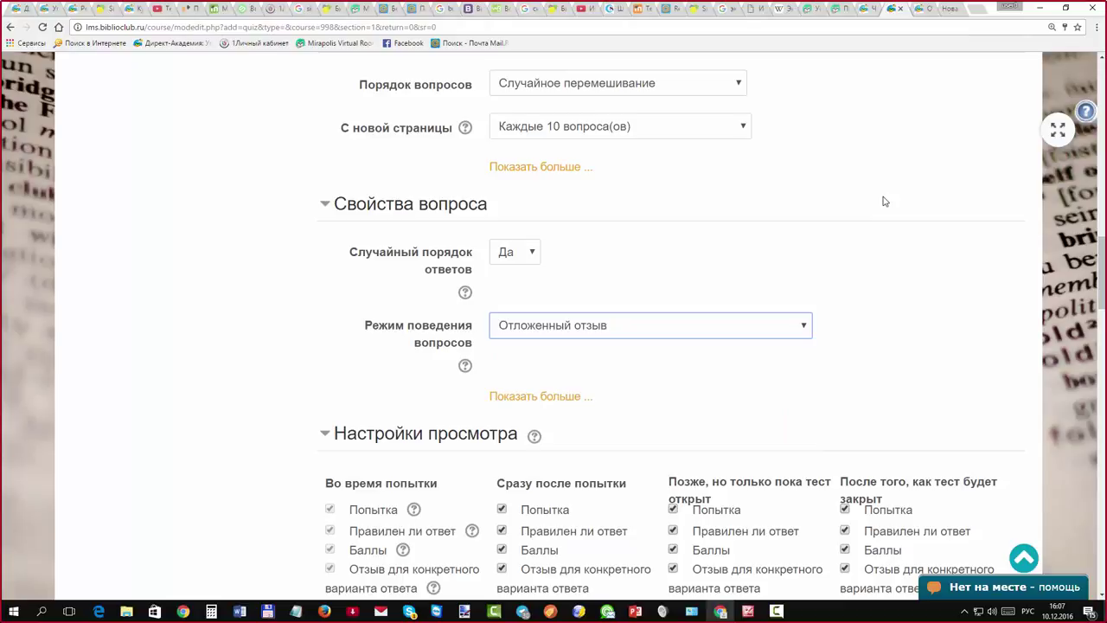
{"action": "left_click", "coordinate": [884, 201]}
In Настройки просмотра, turn off "Правилен ли ответ" and "Отзыв для конкретного варианта ответа" for Сразу после попытки
{"action": "scroll", "coordinate": [884, 200], "scroll_direction": "down", "scroll_amount": 1}
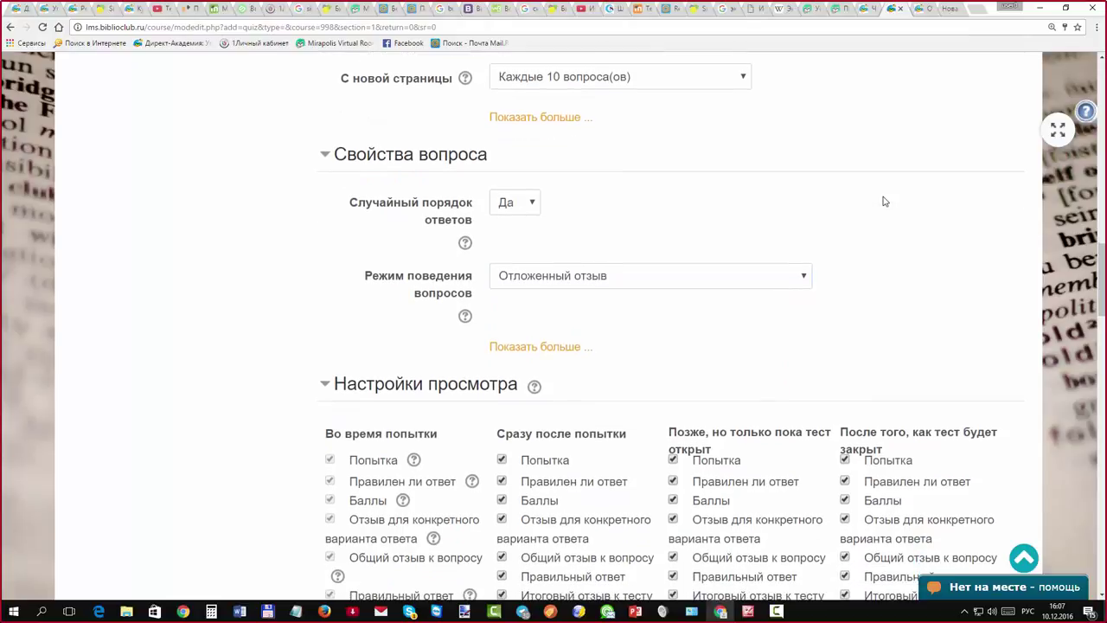
{"action": "scroll", "coordinate": [884, 200], "scroll_direction": "down", "scroll_amount": 2}
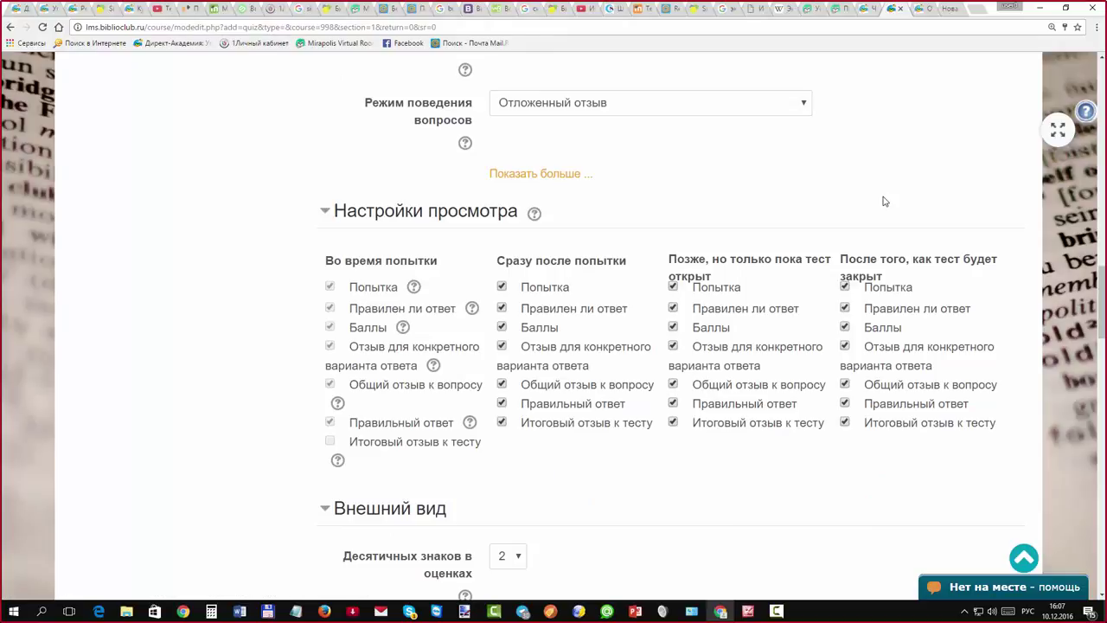
{"action": "key", "text": "space"}
{"action": "key", "text": "space"}
{"action": "key", "text": "space"}
{"action": "key", "text": "space"}
Look over the Настройки просмотра, Внешний вид, Дополнительные ограничения на попытки and Итоговый отзыв sections of the test settings
{"action": "scroll", "coordinate": [884, 201], "scroll_direction": "up", "scroll_amount": 1}
{"action": "scroll", "coordinate": [883, 201], "scroll_direction": "down", "scroll_amount": 4}
{"action": "scroll", "coordinate": [883, 201], "scroll_direction": "down", "scroll_amount": 2}
{"action": "scroll", "coordinate": [884, 201], "scroll_direction": "up", "scroll_amount": 1}
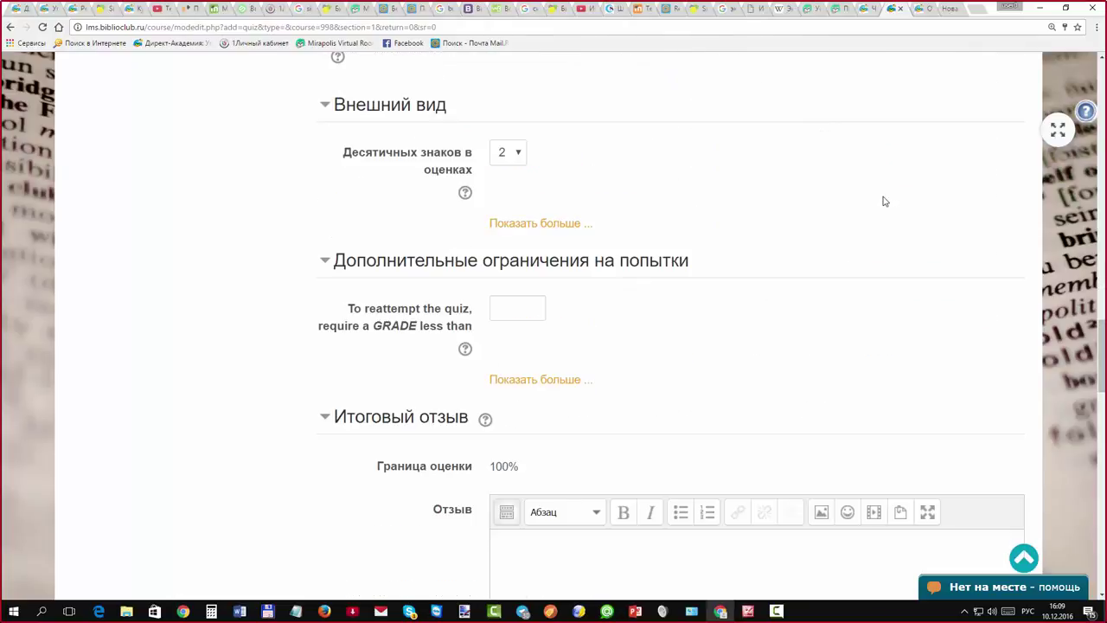
{"action": "scroll", "coordinate": [884, 200], "scroll_direction": "down", "scroll_amount": 1}
{"action": "scroll", "coordinate": [884, 201], "scroll_direction": "up", "scroll_amount": 1}
{"action": "scroll", "coordinate": [884, 201], "scroll_direction": "up", "scroll_amount": 5}
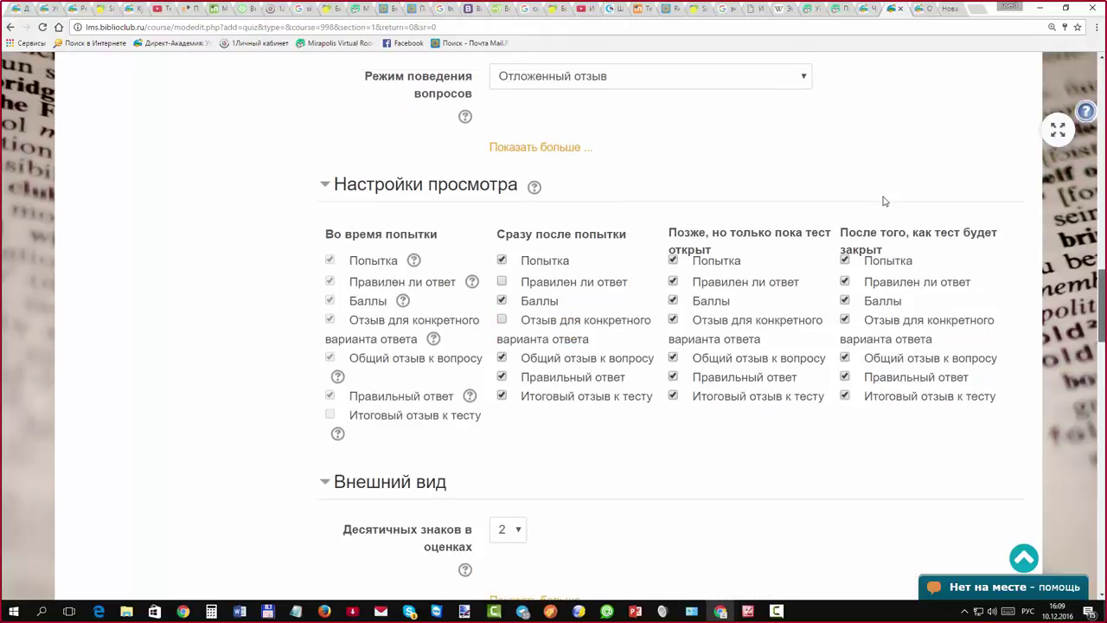
{"action": "scroll", "coordinate": [883, 201], "scroll_direction": "down", "scroll_amount": 1}
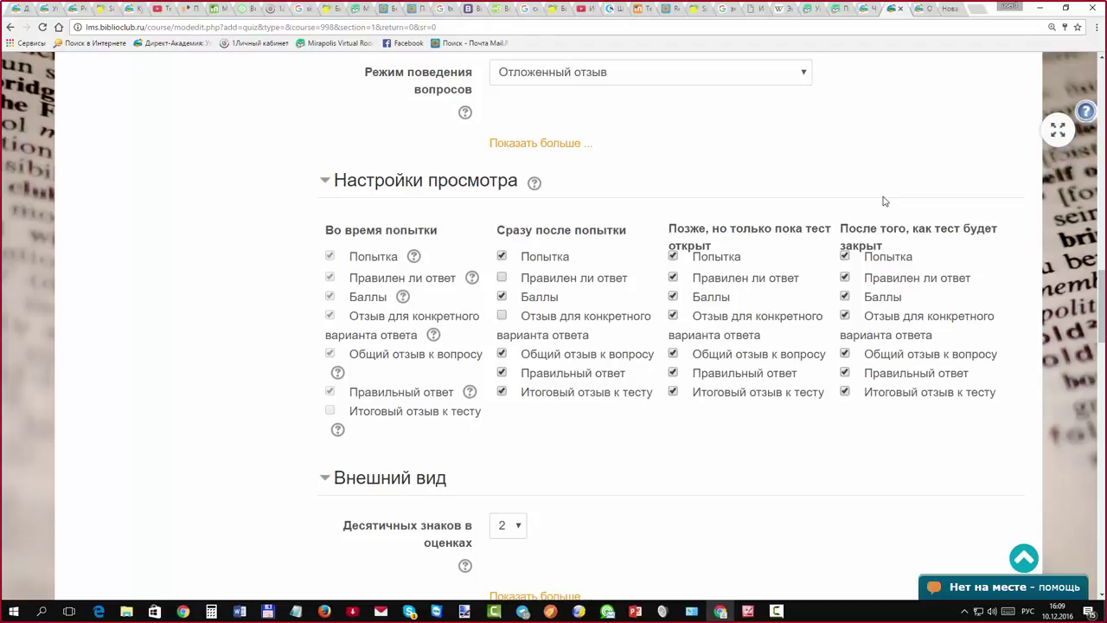
{"action": "scroll", "coordinate": [884, 201], "scroll_direction": "down", "scroll_amount": 1}
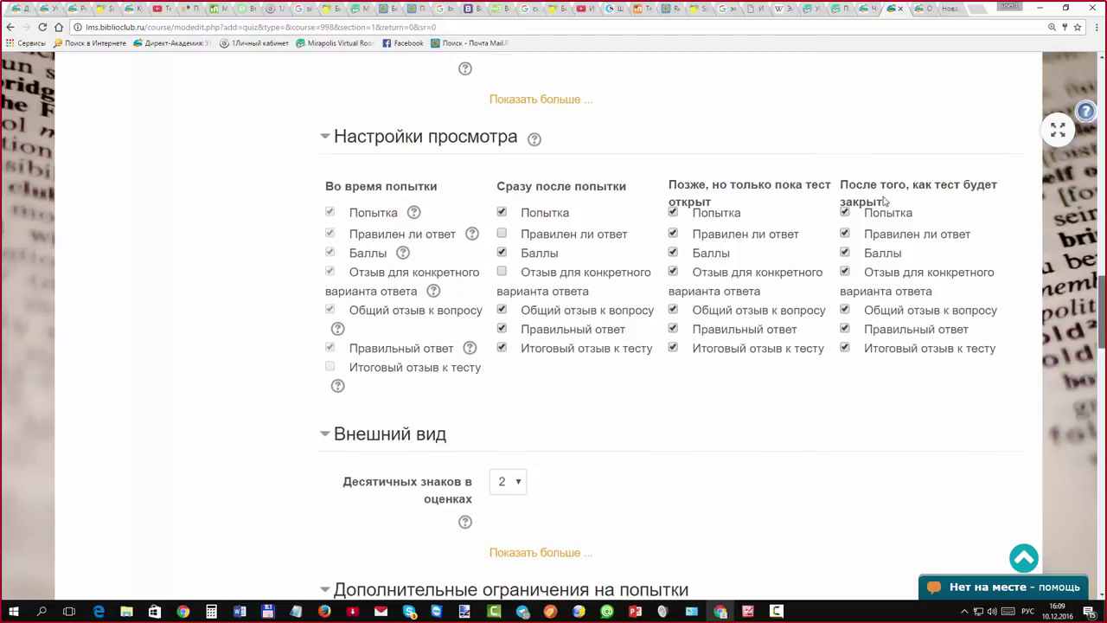
{"action": "scroll", "coordinate": [884, 200], "scroll_direction": "down", "scroll_amount": 3}
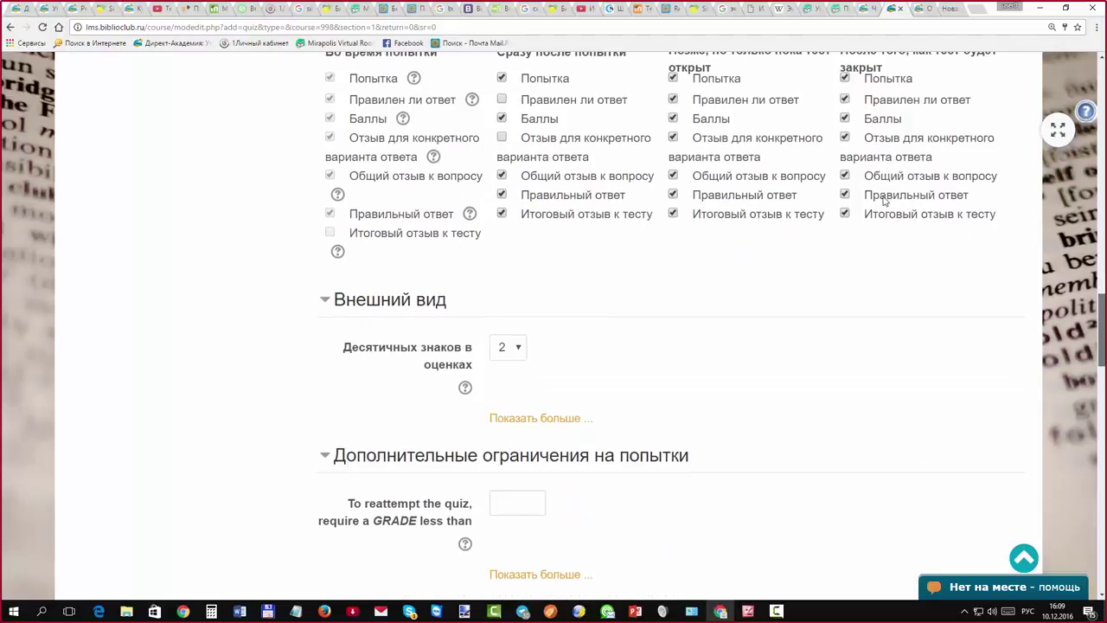
{"action": "scroll", "coordinate": [883, 200], "scroll_direction": "down", "scroll_amount": 3}
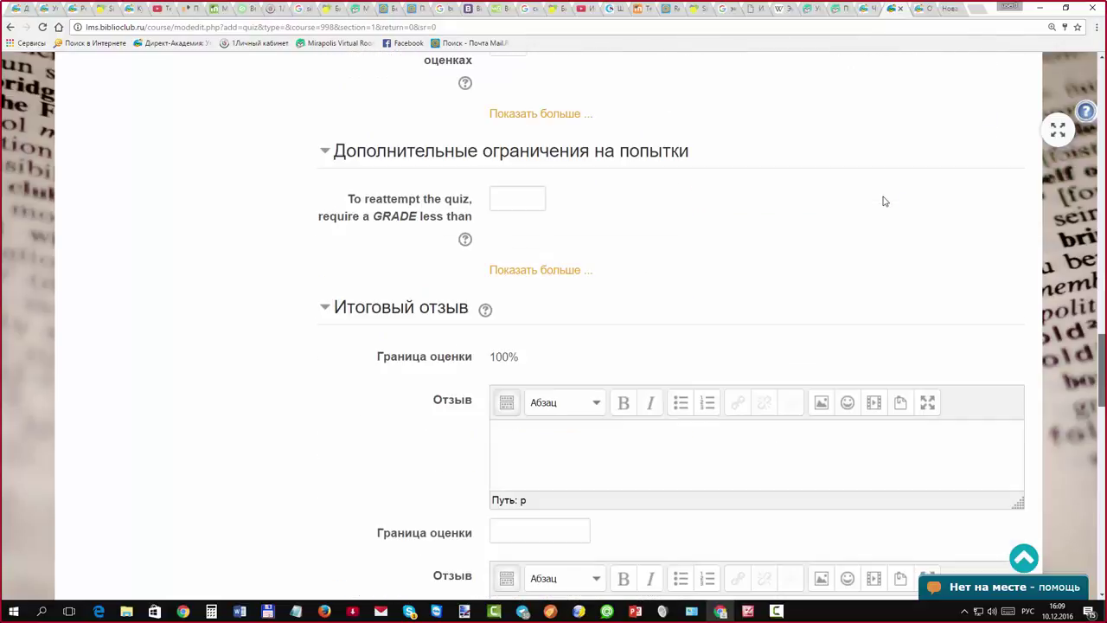
Try the choices for Десятичных знаков в оценках in the Внешний вид section and set it to 1
{"action": "scroll", "coordinate": [884, 200], "scroll_direction": "up", "scroll_amount": 2}
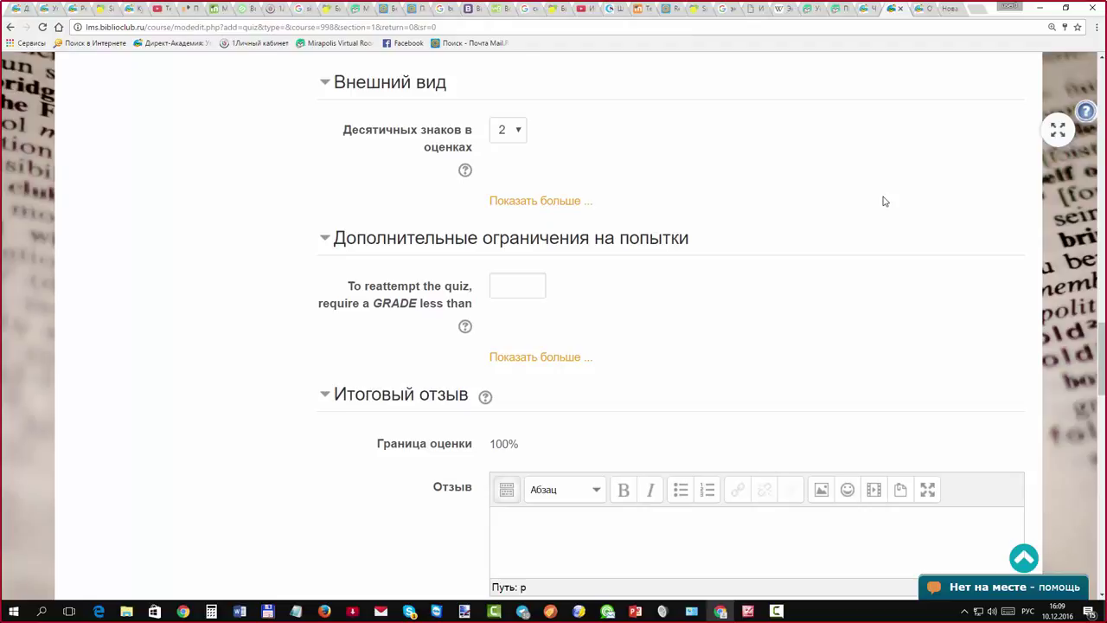
{"action": "left_click", "coordinate": [507, 130]}
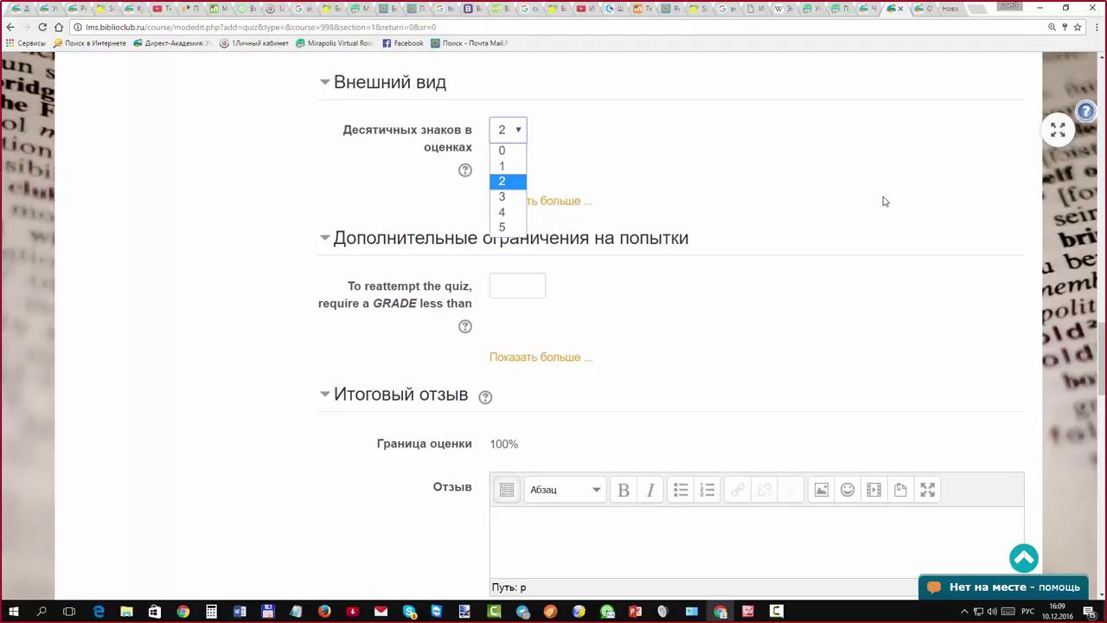
{"action": "key", "text": "Up"}
{"action": "key", "text": "Return"}
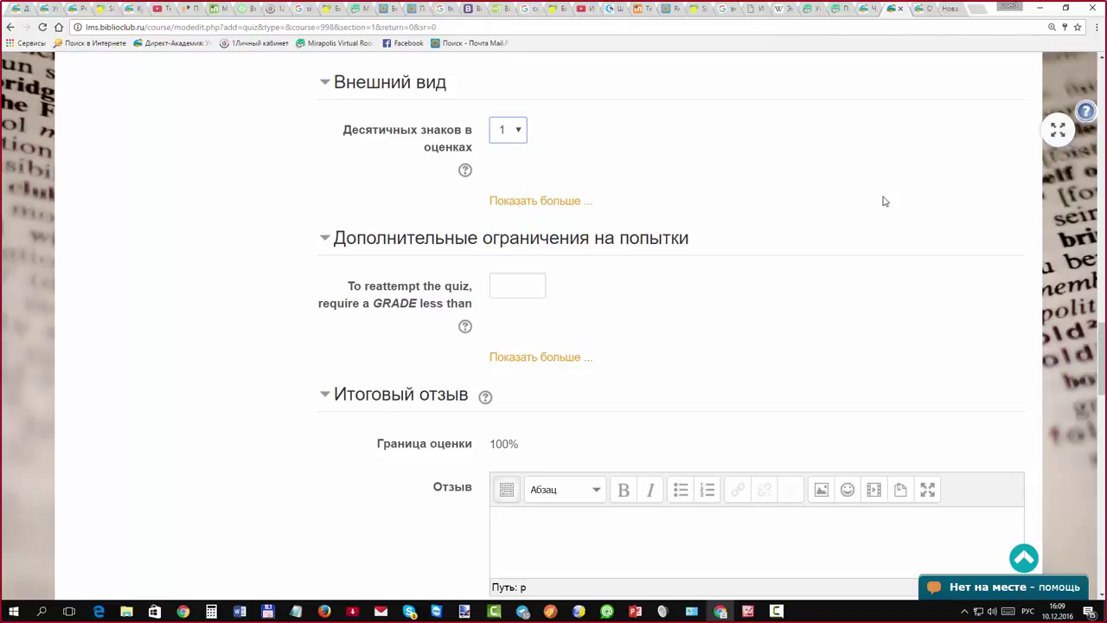
{"action": "key", "text": "alt+Down"}
{"action": "key", "text": "Up"}
{"action": "key", "text": "Return"}
{"action": "key", "text": "alt+Down"}
{"action": "key", "text": "Down"}
{"action": "key", "text": "Return"}
{"action": "left_click", "coordinate": [884, 201]}
Look over the Дополнительные ограничения на попытки and Итоговый отзыв sections
{"action": "scroll", "coordinate": [884, 201], "scroll_direction": "down", "scroll_amount": 1}
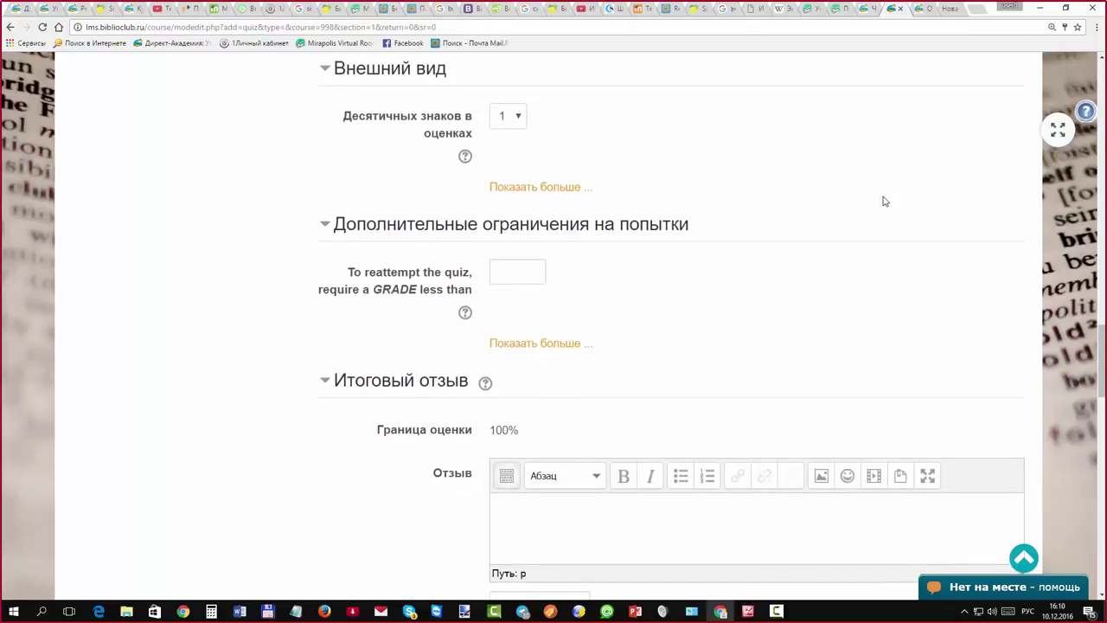
{"action": "scroll", "coordinate": [883, 201], "scroll_direction": "down", "scroll_amount": 1}
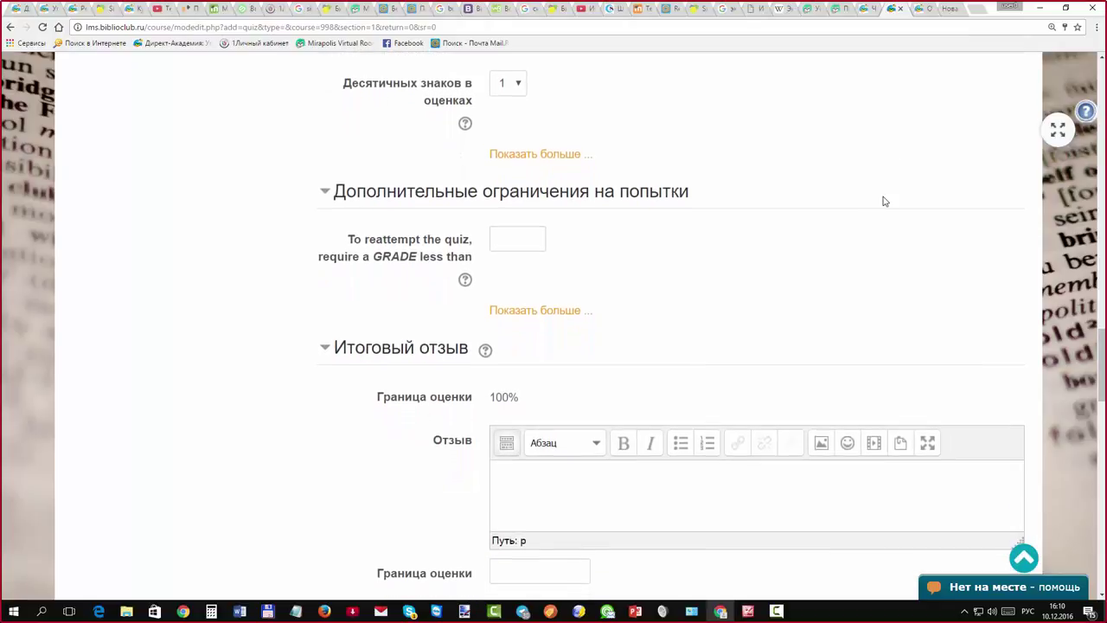
{"action": "scroll", "coordinate": [884, 201], "scroll_direction": "down", "scroll_amount": 1}
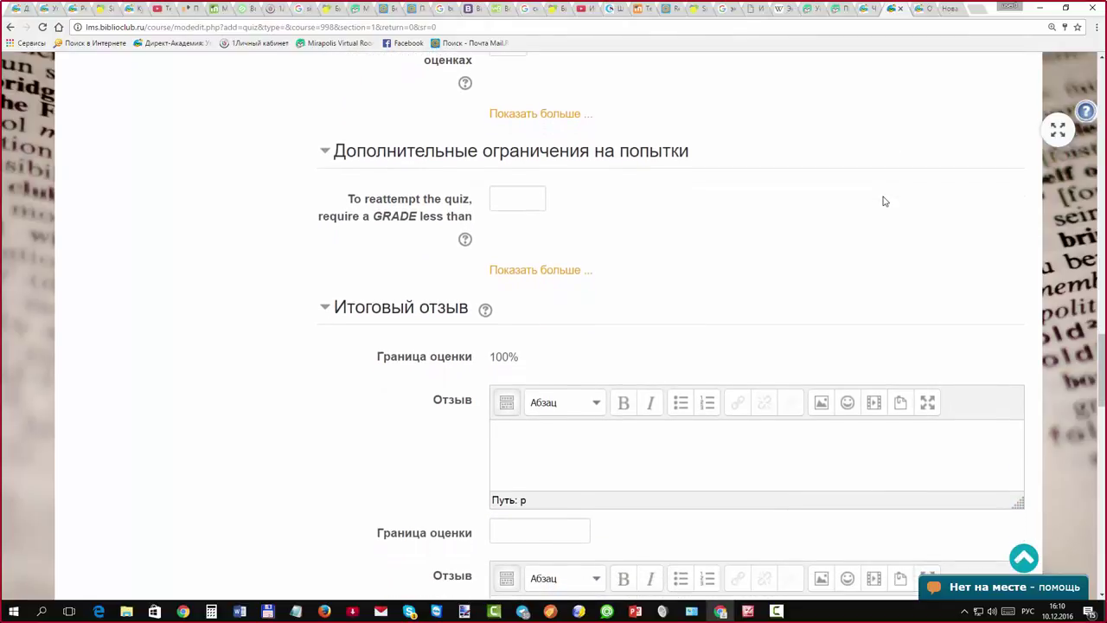
Try 80 as the grade below which the quiz may be reattempted, and clear the field again
{"action": "key", "text": "Tab"}
{"action": "type", "text": "80"}
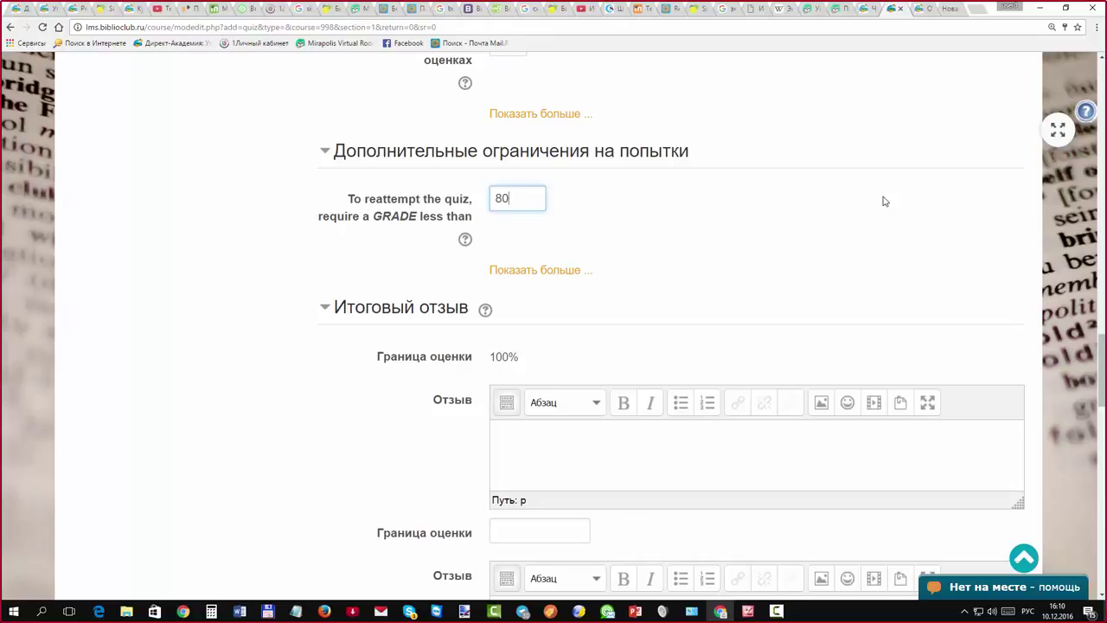
{"action": "key", "text": "BackSpace"}
{"action": "key", "text": "BackSpace"}
Expand the hidden options of Дополнительные ограничения на попытки and examine the Необходим пароль field, leaving it blank
{"action": "key", "text": "Tab"}
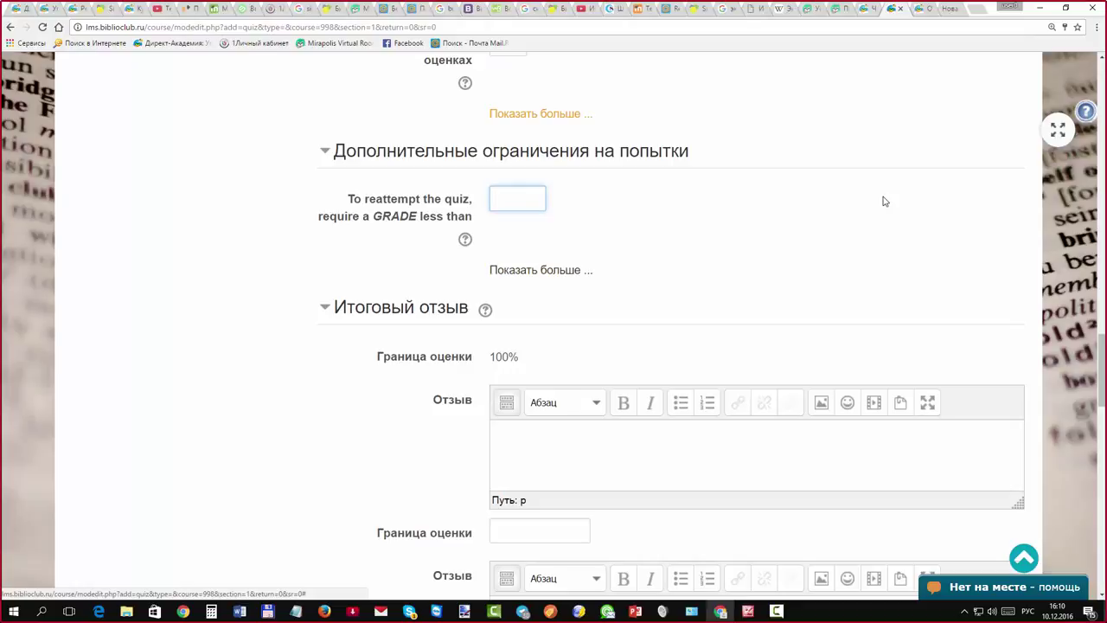
{"action": "key", "text": "Return"}
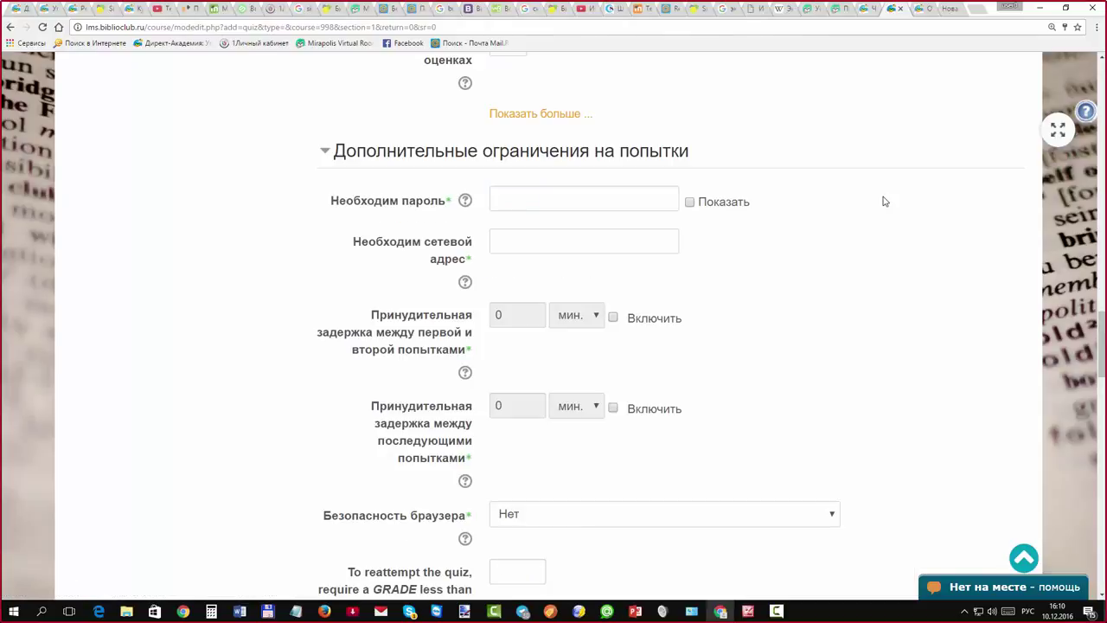
{"action": "scroll", "coordinate": [884, 201], "scroll_direction": "down", "scroll_amount": 1}
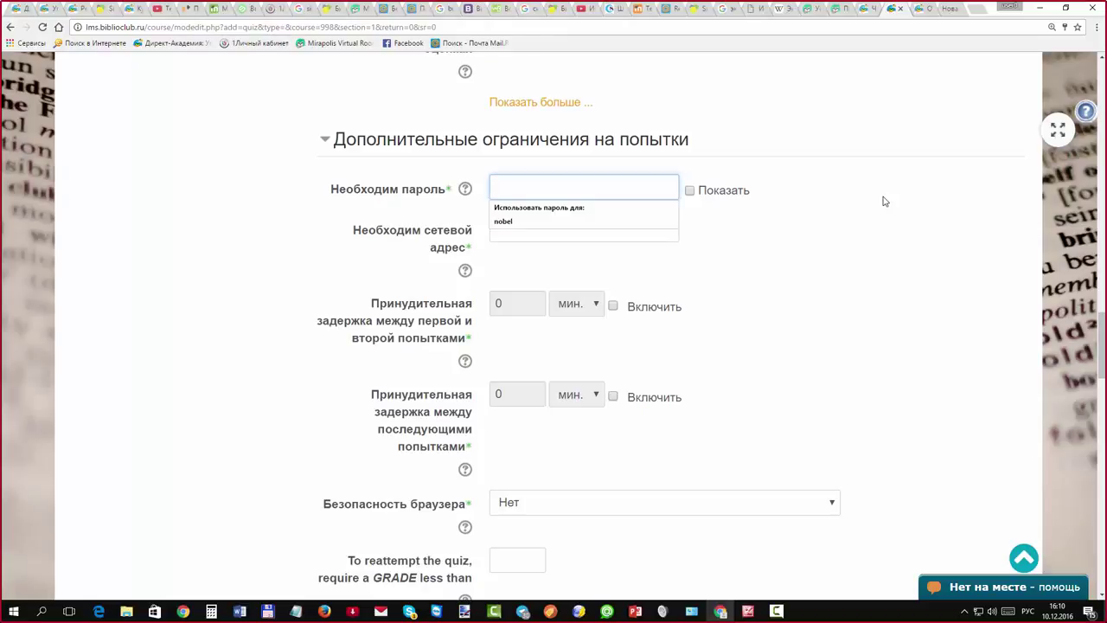
{"action": "scroll", "coordinate": [883, 201], "scroll_direction": "up", "scroll_amount": 3}
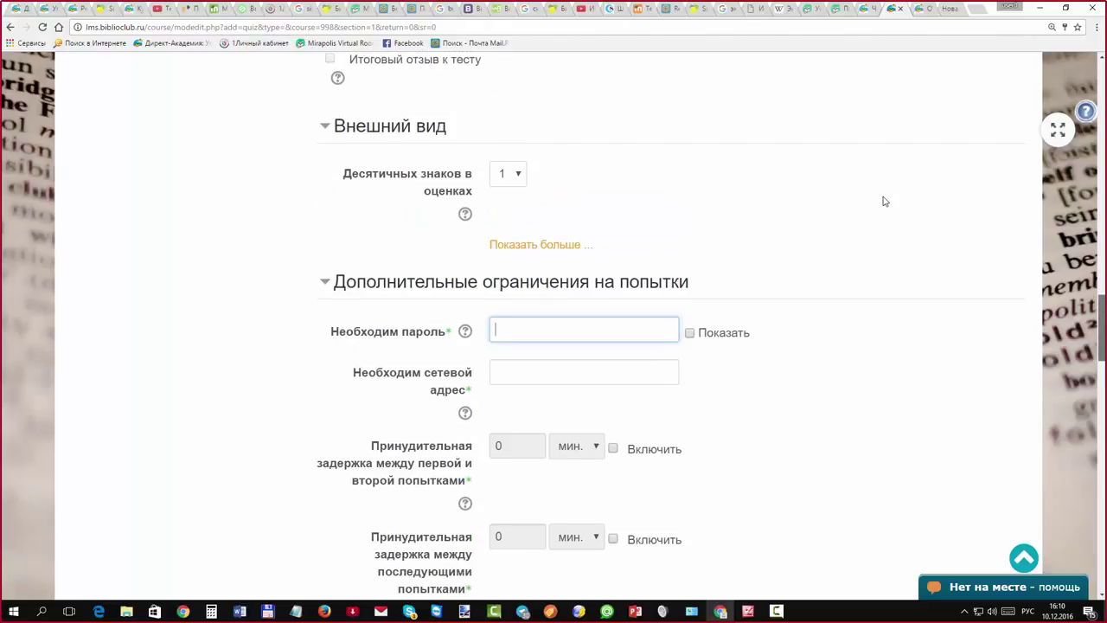
{"action": "scroll", "coordinate": [883, 200], "scroll_direction": "down", "scroll_amount": 1}
{"action": "scroll", "coordinate": [883, 200], "scroll_direction": "down", "scroll_amount": 2}
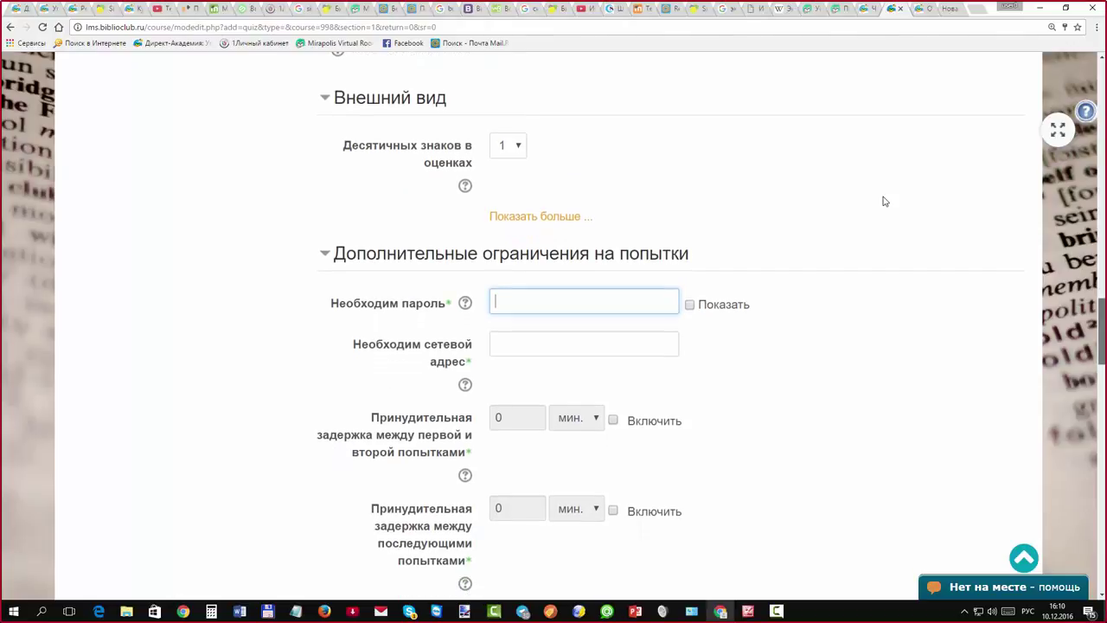
{"action": "scroll", "coordinate": [884, 201], "scroll_direction": "down", "scroll_amount": 2}
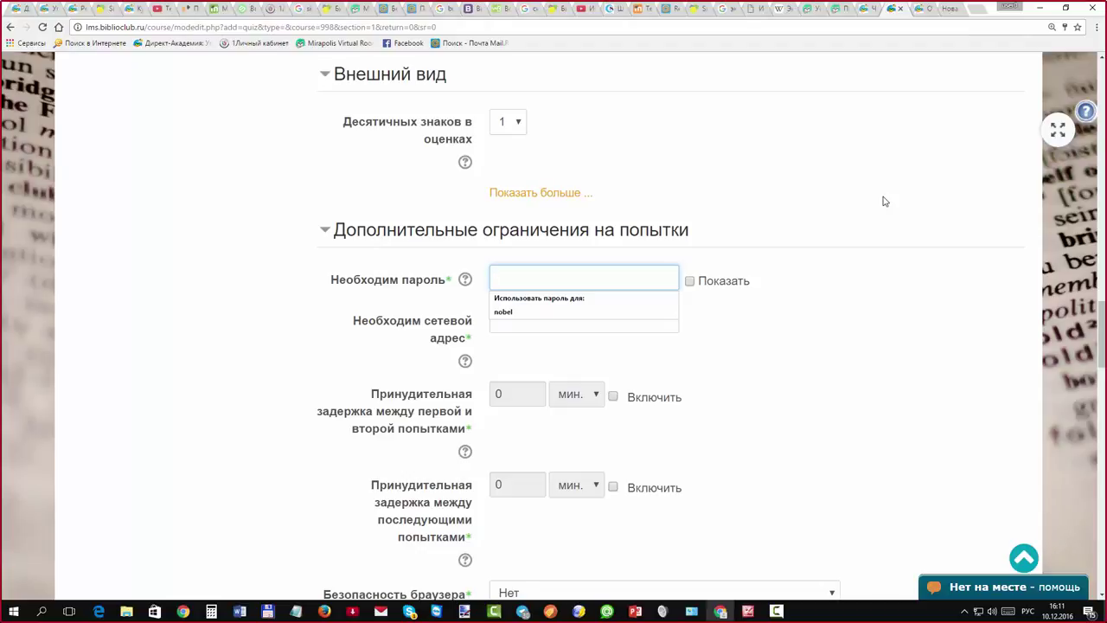
{"action": "key", "text": "Down"}
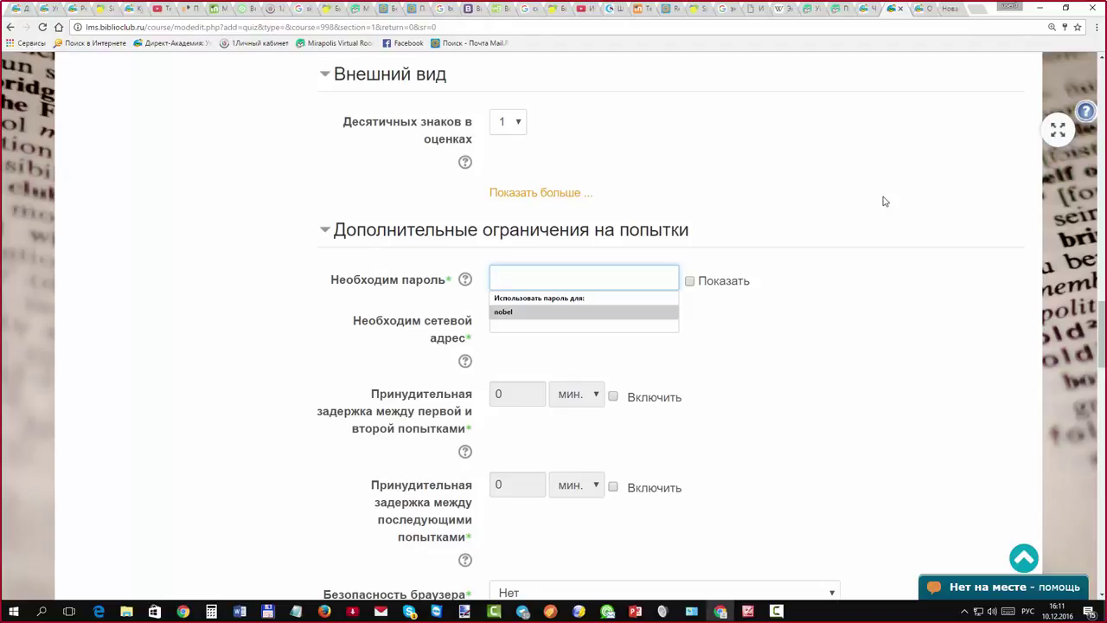
{"action": "key", "text": "Escape"}
{"action": "left_click", "coordinate": [884, 200]}
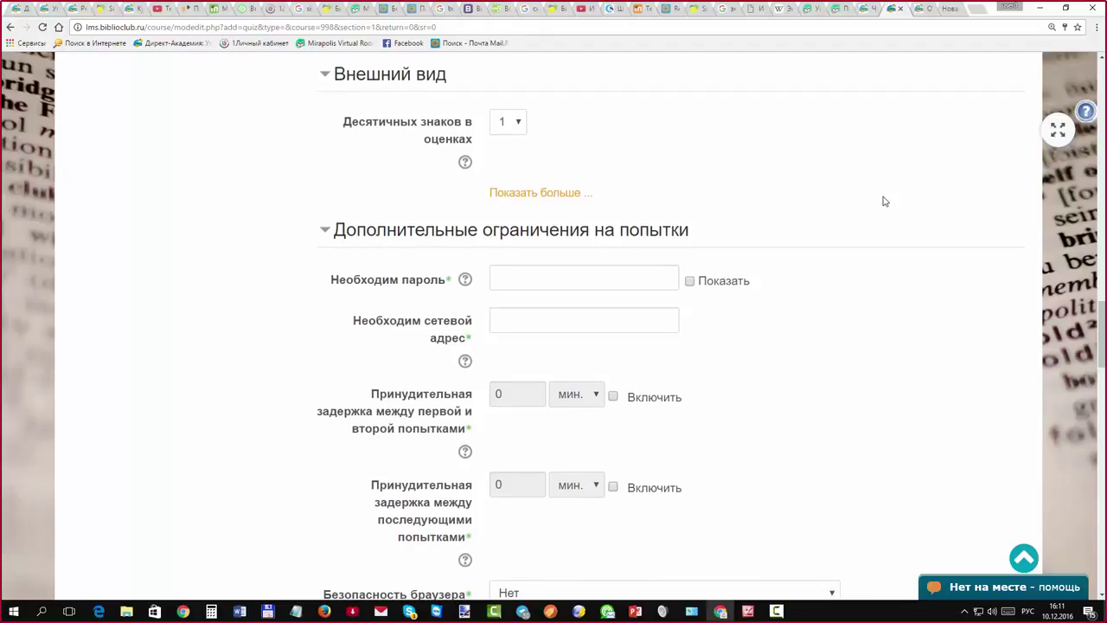
Read the help for Необходим сетевой адрес, highlighting the word "IP-адресов", and close it
{"action": "scroll", "coordinate": [884, 201], "scroll_direction": "down", "scroll_amount": 1}
{"action": "key", "text": "Tab"}
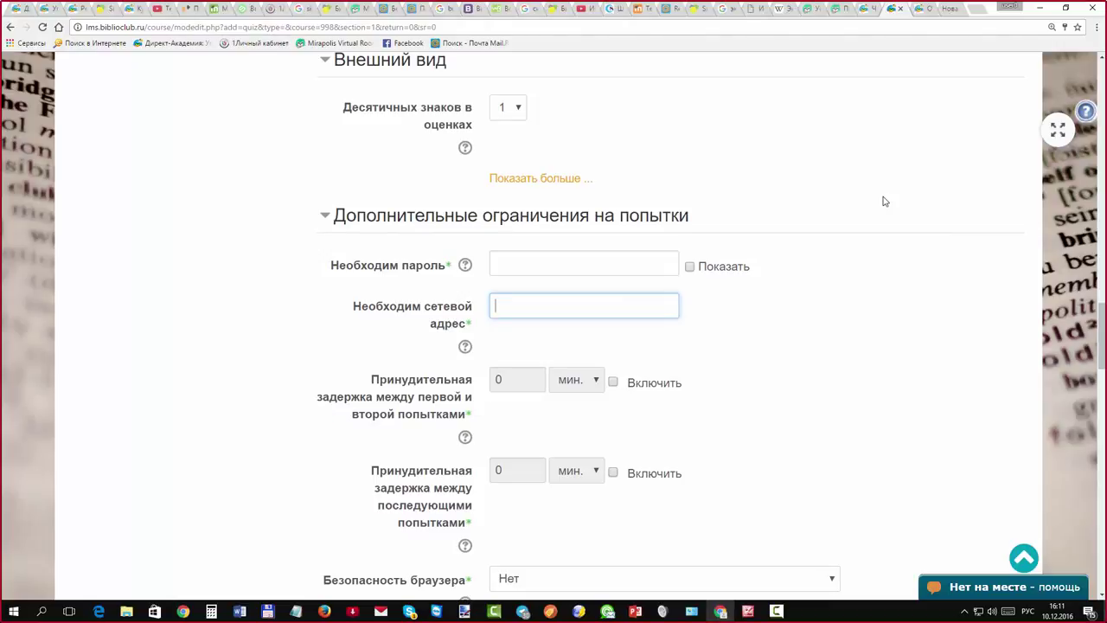
{"action": "key", "text": "Tab"}
{"action": "key", "text": "Return"}
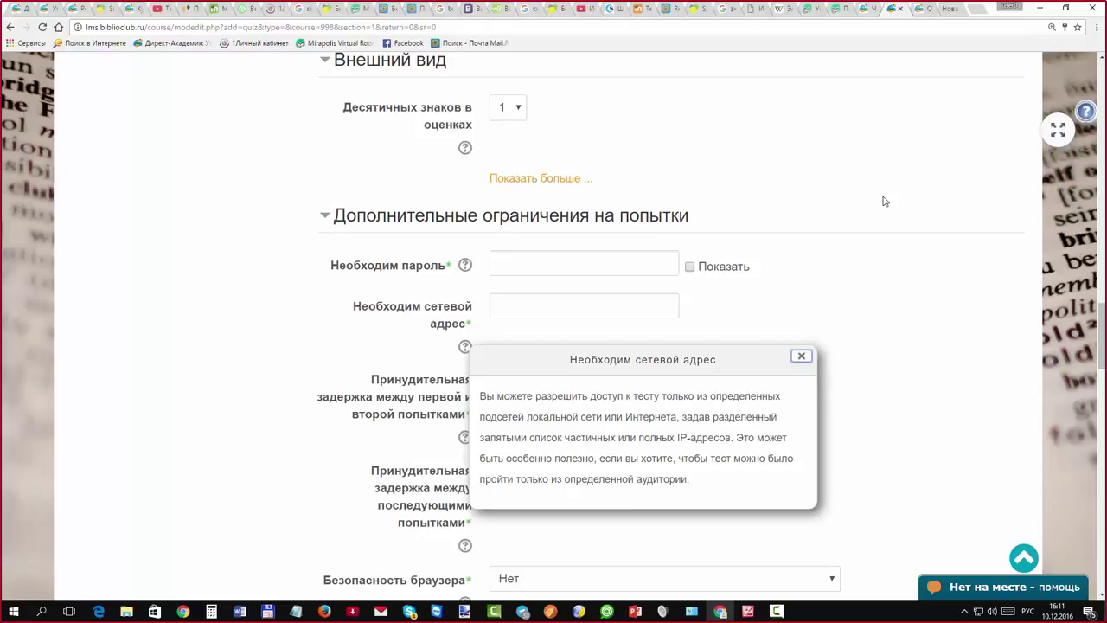
{"action": "key", "text": "shift+Right"}
{"action": "key", "text": "shift+Right"}
{"action": "key", "text": "shift+Right"}
{"action": "key", "text": "shift+Right"}
{"action": "key", "text": "shift+Right"}
{"action": "key", "text": "shift+Right"}
{"action": "key", "text": "shift+Right"}
{"action": "key", "text": "shift+Right"}
{"action": "key", "text": "shift+Right"}
{"action": "key", "text": "shift+Right"}
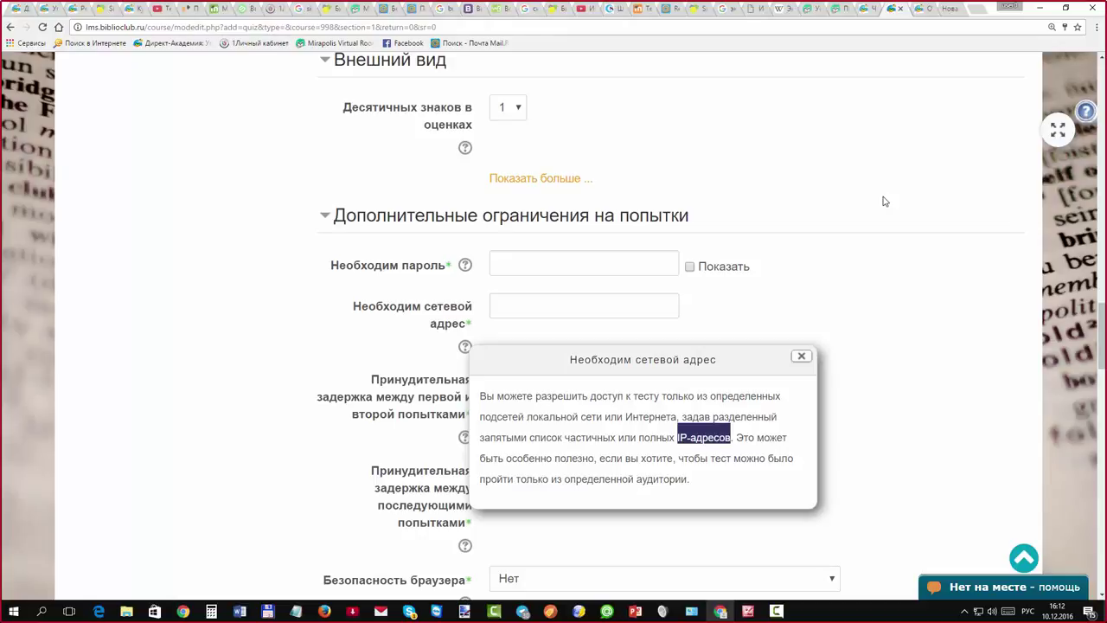
{"action": "key", "text": "Escape"}
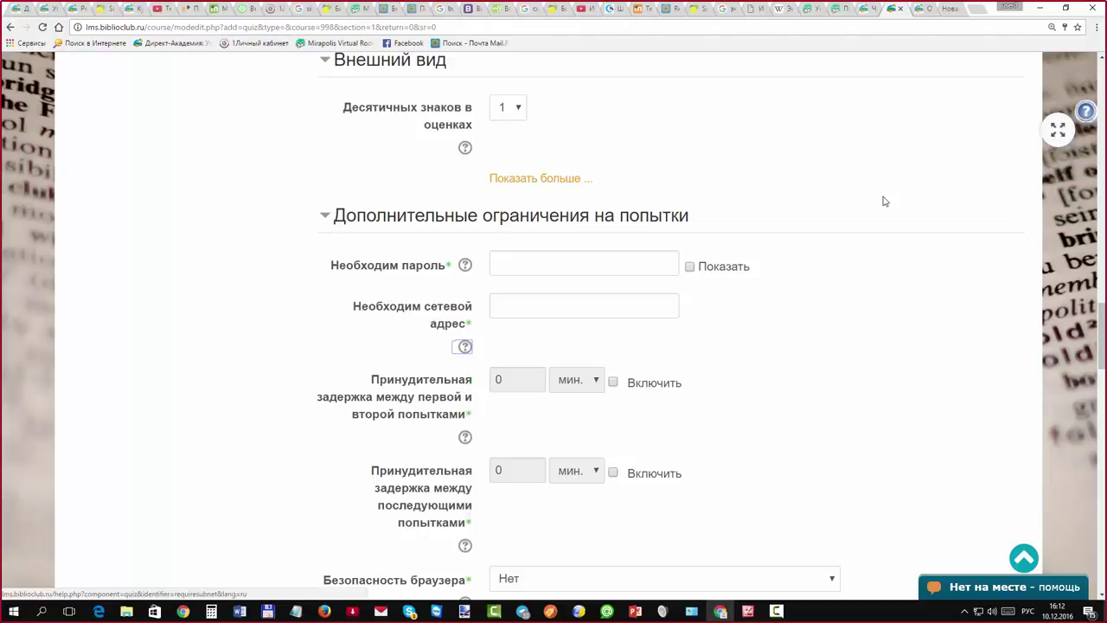
{"action": "key", "text": "shift+Tab"}
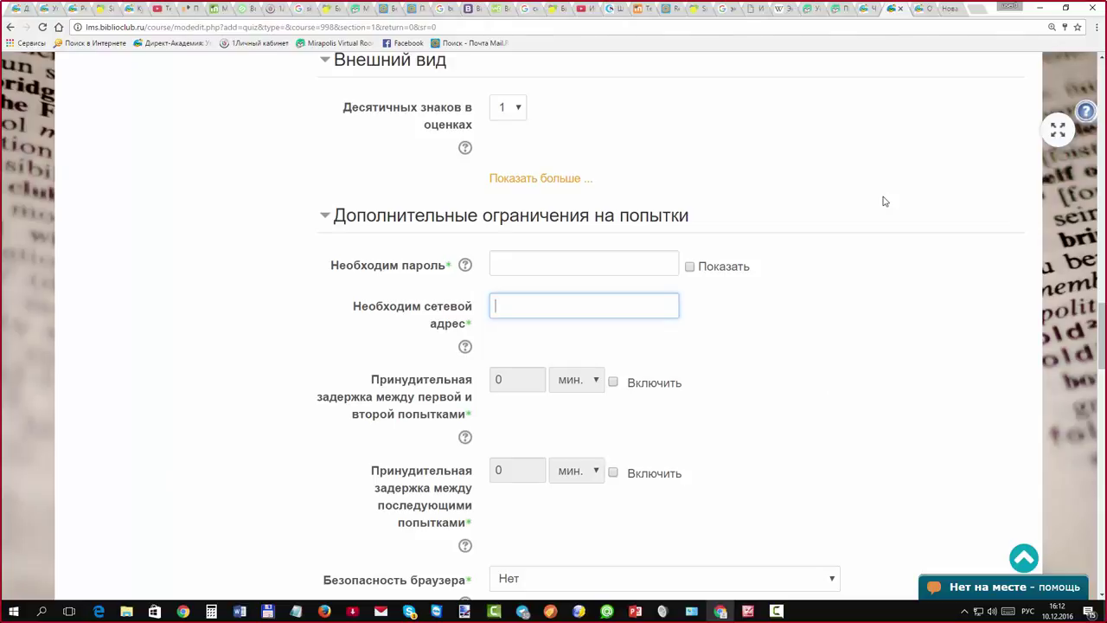
Try a forced delay of 30 мин. between the first and second attempts, and turn it off again
{"action": "scroll", "coordinate": [884, 200], "scroll_direction": "down", "scroll_amount": 3}
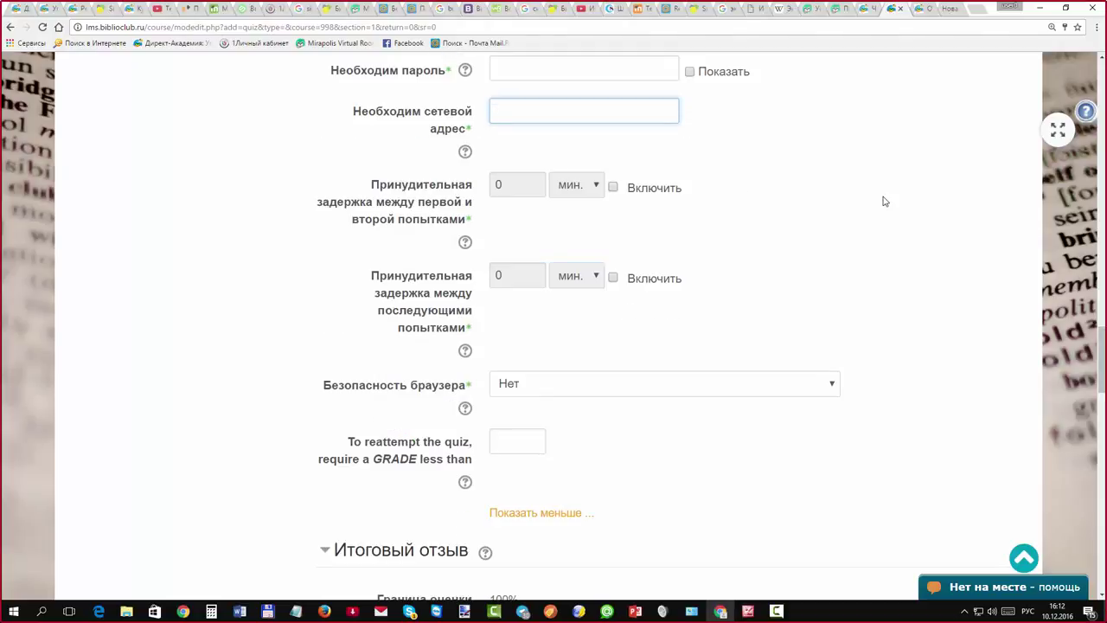
{"action": "key", "text": "Tab"}
{"action": "key", "text": "space"}
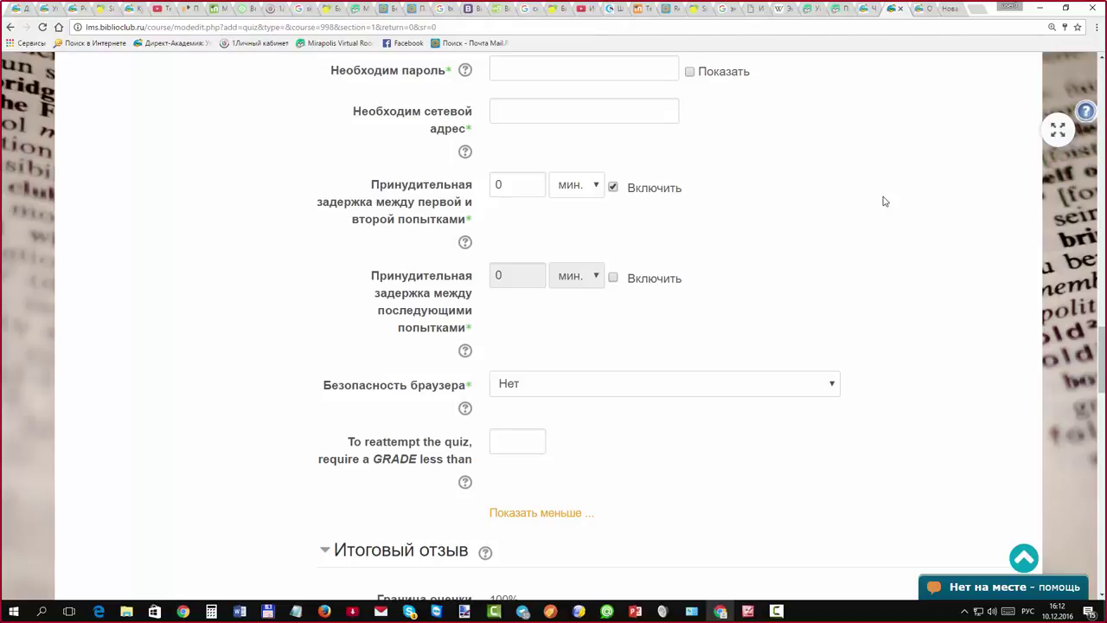
{"action": "key", "text": "Tab"}
{"action": "type", "text": "30"}
{"action": "key", "text": "Tab"}
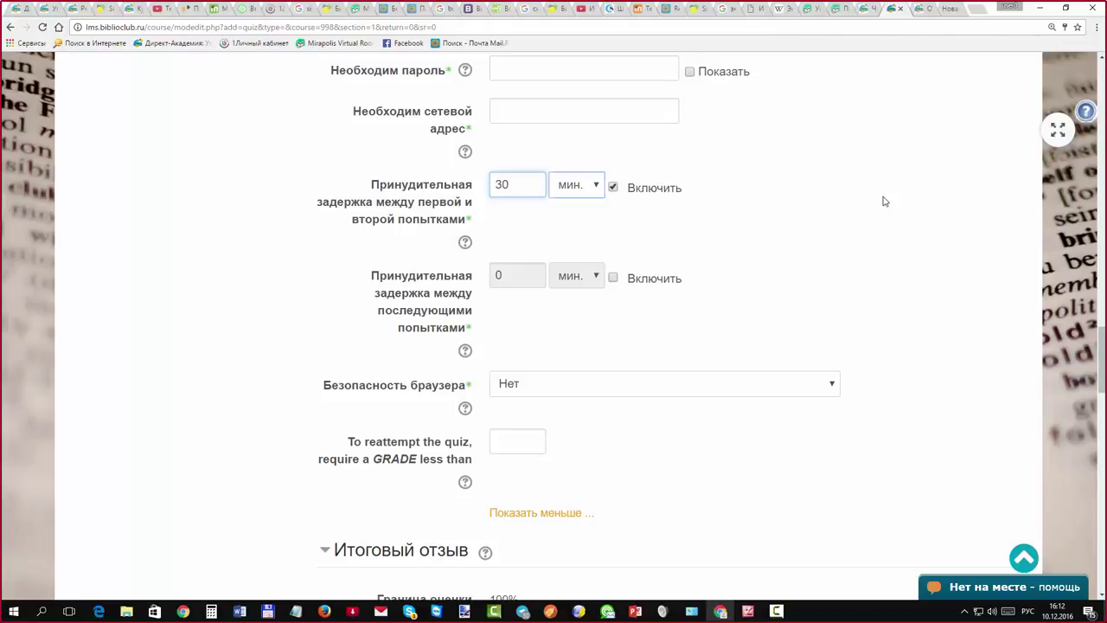
{"action": "left_click", "coordinate": [884, 201]}
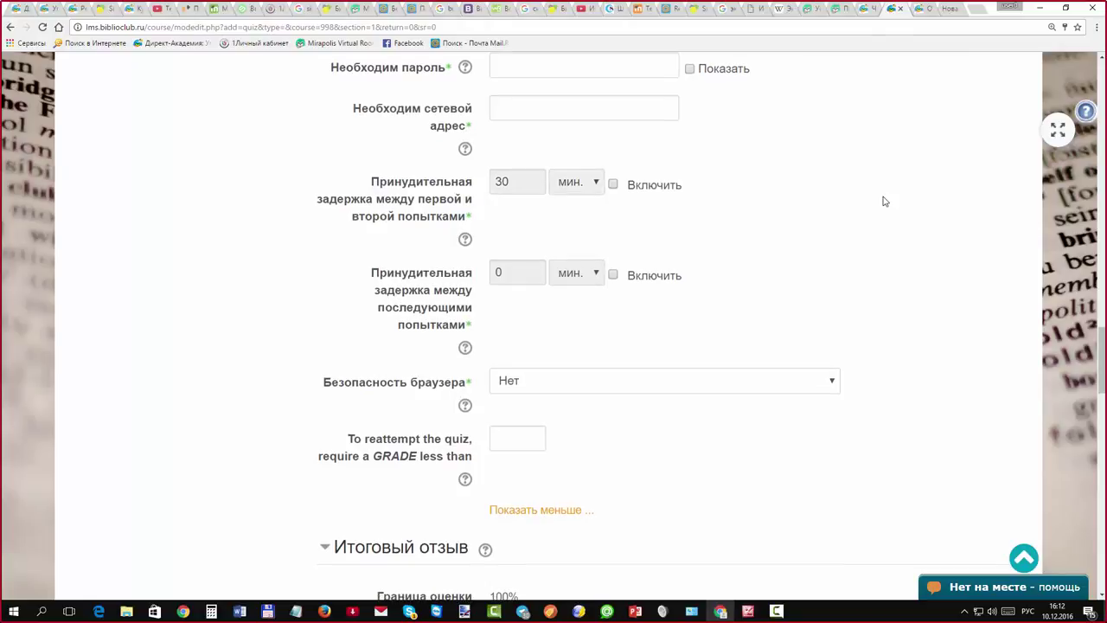
Enable the forced delay between subsequent attempts and set its amount to 1
{"action": "scroll", "coordinate": [883, 200], "scroll_direction": "down", "scroll_amount": 1}
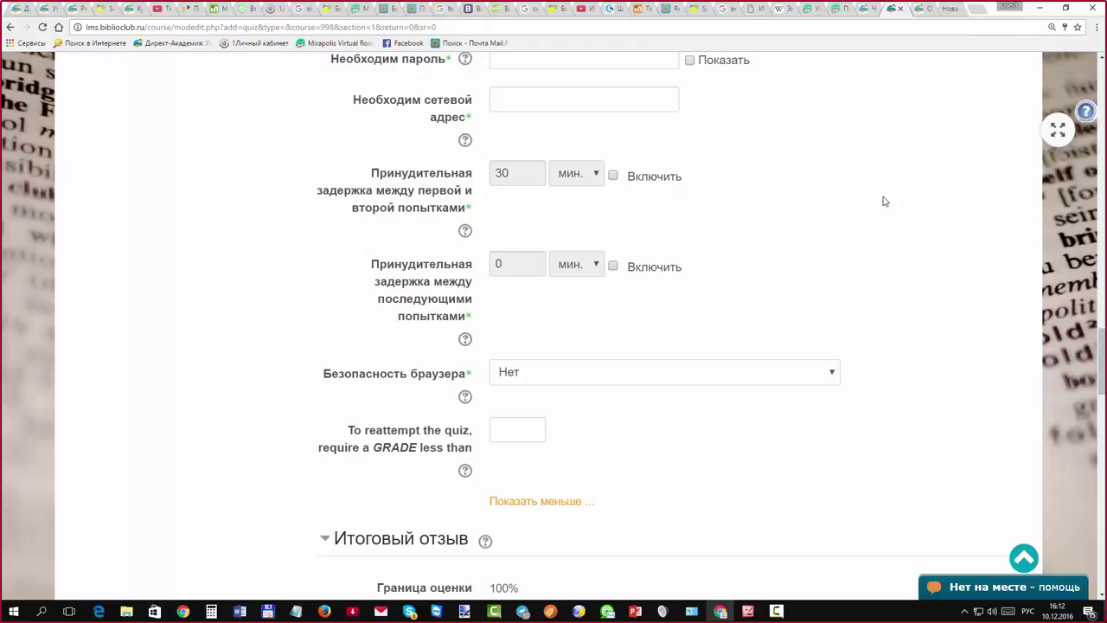
{"action": "key", "text": "space"}
{"action": "key", "text": "shift+Tab"}
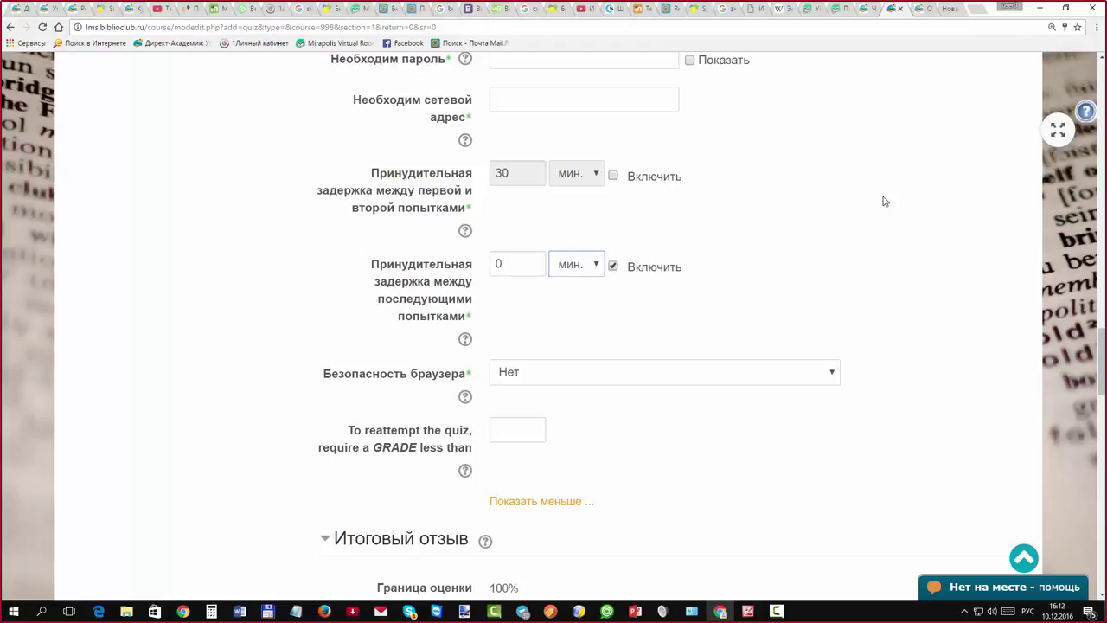
{"action": "key", "text": "alt+Down"}
{"action": "key", "text": "Up"}
{"action": "key", "text": "Up"}
{"action": "key", "text": "Down"}
{"action": "key", "text": "Down"}
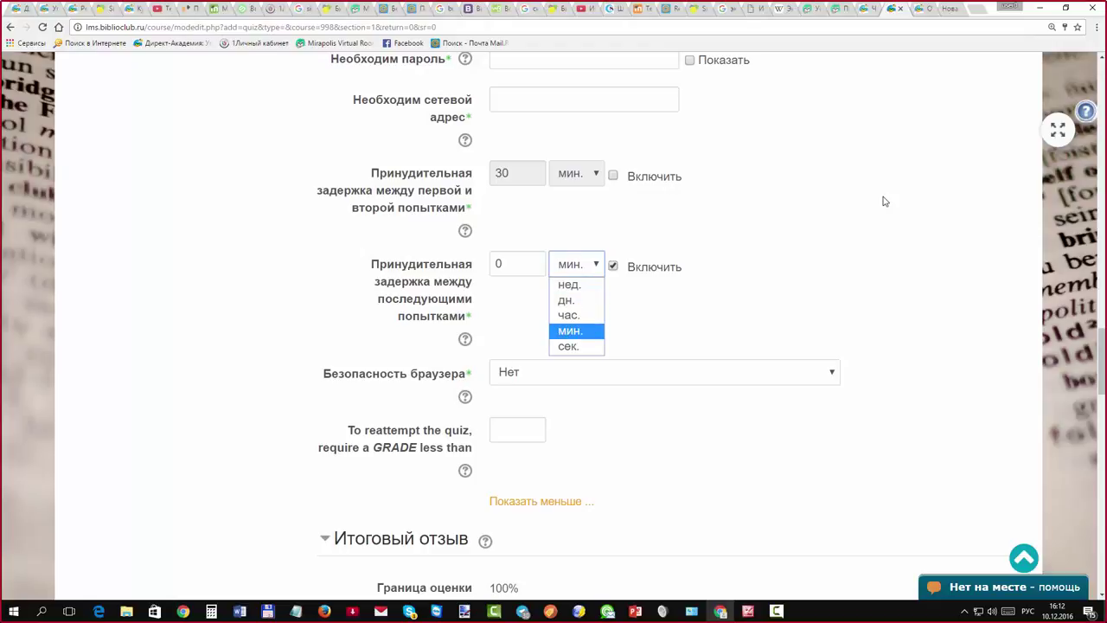
{"action": "key", "text": "Return"}
{"action": "key", "text": "shift+Tab"}
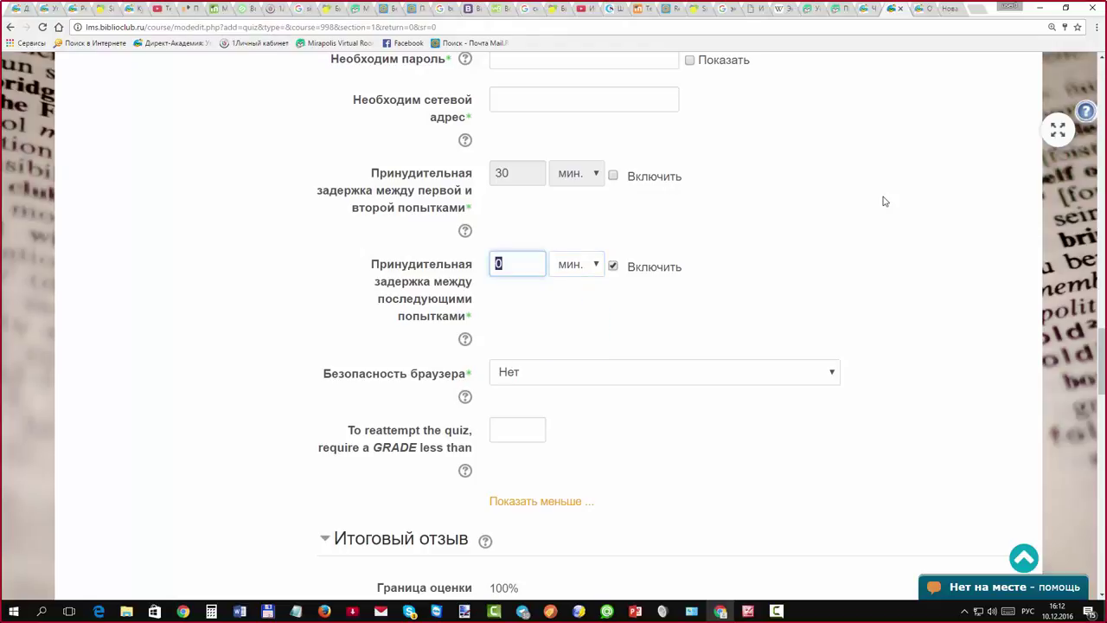
{"action": "type", "text": "1"}
{"action": "key", "text": "Tab"}
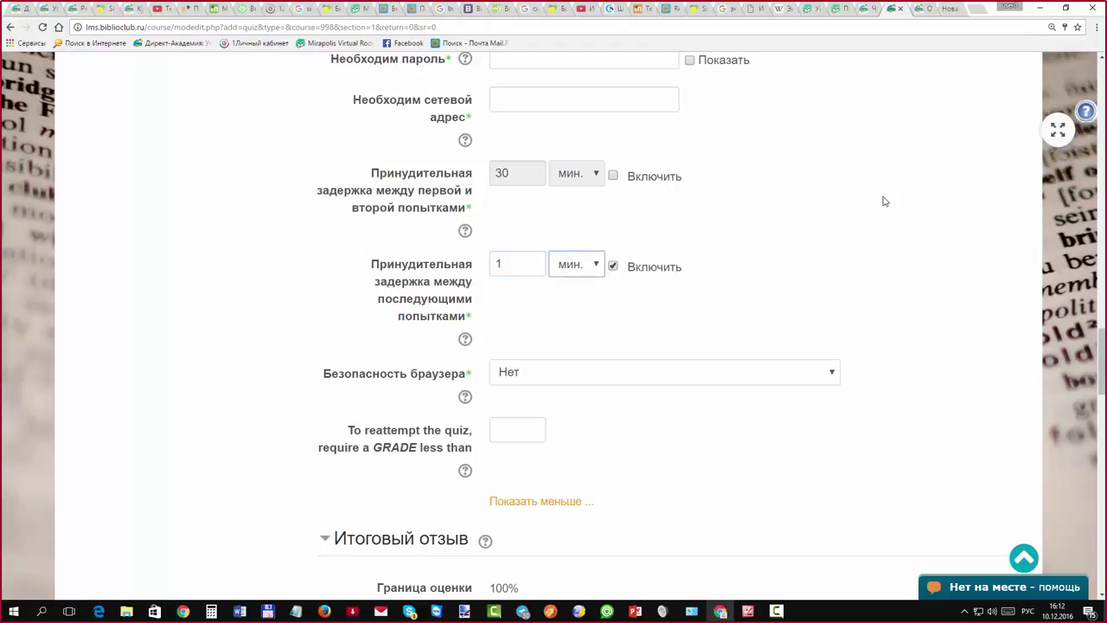
Set the time unit of the forced delay between subsequent attempts to час
{"action": "key", "text": "alt+Down"}
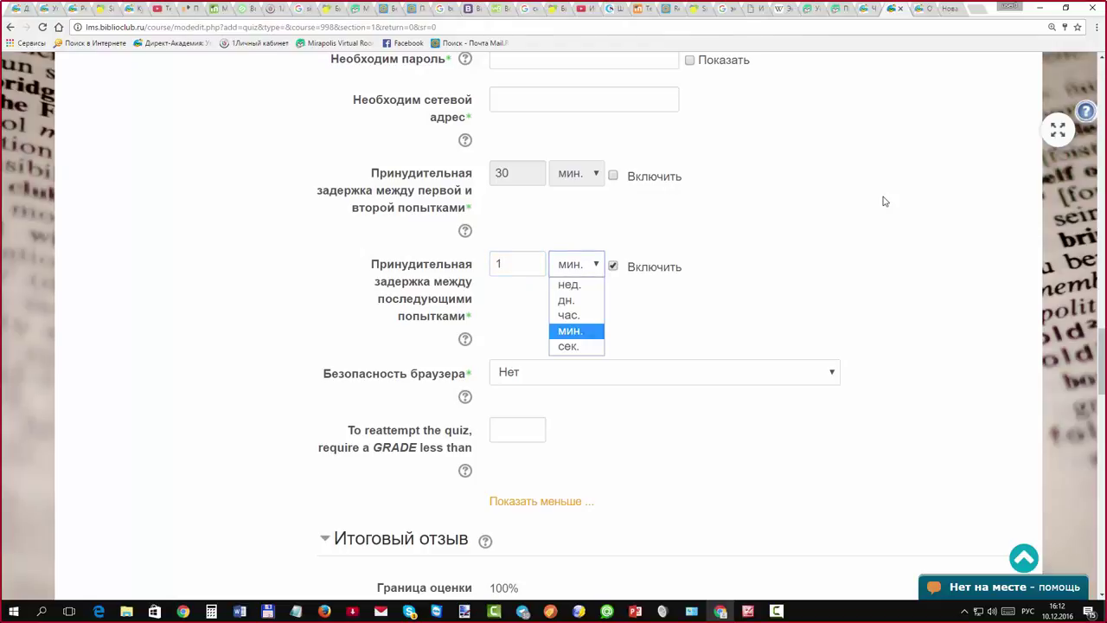
{"action": "key", "text": "Up"}
{"action": "key", "text": "Up"}
{"action": "key", "text": "Up"}
{"action": "key", "text": "Down"}
{"action": "key", "text": "Down"}
{"action": "key", "text": "Up"}
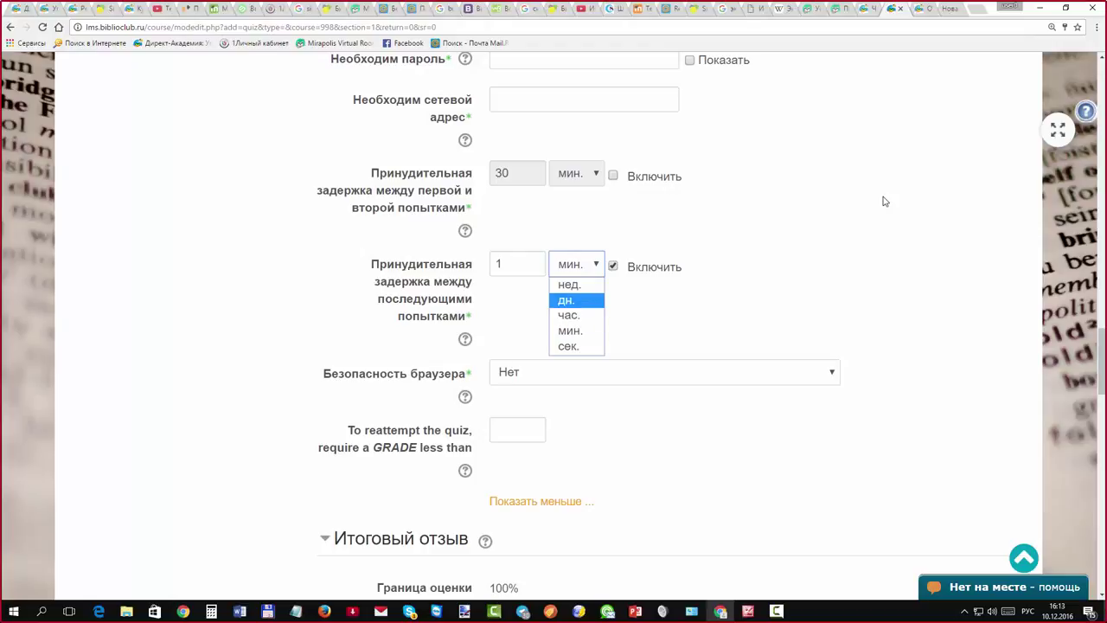
{"action": "key", "text": "Down"}
{"action": "key", "text": "Return"}
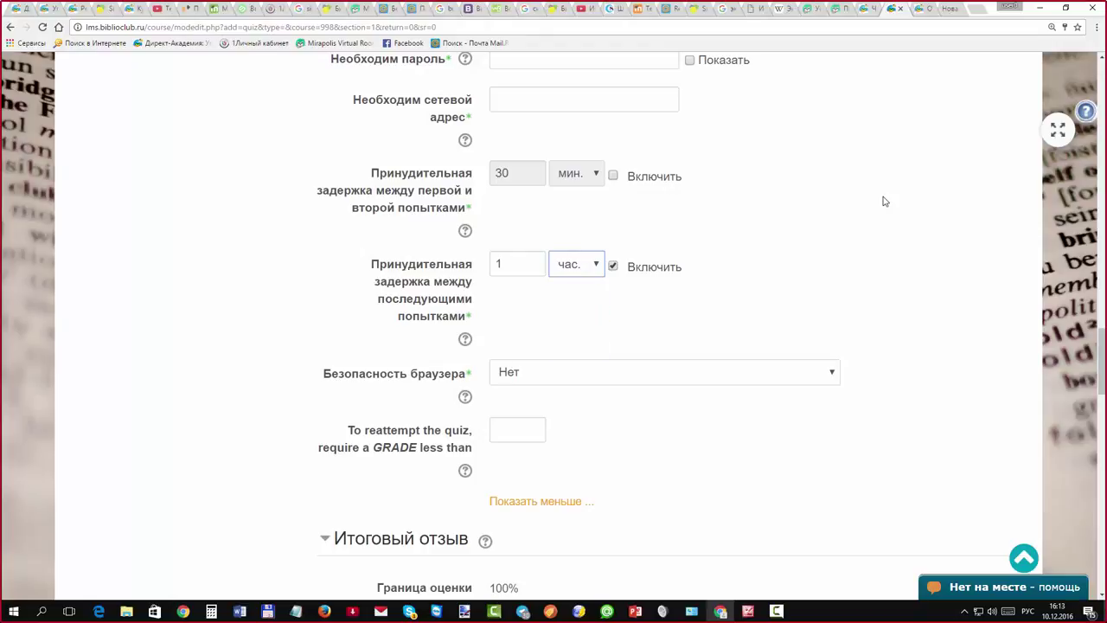
{"action": "left_click", "coordinate": [884, 201]}
Set Безопасность браузера to "Полноэкранное всплывающее окно с защитой JavaScript"
{"action": "scroll", "coordinate": [884, 201], "scroll_direction": "down", "scroll_amount": 1}
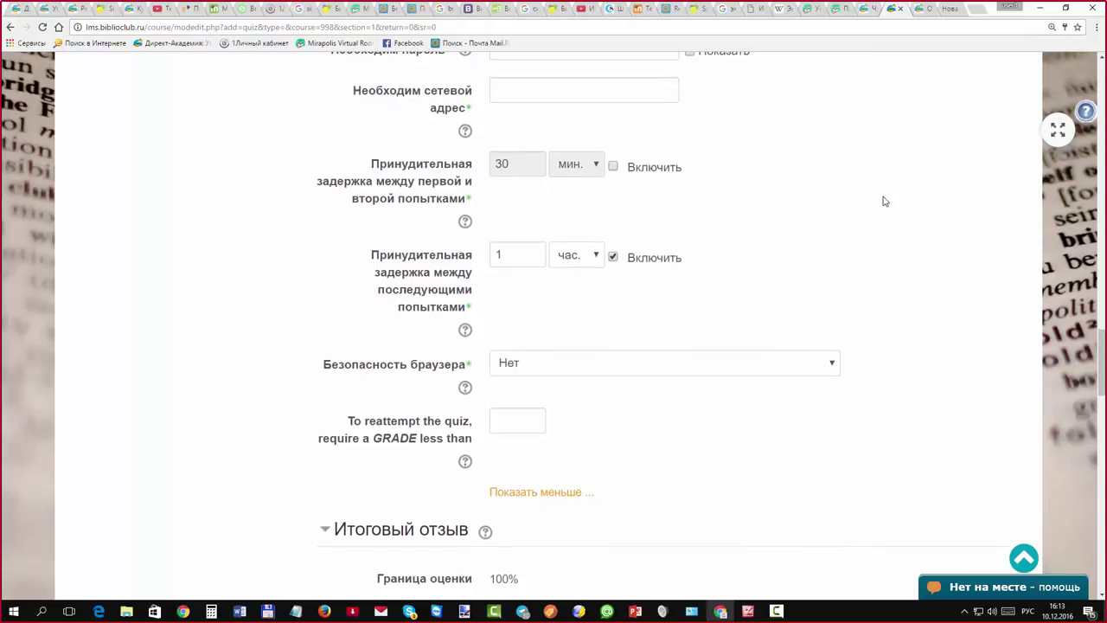
{"action": "scroll", "coordinate": [884, 201], "scroll_direction": "down", "scroll_amount": 1}
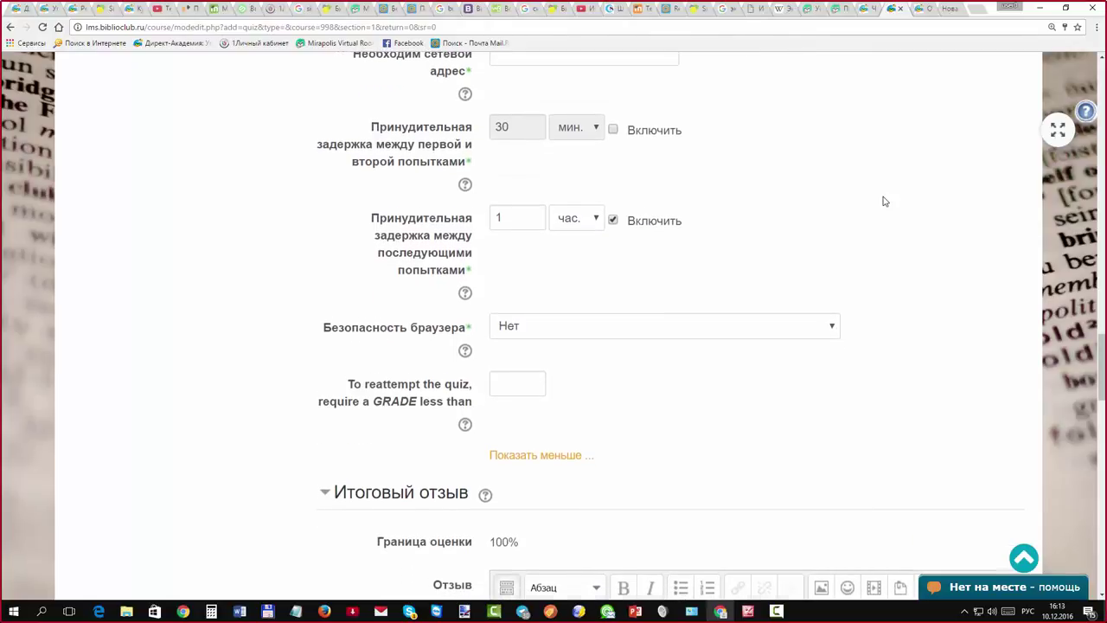
{"action": "key", "text": "Tab"}
{"action": "key", "text": "alt+Down"}
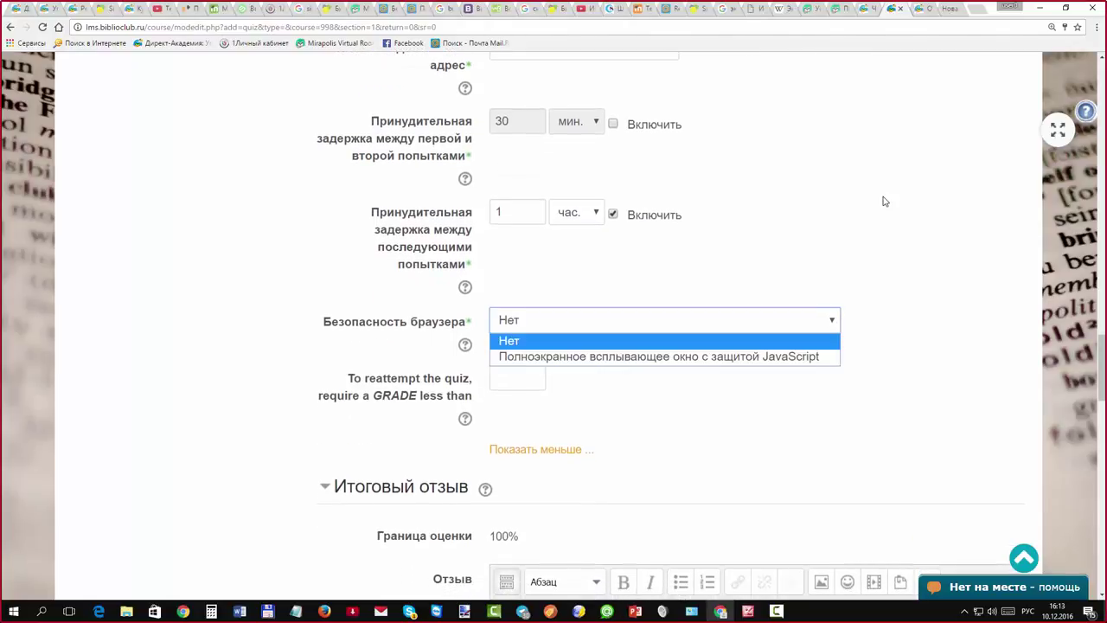
{"action": "key", "text": "Down"}
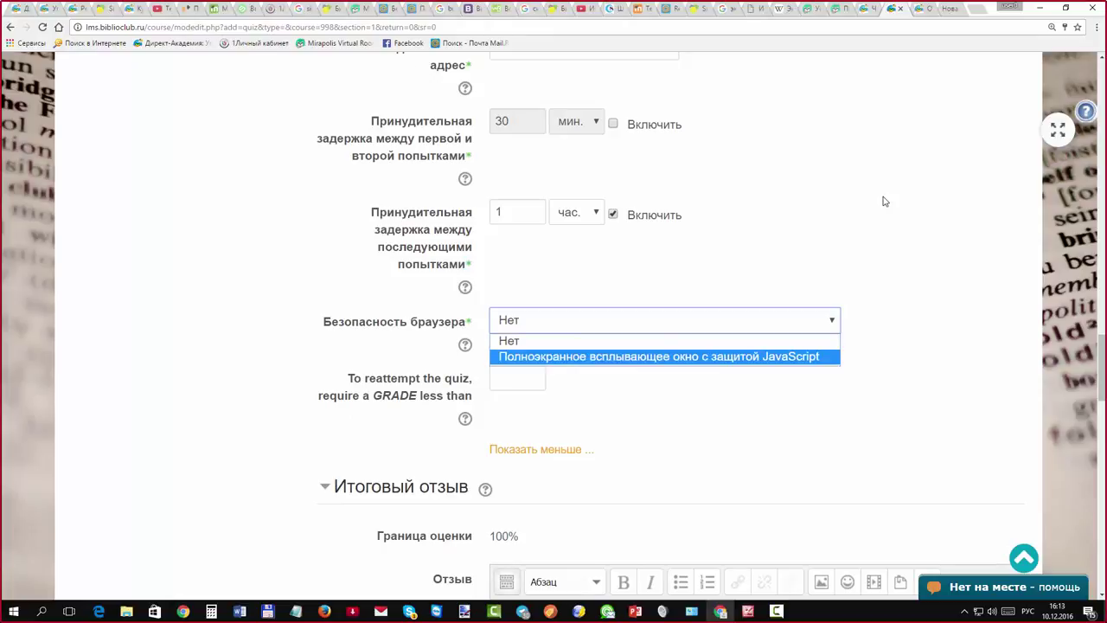
{"action": "key", "text": "Return"}
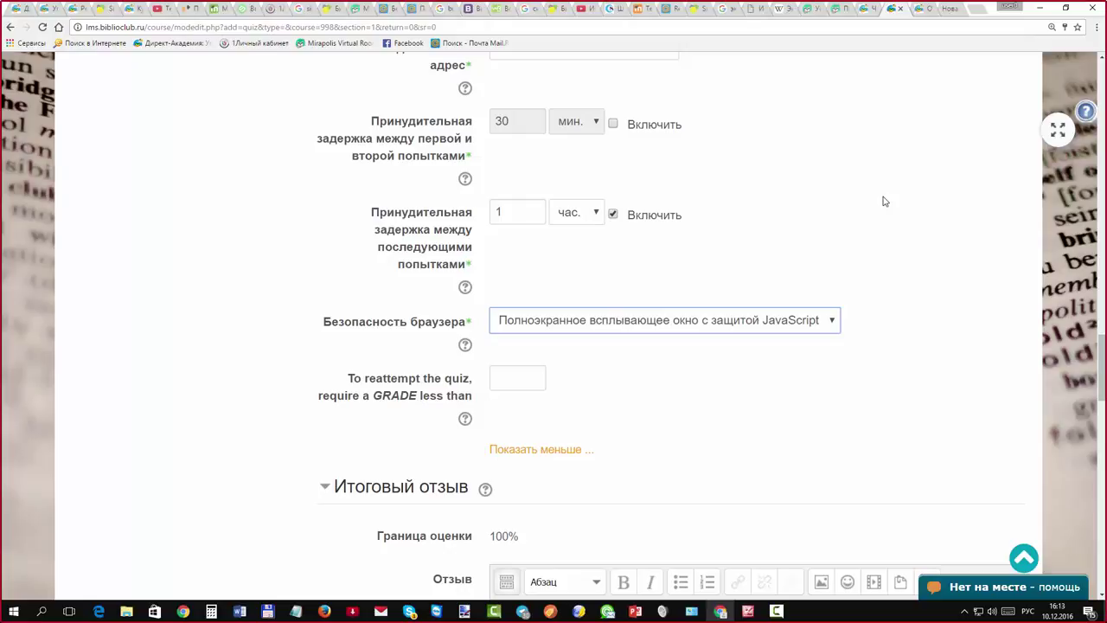
{"action": "left_click", "coordinate": [885, 200]}
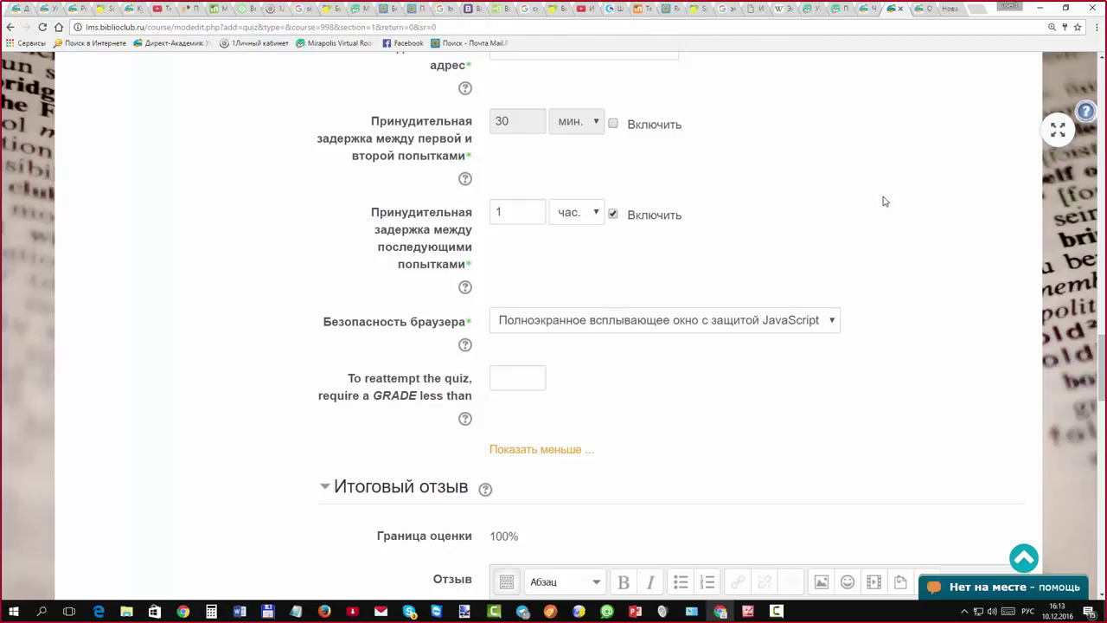
Review the available choices for Безопасность браузера without changing the selection
{"action": "scroll", "coordinate": [885, 200], "scroll_direction": "down", "scroll_amount": 1}
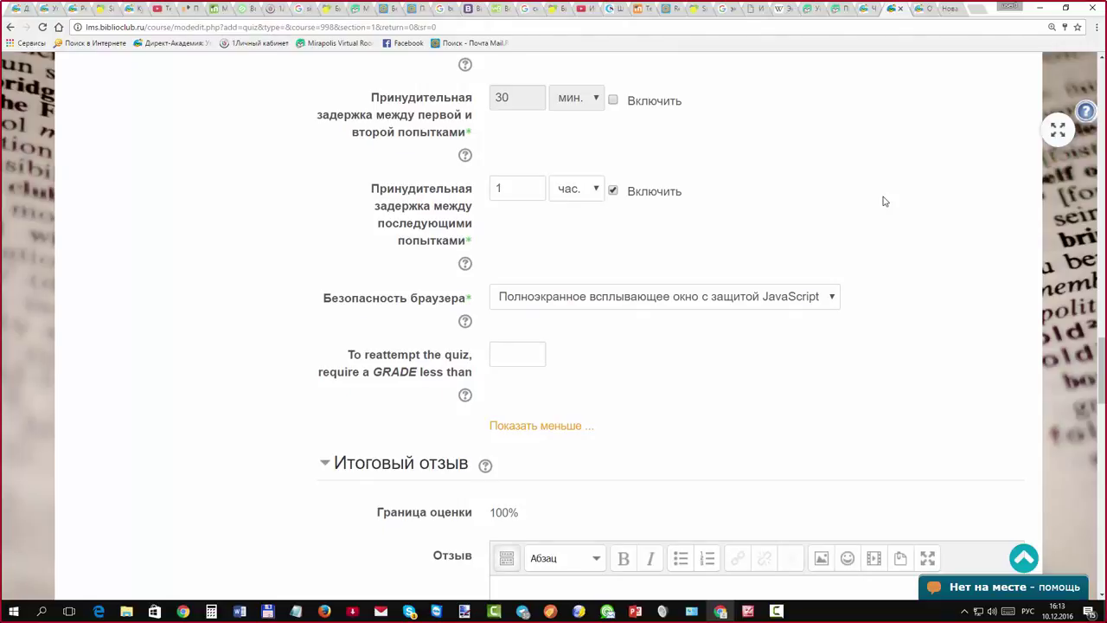
{"action": "key", "text": "Tab"}
{"action": "key", "text": "alt+Down"}
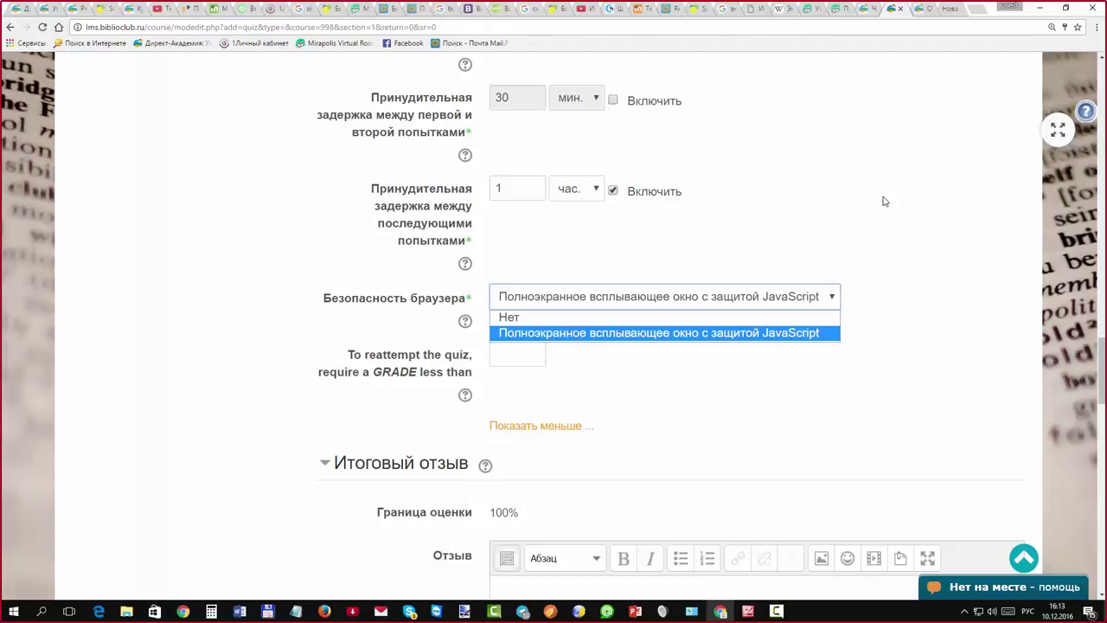
{"action": "left_click", "coordinate": [884, 201]}
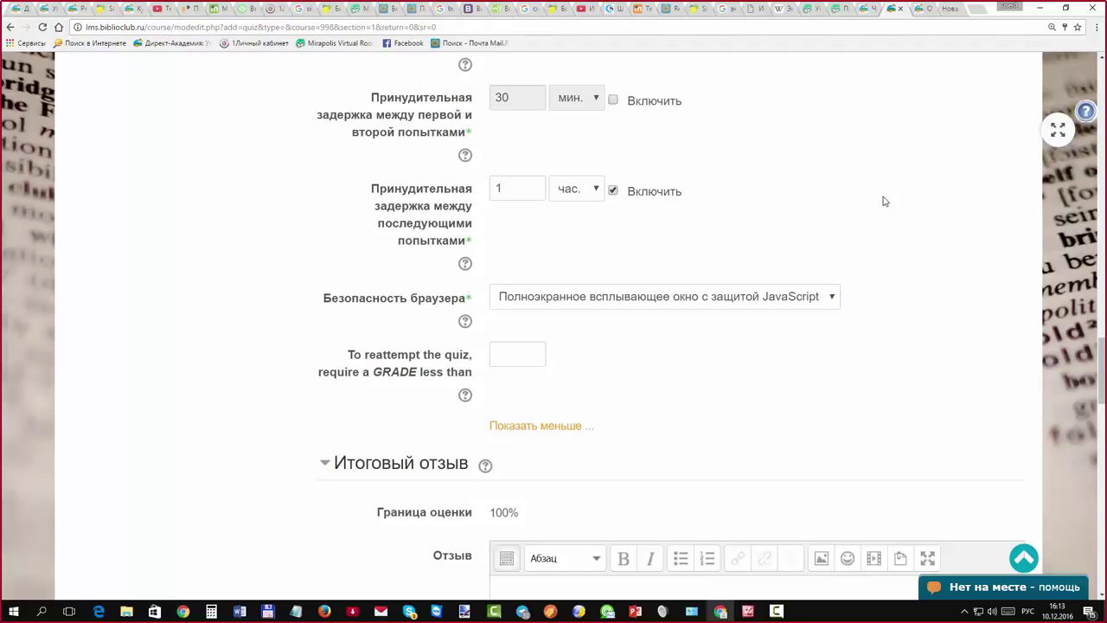
Set the first editable Граница оценки under Итоговый отзыв to 80%
{"action": "scroll", "coordinate": [884, 200], "scroll_direction": "down", "scroll_amount": 2}
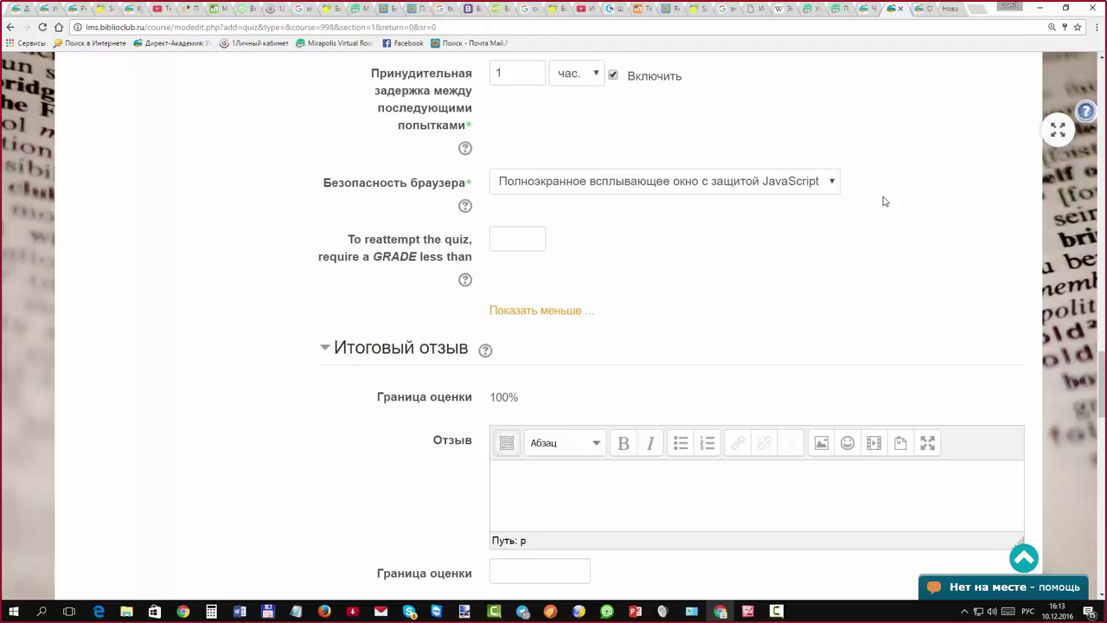
{"action": "scroll", "coordinate": [883, 201], "scroll_direction": "down", "scroll_amount": 1}
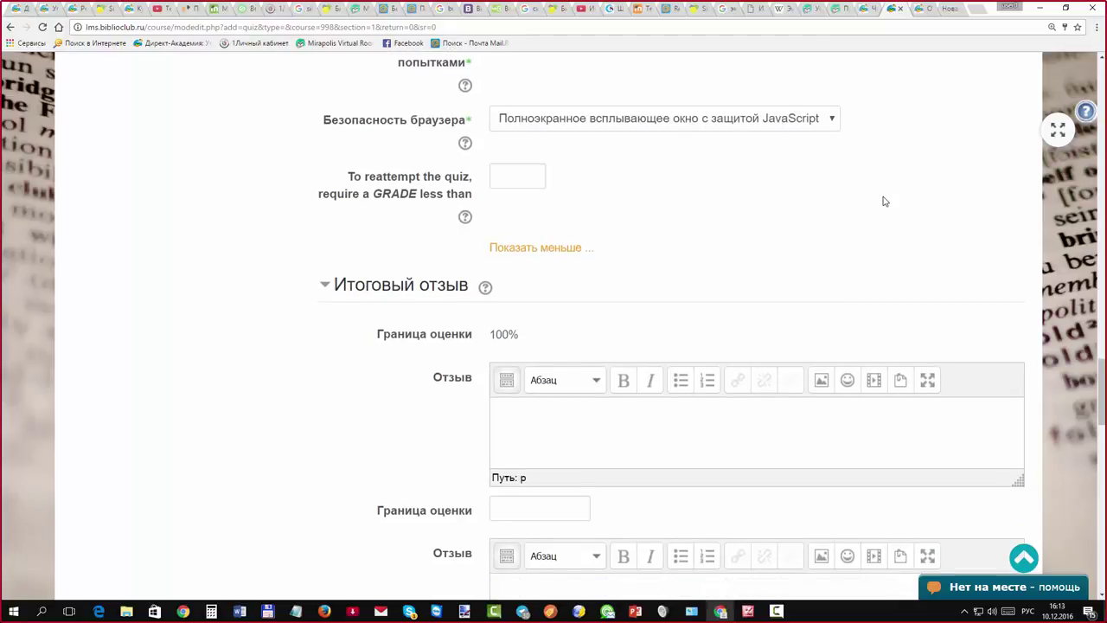
{"action": "scroll", "coordinate": [883, 201], "scroll_direction": "down", "scroll_amount": 1}
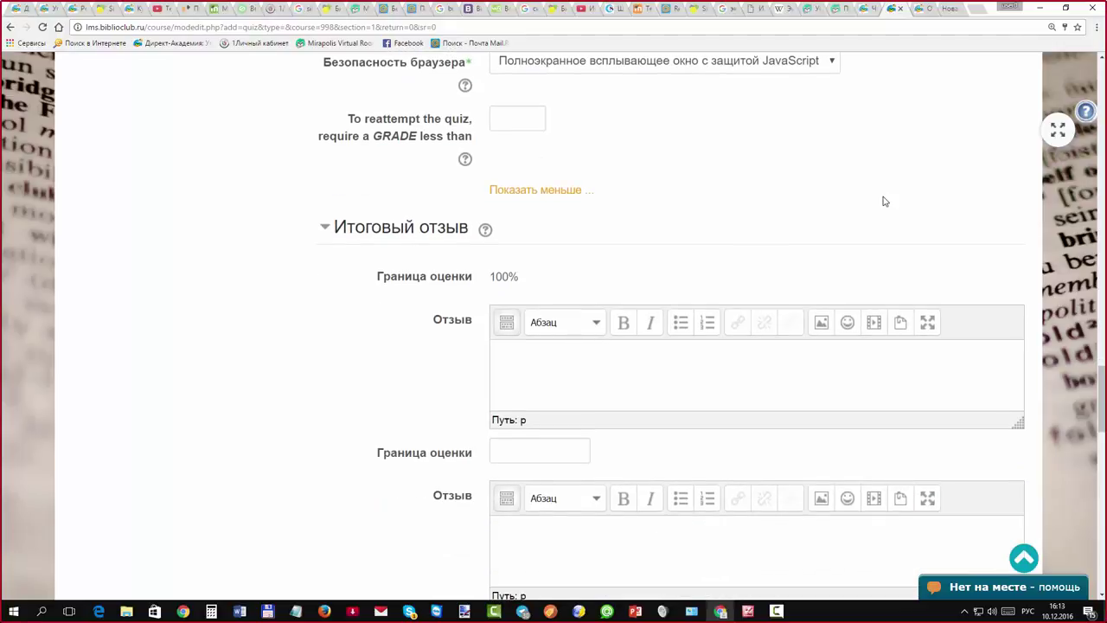
{"action": "scroll", "coordinate": [884, 201], "scroll_direction": "down", "scroll_amount": 1}
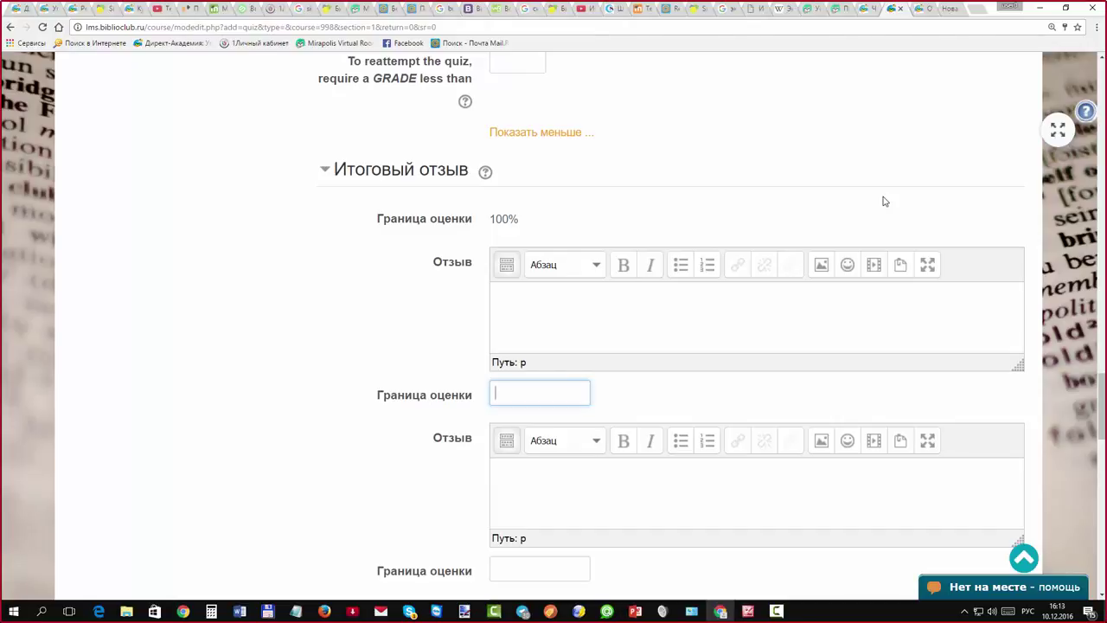
{"action": "type", "text": "80%"}
{"action": "key", "text": "Tab"}
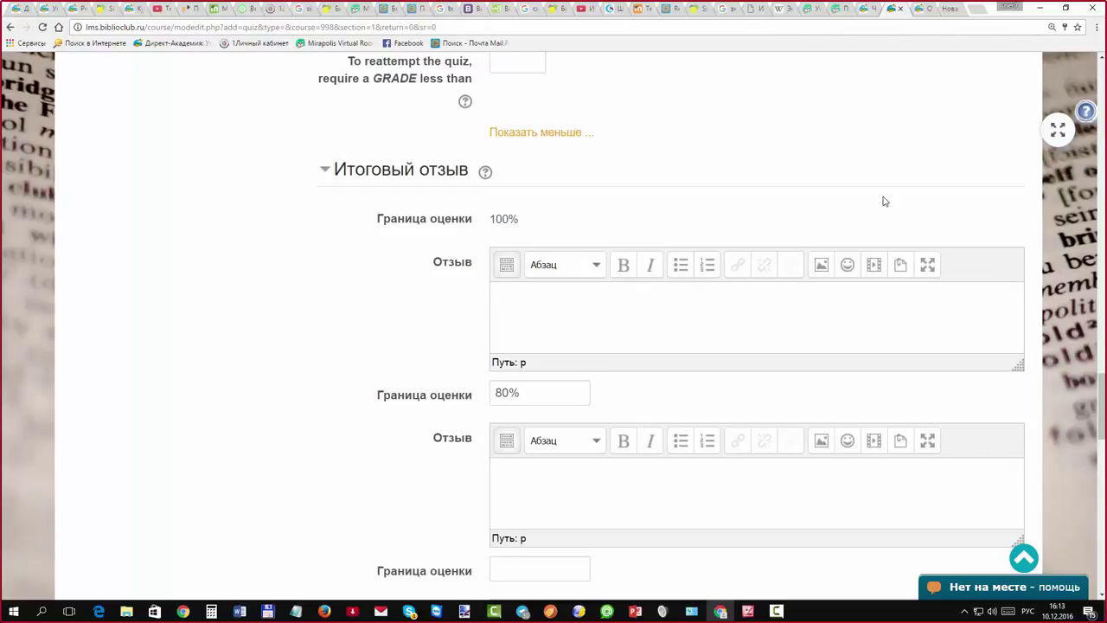
Draft a feedback text starting with "Блестящий" for the 100% grade boundary and erase it
{"action": "type", "text": "Блестящий рез"}
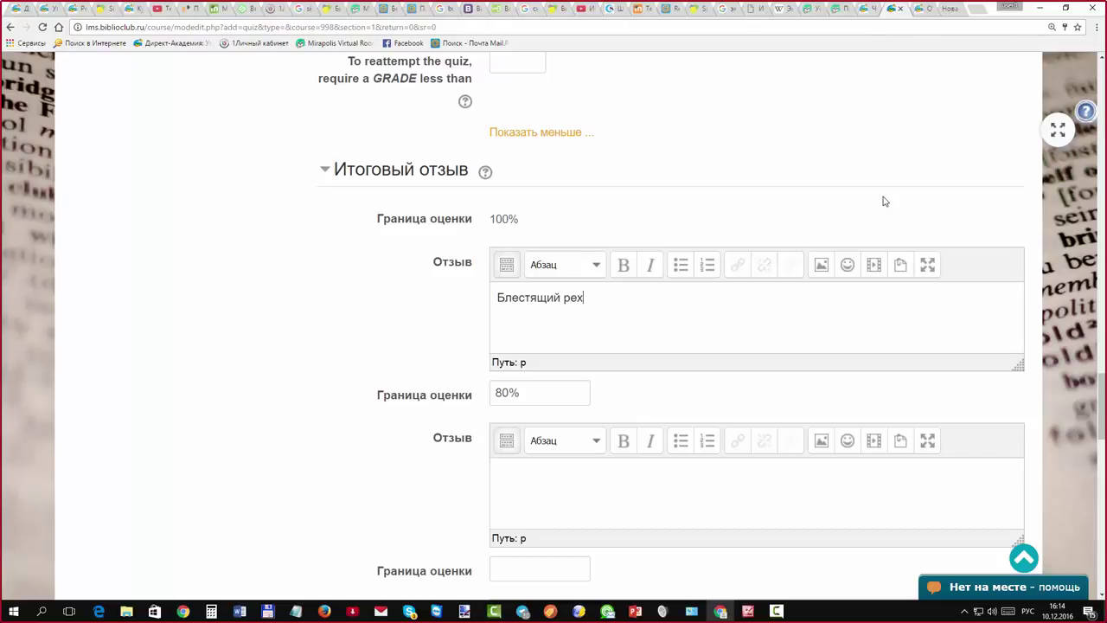
{"action": "key", "text": "BackSpace"}
{"action": "key", "text": "BackSpace"}
{"action": "key", "text": "BackSpace"}
{"action": "key", "text": "BackSpace"}
{"action": "key", "text": "BackSpace"}
{"action": "key", "text": "BackSpace"}
{"action": "key", "text": "BackSpace"}
{"action": "key", "text": "BackSpace"}
{"action": "key", "text": "BackSpace"}
{"action": "key", "text": "BackSpace"}
{"action": "key", "text": "BackSpace"}
{"action": "key", "text": "BackSpace"}
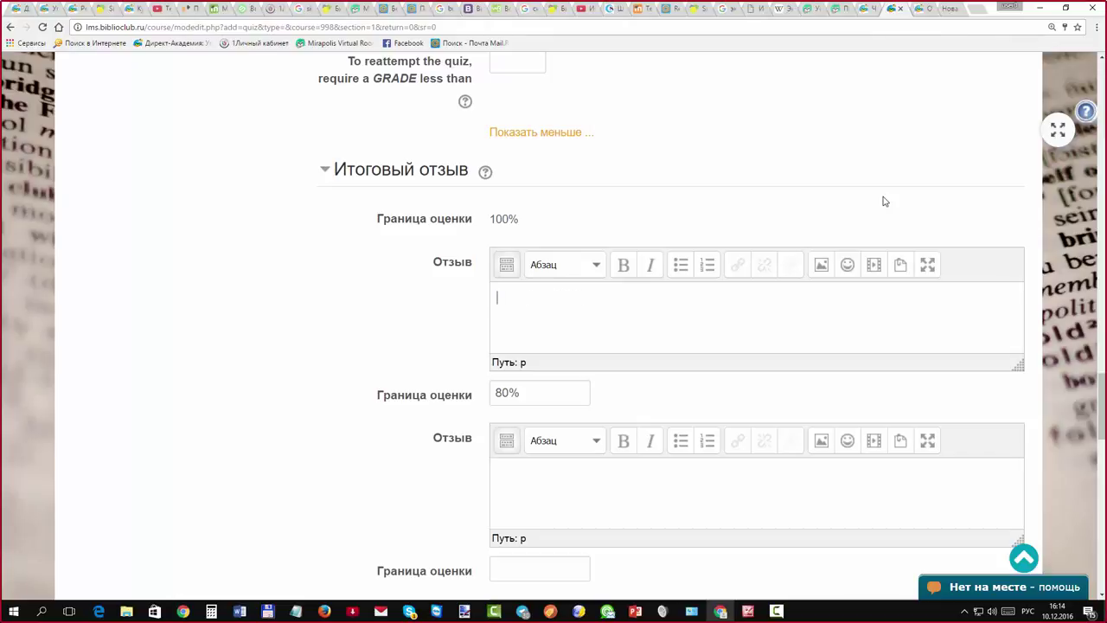
Clear the 80% value from the Граница оценки field under Итоговый отзыв
{"action": "key", "text": "Tab"}
{"action": "key", "text": "Tab"}
{"action": "key", "text": "Tab"}
{"action": "key", "text": "shift+Tab"}
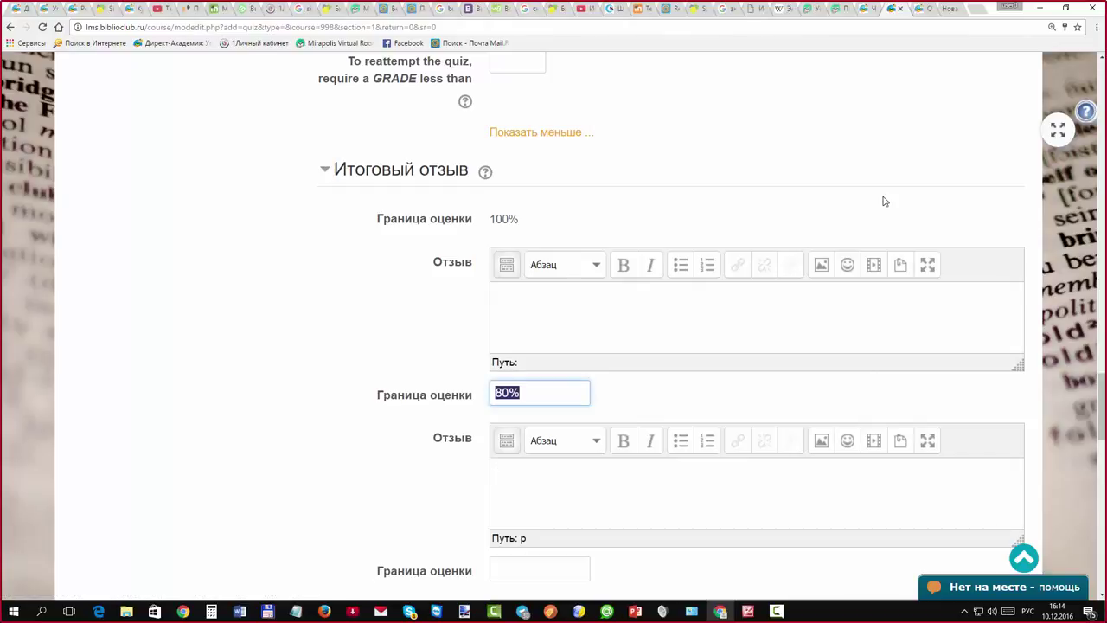
{"action": "key", "text": "BackSpace"}
{"action": "scroll", "coordinate": [884, 201], "scroll_direction": "down", "scroll_amount": 2}
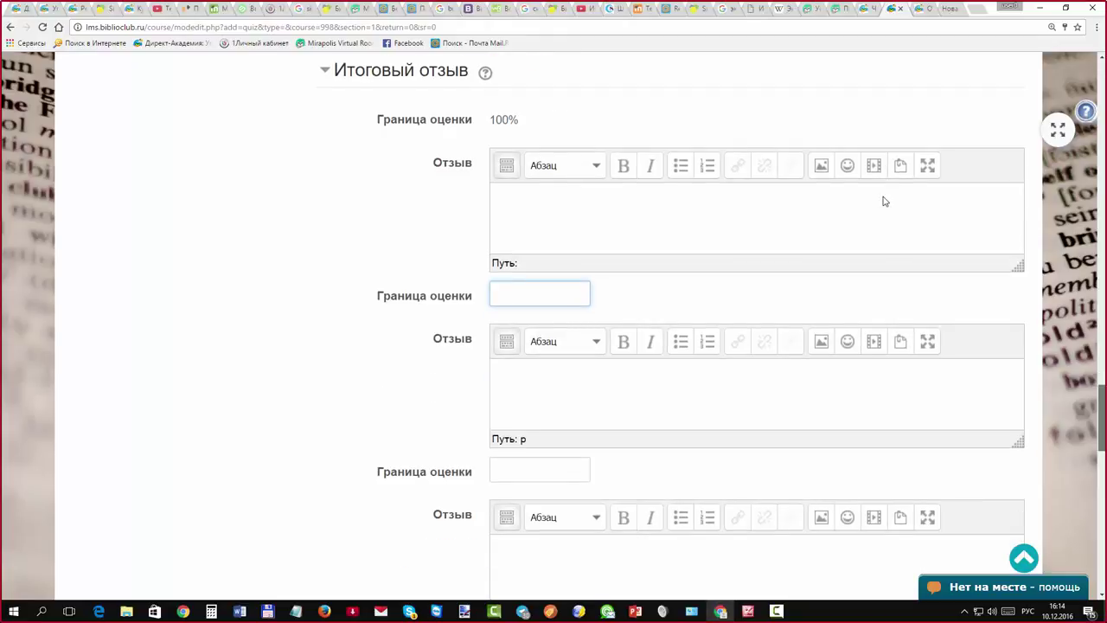
{"action": "left_click", "coordinate": [884, 200]}
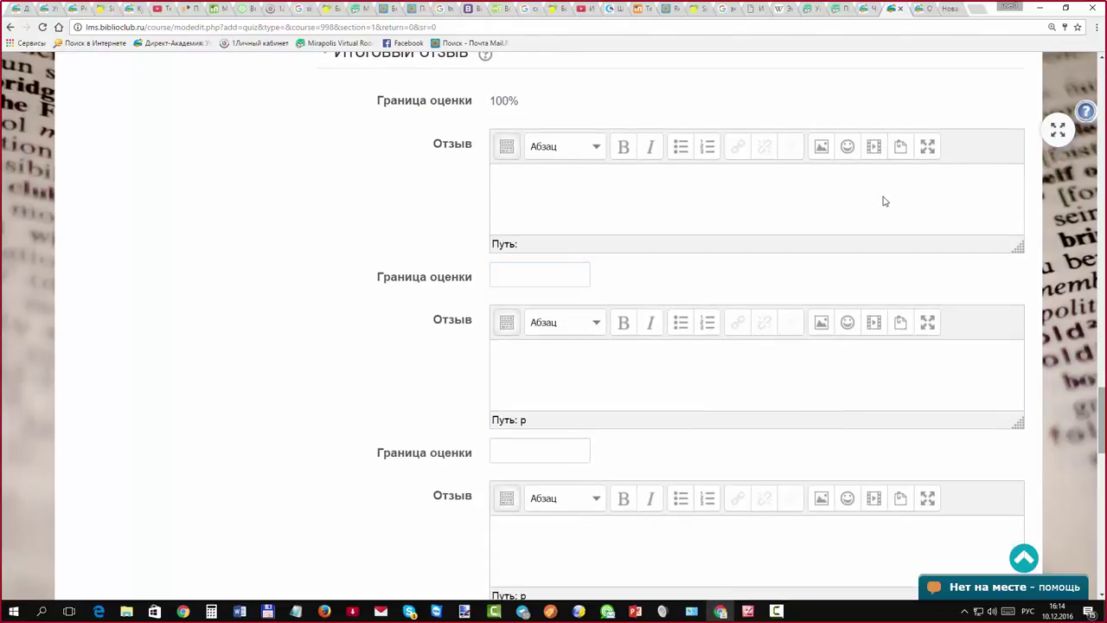
Set Доступность to "Скрыть" in Общие настройки модуля
{"action": "scroll", "coordinate": [884, 200], "scroll_direction": "down", "scroll_amount": 6}
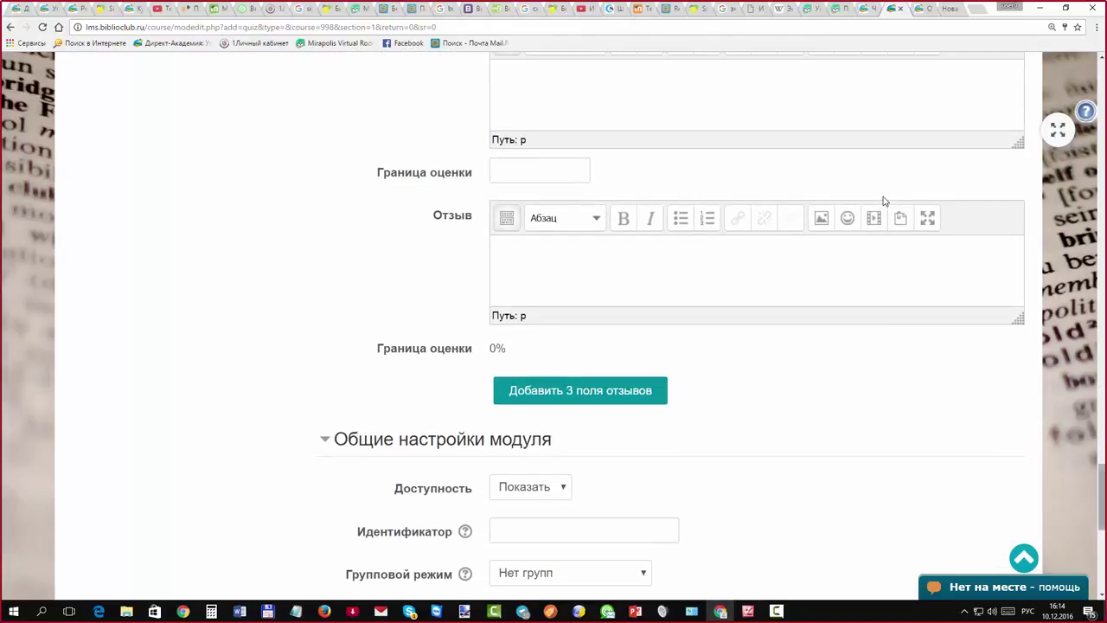
{"action": "scroll", "coordinate": [884, 201], "scroll_direction": "down", "scroll_amount": 2}
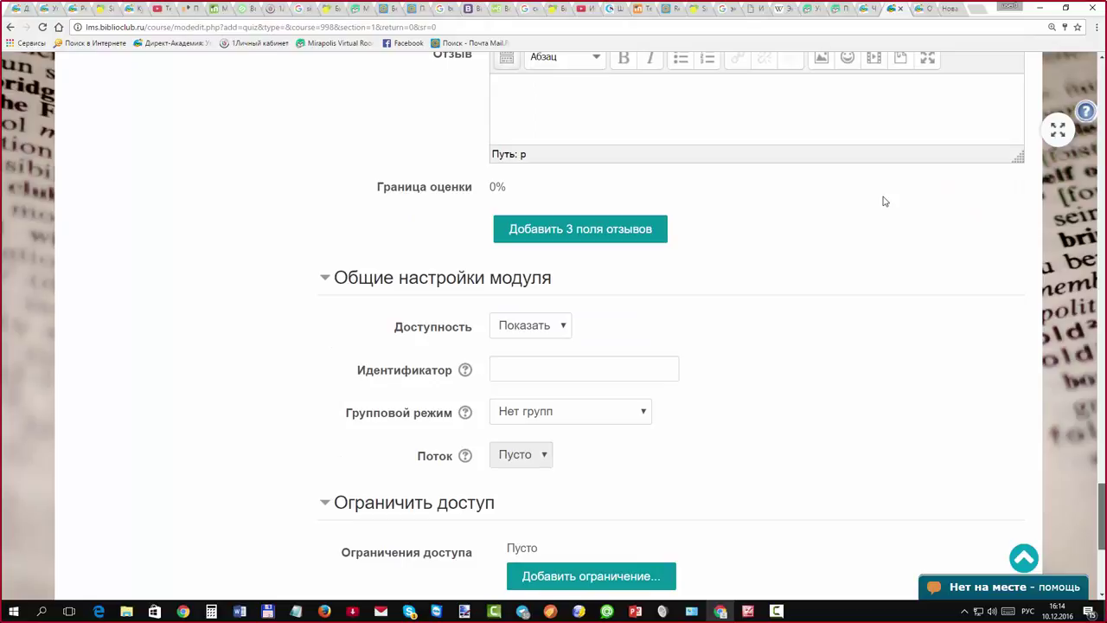
{"action": "scroll", "coordinate": [885, 200], "scroll_direction": "down", "scroll_amount": 1}
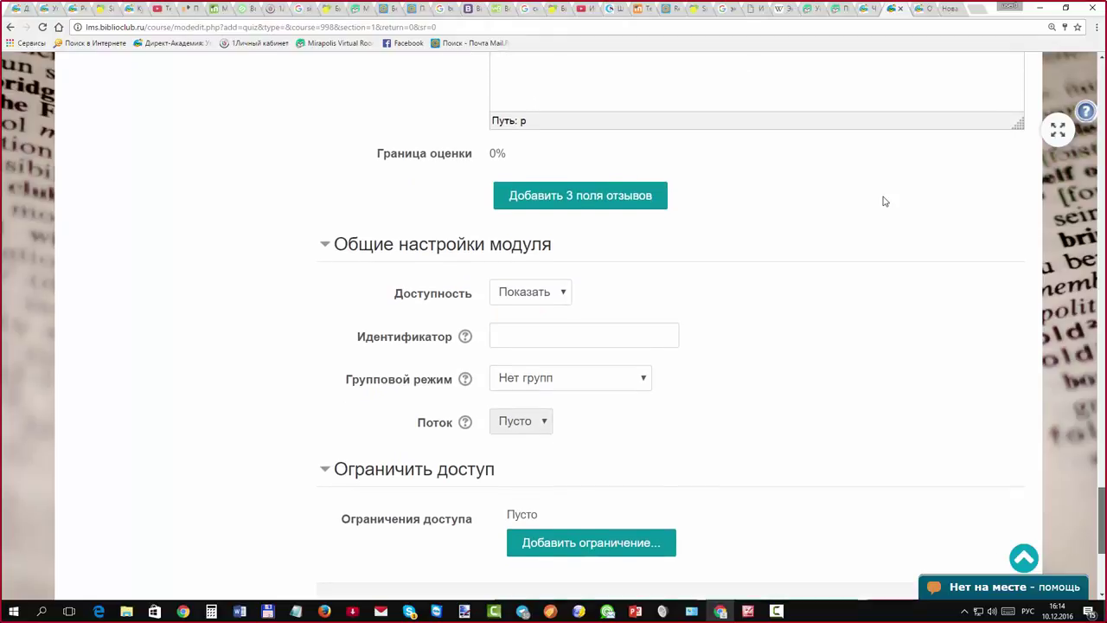
{"action": "scroll", "coordinate": [884, 201], "scroll_direction": "down", "scroll_amount": 2}
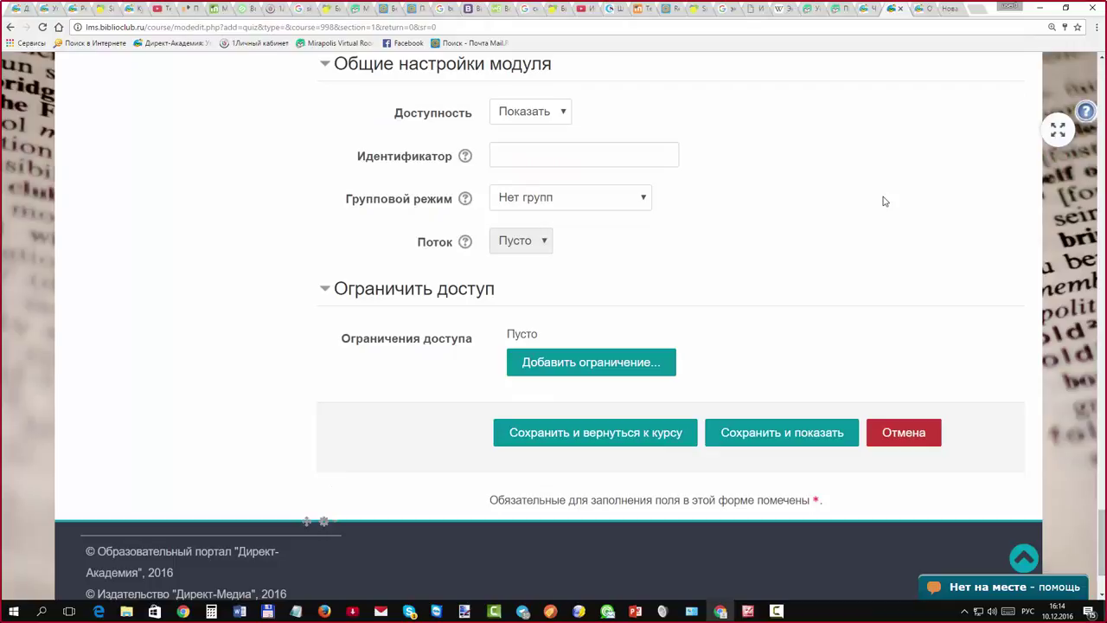
{"action": "key", "text": "alt+Down"}
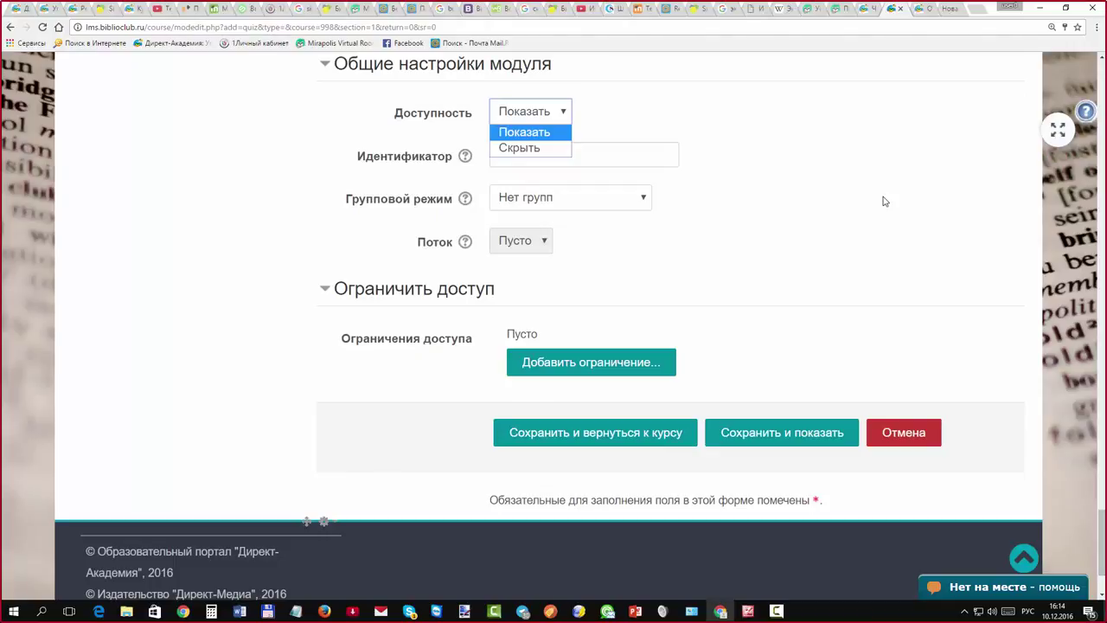
{"action": "key", "text": "Down"}
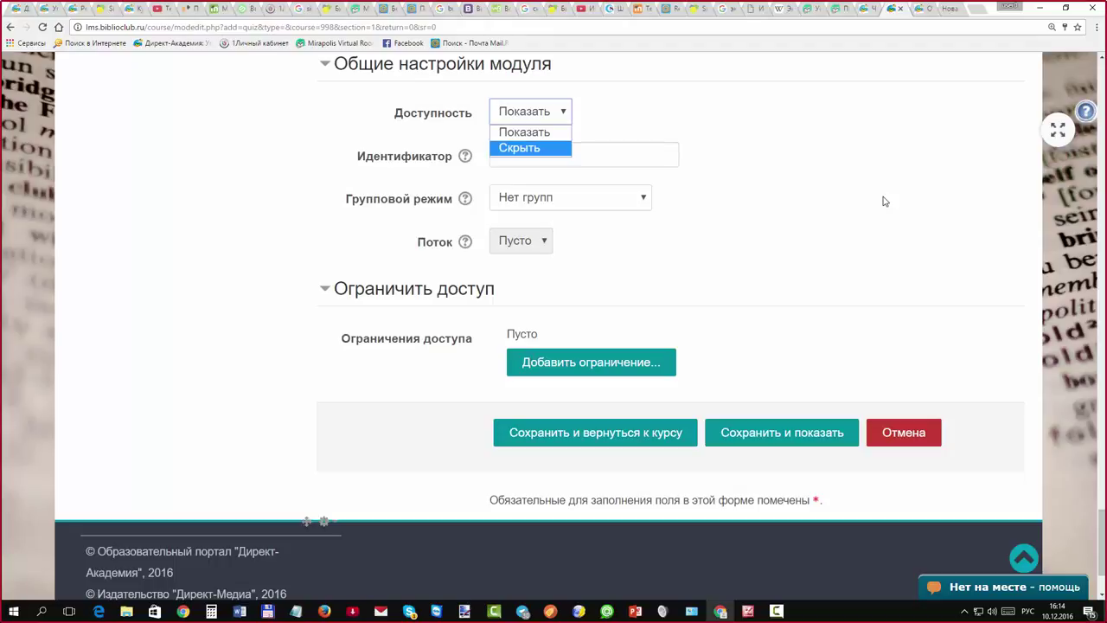
{"action": "key", "text": "Return"}
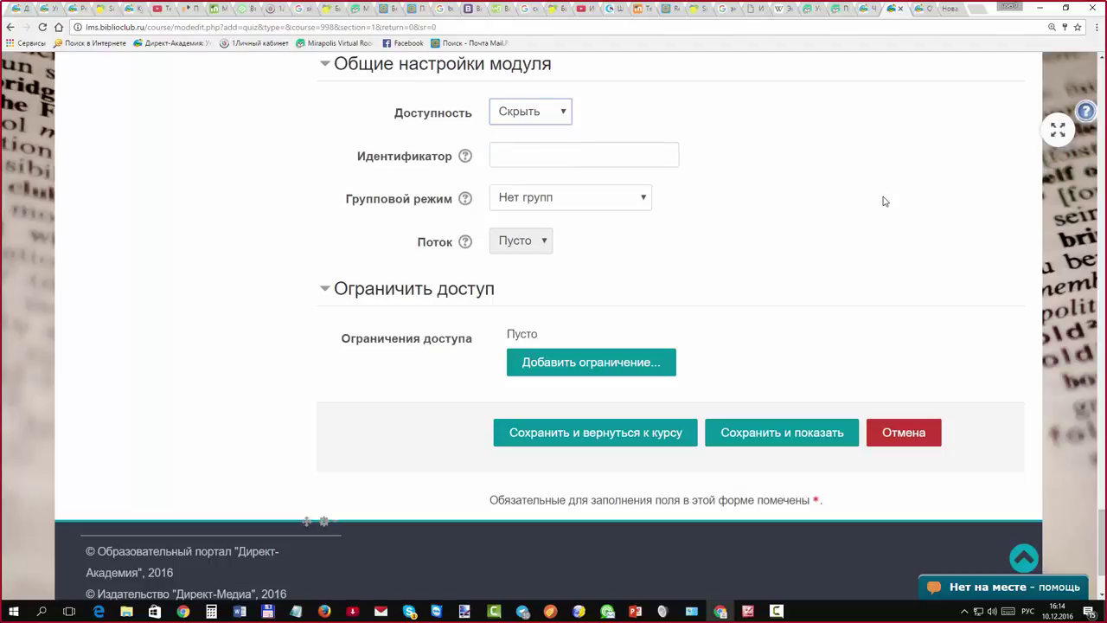
{"action": "key", "text": "alt+Down"}
{"action": "key", "text": "Up"}
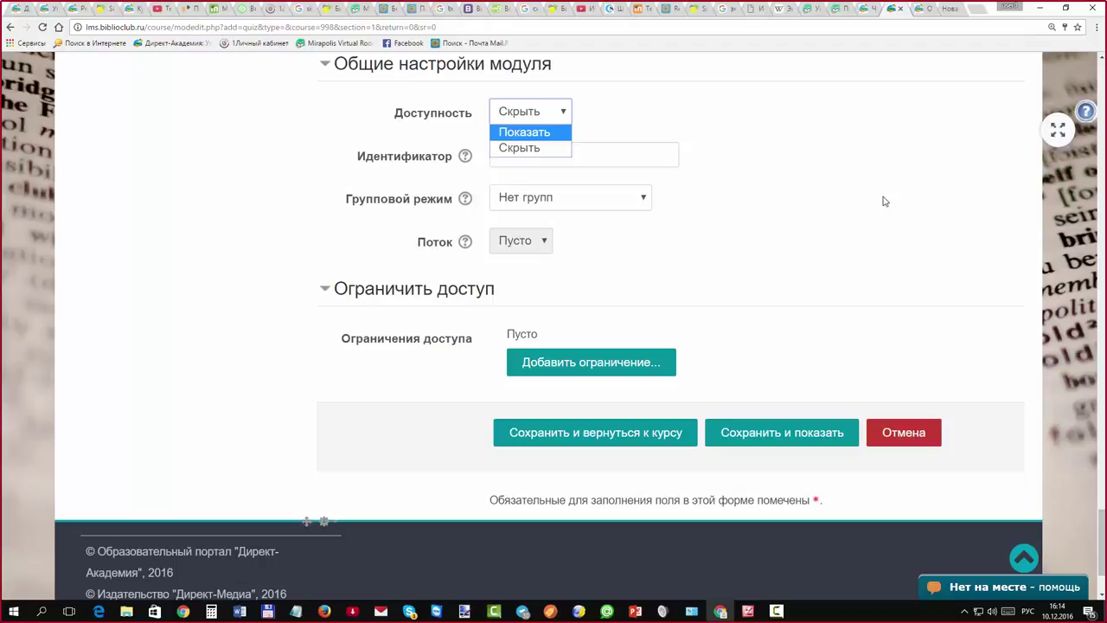
{"action": "key", "text": "Down"}
{"action": "key", "text": "Return"}
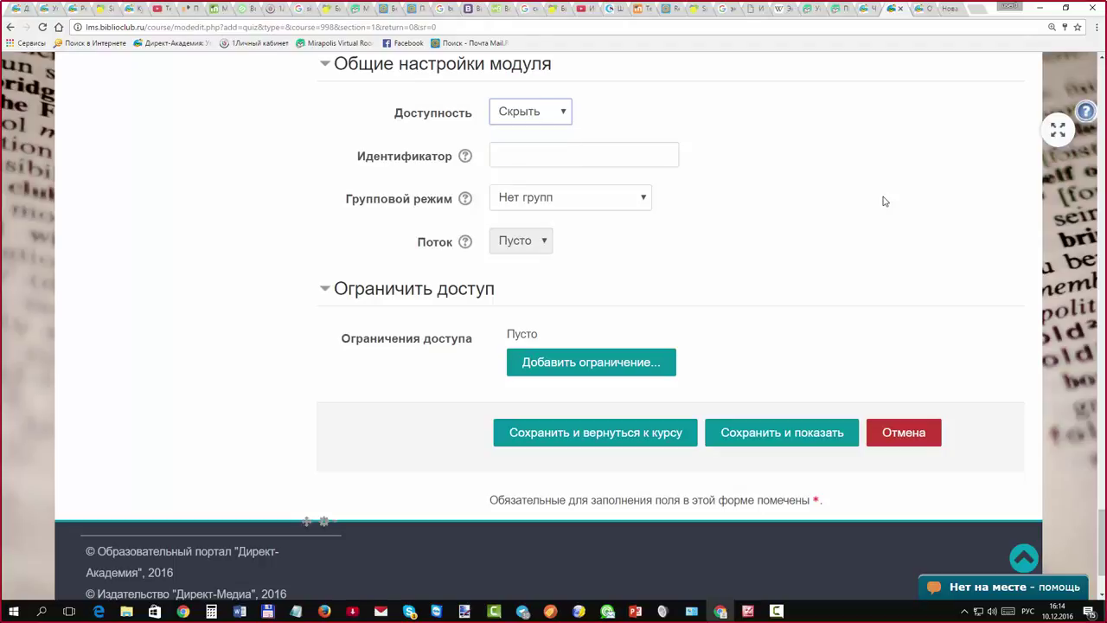
Review the restriction types offered under Ограничить доступ and cancel without adding one
{"action": "key", "text": "Tab"}
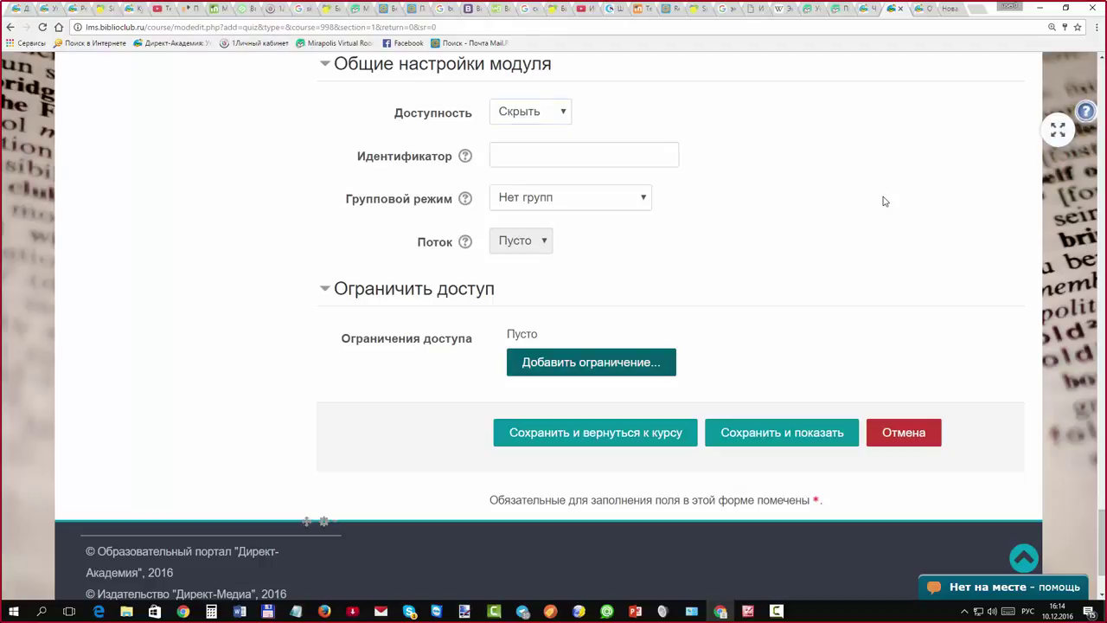
{"action": "key", "text": "Return"}
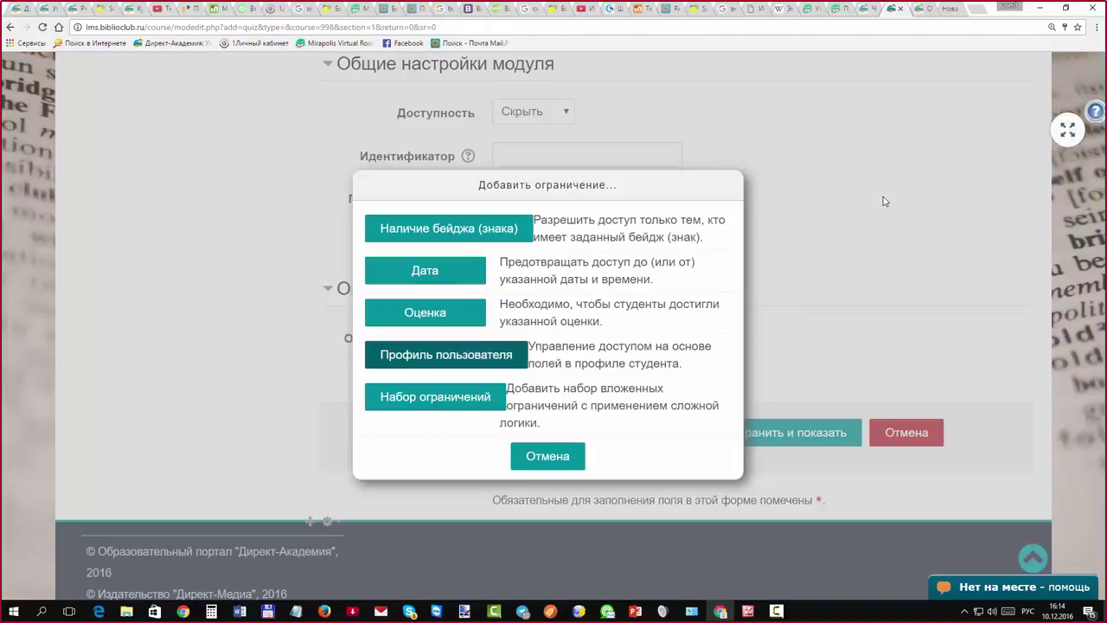
{"action": "key", "text": "Tab"}
{"action": "key", "text": "Tab"}
{"action": "key", "text": "Tab"}
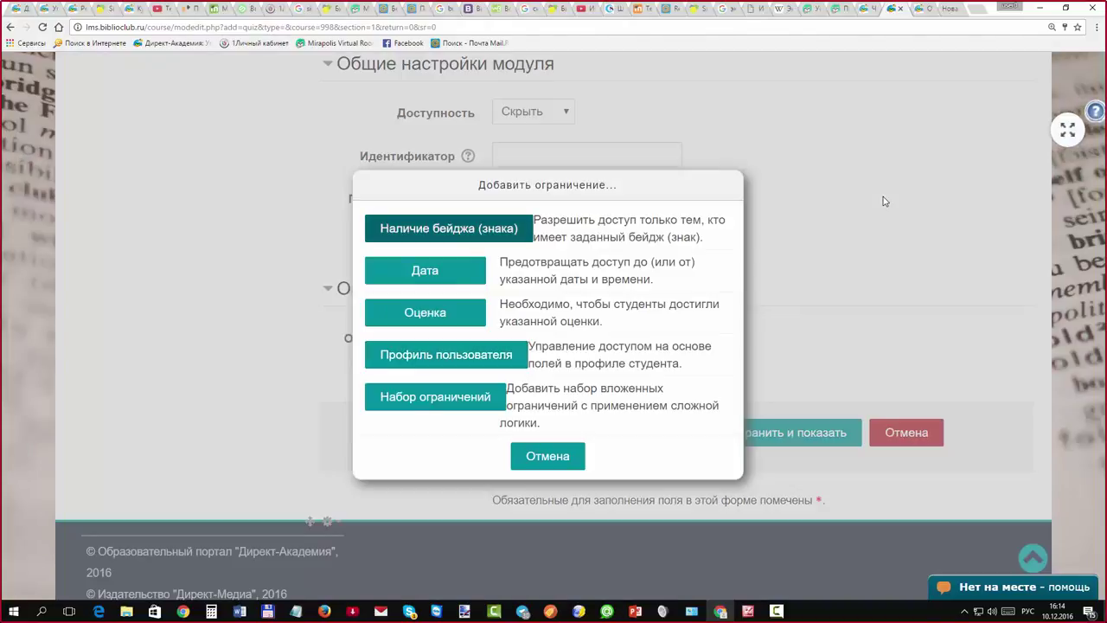
{"action": "key", "text": "Tab"}
{"action": "key", "text": "Tab"}
{"action": "key", "text": "Tab"}
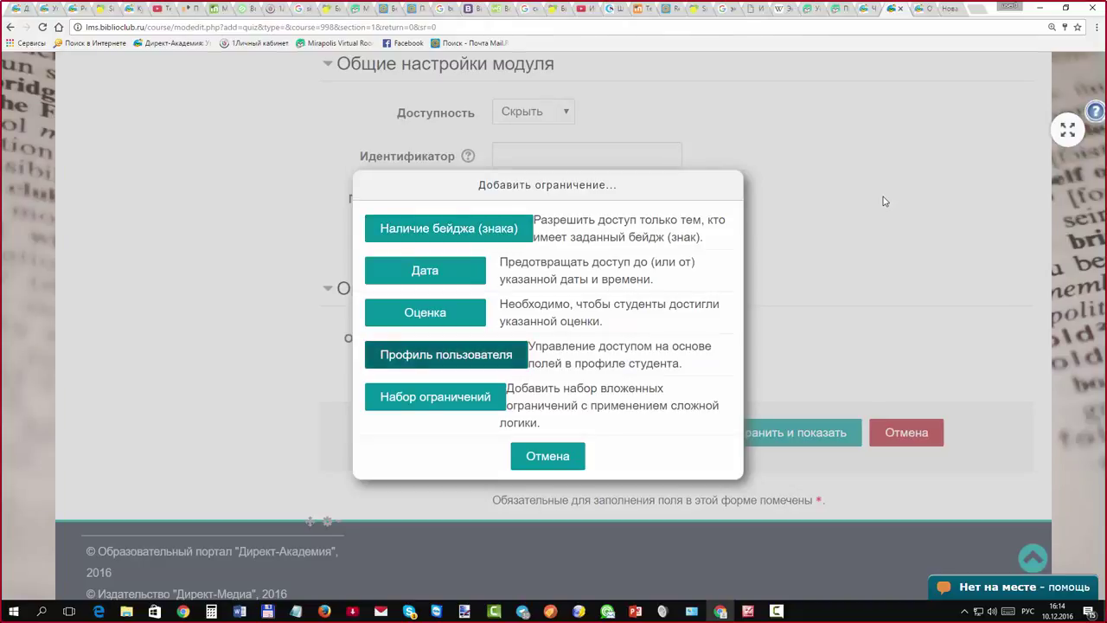
{"action": "key", "text": "shift+Tab"}
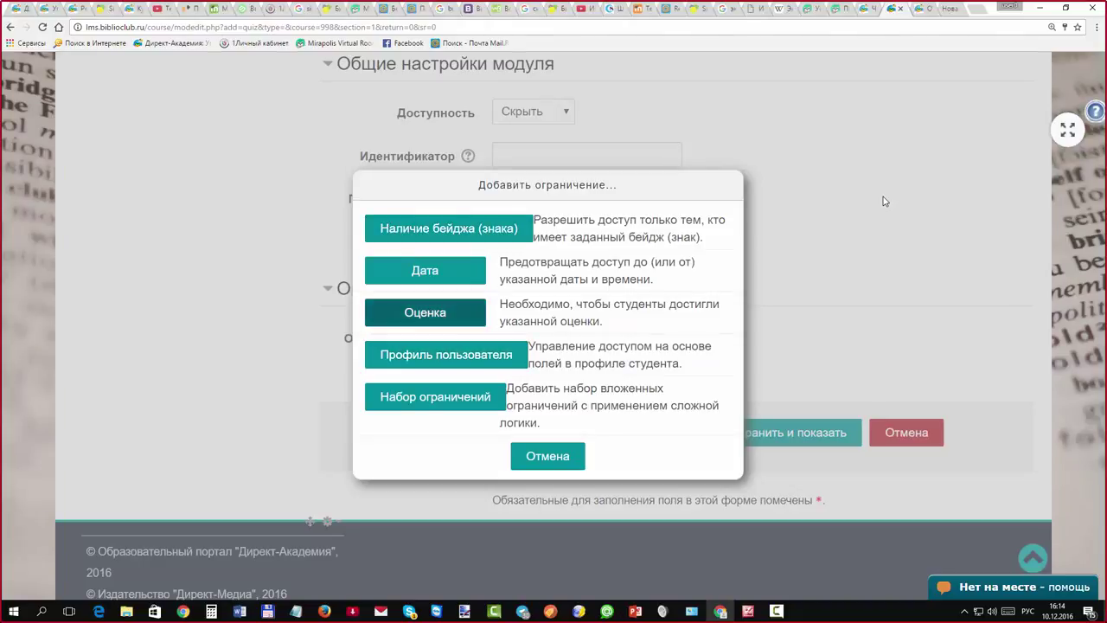
{"action": "key", "text": "Tab"}
{"action": "key", "text": "Tab"}
{"action": "key", "text": "Tab"}
{"action": "key", "text": "Return"}
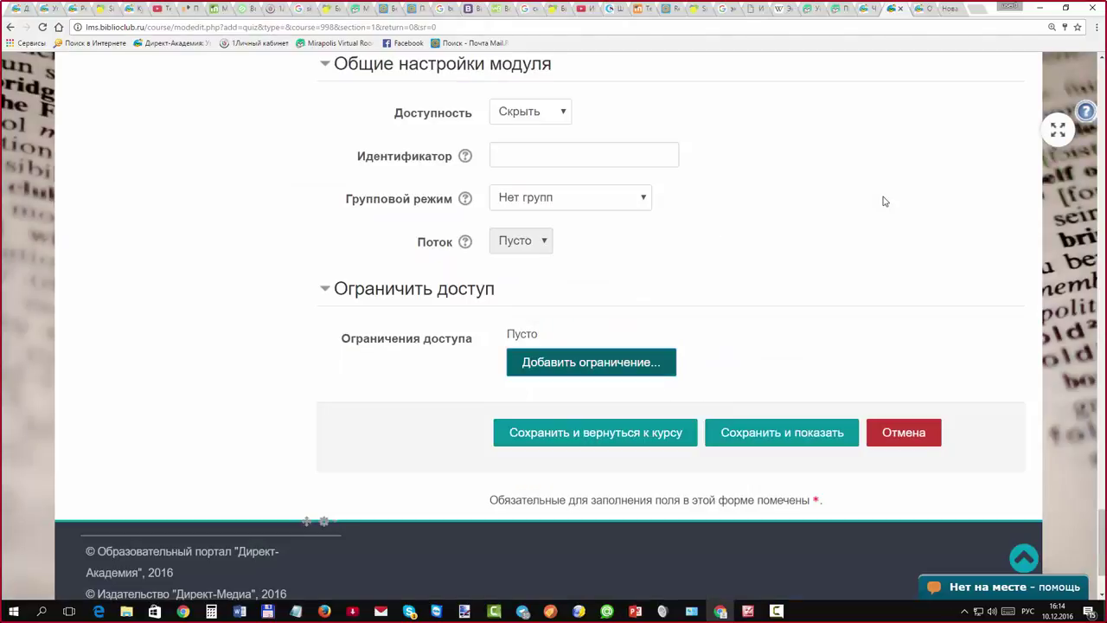
Review the Групповой режим choices and set it to "Изолированные группы"
{"action": "key", "text": "shift+Tab"}
{"action": "key", "text": "alt+Down"}
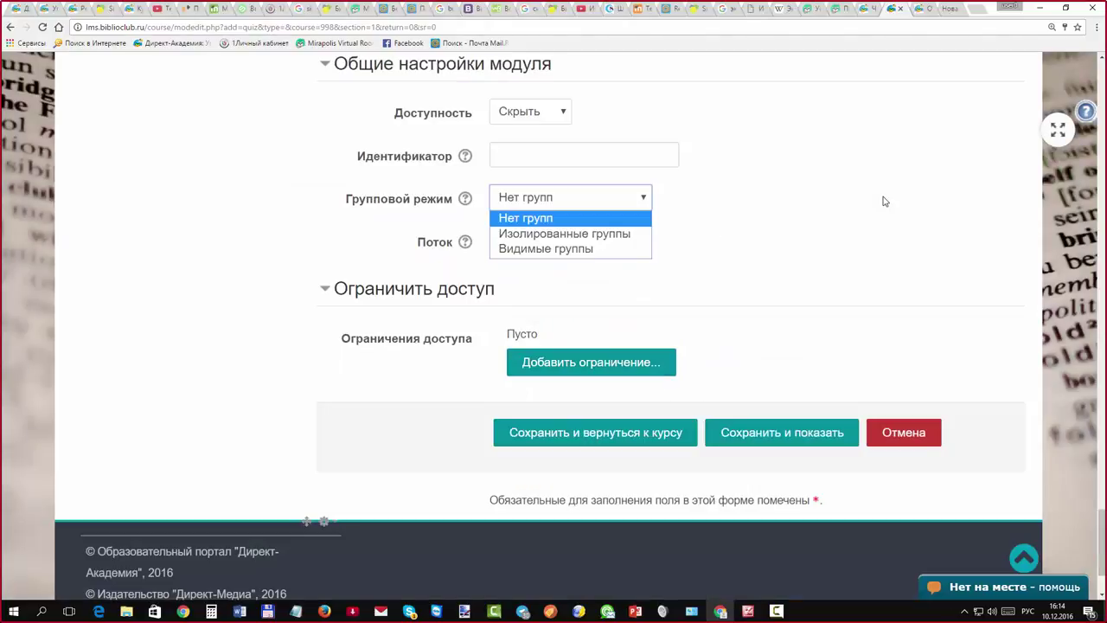
{"action": "key", "text": "Escape"}
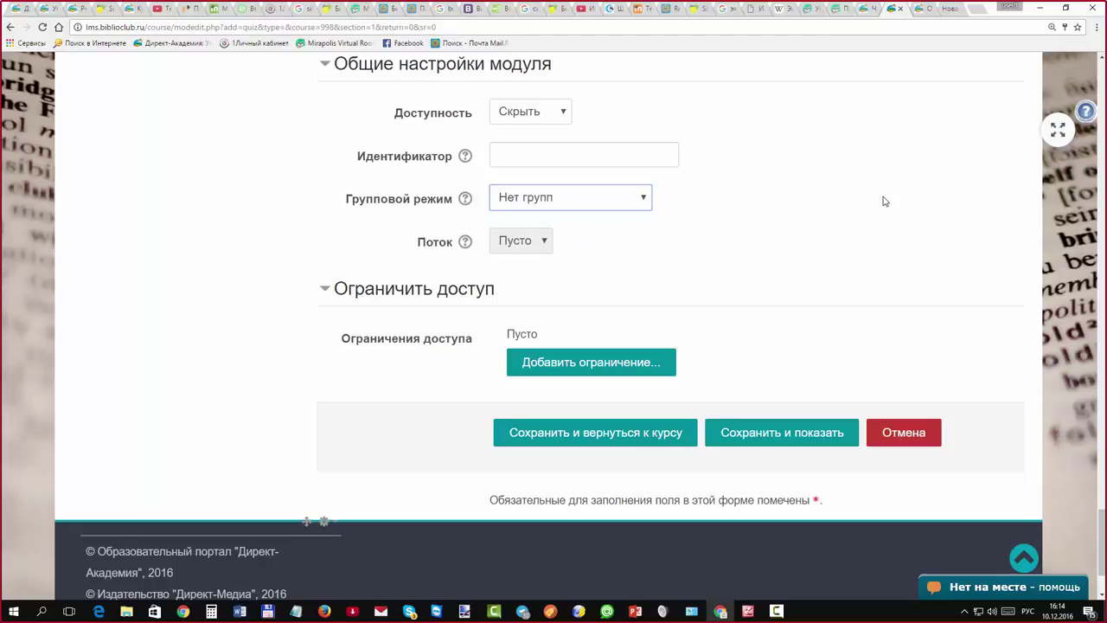
{"action": "key", "text": "alt+Down"}
{"action": "key", "text": "Escape"}
{"action": "key", "text": "alt+Down"}
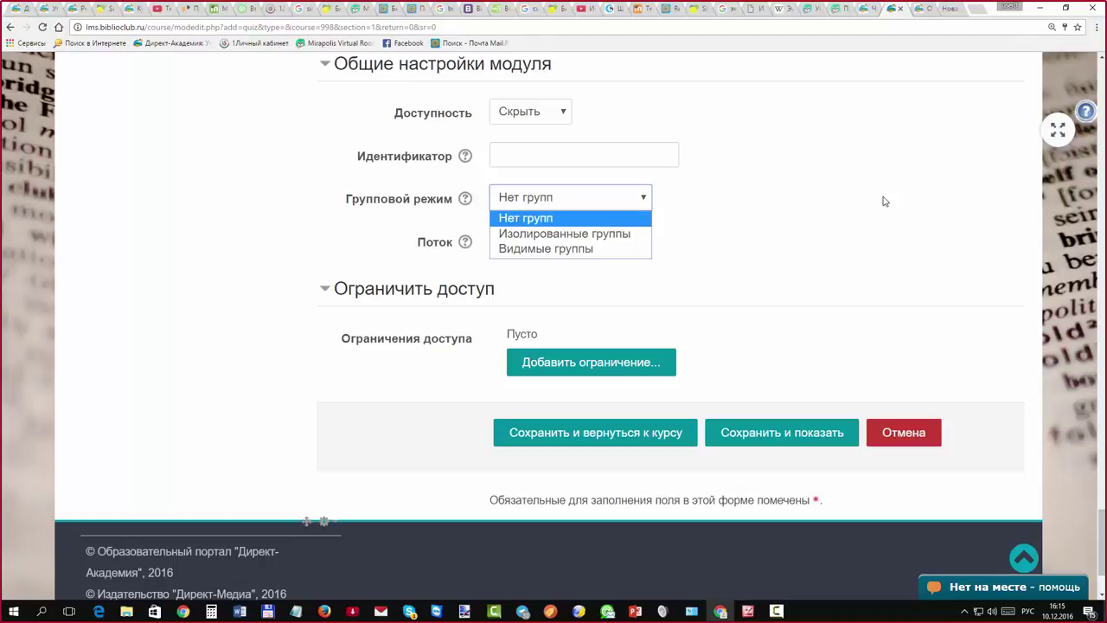
{"action": "key", "text": "Down"}
{"action": "key", "text": "Return"}
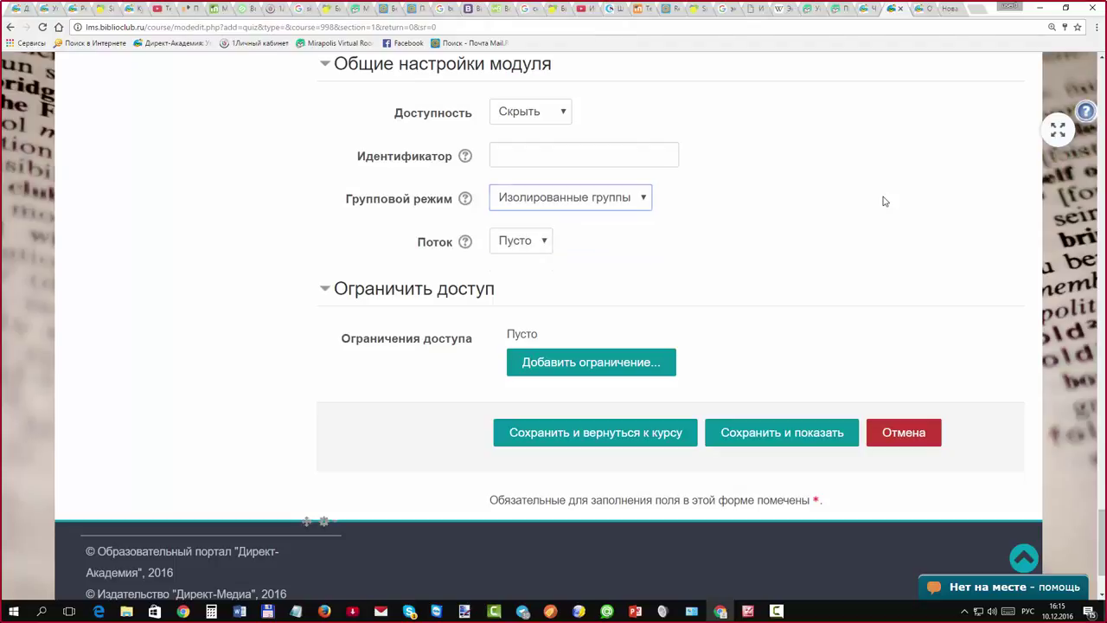
Check the available choices for Поток without changing the selection
{"action": "key", "text": "Tab"}
{"action": "key", "text": "alt+Down"}
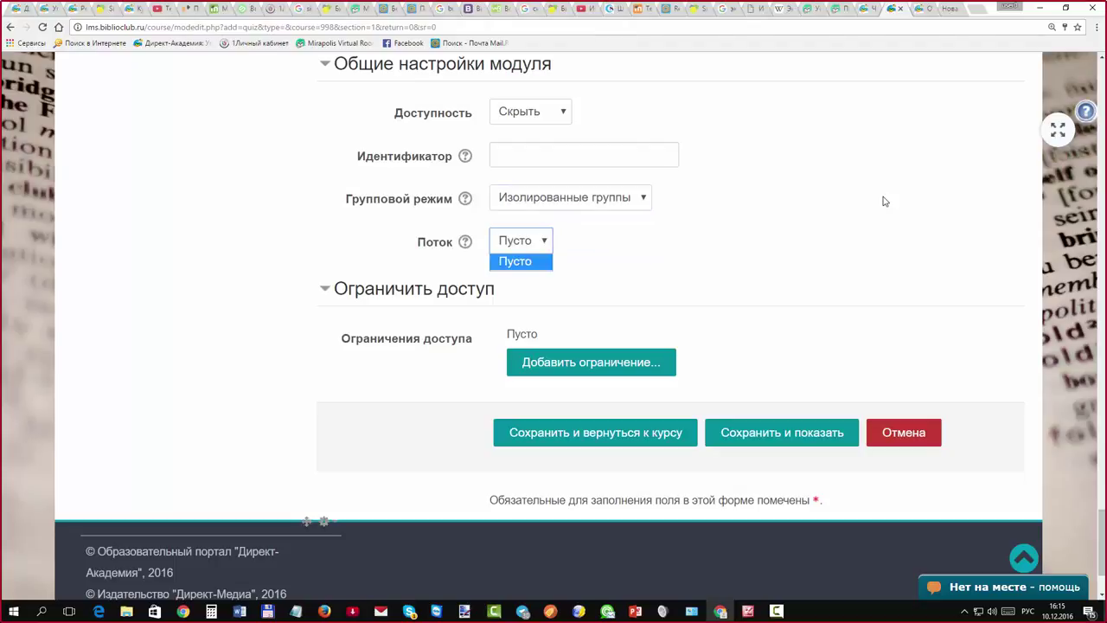
{"action": "key", "text": "Escape"}
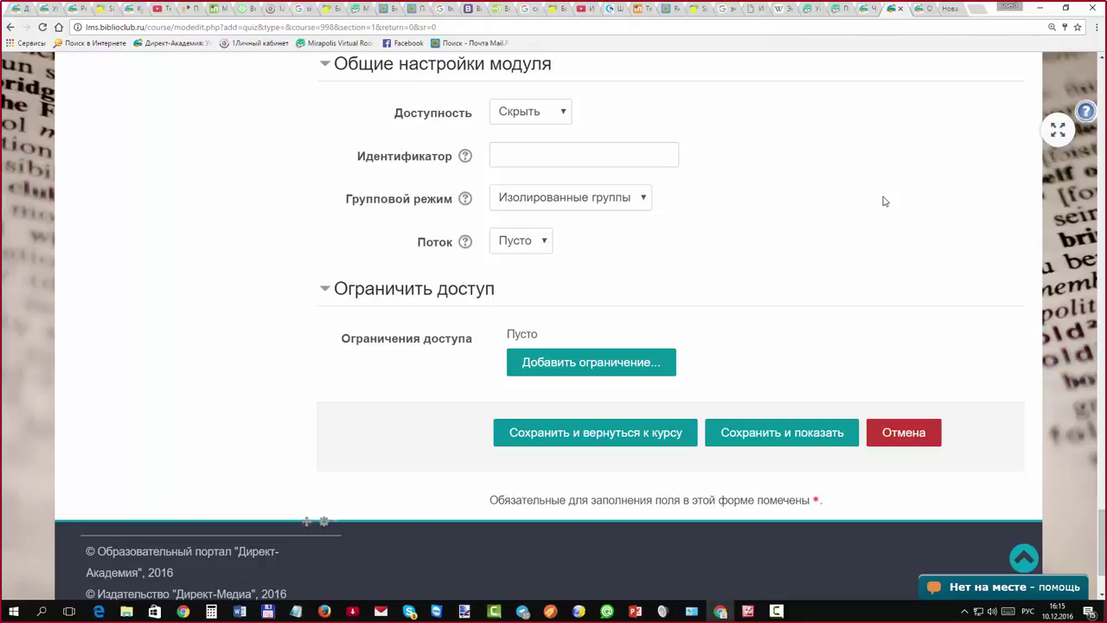
Set Групповой режим back to "Нет групп"
{"action": "key", "text": "alt+Down"}
{"action": "key", "text": "Up"}
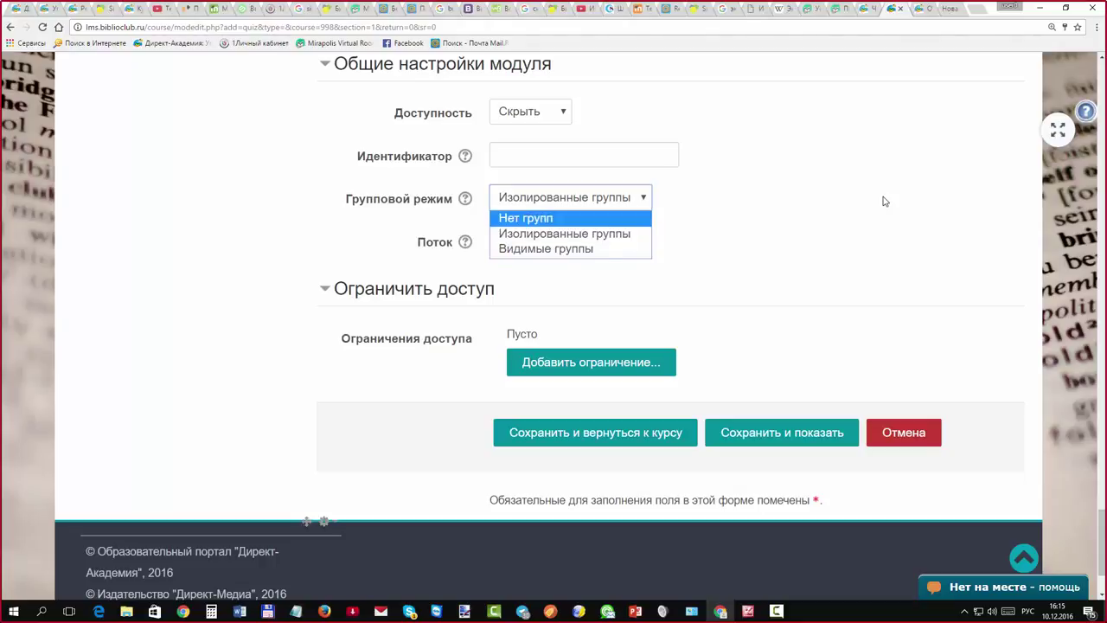
{"action": "key", "text": "Return"}
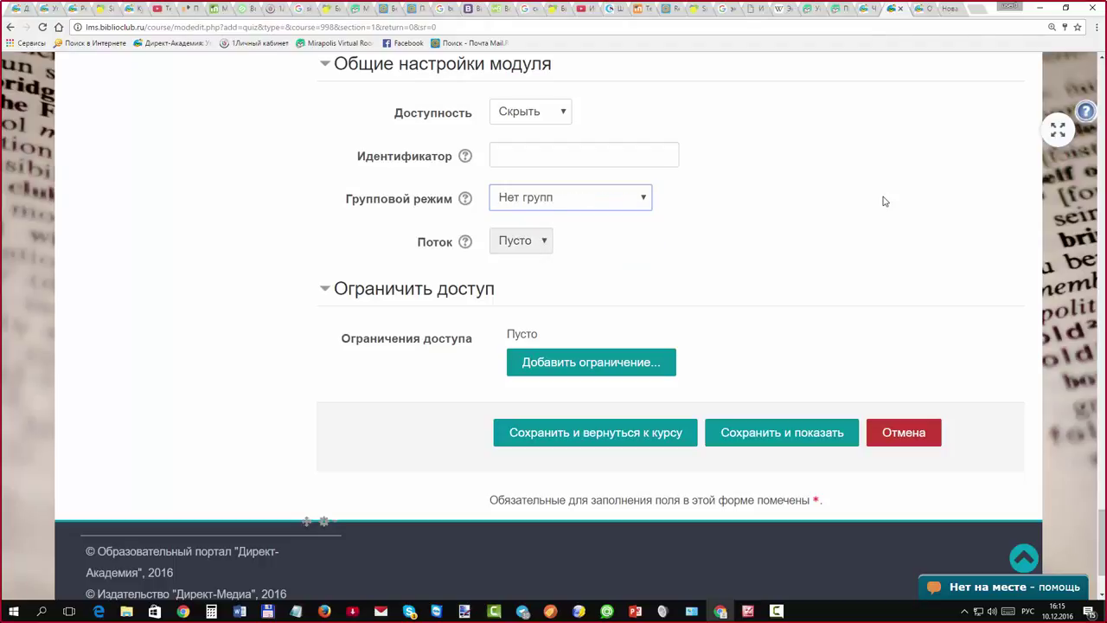
Save the test settings and display the test
{"action": "key", "text": "Tab"}
{"action": "key", "text": "Tab"}
{"action": "key", "text": "Tab"}
{"action": "key", "text": "Tab"}
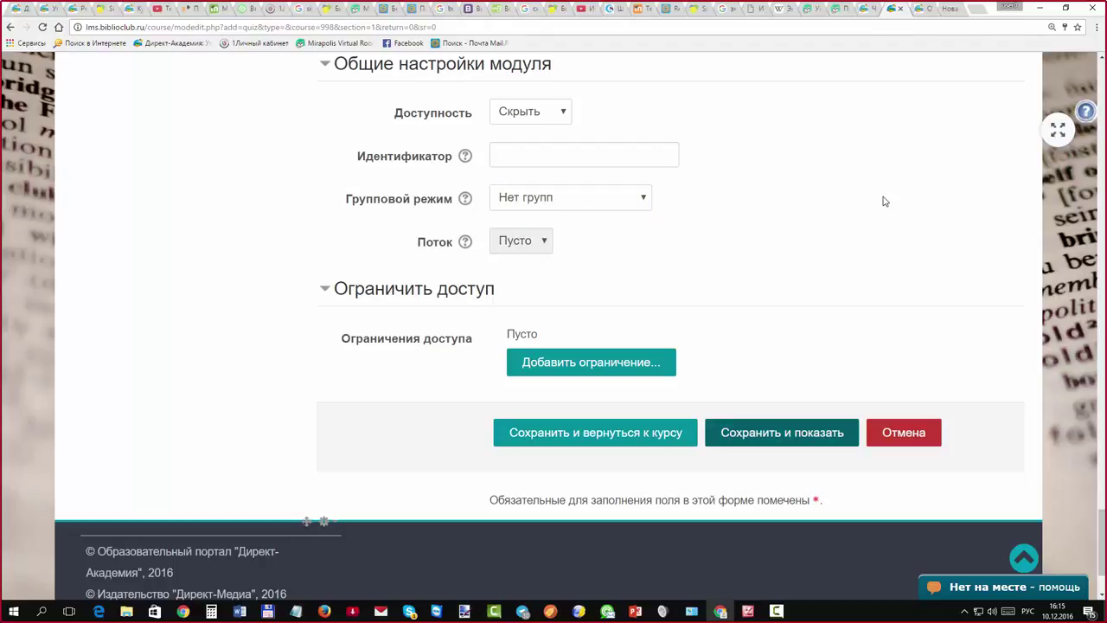
{"action": "key", "text": "Return"}
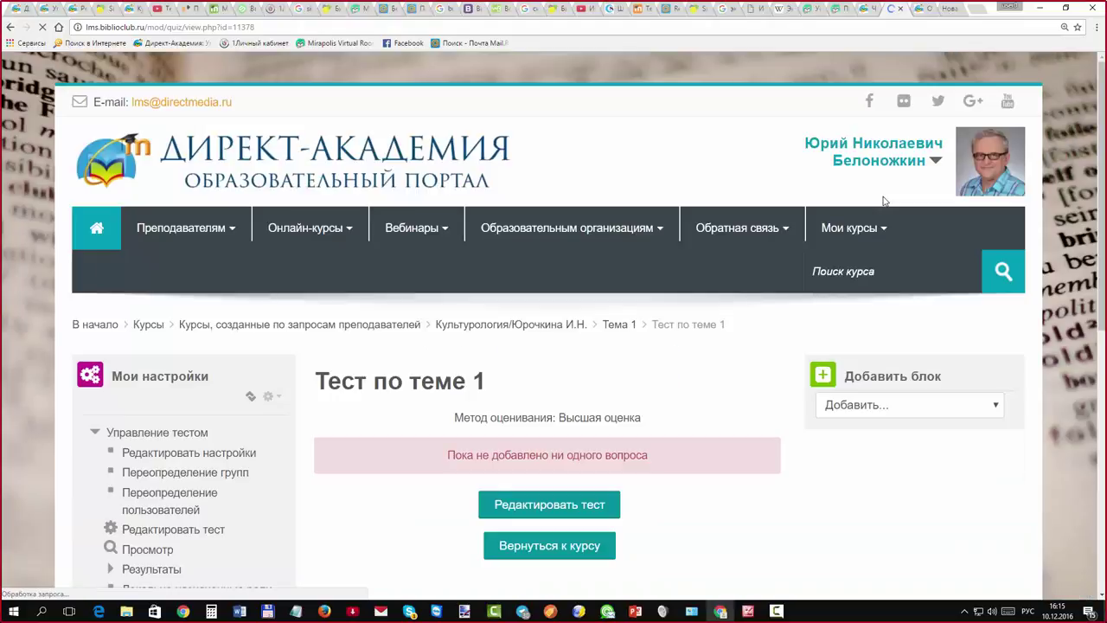
Open the question editing page for the test "Тест по теме 1"
{"action": "scroll", "coordinate": [883, 201], "scroll_direction": "down", "scroll_amount": 2}
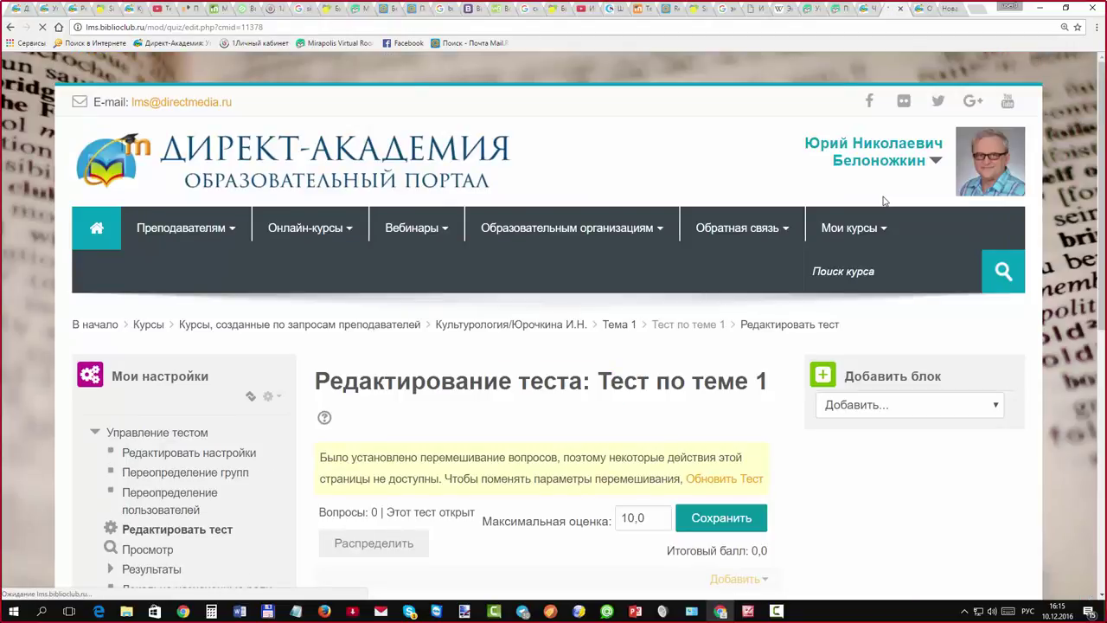
{"action": "scroll", "coordinate": [883, 201], "scroll_direction": "down", "scroll_amount": 3}
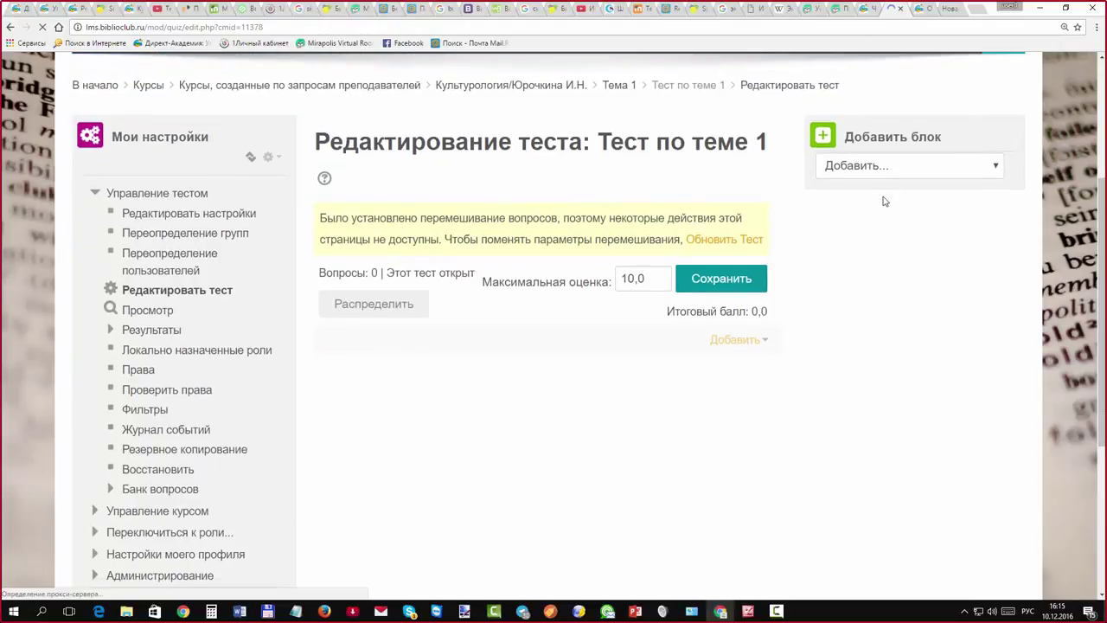
{"action": "scroll", "coordinate": [883, 201], "scroll_direction": "down", "scroll_amount": 1}
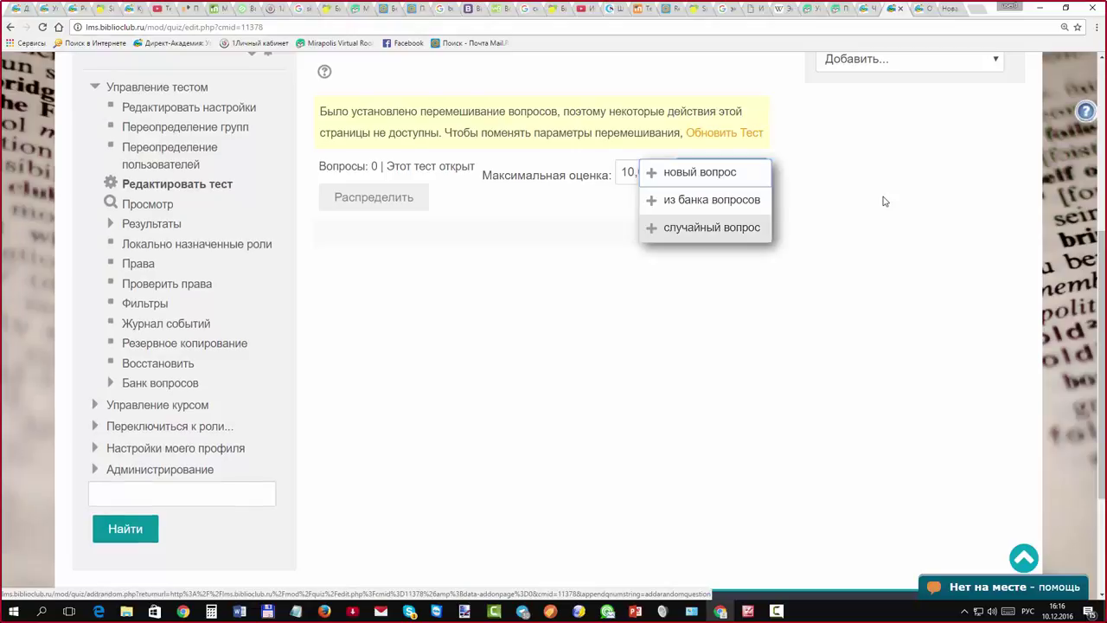
Examine the available ways to add a question to the test without choosing one
{"action": "key", "text": "Down"}
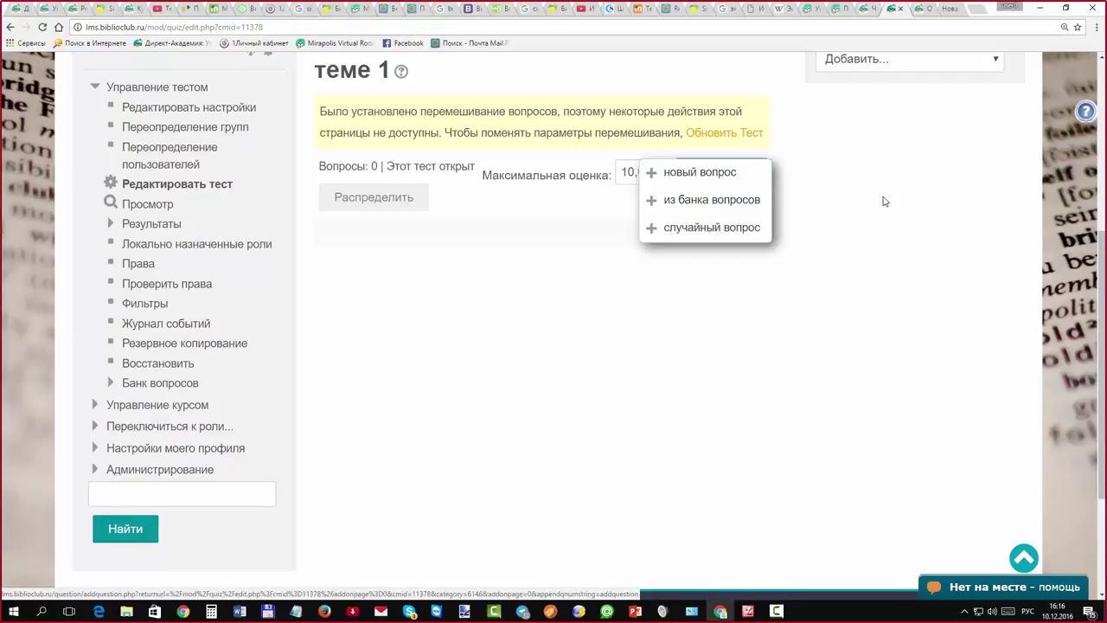
{"action": "key", "text": "Down"}
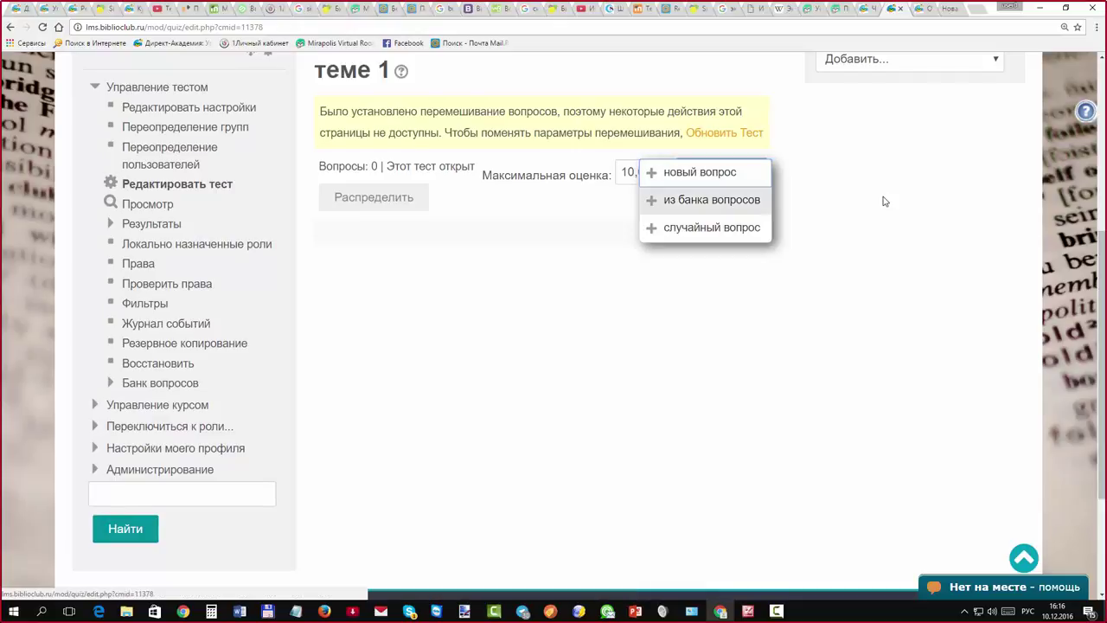
{"action": "key", "text": "Down"}
{"action": "key", "text": "Down"}
{"action": "key", "text": "Down"}
{"action": "key", "text": "Up"}
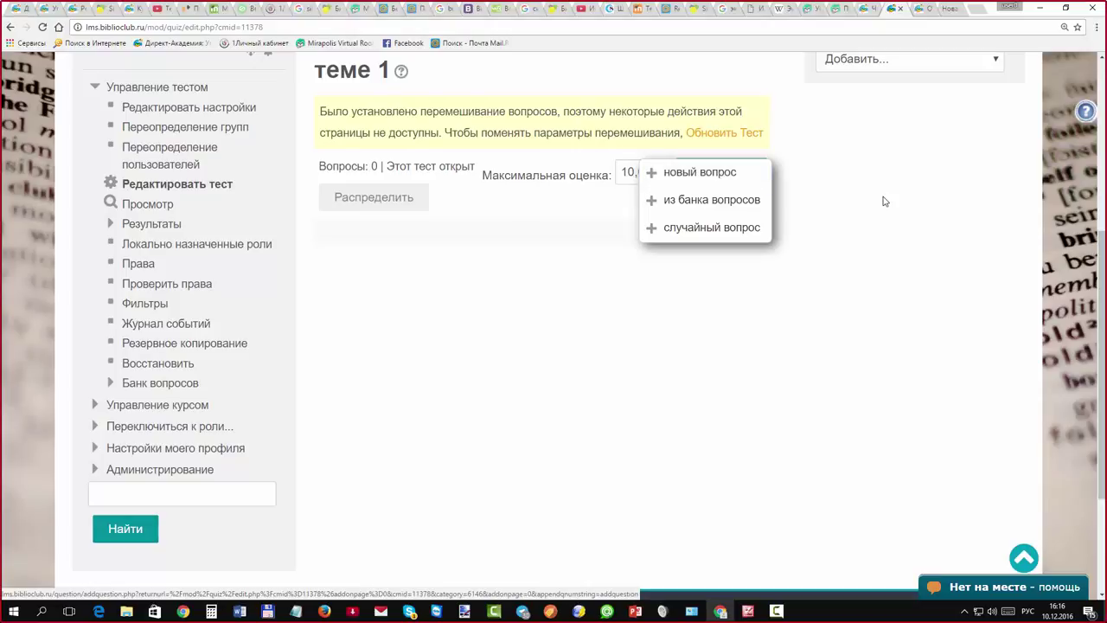
{"action": "key", "text": "Escape"}
{"action": "key", "text": "F5"}
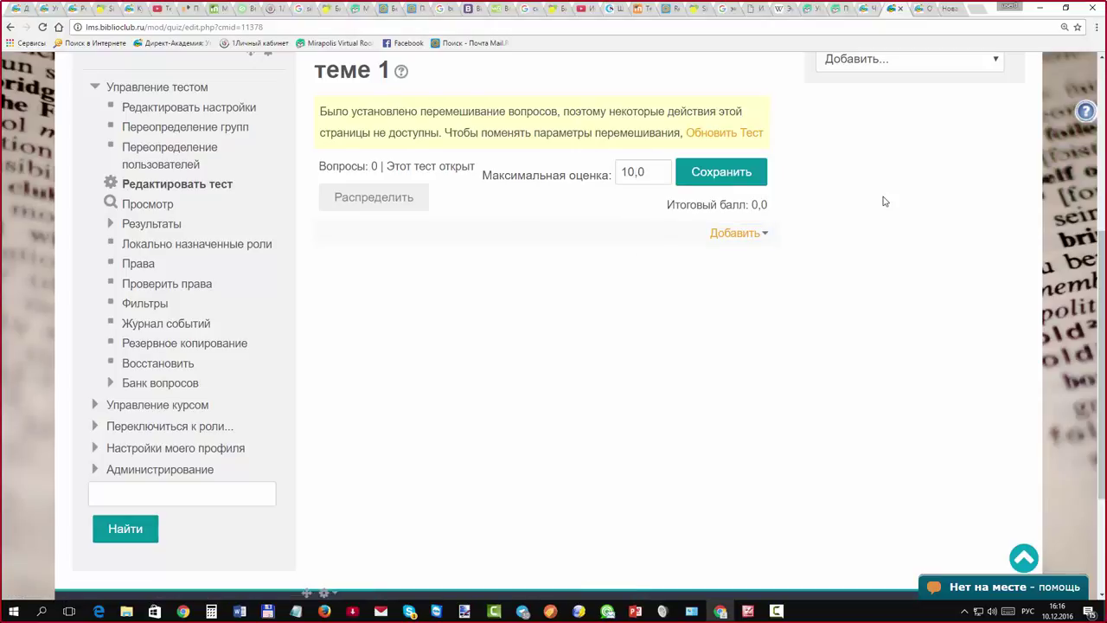
Expand Банк вопросов and open its Категории page in a separate browser tab
{"action": "key", "text": "Tab"}
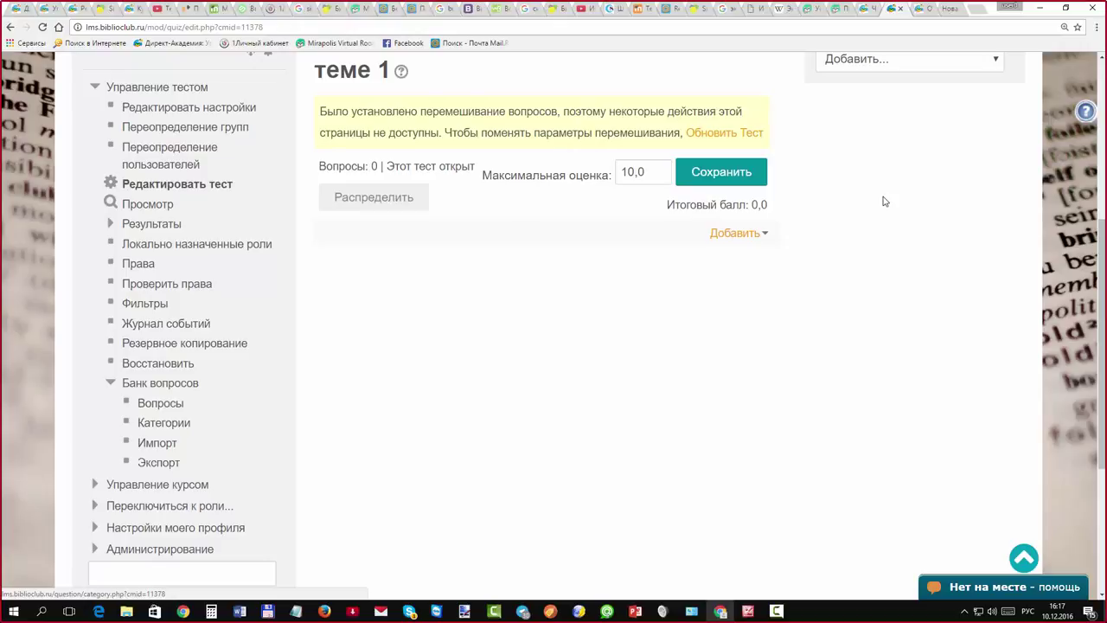
{"action": "right_click", "coordinate": [163, 423]}
{"action": "left_click", "coordinate": [216, 432]}
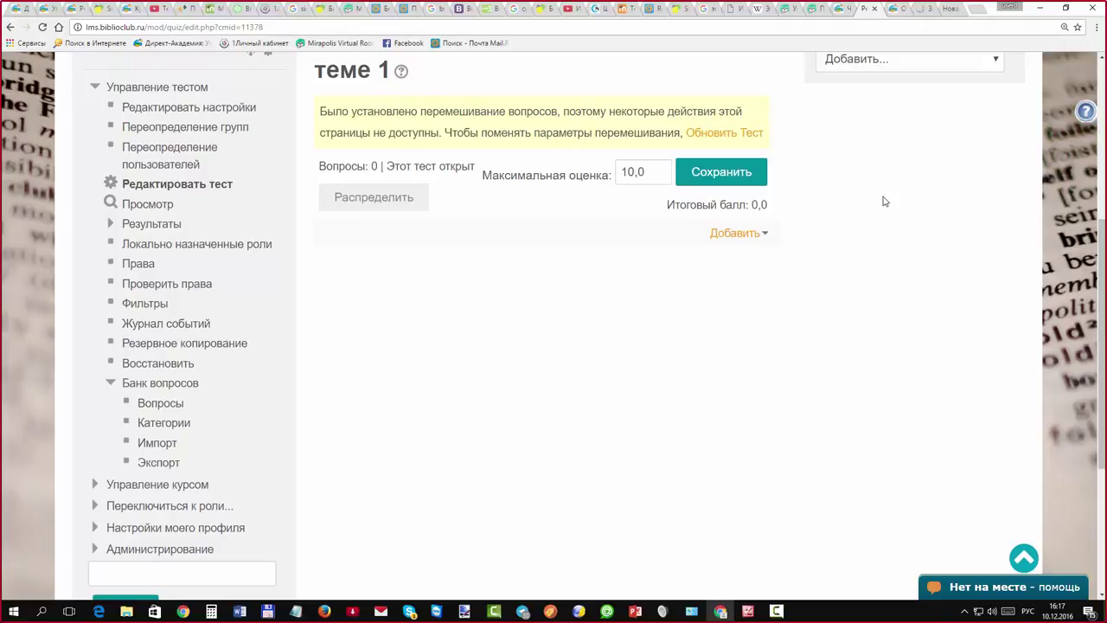
{"action": "key", "text": "ctrl+Tab"}
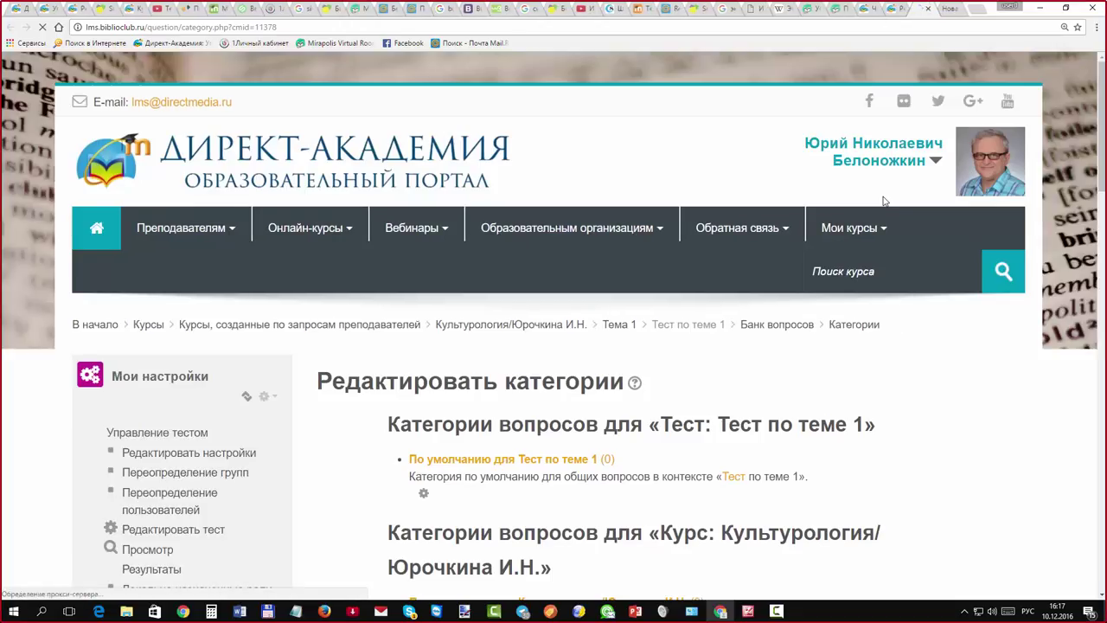
Examine the question categories listed for the test, the Культурология course, the course category and the system
{"action": "scroll", "coordinate": [884, 201], "scroll_direction": "down", "scroll_amount": 2}
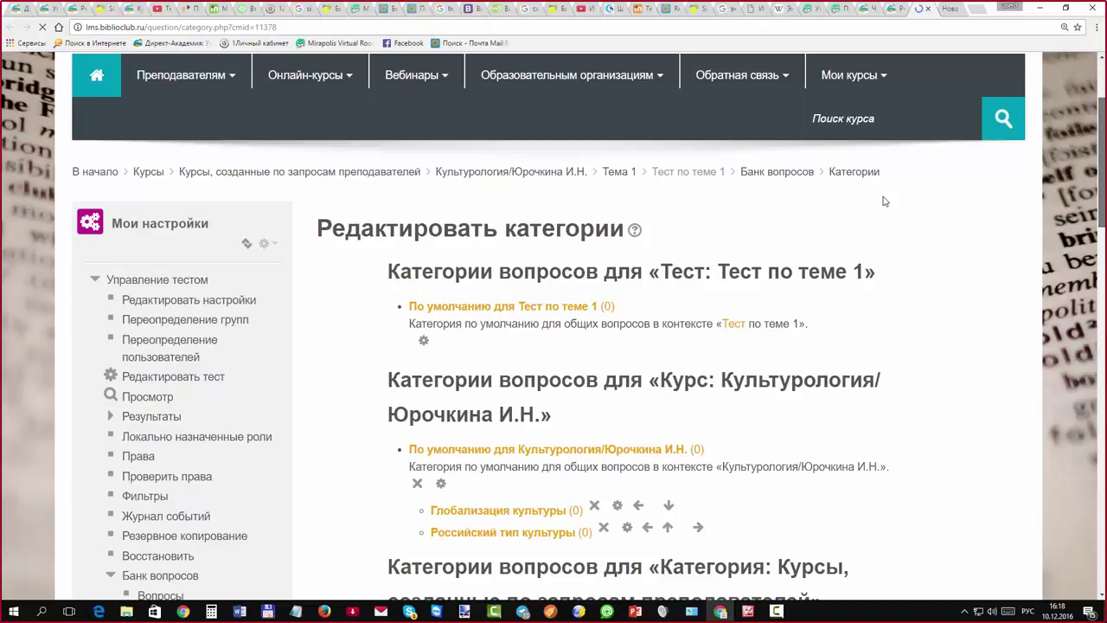
{"action": "scroll", "coordinate": [883, 201], "scroll_direction": "down", "scroll_amount": 2}
{"action": "scroll", "coordinate": [884, 201], "scroll_direction": "down", "scroll_amount": 1}
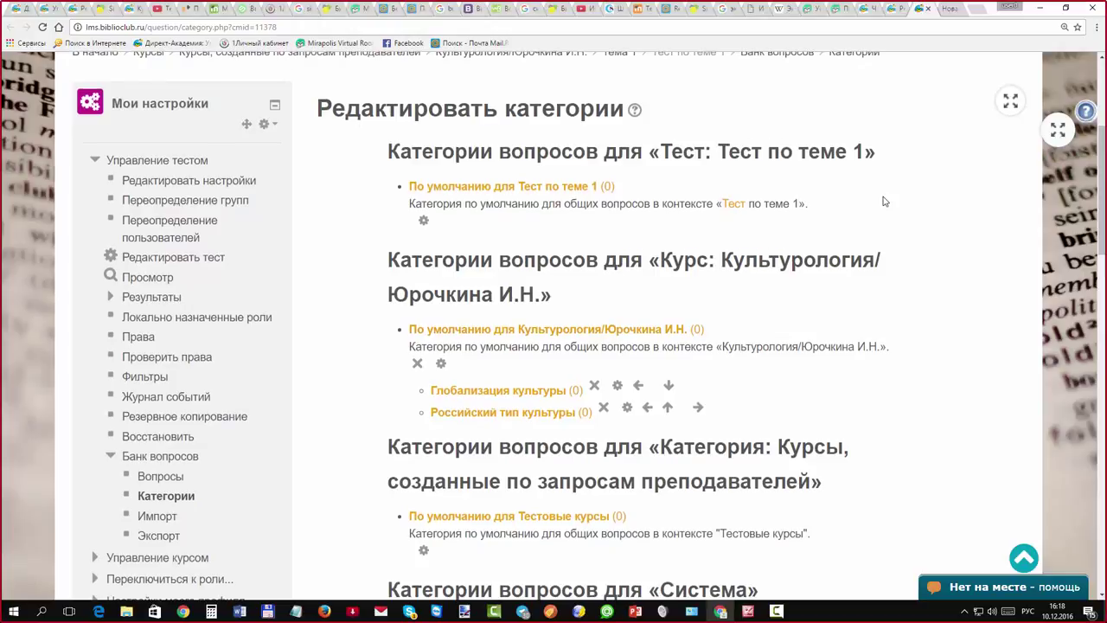
{"action": "scroll", "coordinate": [884, 202], "scroll_direction": "down", "scroll_amount": 1}
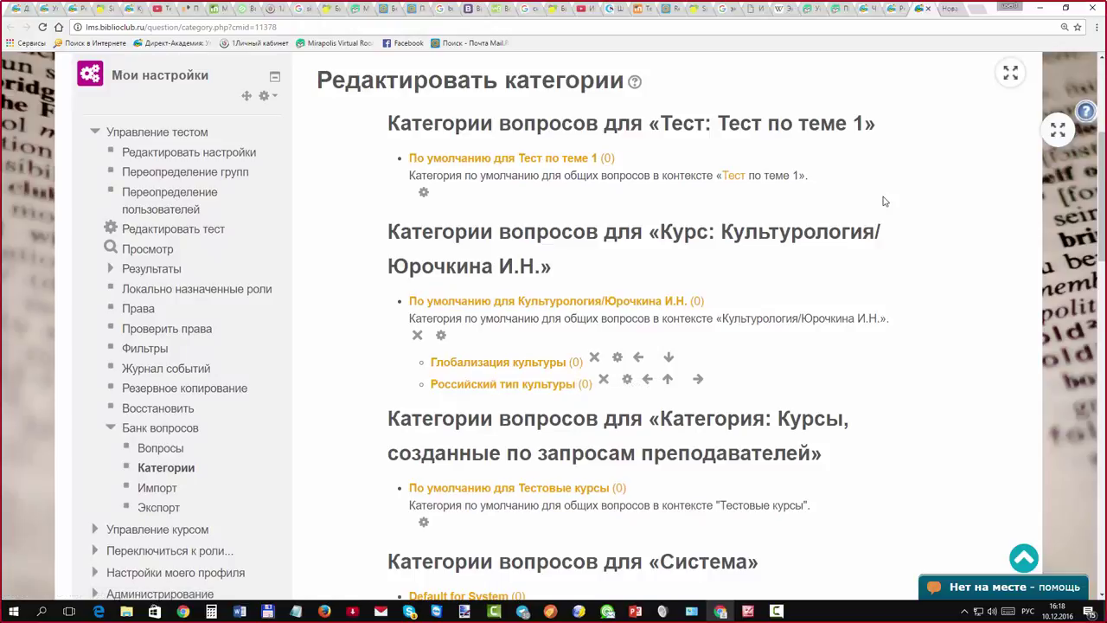
{"action": "scroll", "coordinate": [884, 202], "scroll_direction": "down", "scroll_amount": 1}
{"action": "scroll", "coordinate": [883, 202], "scroll_direction": "down", "scroll_amount": 2}
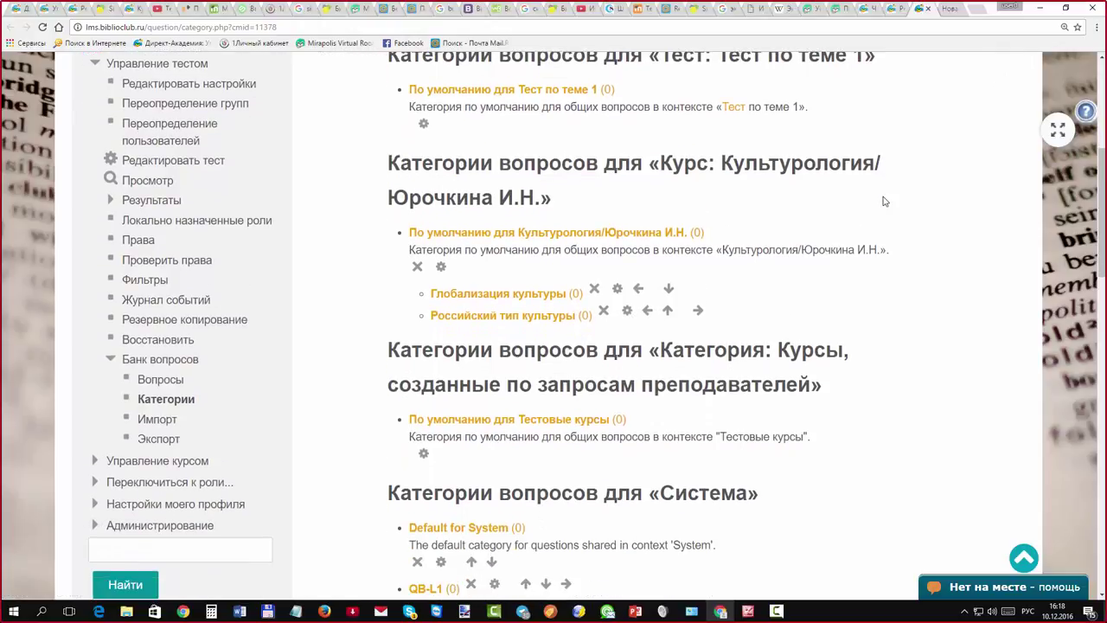
{"action": "scroll", "coordinate": [884, 202], "scroll_direction": "down", "scroll_amount": 3}
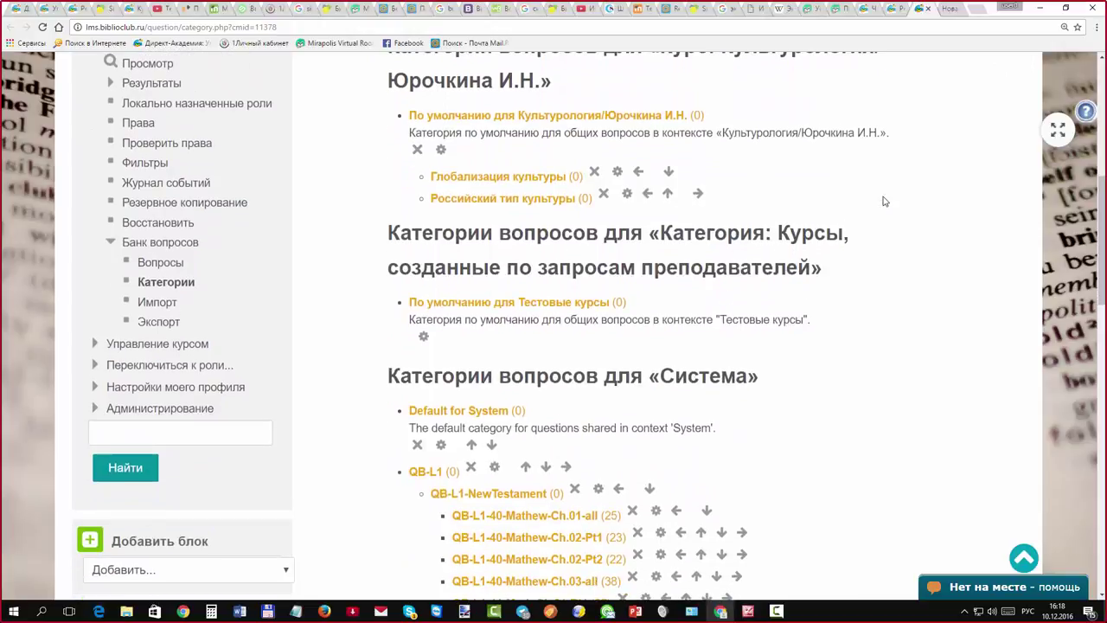
{"action": "scroll", "coordinate": [883, 202], "scroll_direction": "up", "scroll_amount": 2}
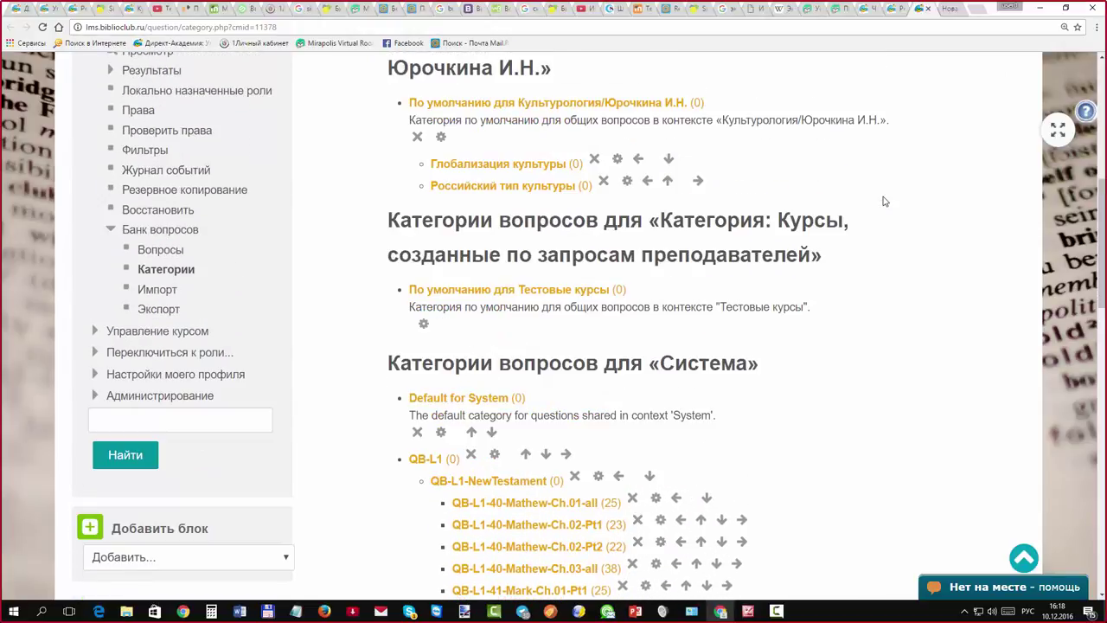
{"action": "scroll", "coordinate": [884, 202], "scroll_direction": "up", "scroll_amount": 6}
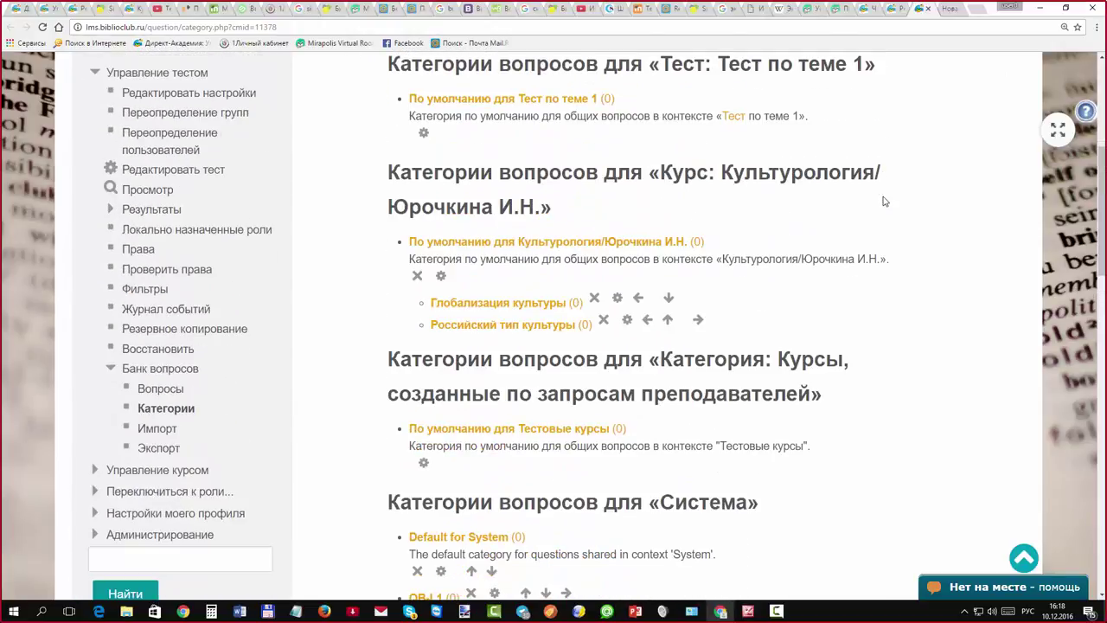
{"action": "scroll", "coordinate": [884, 202], "scroll_direction": "down", "scroll_amount": 2}
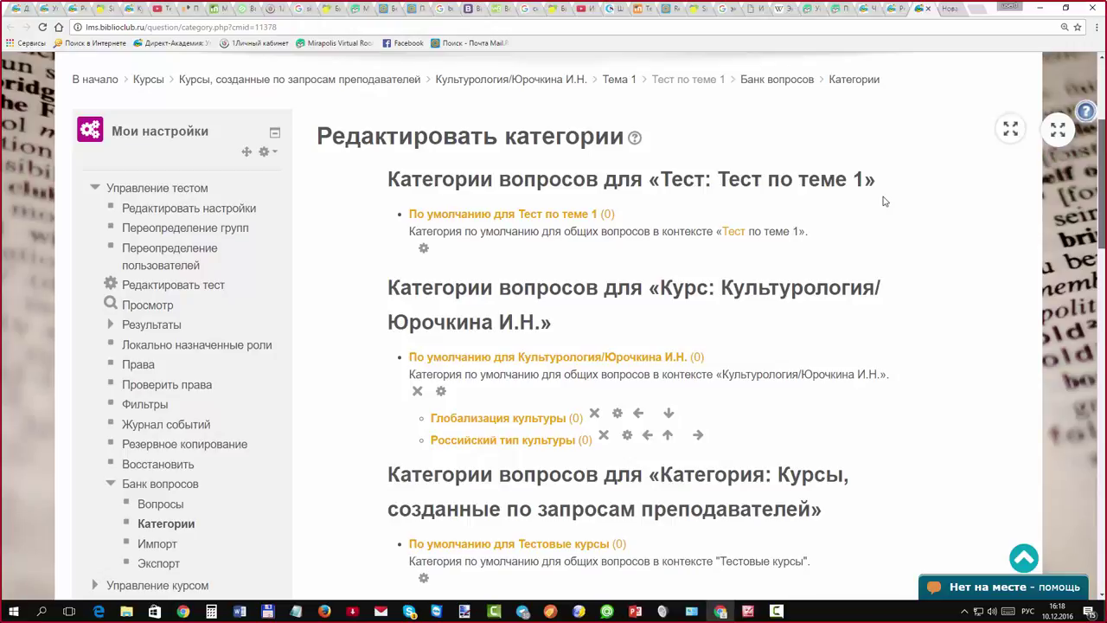
{"action": "scroll", "coordinate": [884, 202], "scroll_direction": "down", "scroll_amount": 1}
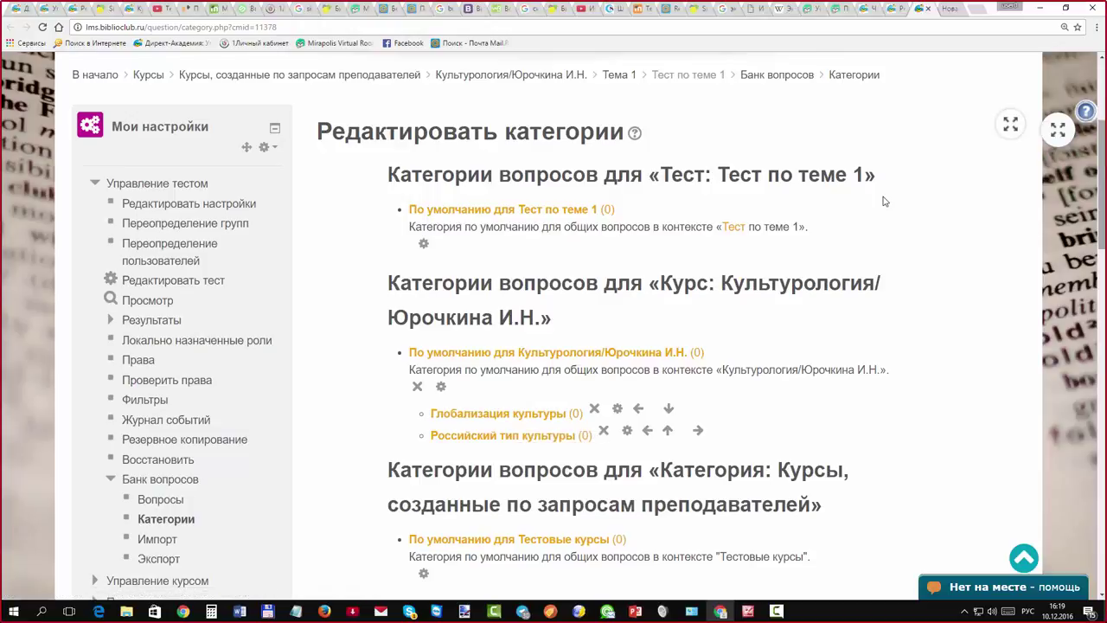
{"action": "scroll", "coordinate": [884, 202], "scroll_direction": "down", "scroll_amount": 1}
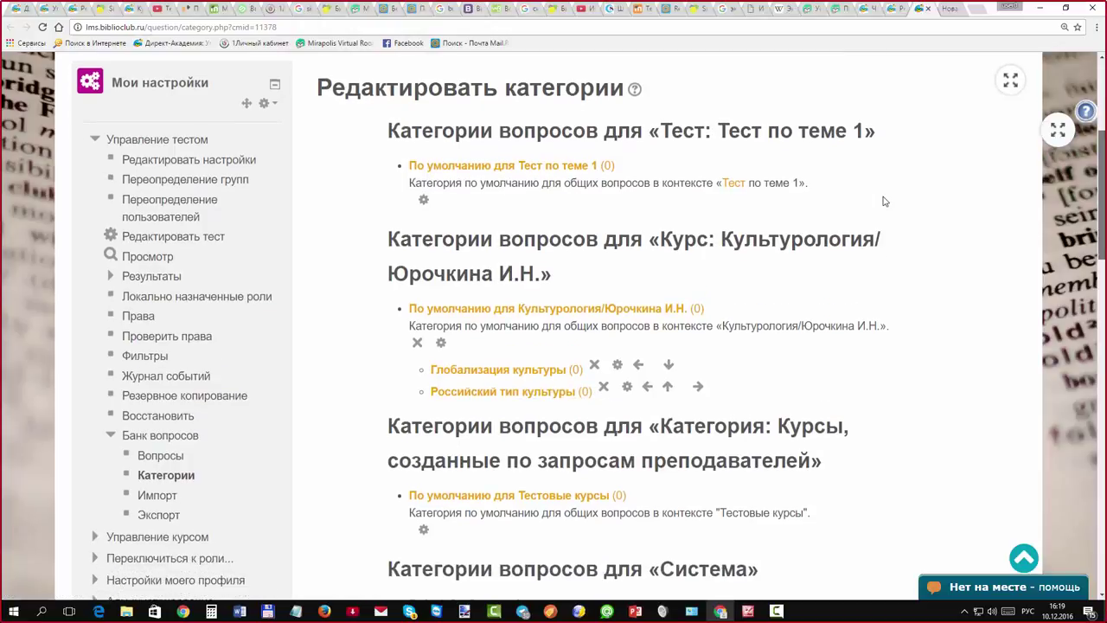
{"action": "scroll", "coordinate": [884, 201], "scroll_direction": "down", "scroll_amount": 1}
{"action": "scroll", "coordinate": [884, 201], "scroll_direction": "down", "scroll_amount": 1}
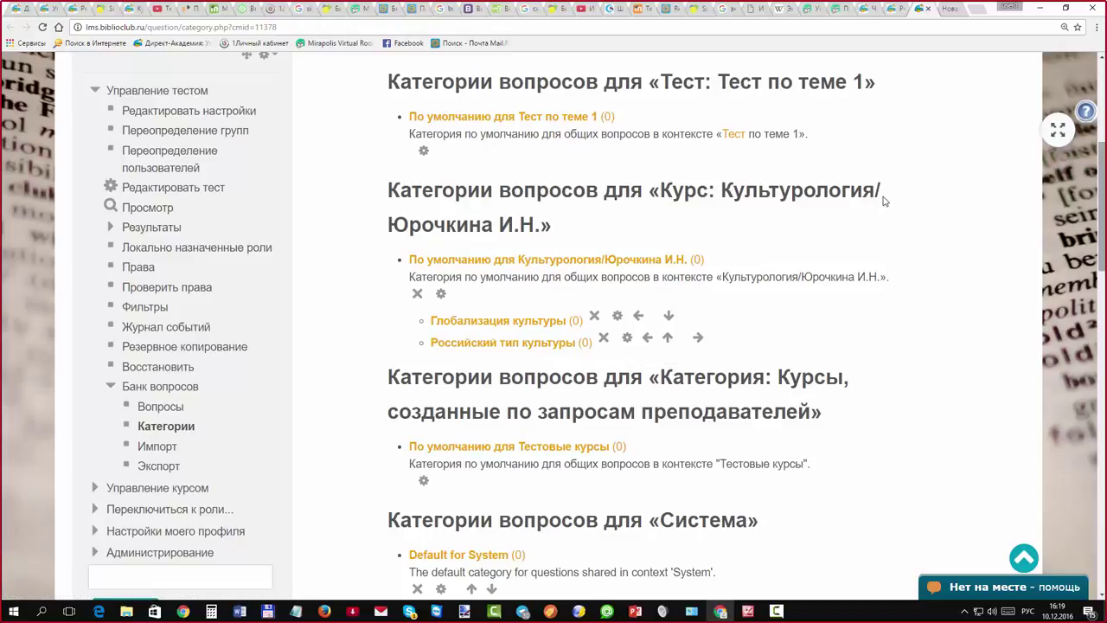
{"action": "scroll", "coordinate": [883, 200], "scroll_direction": "down", "scroll_amount": 1}
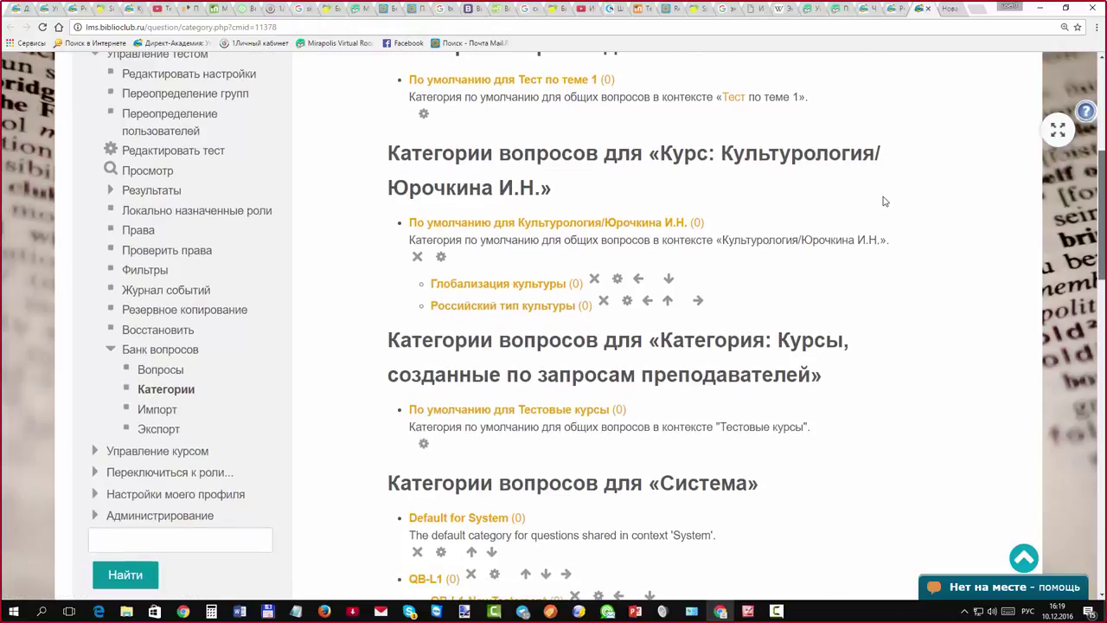
{"action": "scroll", "coordinate": [884, 201], "scroll_direction": "down", "scroll_amount": 1}
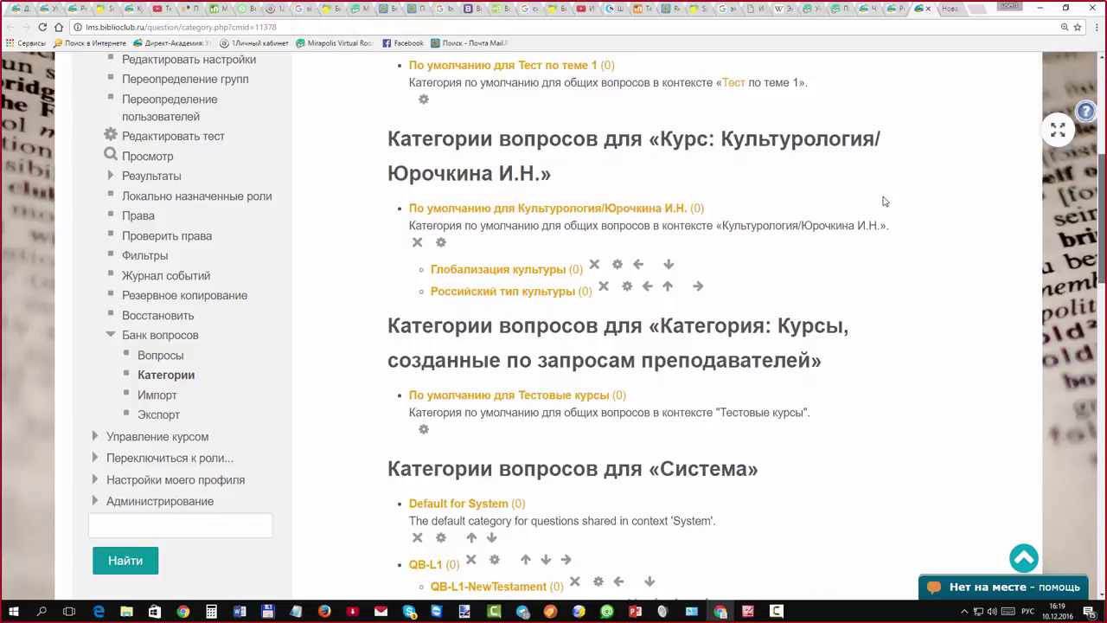
{"action": "scroll", "coordinate": [884, 201], "scroll_direction": "down", "scroll_amount": 1}
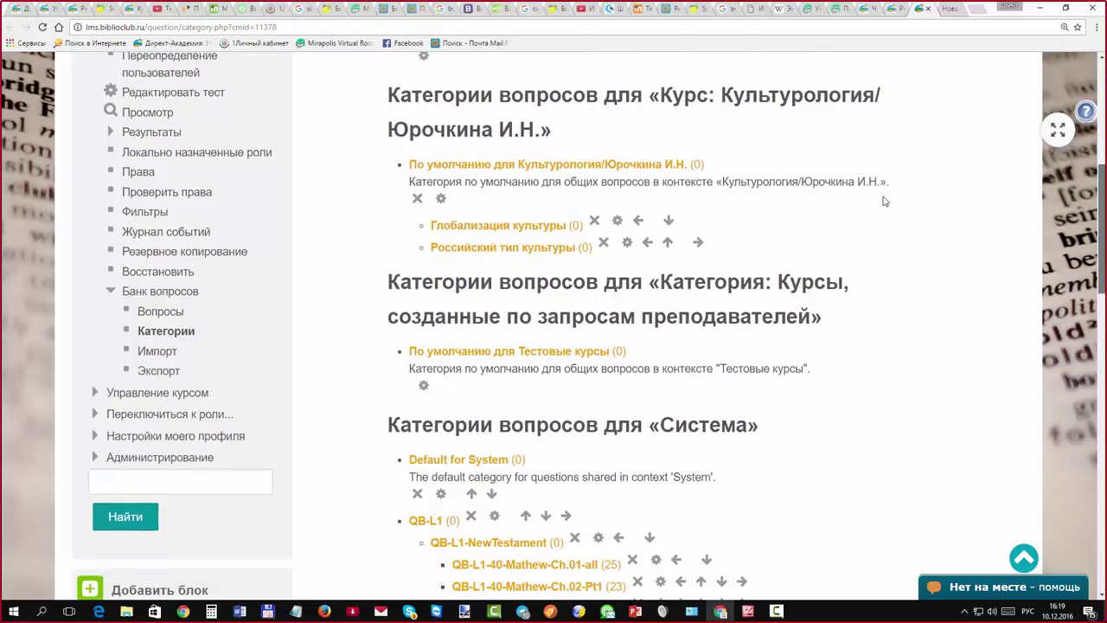
{"action": "scroll", "coordinate": [884, 201], "scroll_direction": "up", "scroll_amount": 1}
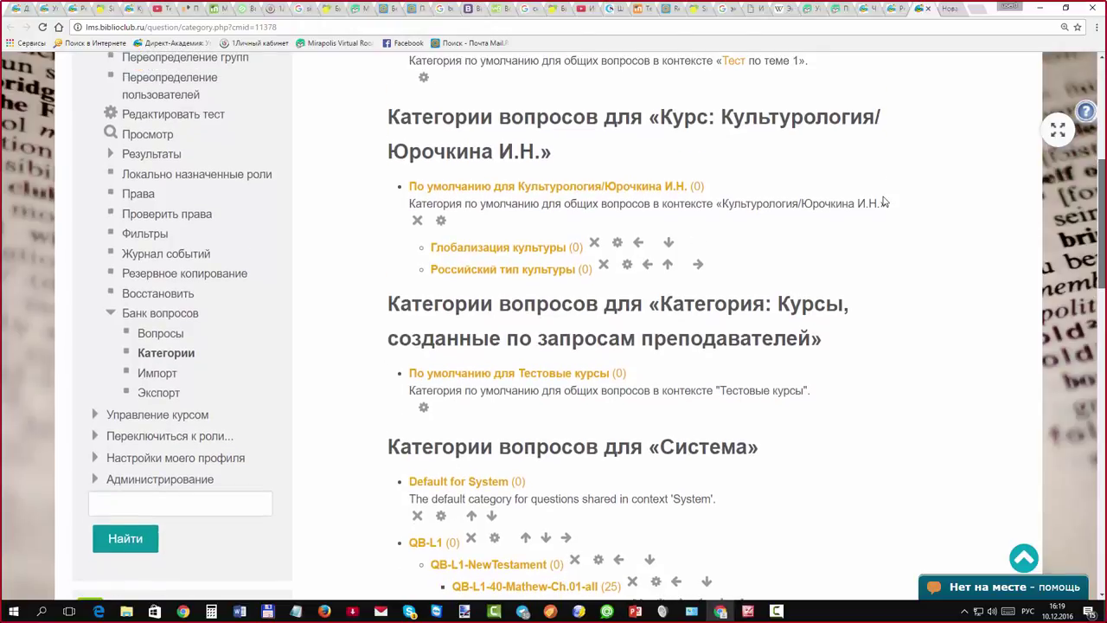
Rename the question category "Российский тип культуры" to "8. Российский тип культуры" and save it
{"action": "scroll", "coordinate": [884, 200], "scroll_direction": "up", "scroll_amount": 1}
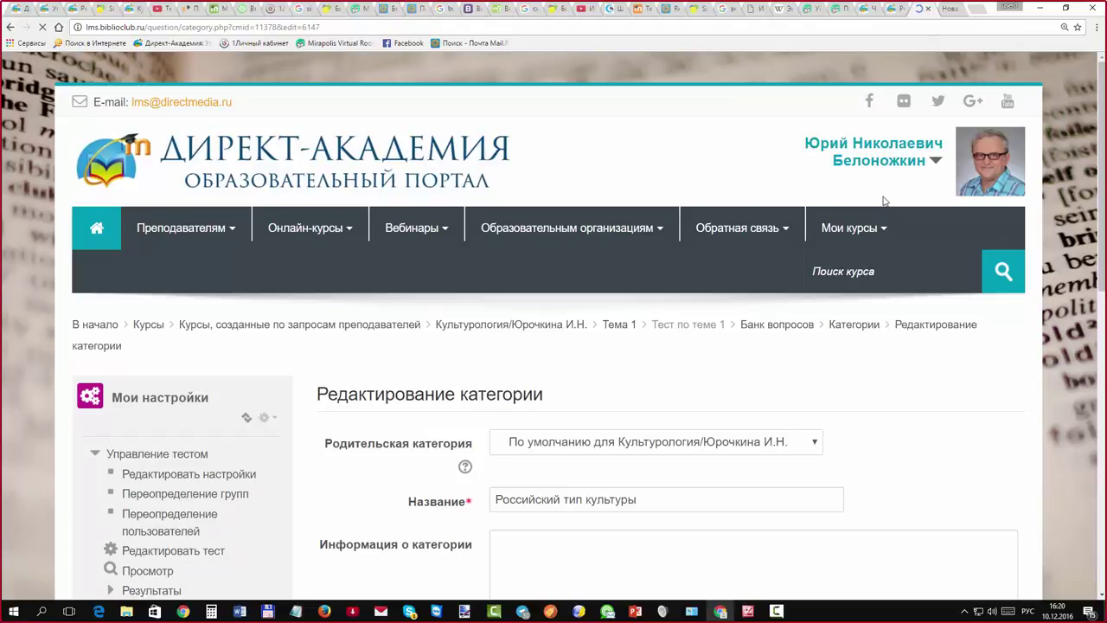
{"action": "type", "text": "8."}
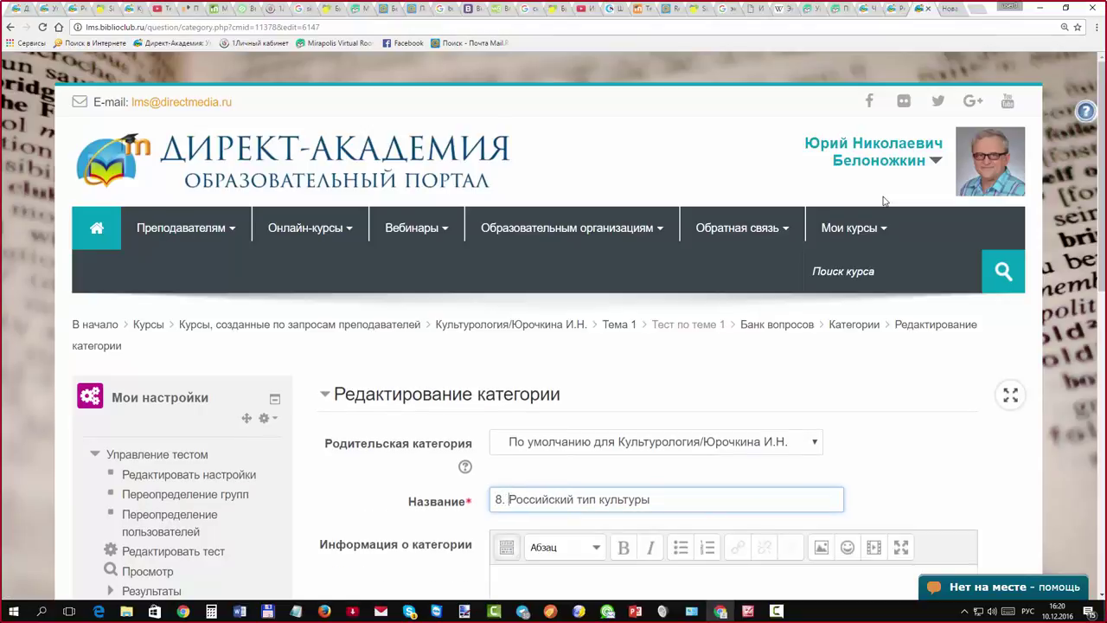
{"action": "scroll", "coordinate": [884, 201], "scroll_direction": "down", "scroll_amount": 5}
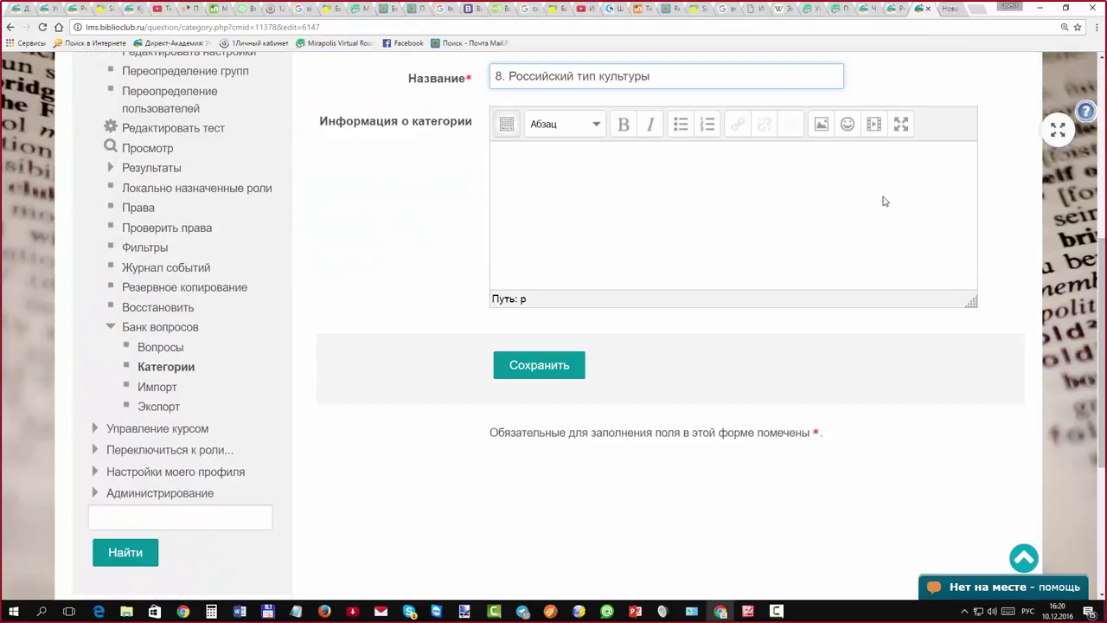
{"action": "key", "text": "Return"}
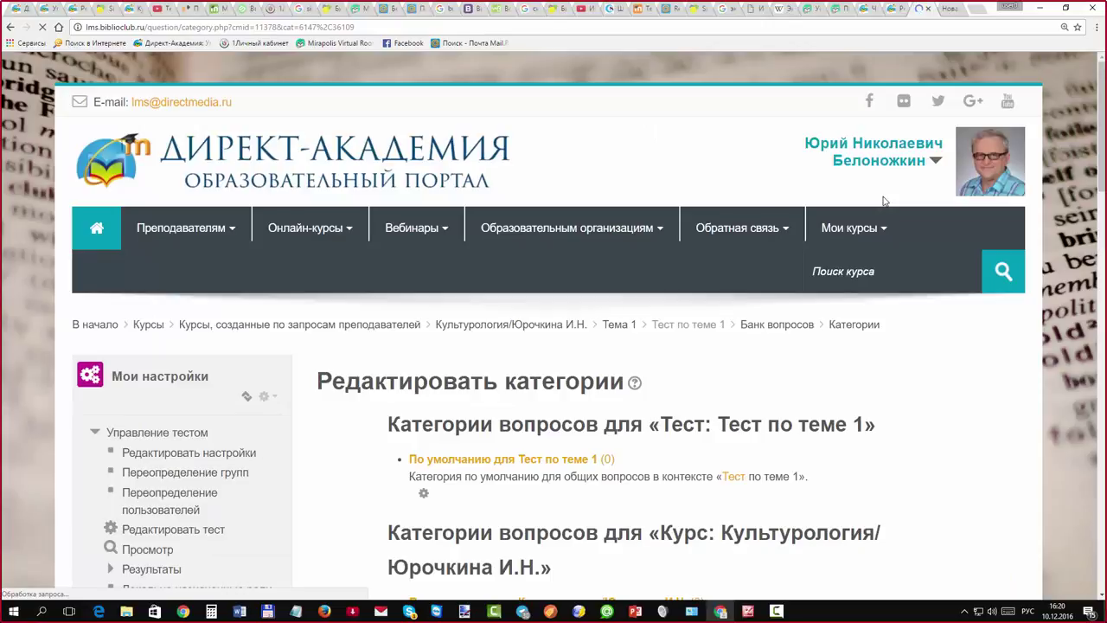
Open the category "8. Российский тип культуры" from the Культурология course's category list, then go to the question bank's Вопросы page
{"action": "scroll", "coordinate": [884, 200], "scroll_direction": "down", "scroll_amount": 1}
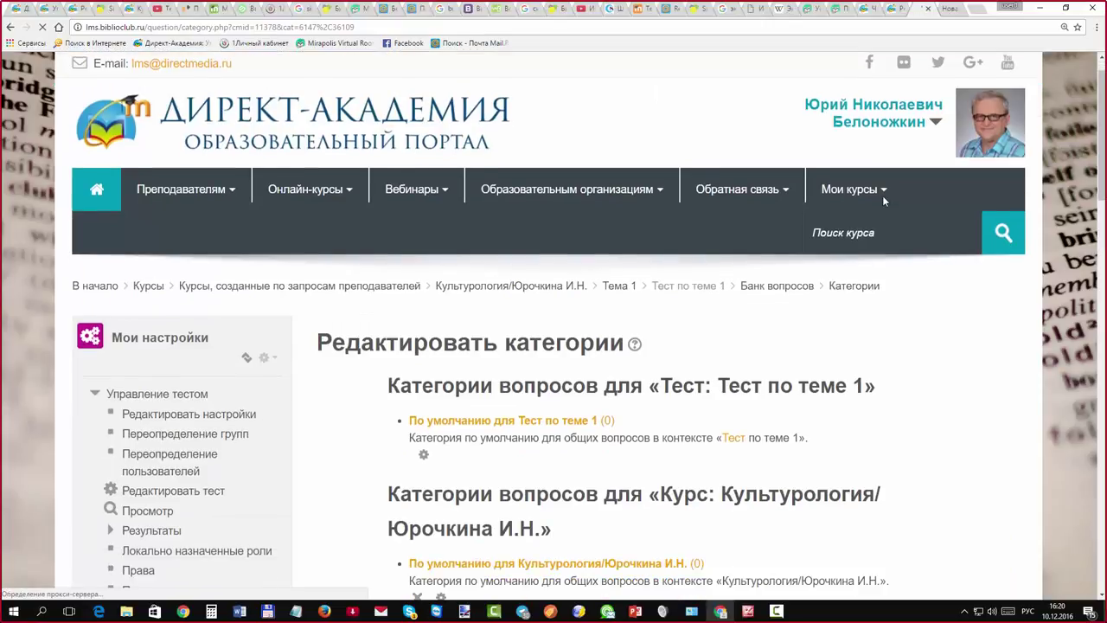
{"action": "scroll", "coordinate": [884, 200], "scroll_direction": "up", "scroll_amount": 1}
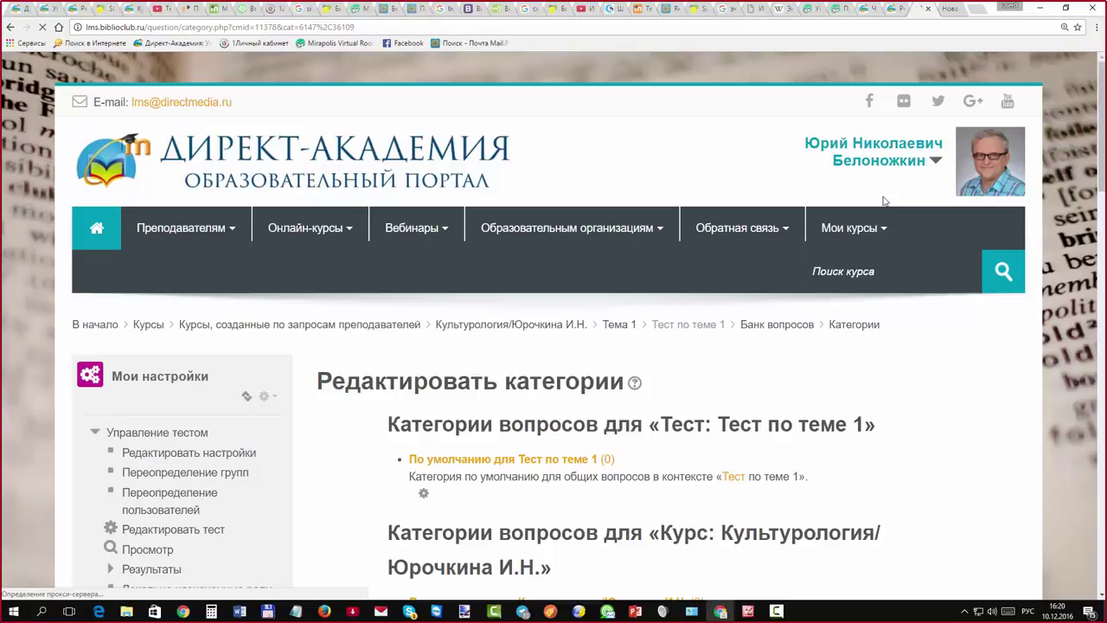
{"action": "scroll", "coordinate": [884, 200], "scroll_direction": "down", "scroll_amount": 6}
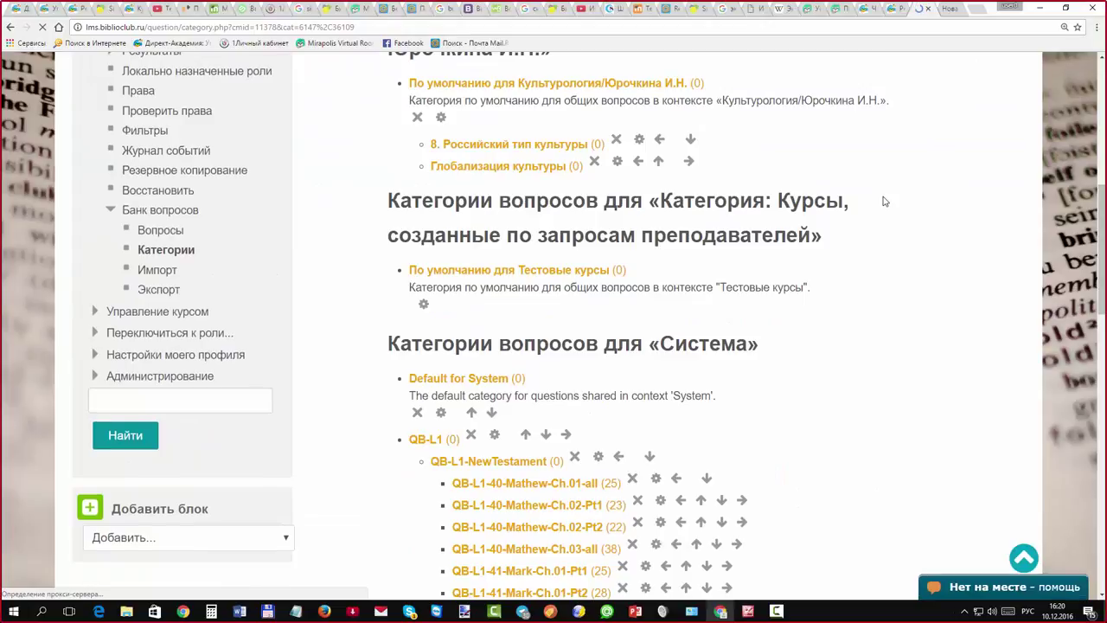
{"action": "scroll", "coordinate": [884, 201], "scroll_direction": "up", "scroll_amount": 3}
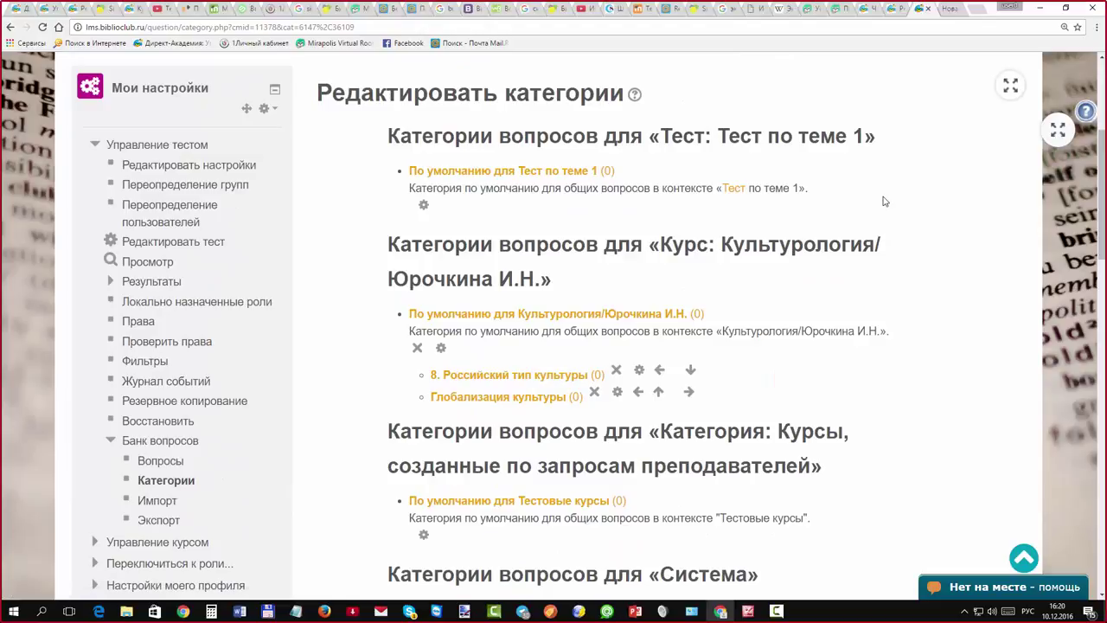
{"action": "scroll", "coordinate": [883, 200], "scroll_direction": "down", "scroll_amount": 1}
{"action": "scroll", "coordinate": [883, 200], "scroll_direction": "up", "scroll_amount": 1}
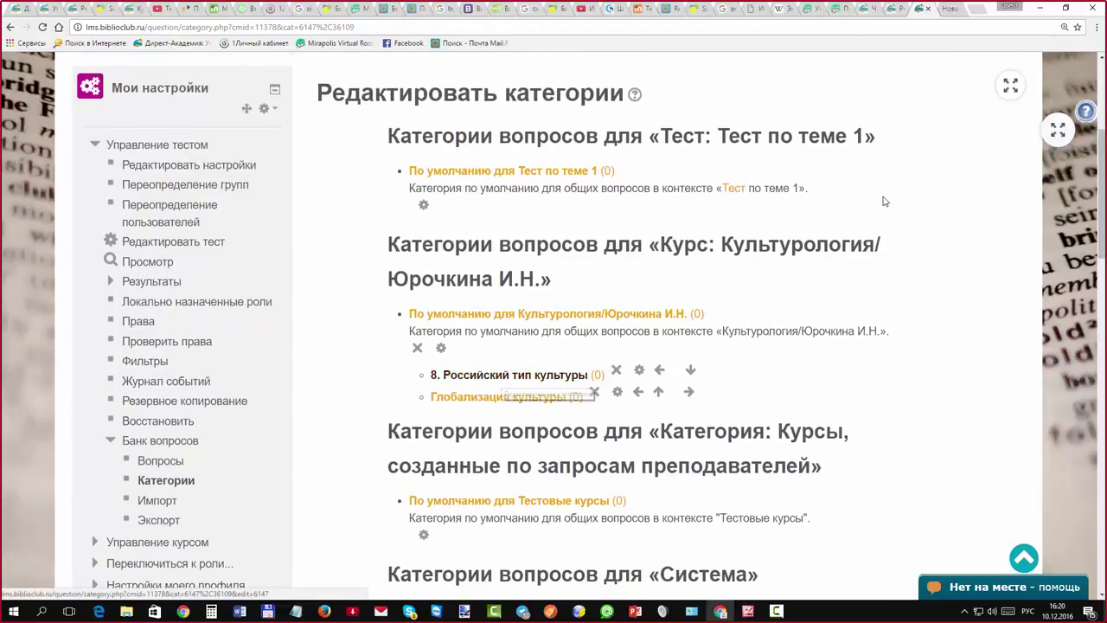
{"action": "left_click", "coordinate": [511, 374]}
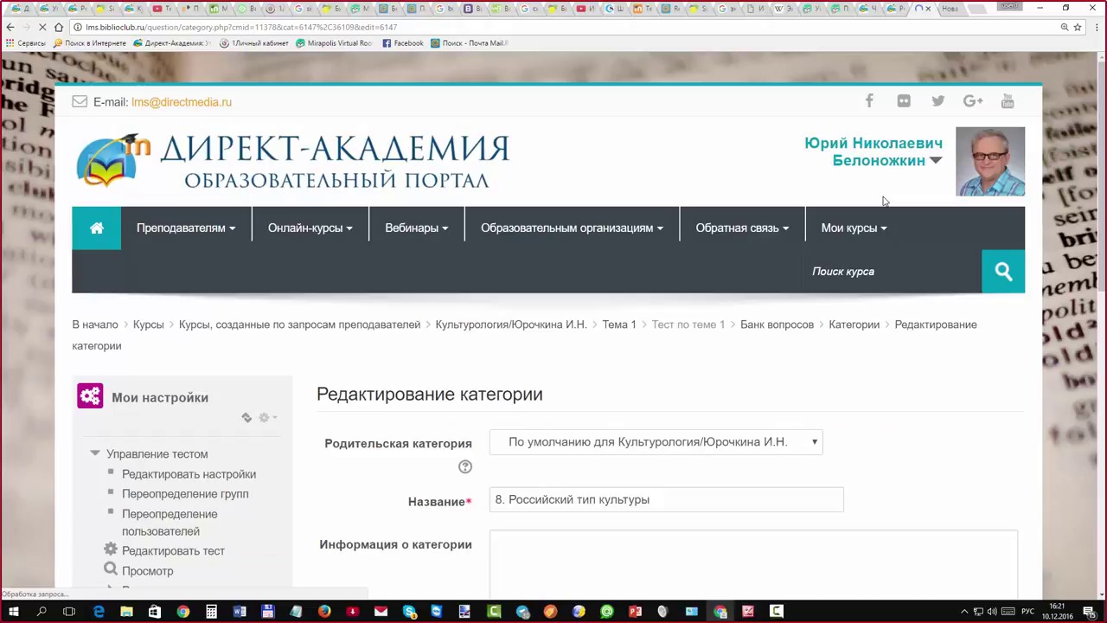
{"action": "scroll", "coordinate": [884, 200], "scroll_direction": "down", "scroll_amount": 1}
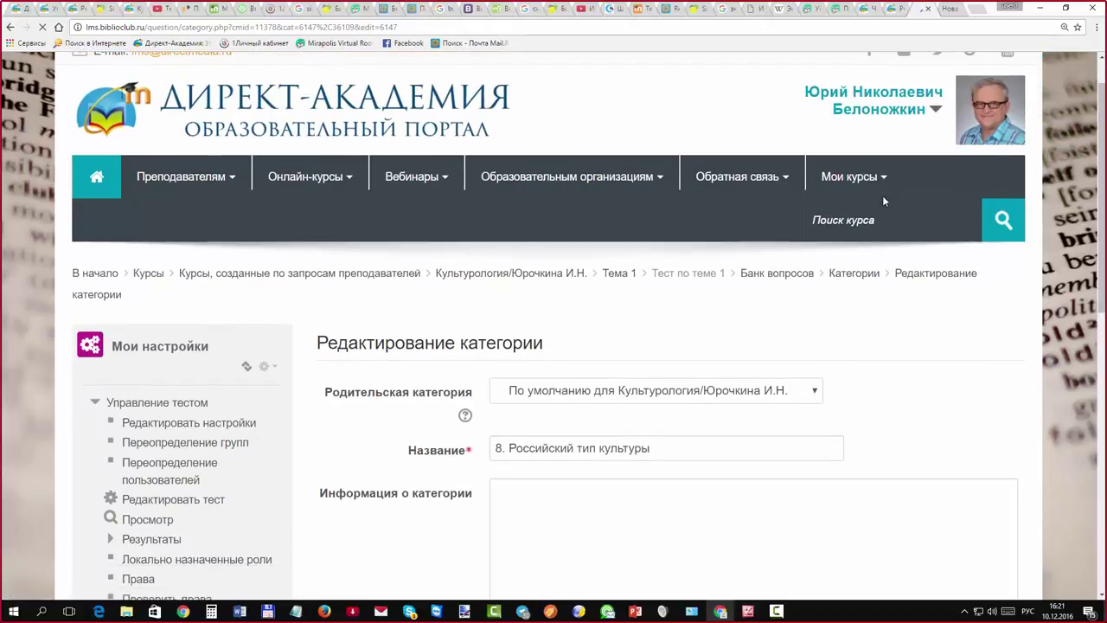
{"action": "scroll", "coordinate": [884, 200], "scroll_direction": "down", "scroll_amount": 5}
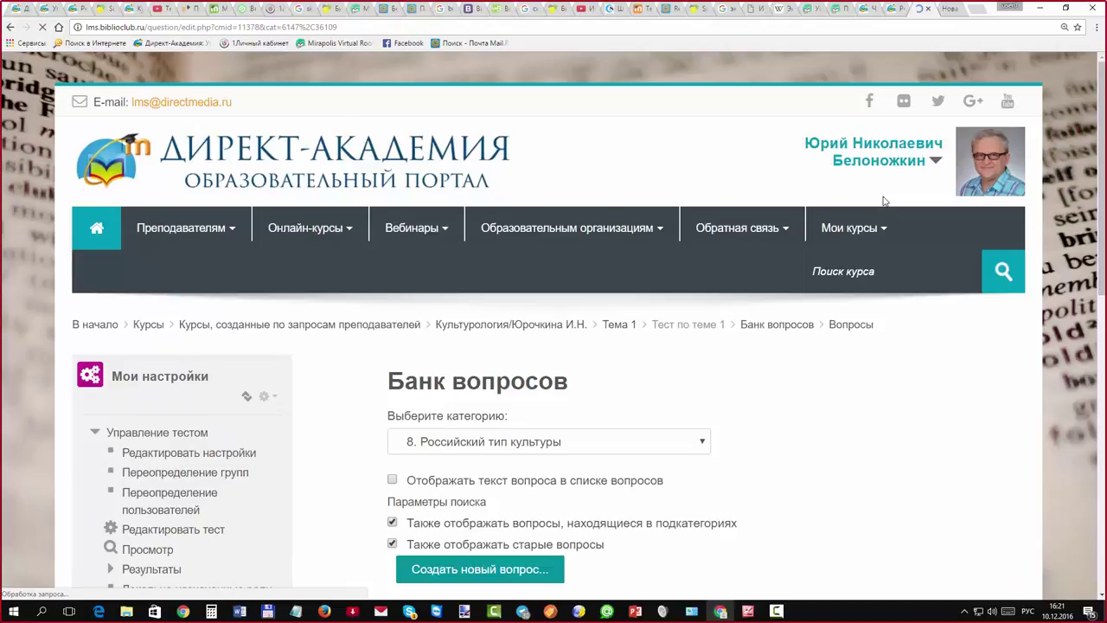
Examine the test, course, course-category and system question categories selectable on the Вопросы page, without changing the selection
{"action": "scroll", "coordinate": [884, 201], "scroll_direction": "down", "scroll_amount": 1}
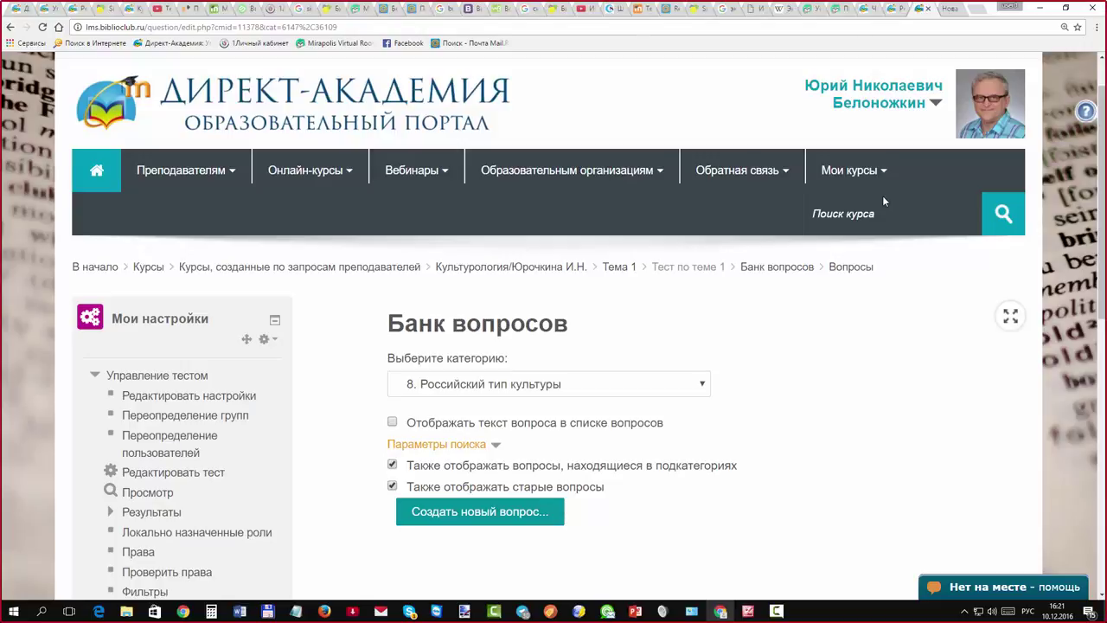
{"action": "key", "text": "alt+Down"}
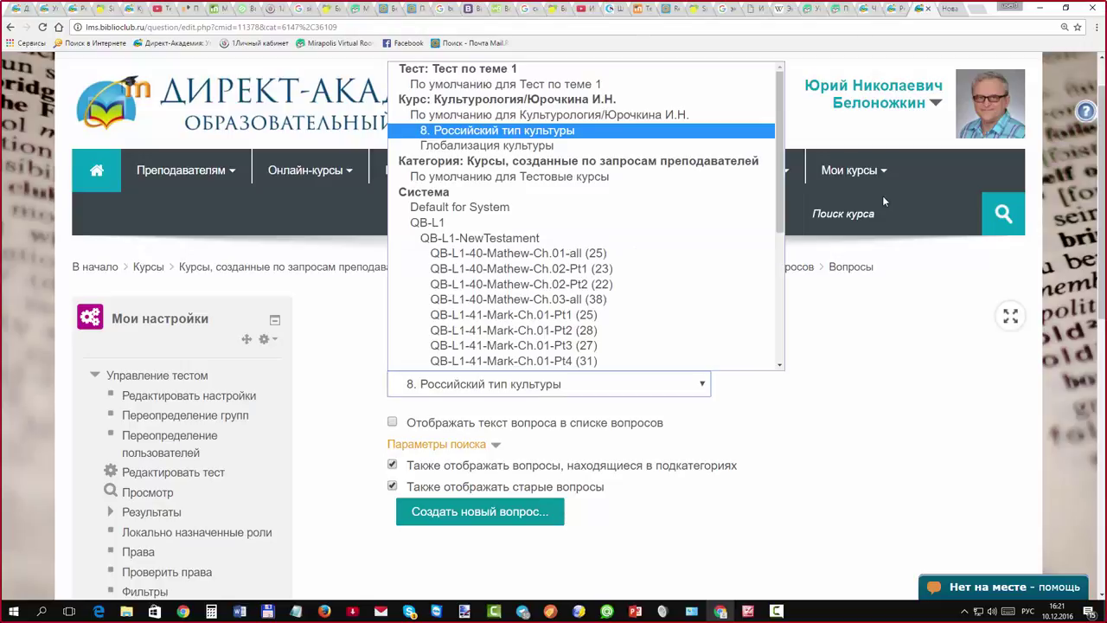
{"action": "key", "text": "Down"}
{"action": "key", "text": "Down"}
{"action": "key", "text": "Down"}
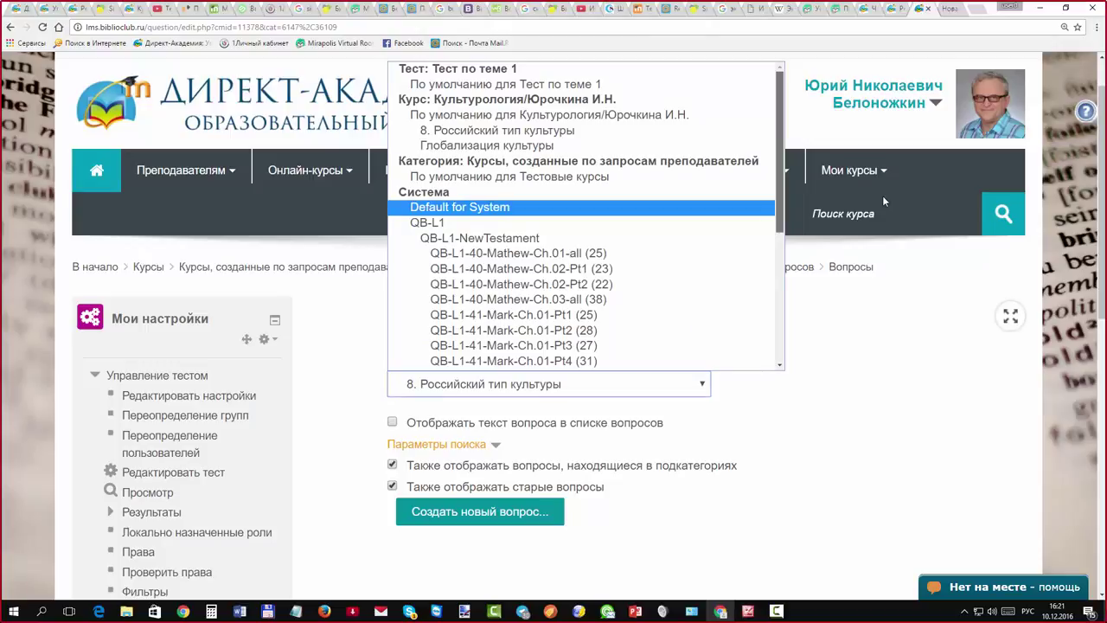
{"action": "key", "text": "Up"}
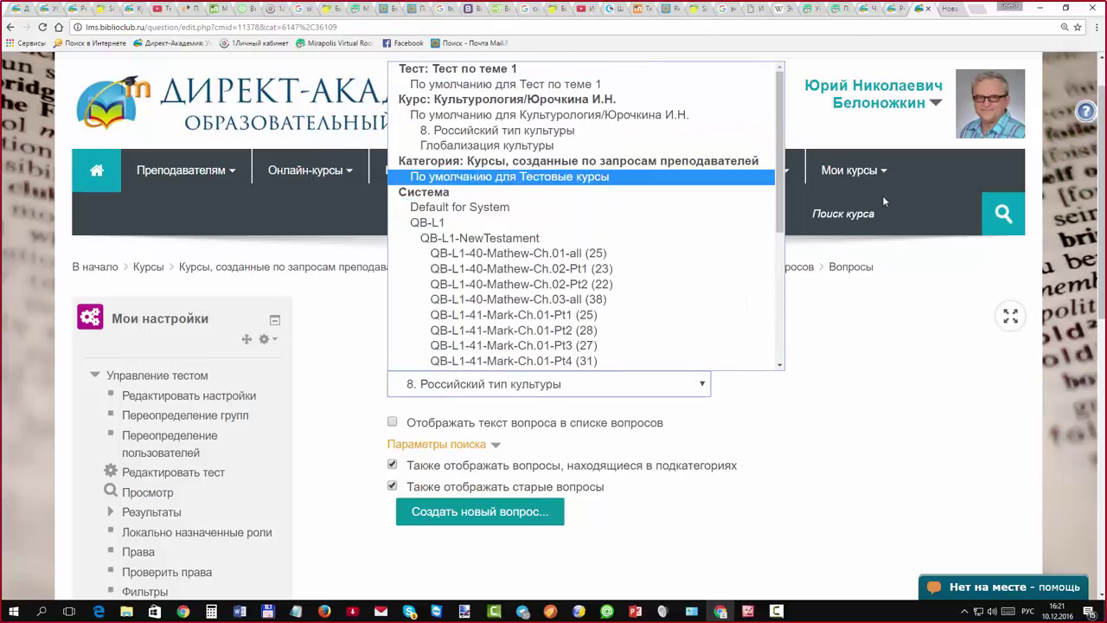
{"action": "key", "text": "Up"}
{"action": "key", "text": "Up"}
{"action": "key", "text": "Up"}
{"action": "key", "text": "Up"}
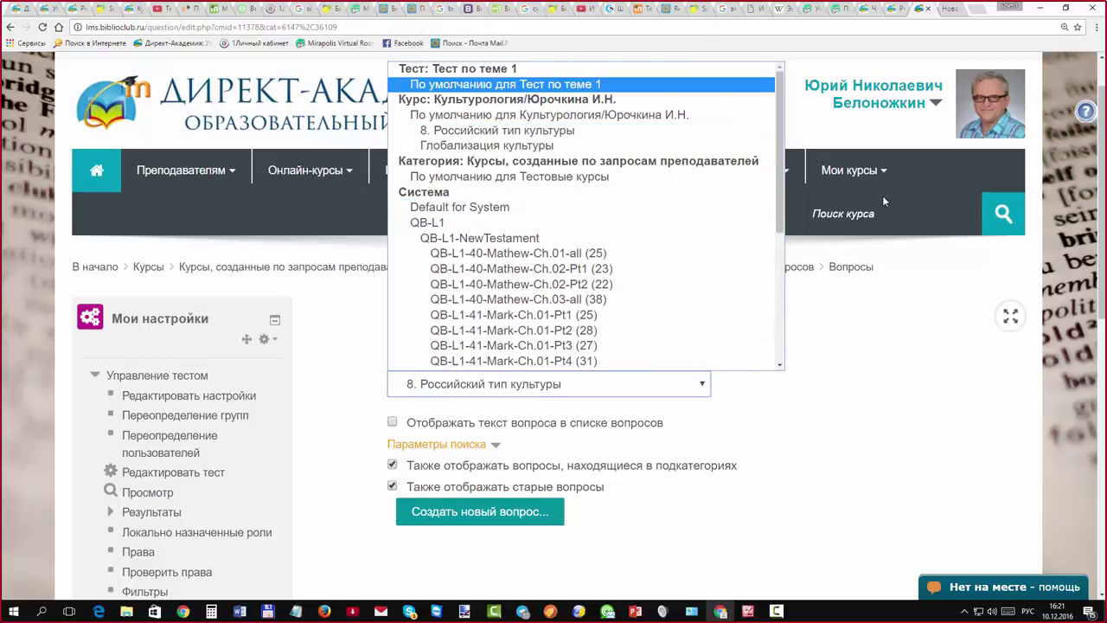
{"action": "key", "text": "Down"}
{"action": "key", "text": "Down"}
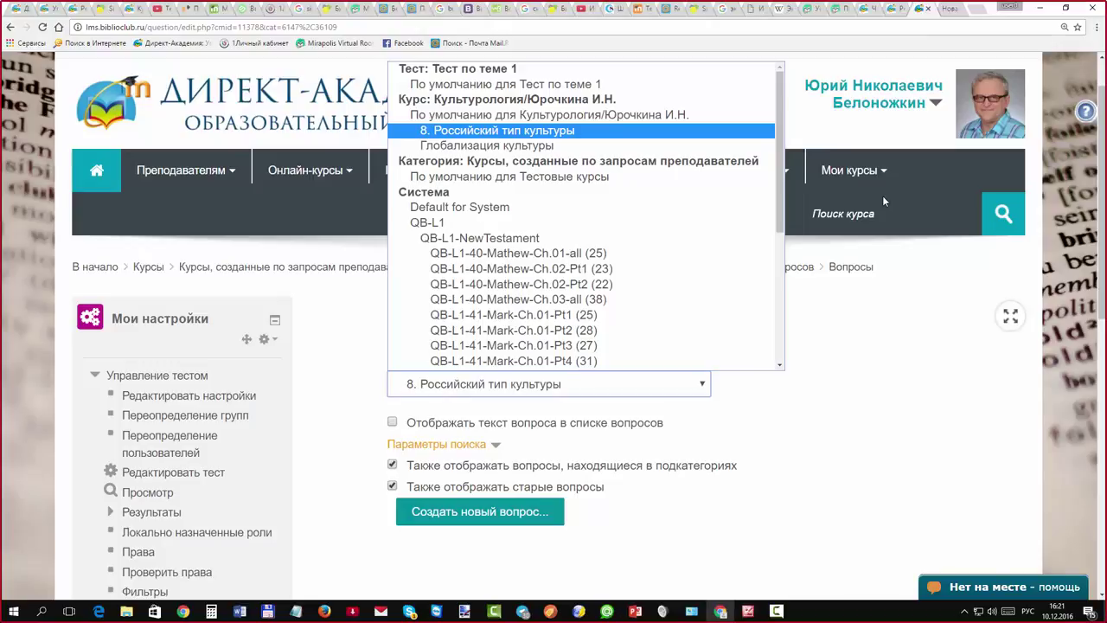
{"action": "key", "text": "Up"}
{"action": "key", "text": "Up"}
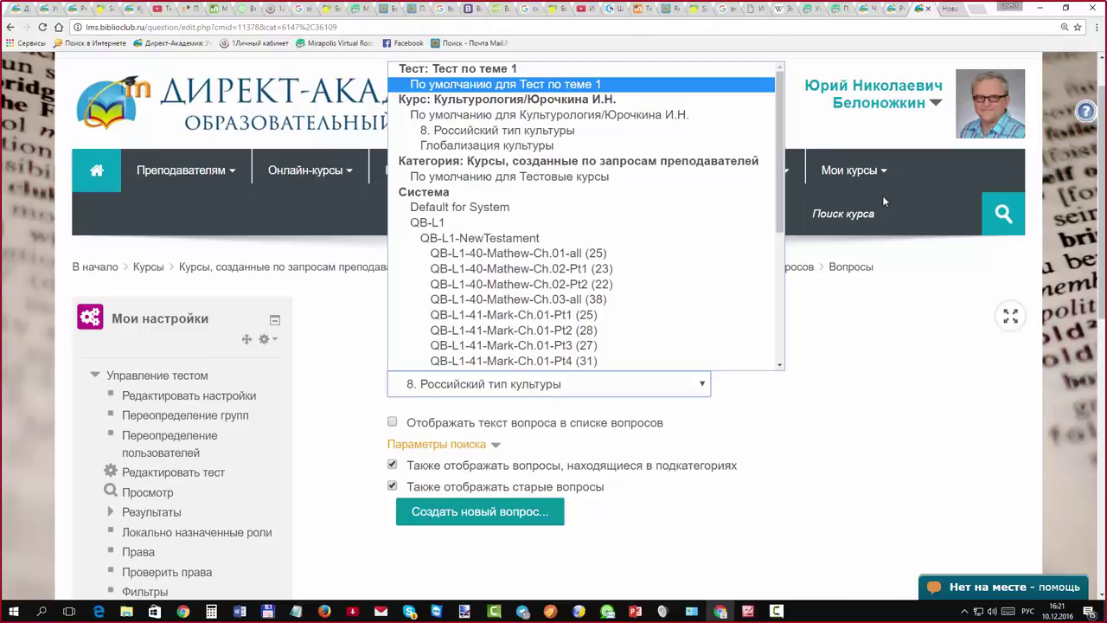
{"action": "key", "text": "Down"}
{"action": "key", "text": "Down"}
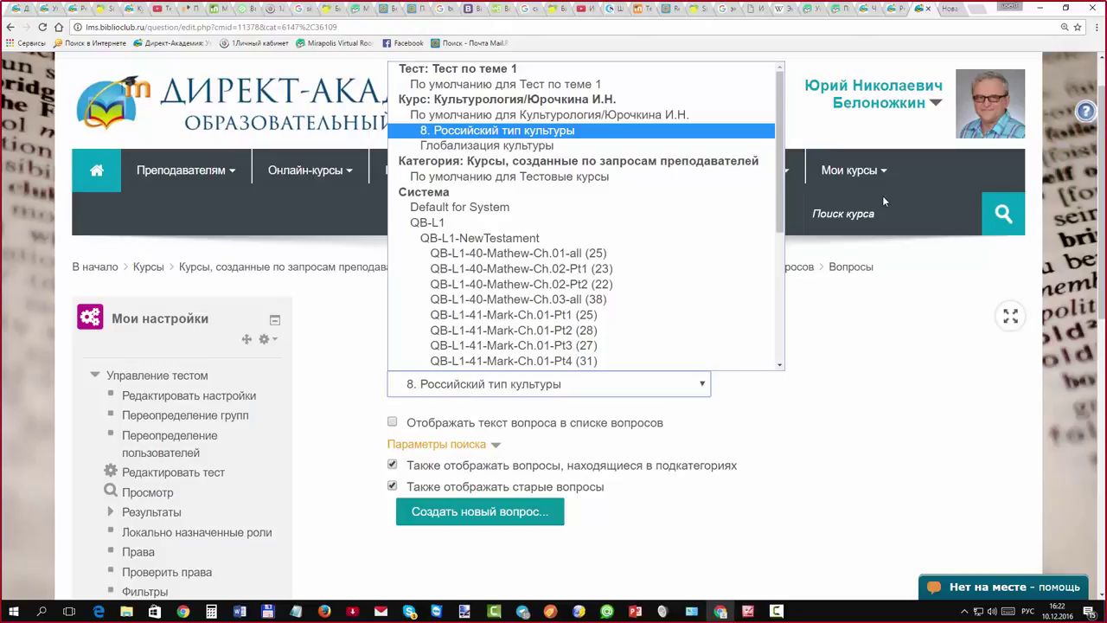
{"action": "key", "text": "Up"}
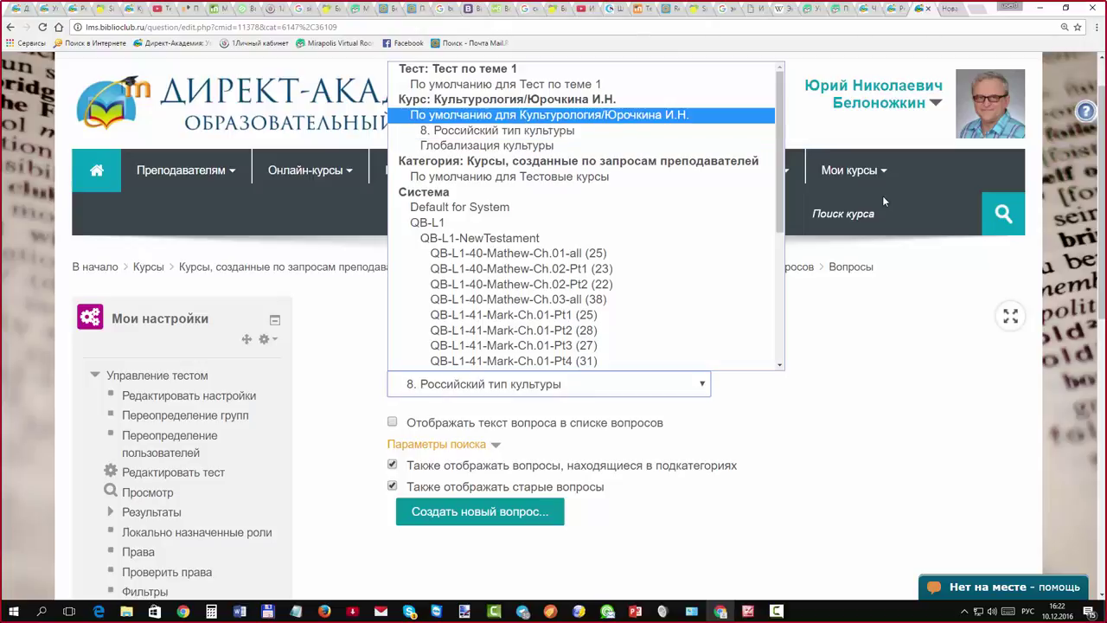
{"action": "key", "text": "Down"}
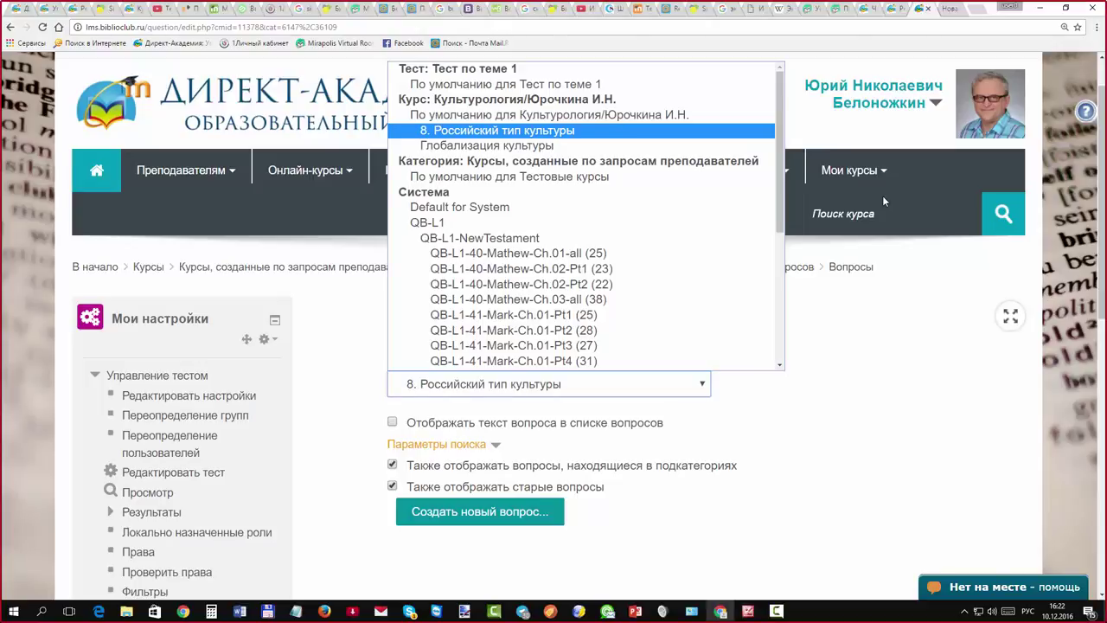
{"action": "key", "text": "Down"}
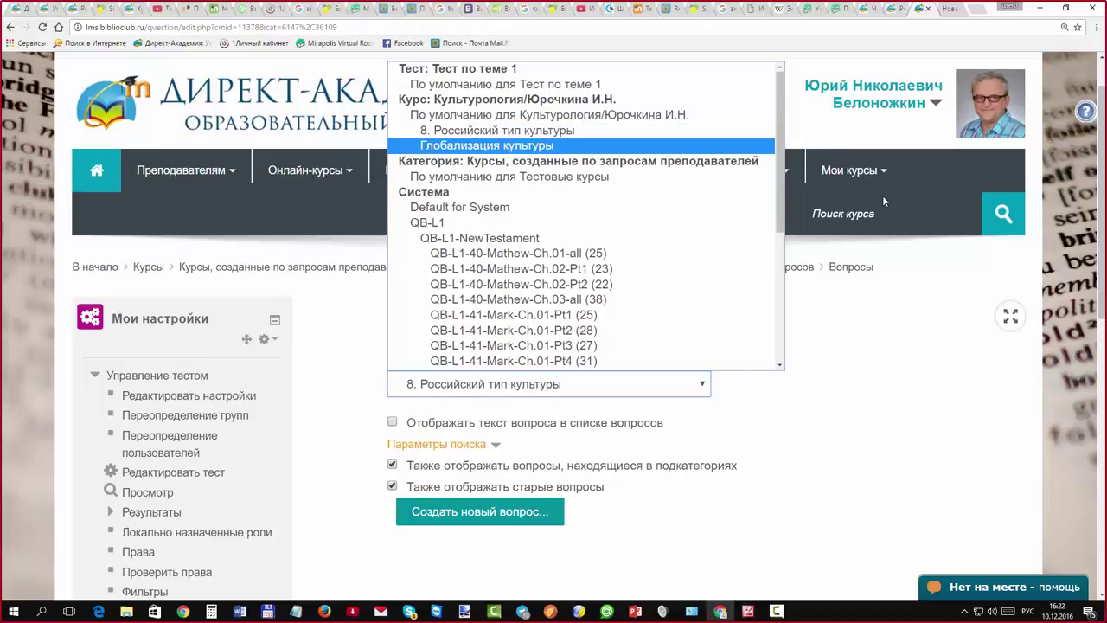
{"action": "key", "text": "Up"}
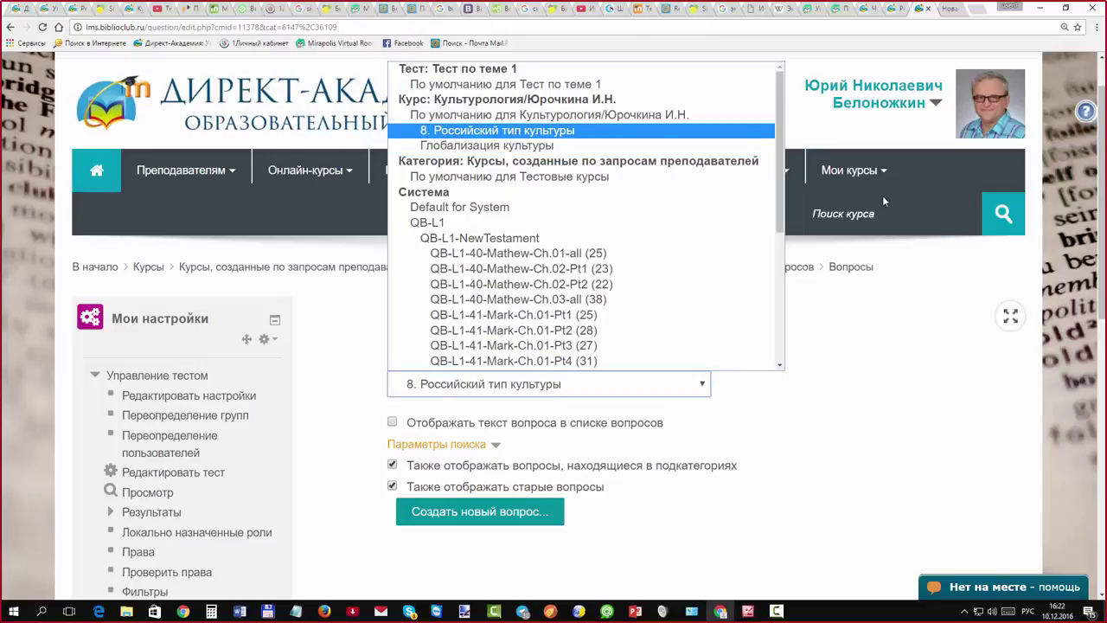
{"action": "key", "text": "Down"}
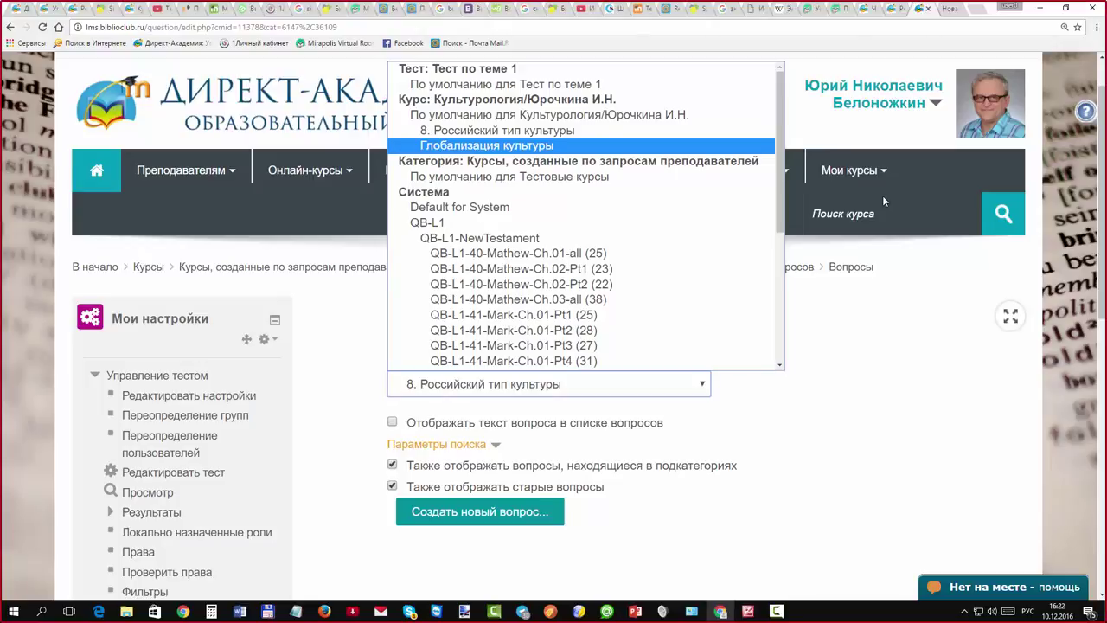
{"action": "key", "text": "Up"}
{"action": "key", "text": "Down"}
{"action": "key", "text": "Up"}
{"action": "key", "text": "Down"}
{"action": "key", "text": "Up"}
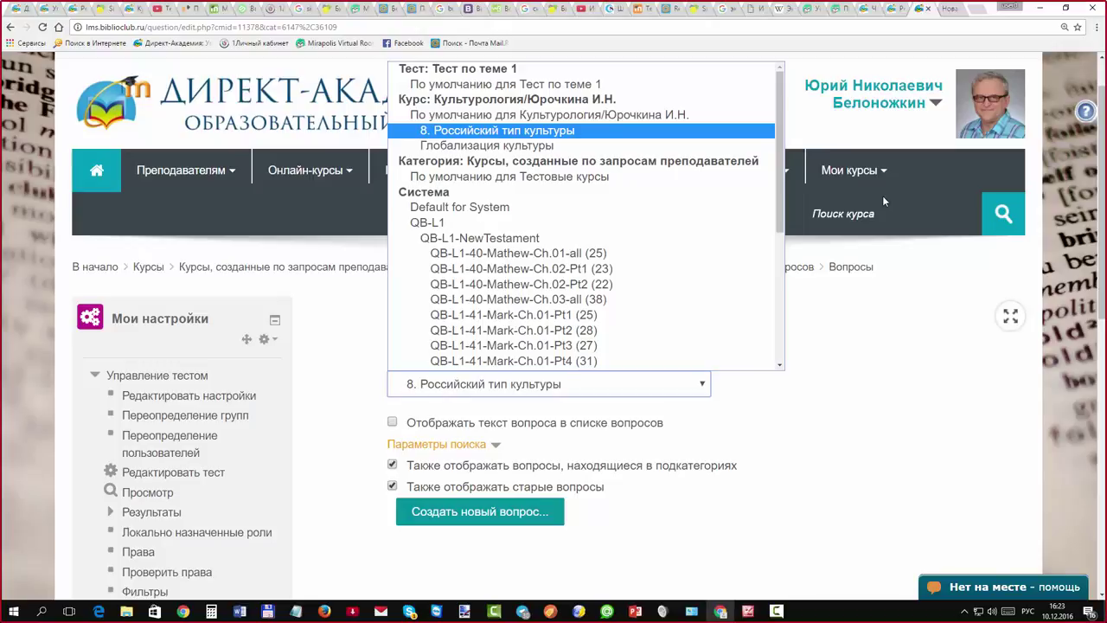
{"action": "key", "text": "Up"}
{"action": "key", "text": "Up"}
{"action": "left_click", "coordinate": [883, 202]}
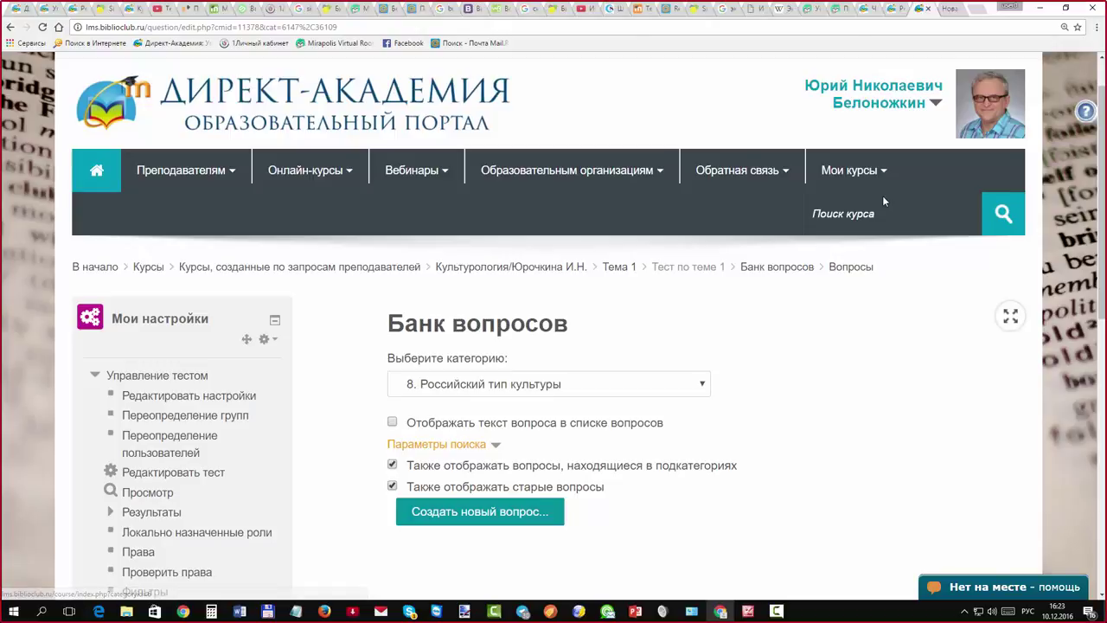
Review the selectable question categories again, ending on "8. Российский тип культуры" under the Культурология course
{"action": "scroll", "coordinate": [883, 202], "scroll_direction": "up", "scroll_amount": 2}
{"action": "scroll", "coordinate": [884, 201], "scroll_direction": "down", "scroll_amount": 2}
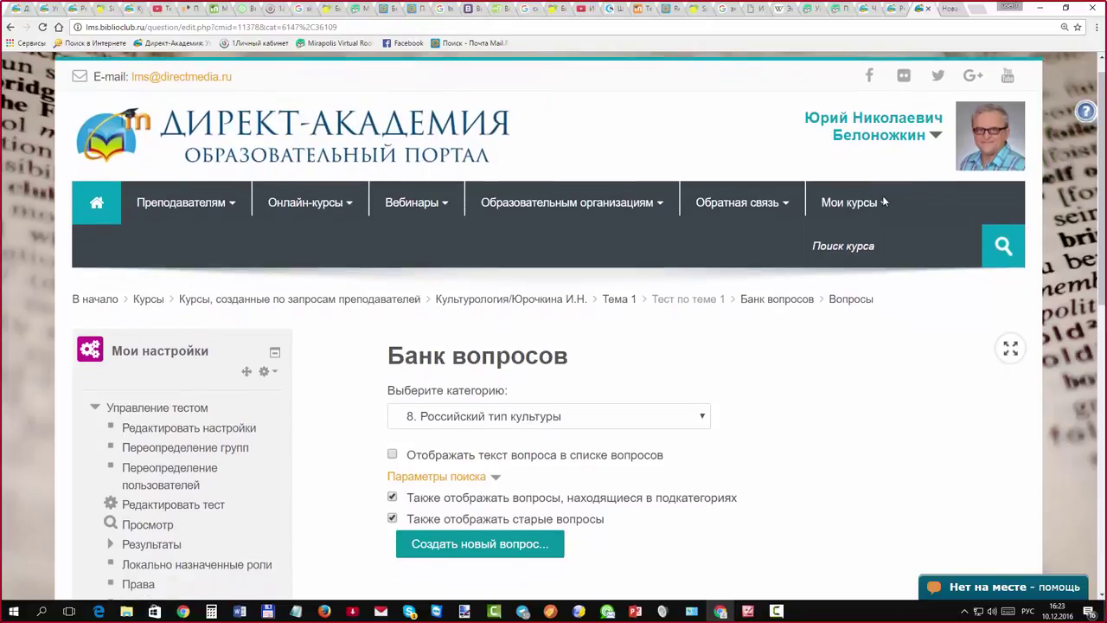
{"action": "scroll", "coordinate": [884, 201], "scroll_direction": "down", "scroll_amount": 1}
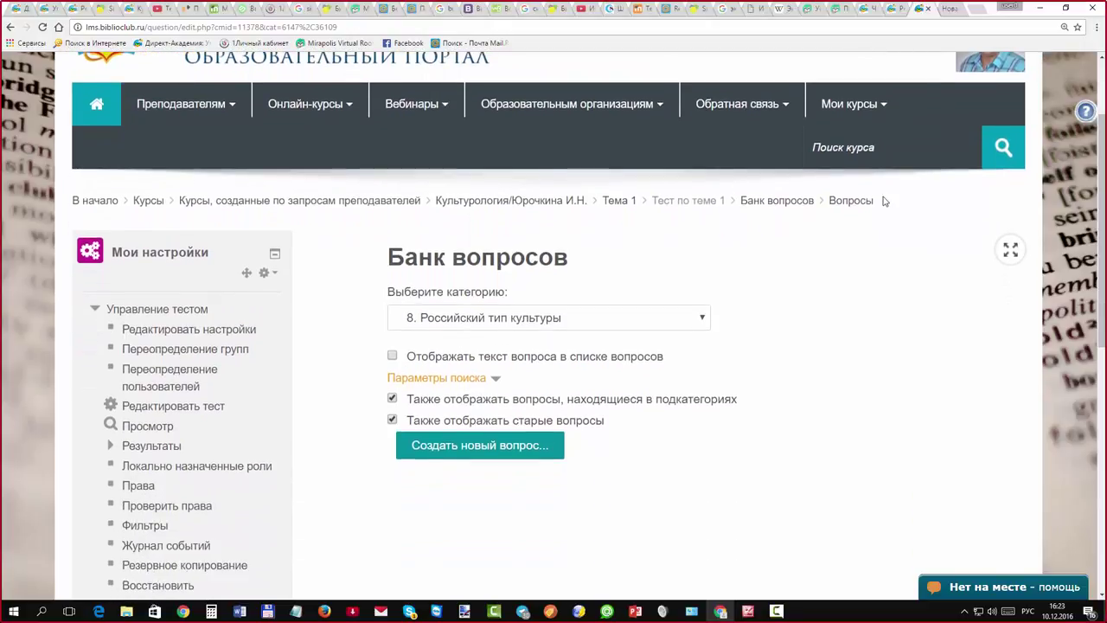
{"action": "key", "text": "alt+Down"}
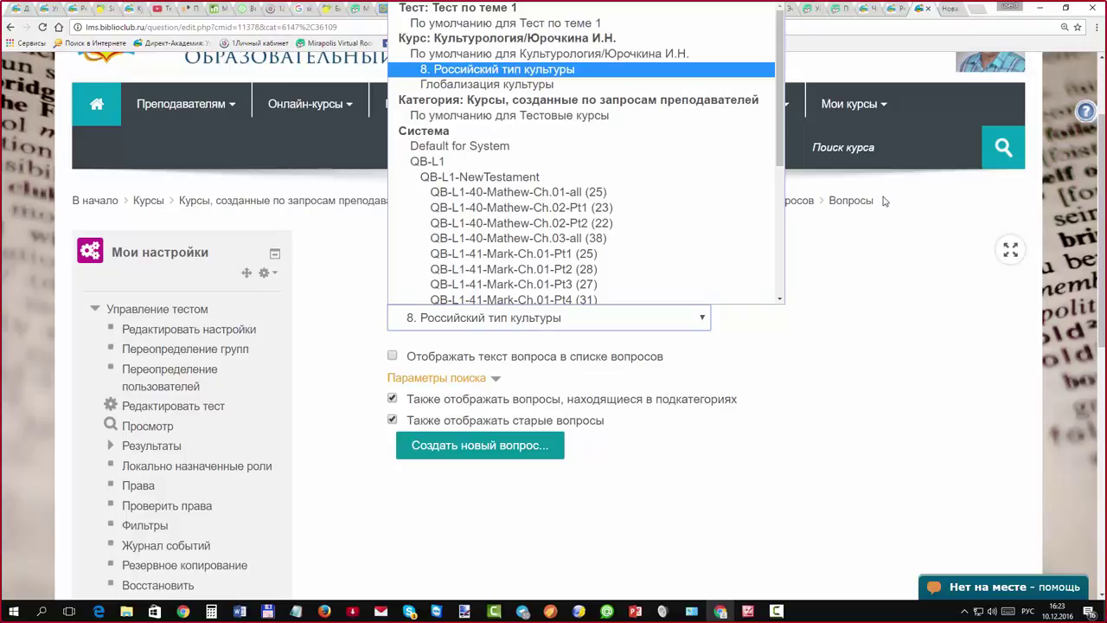
{"action": "key", "text": "Down"}
{"action": "key", "text": "Down"}
{"action": "key", "text": "Down"}
{"action": "key", "text": "Down"}
{"action": "key", "text": "Up"}
{"action": "key", "text": "Up"}
{"action": "key", "text": "Up"}
{"action": "key", "text": "Up"}
{"action": "key", "text": "Up"}
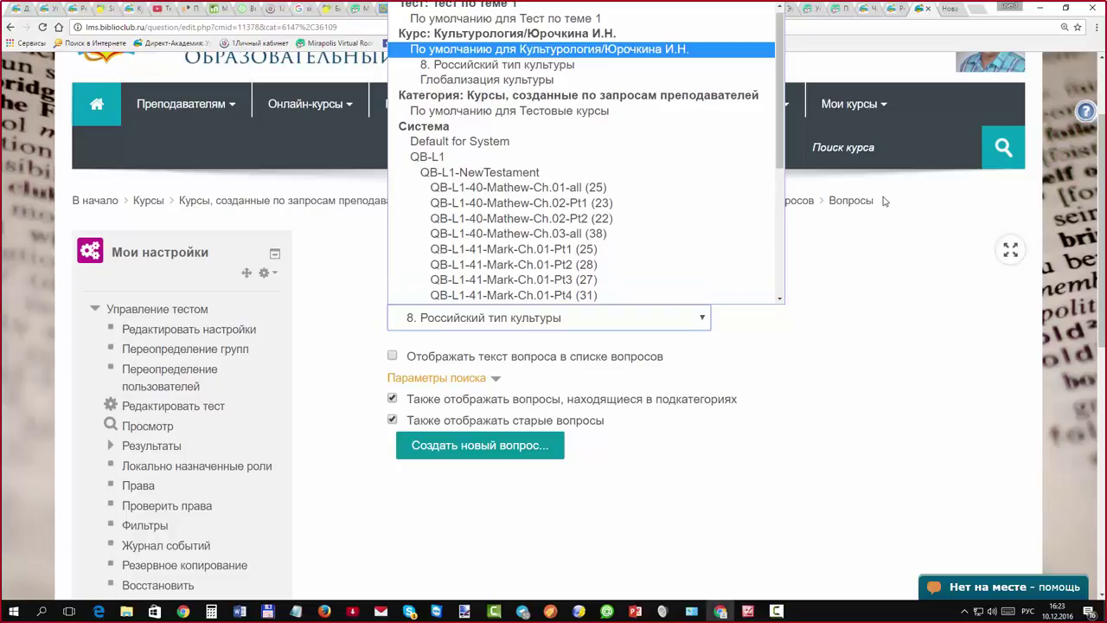
{"action": "key", "text": "Down"}
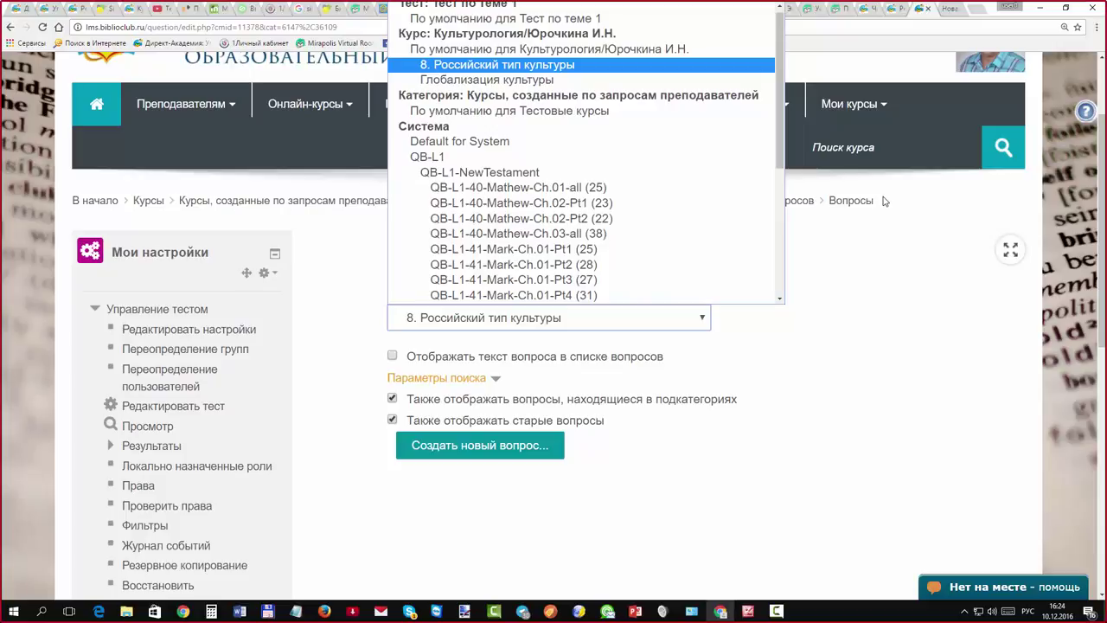
Start a new question of type Множественный выбор in the category "8. Российский тип культуры"
{"action": "left_click", "coordinate": [883, 200]}
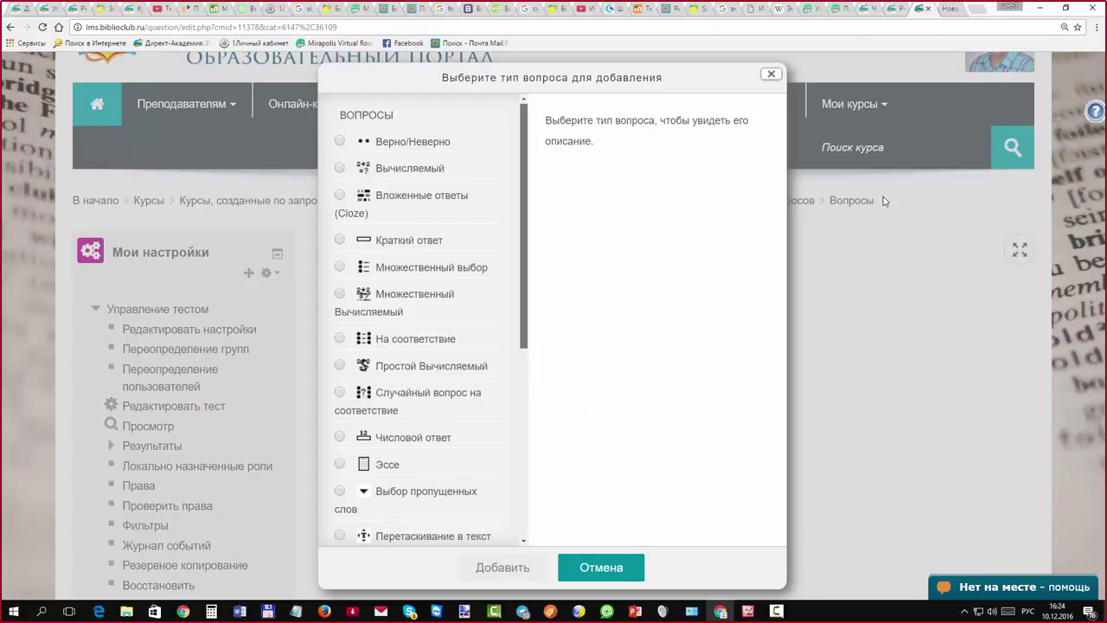
{"action": "key", "text": "Down"}
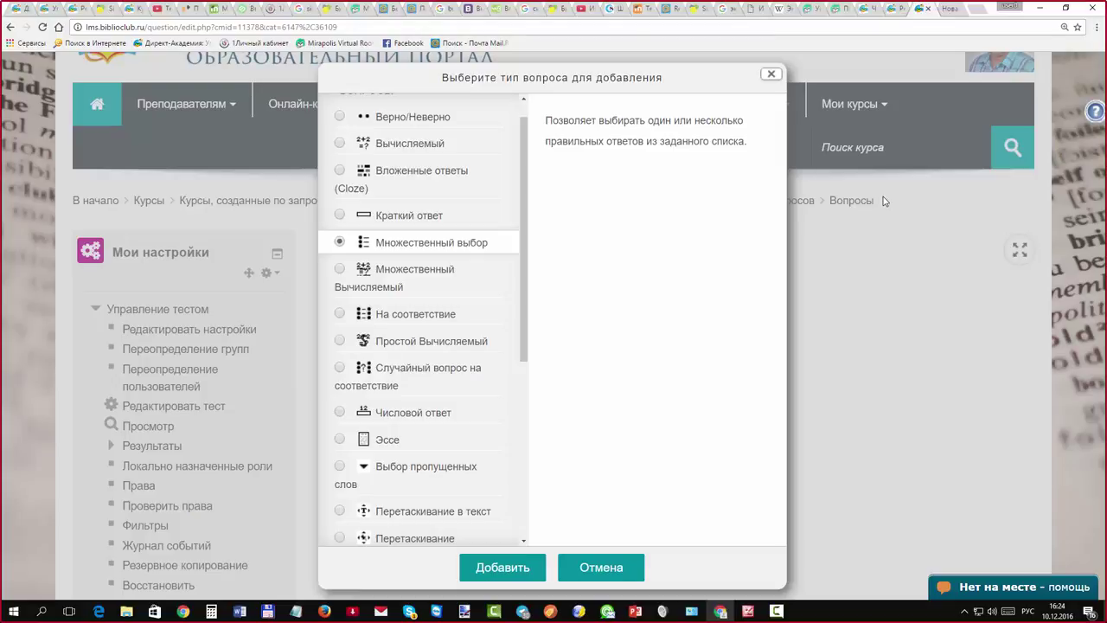
{"action": "key", "text": "Tab"}
{"action": "key", "text": "Return"}
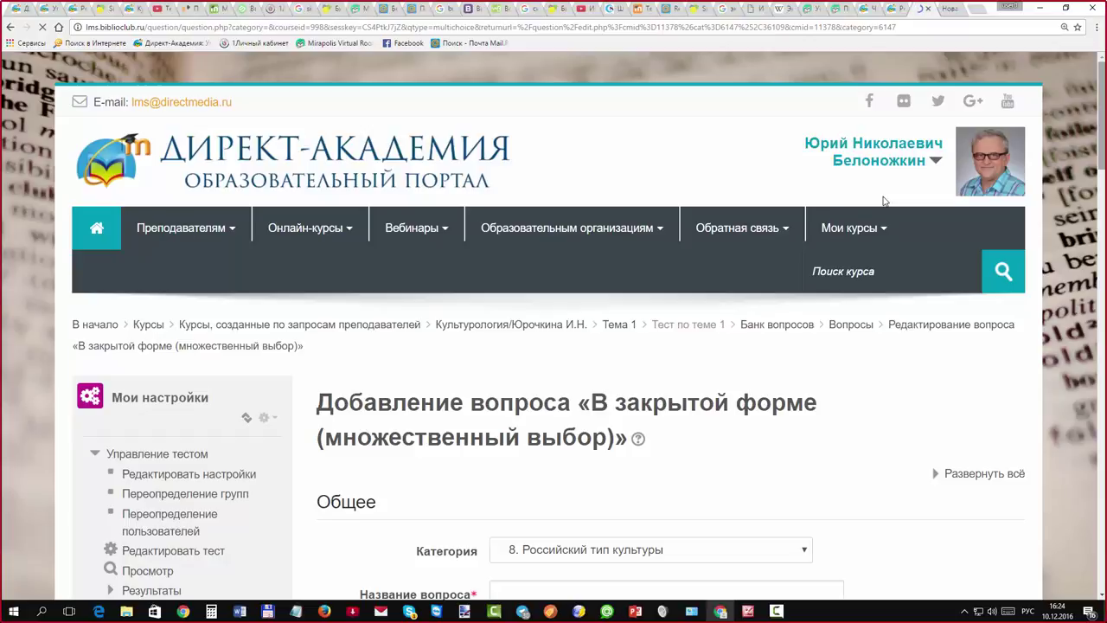
Examine the new multiple-choice question form, including its category, name, text, default mark, general feedback and answer options
{"action": "scroll", "coordinate": [884, 200], "scroll_direction": "down", "scroll_amount": 6}
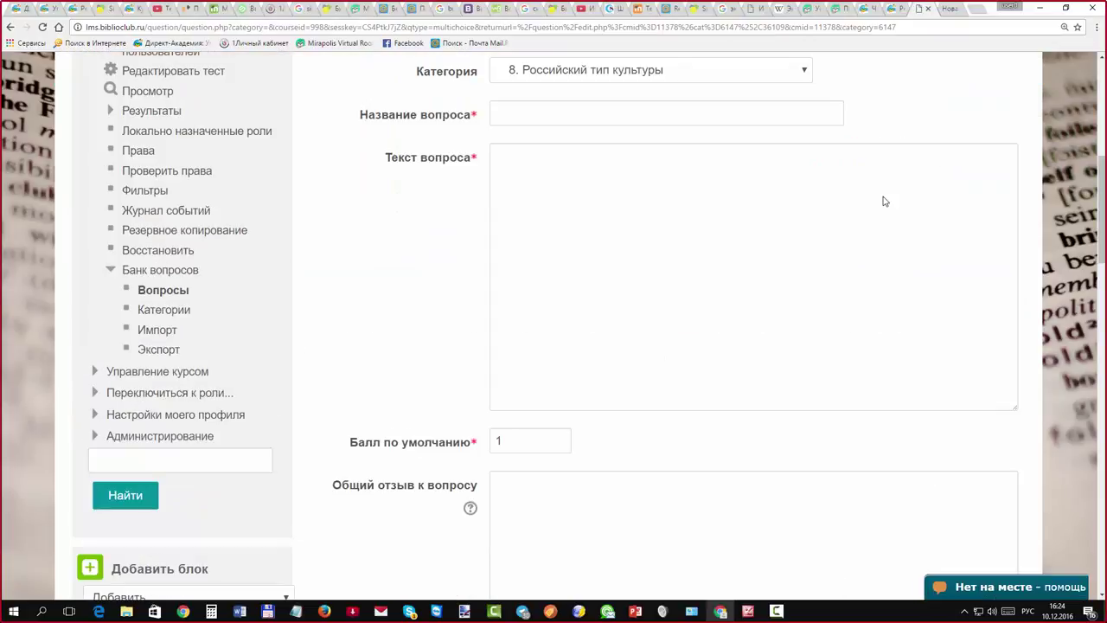
{"action": "scroll", "coordinate": [883, 201], "scroll_direction": "down", "scroll_amount": 1}
{"action": "scroll", "coordinate": [884, 200], "scroll_direction": "down", "scroll_amount": 3}
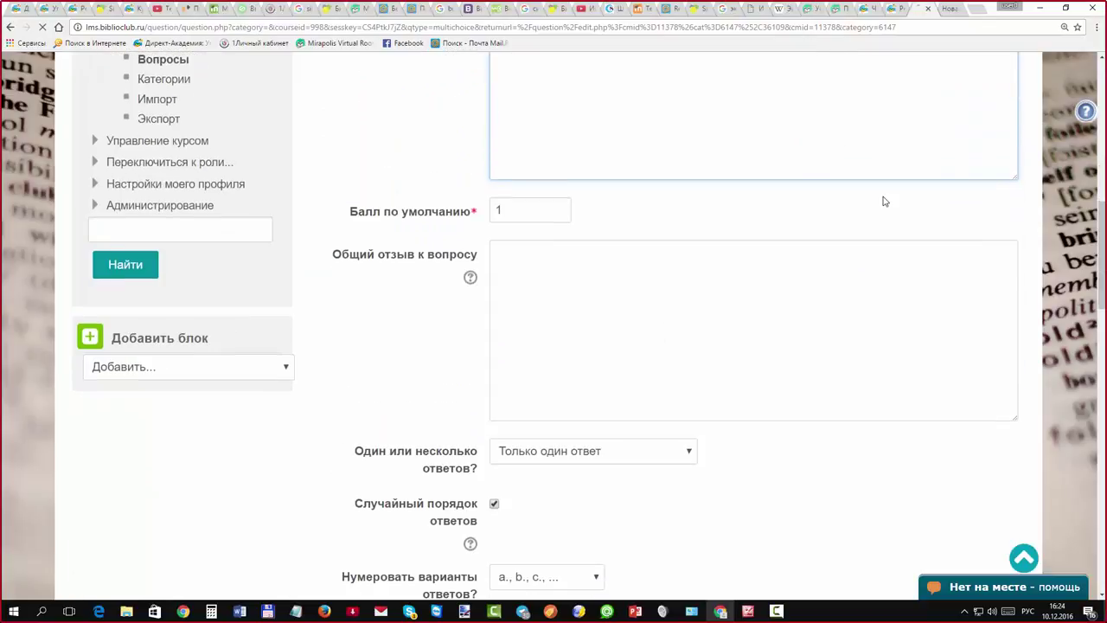
{"action": "scroll", "coordinate": [884, 200], "scroll_direction": "up", "scroll_amount": 3}
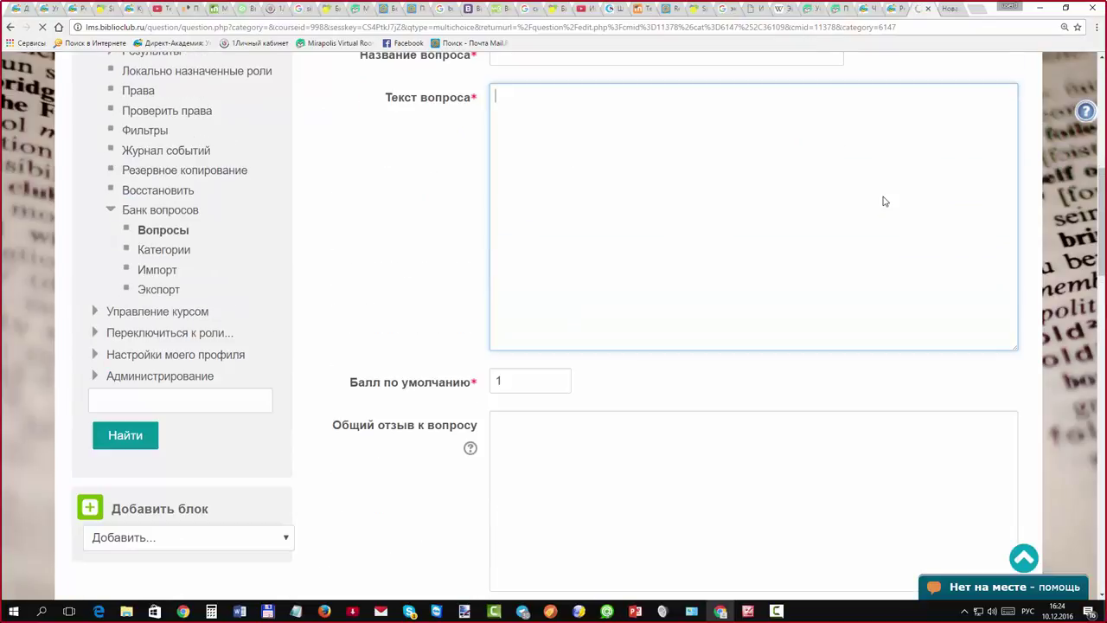
{"action": "scroll", "coordinate": [883, 201], "scroll_direction": "up", "scroll_amount": 2}
{"action": "scroll", "coordinate": [884, 200], "scroll_direction": "down", "scroll_amount": 1}
{"action": "scroll", "coordinate": [884, 201], "scroll_direction": "down", "scroll_amount": 1}
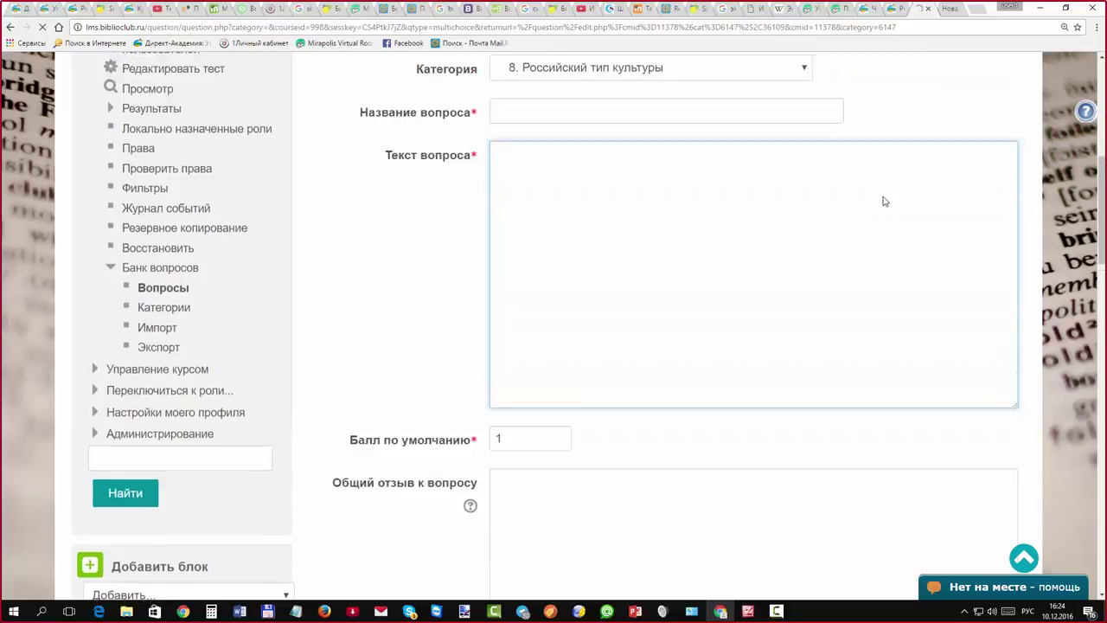
{"action": "scroll", "coordinate": [884, 200], "scroll_direction": "up", "scroll_amount": 4}
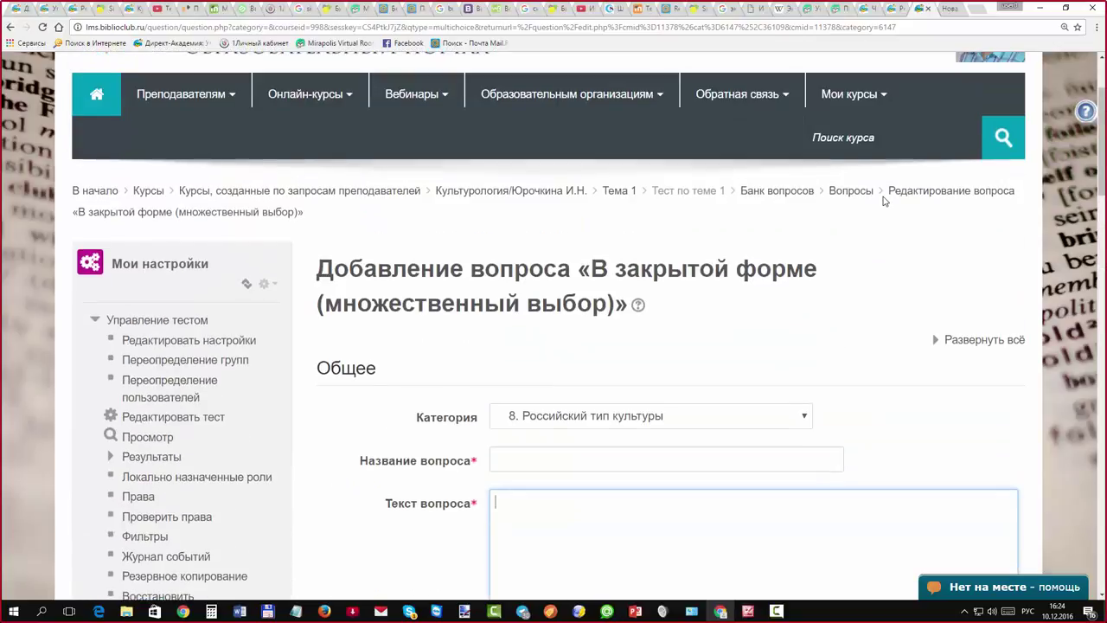
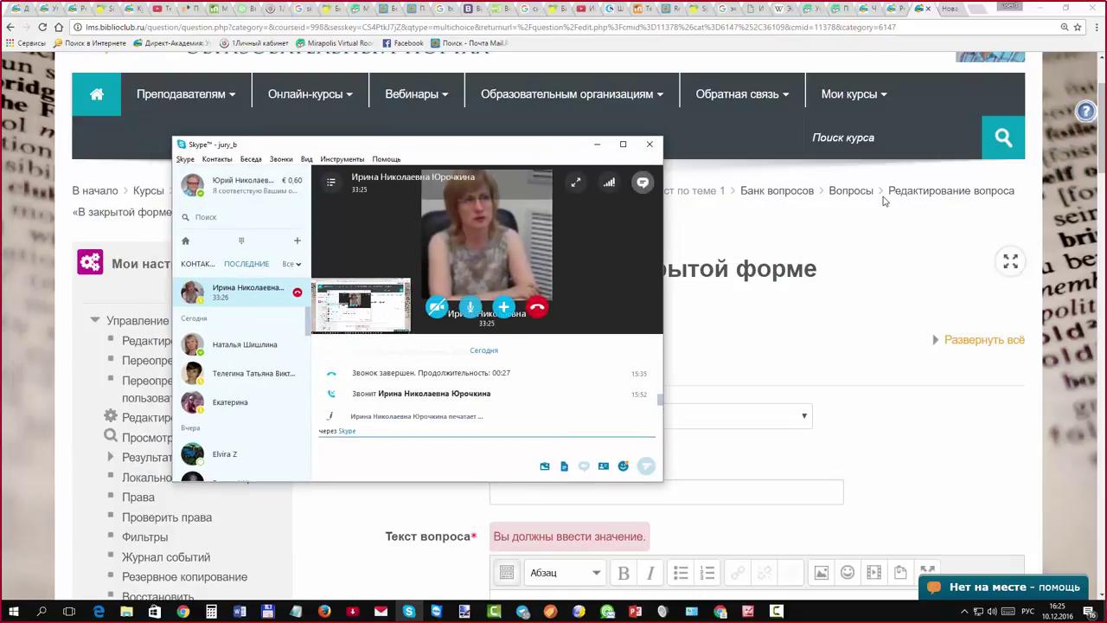
In the Skype chat, select the received topic title "Особенности российского типа культуры в мировом контексте"
{"action": "left_click_drag", "start_coordinate": [654, 480], "coordinate": [655, 498]}
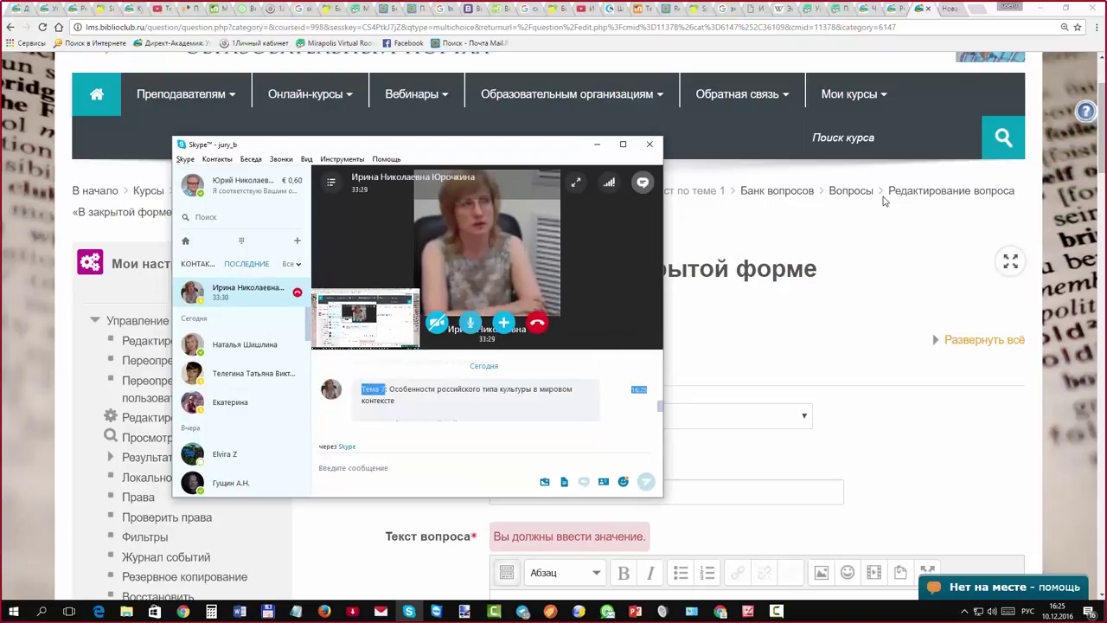
{"action": "key", "text": "shift+End"}
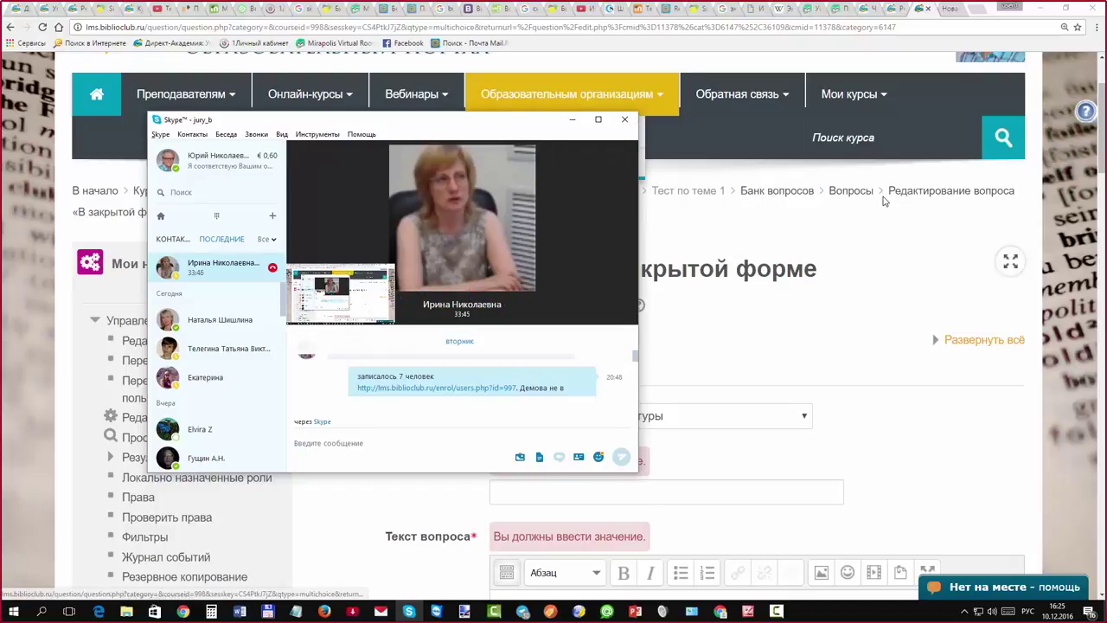
Enlarge the Skype window and copy the stem of question 114, «Атрибутом российской культуры выступает…», from the chat message
{"action": "left_click_drag", "start_coordinate": [505, 114], "coordinate": [505, 43]}
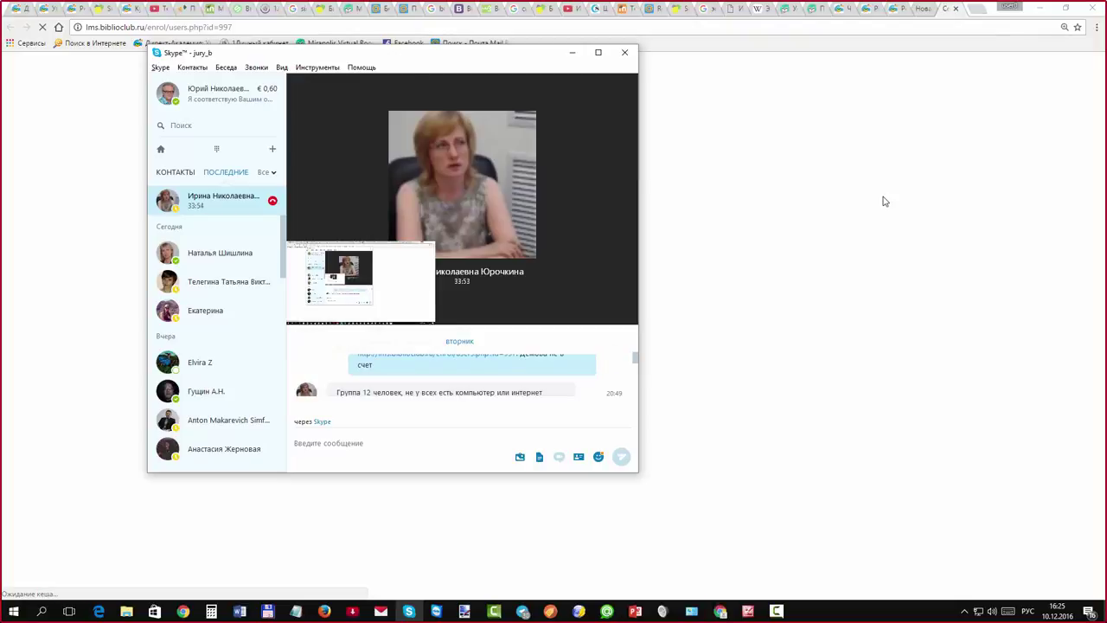
{"action": "left_click", "coordinate": [598, 52]}
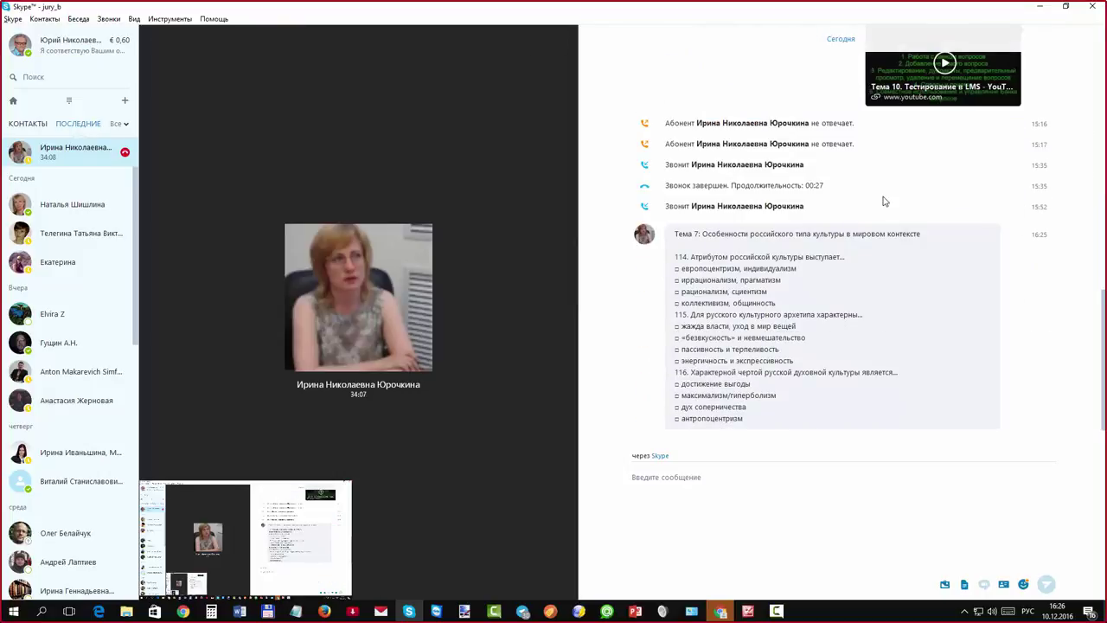
{"action": "left_click_drag", "start_coordinate": [690, 256], "coordinate": [844, 256]}
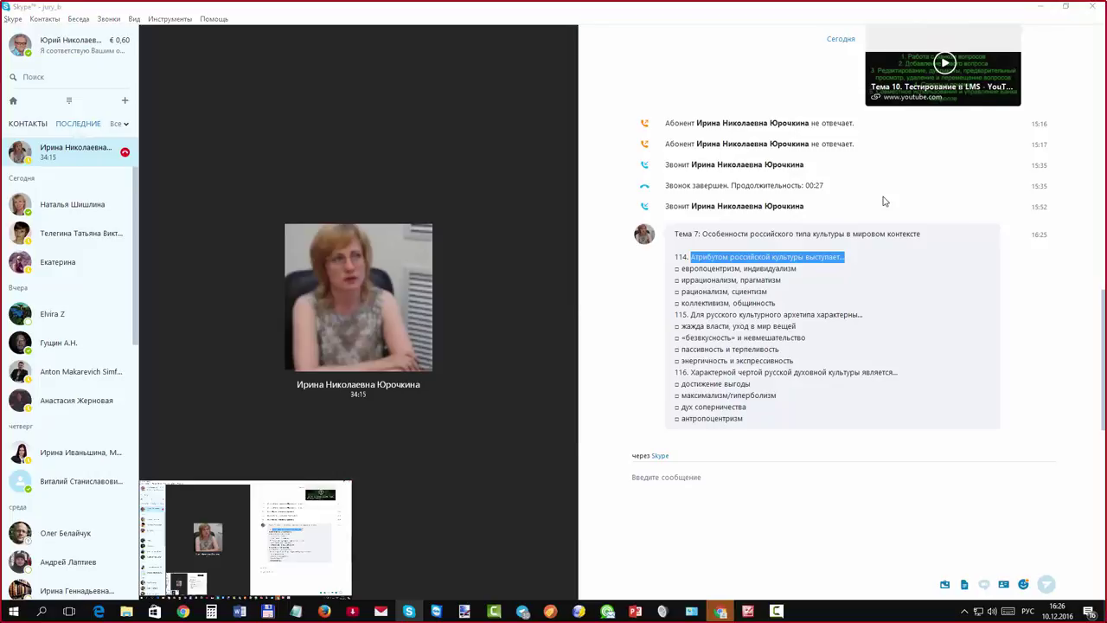
Switch to the browser, return to the question form and enter «Атрибутом российской культуры выступает…» as the question name
{"action": "key", "text": "alt+Tab"}
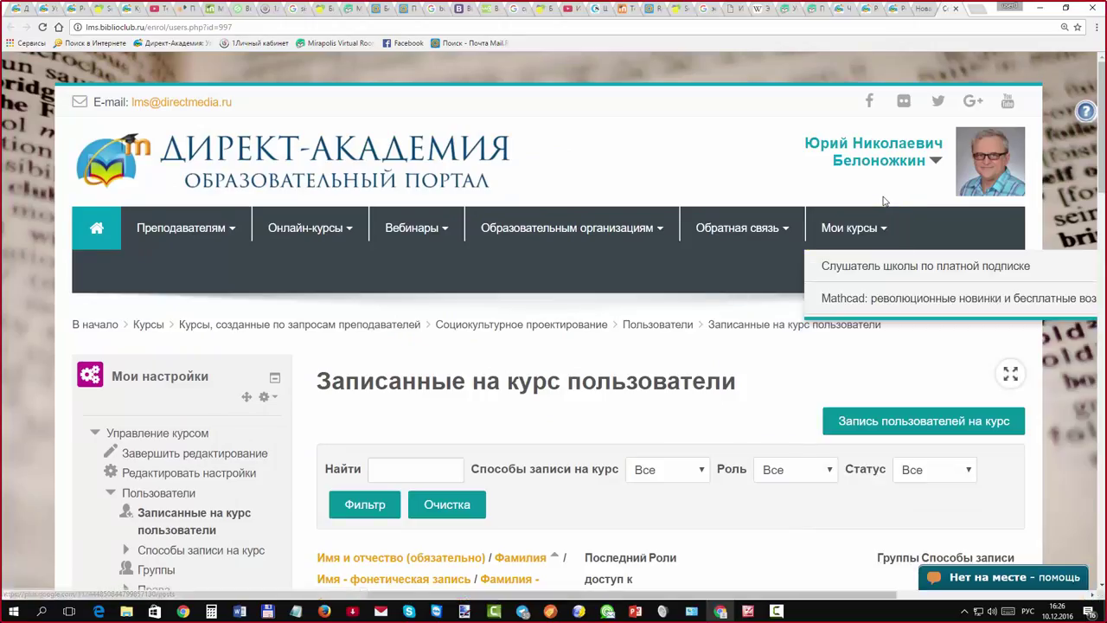
{"action": "key", "text": "ctrl+t"}
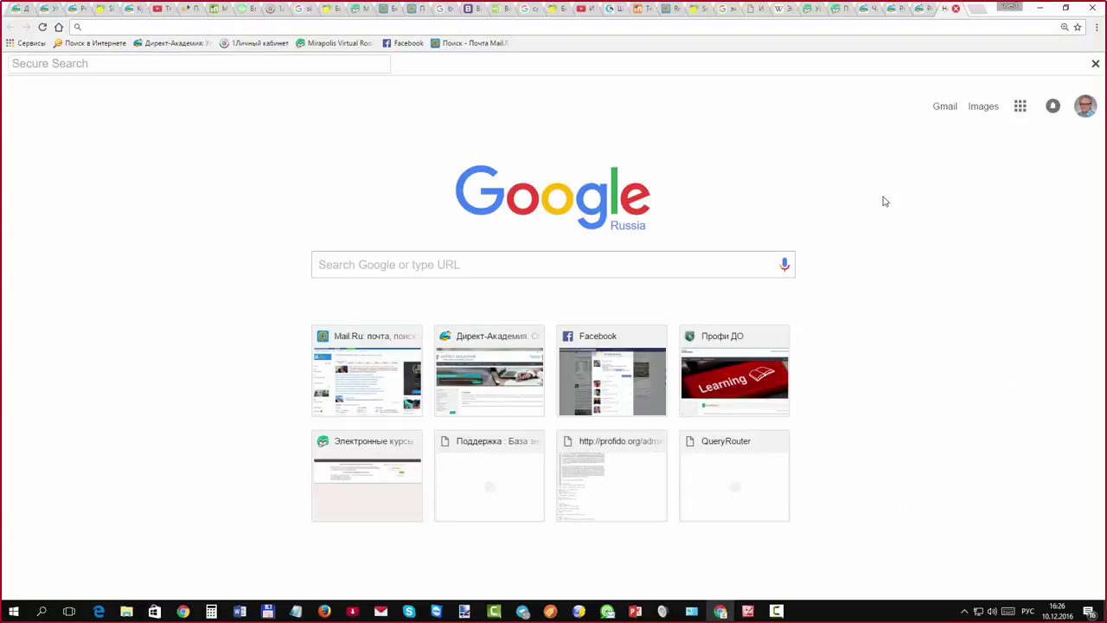
{"action": "key", "text": "ctrl+w"}
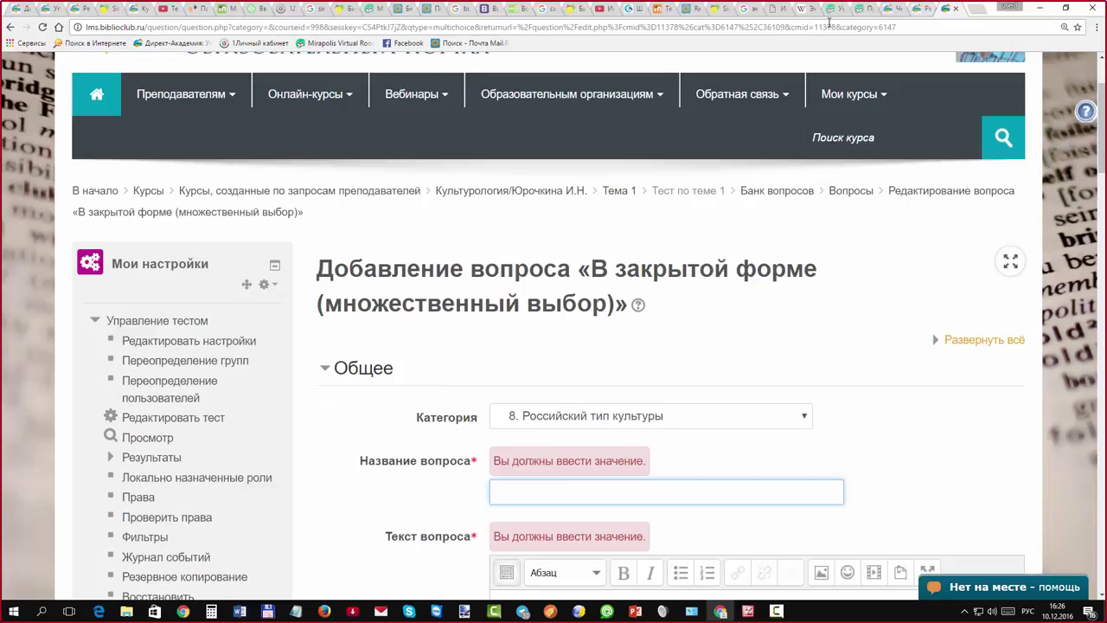
{"action": "type", "text": "Атрибутом российской культуры выступает…"}
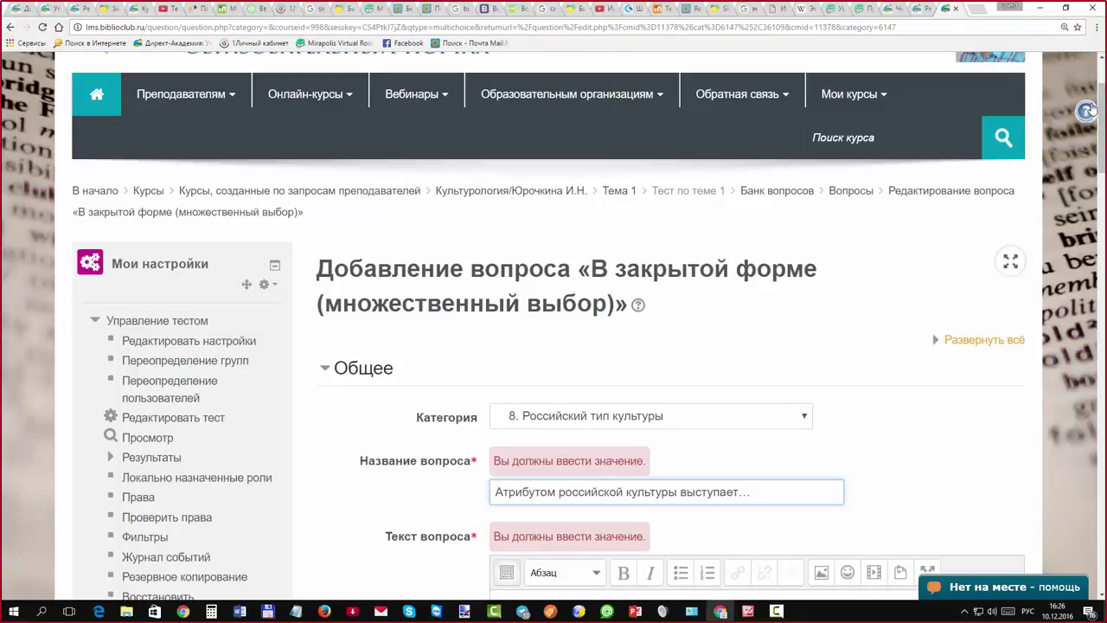
Enter «Атрибутом российской культуры выступает…» as the question text
{"action": "left_click_drag", "start_coordinate": [1103, 121], "coordinate": [1103, 138]}
{"action": "scroll", "coordinate": [729, 210], "scroll_direction": "down", "scroll_amount": 1}
{"action": "left_click", "coordinate": [534, 358]}
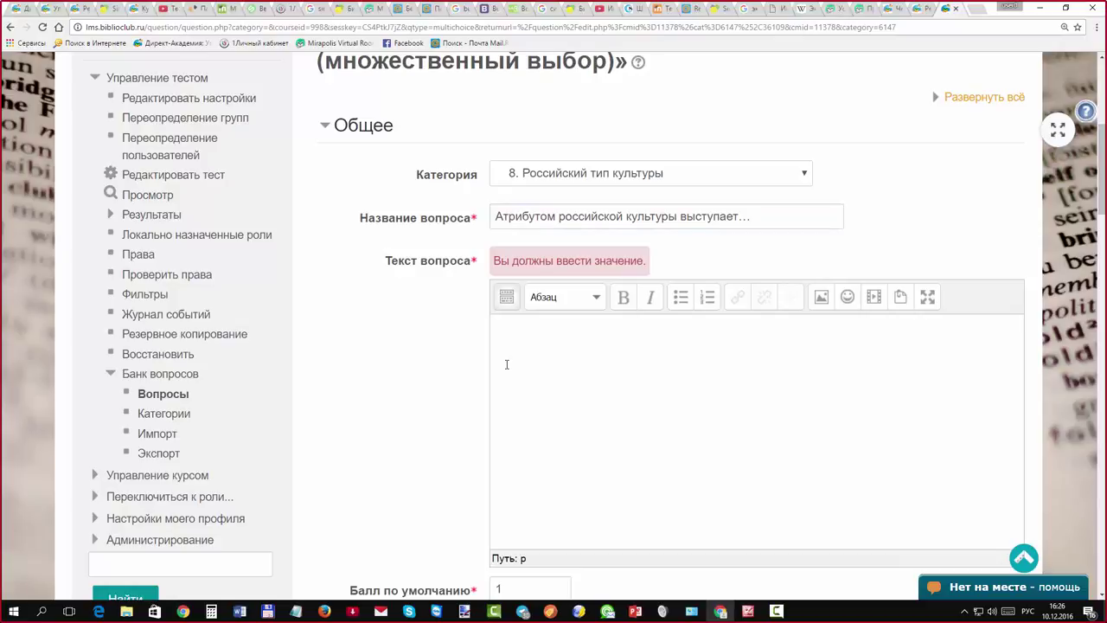
{"action": "type", "text": "Атрибутом российской культуры выступает…"}
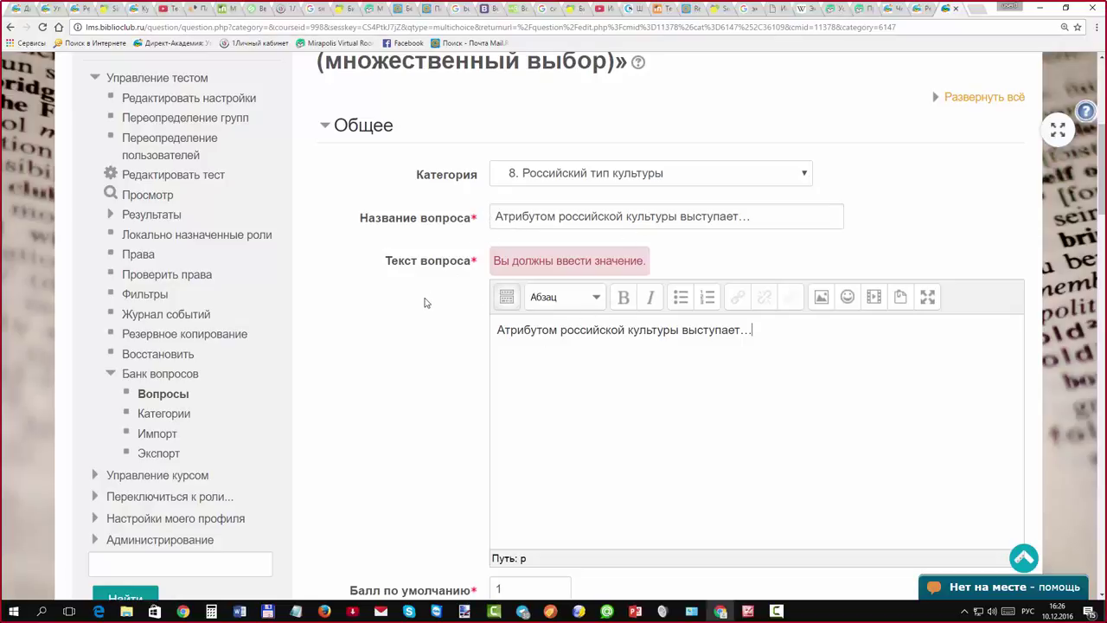
Review the default mark and general feedback settings of the question
{"action": "scroll", "coordinate": [423, 318], "scroll_direction": "down", "scroll_amount": 1}
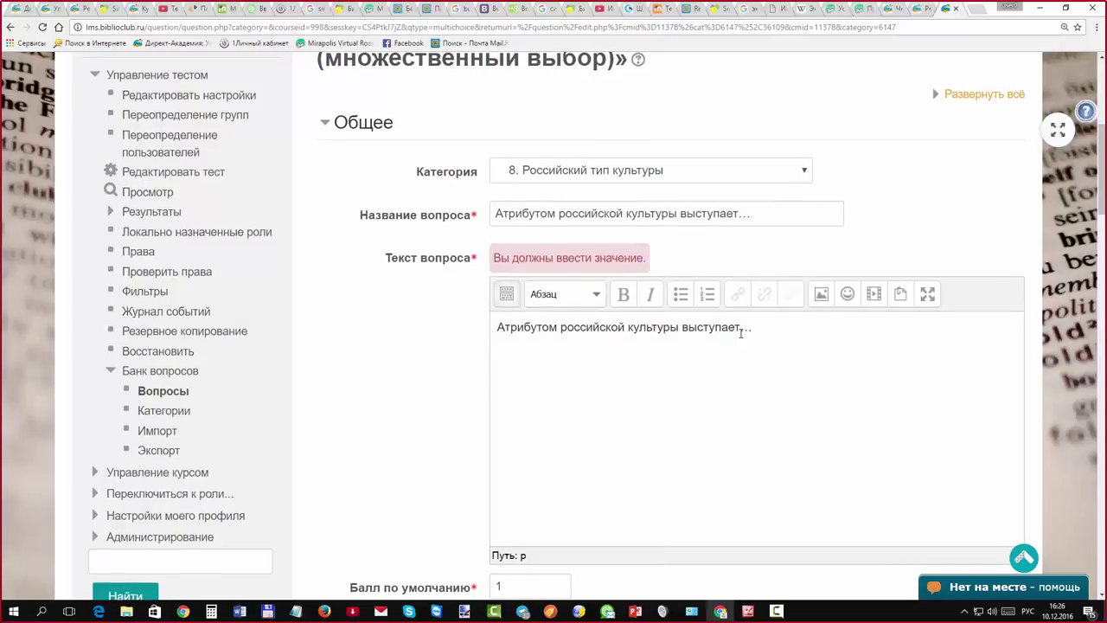
{"action": "scroll", "coordinate": [406, 391], "scroll_direction": "down", "scroll_amount": 1}
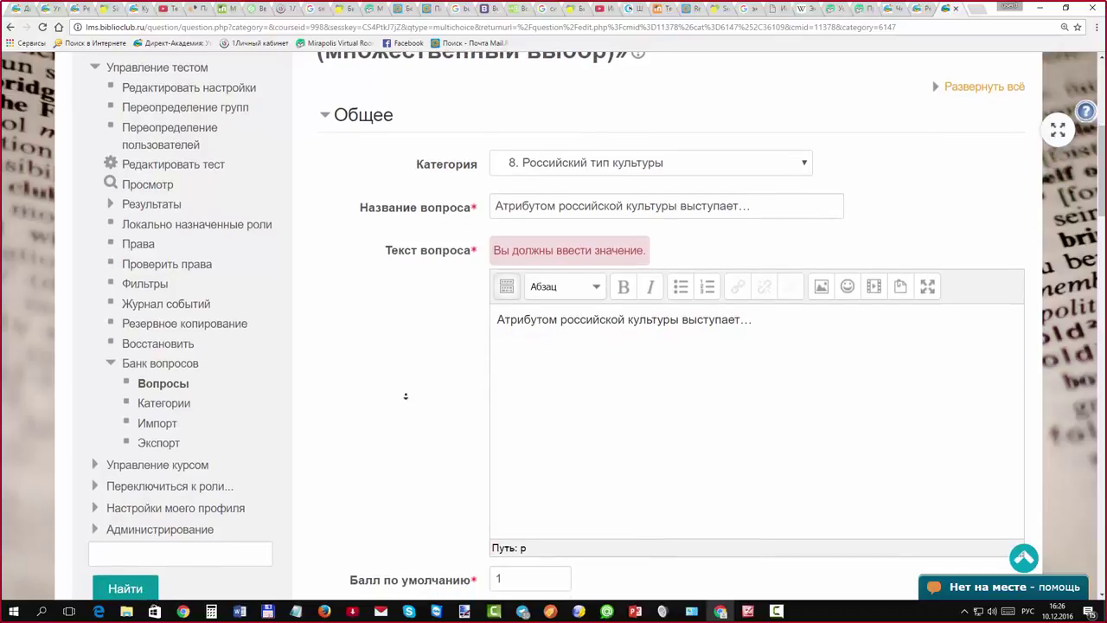
{"action": "scroll", "coordinate": [406, 399], "scroll_direction": "down", "scroll_amount": 3}
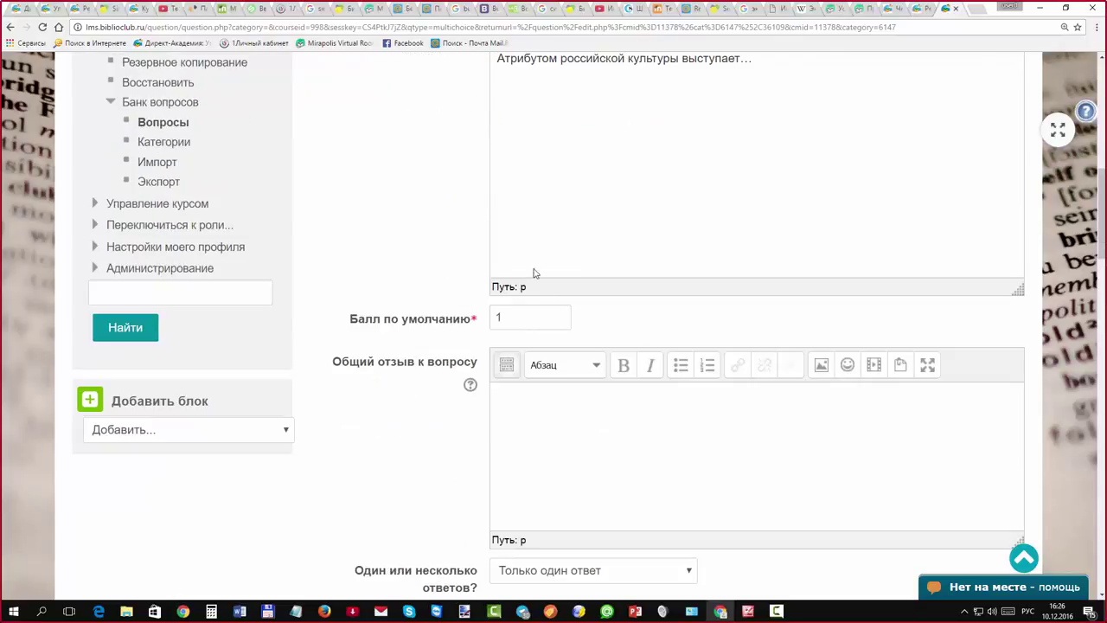
{"action": "left_click", "coordinate": [494, 316]}
{"action": "double_click", "coordinate": [487, 315]}
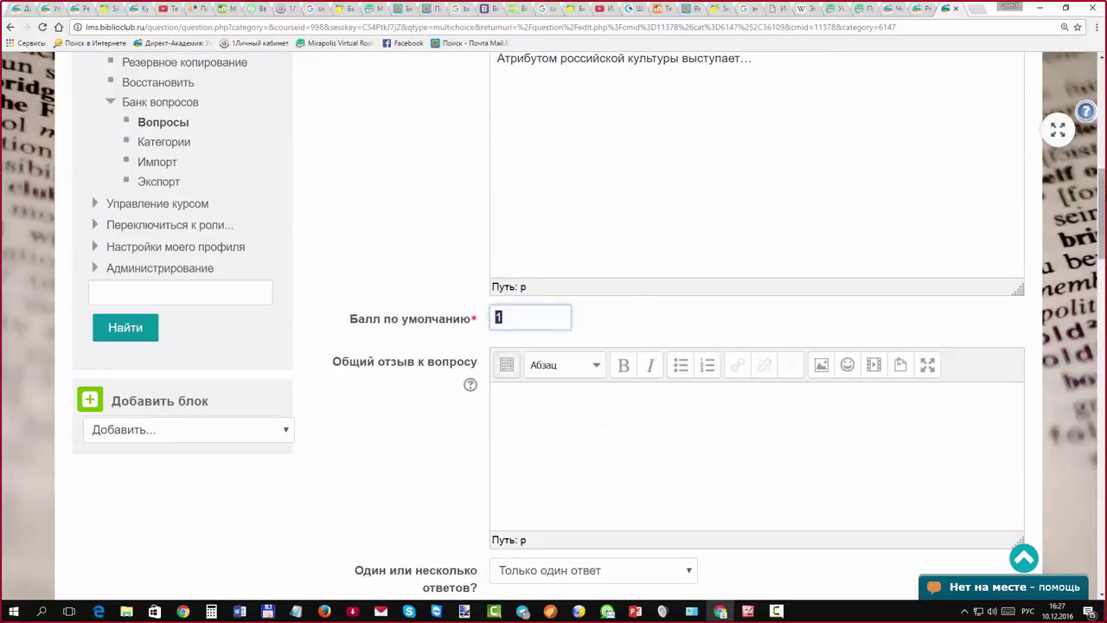
{"action": "left_click_drag", "start_coordinate": [1103, 195], "coordinate": [1103, 219]}
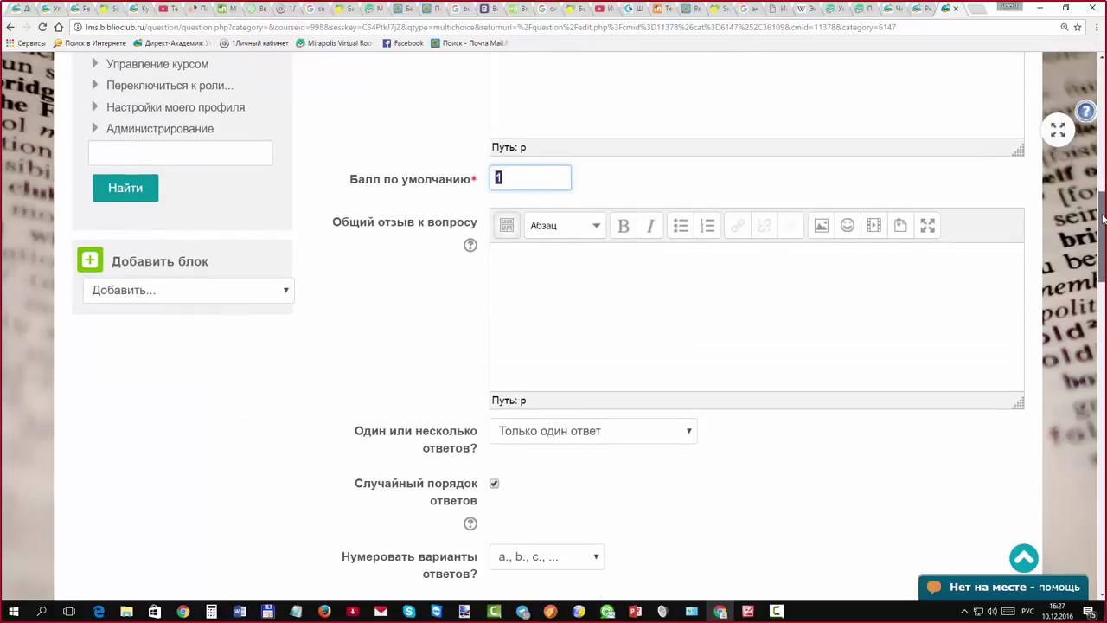
{"action": "left_click", "coordinate": [500, 252]}
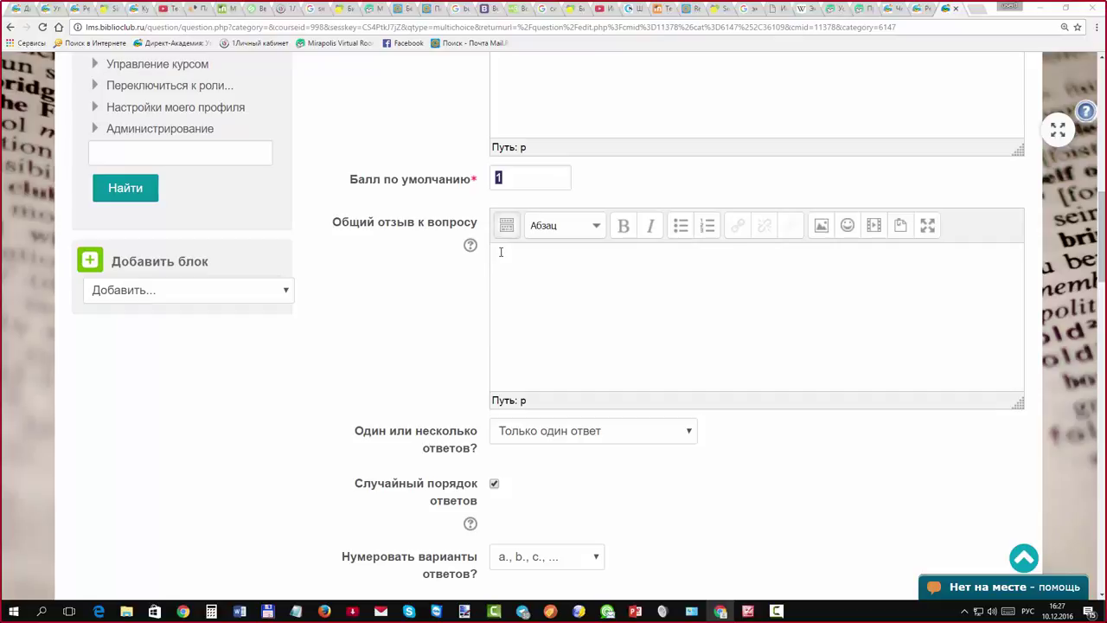
{"action": "key", "text": "alt+Tab"}
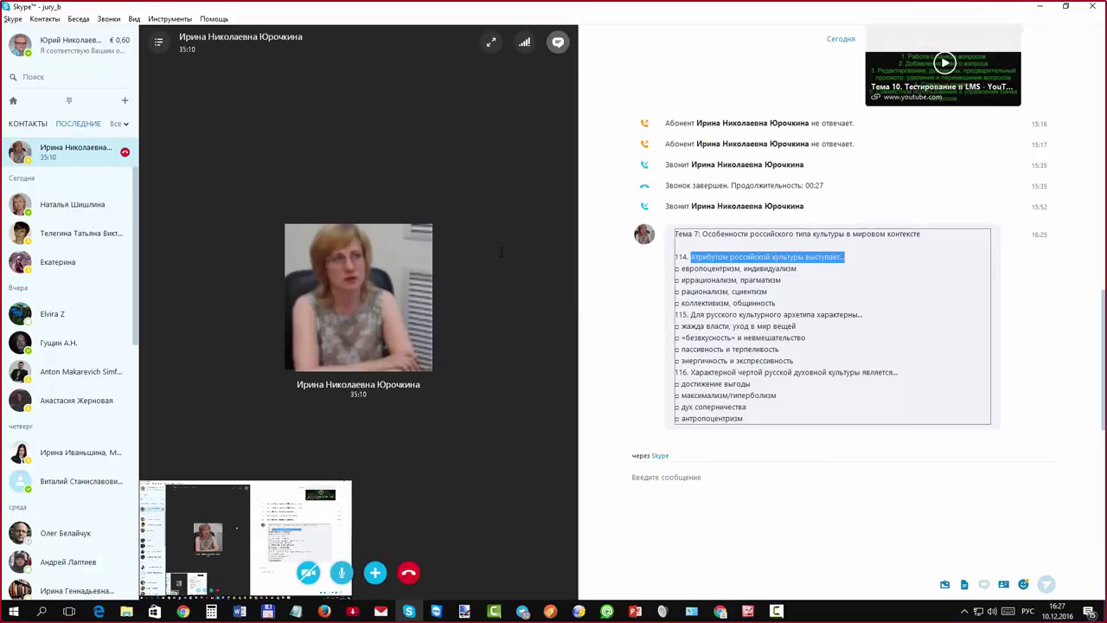
{"action": "key", "text": "alt+Tab"}
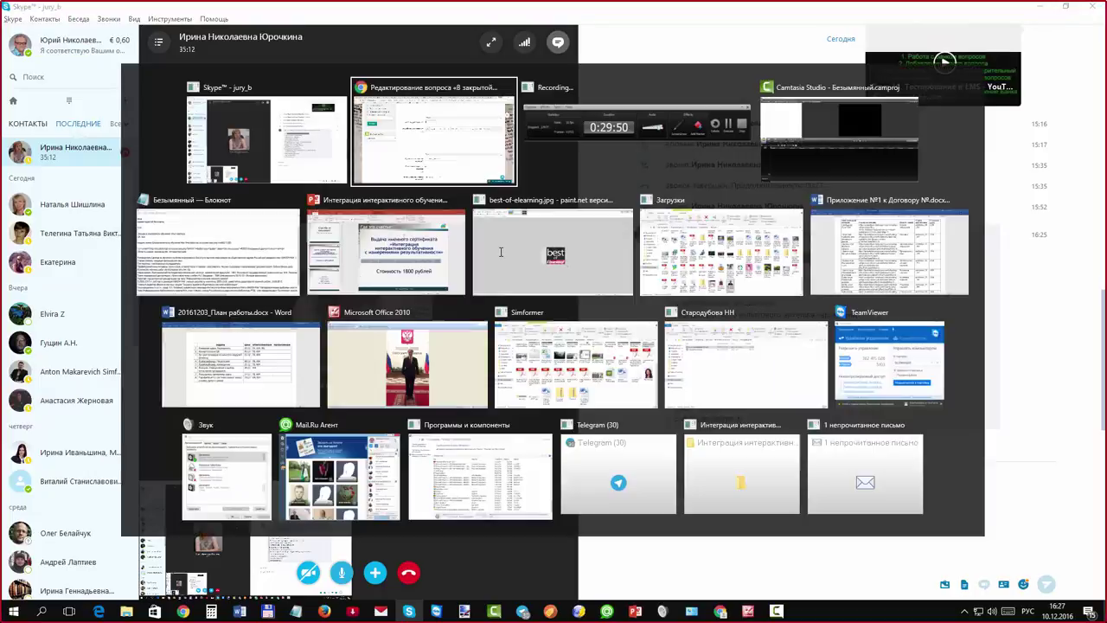
{"action": "key", "text": "alt+Tab"}
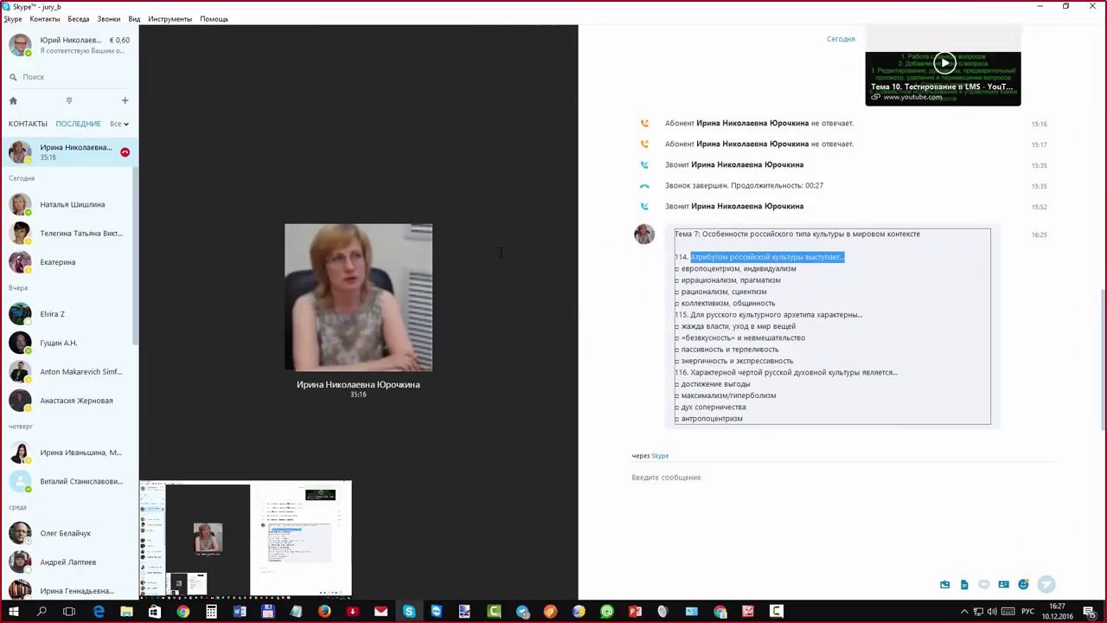
{"action": "key", "text": "alt+Tab"}
{"action": "key", "text": "Tab"}
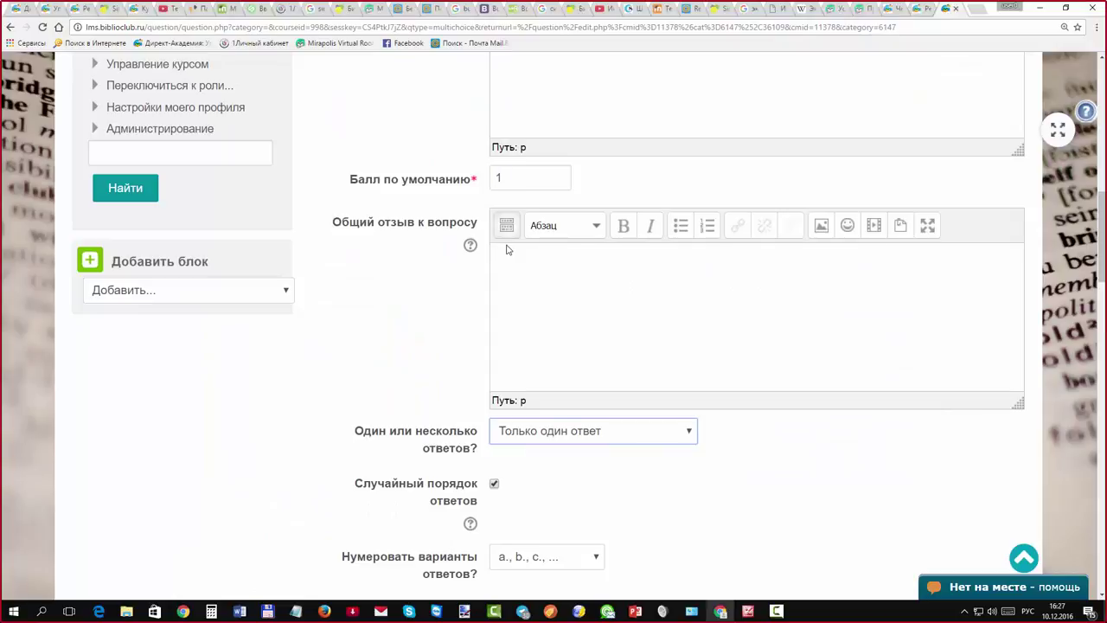
{"action": "key", "text": "alt+Tab"}
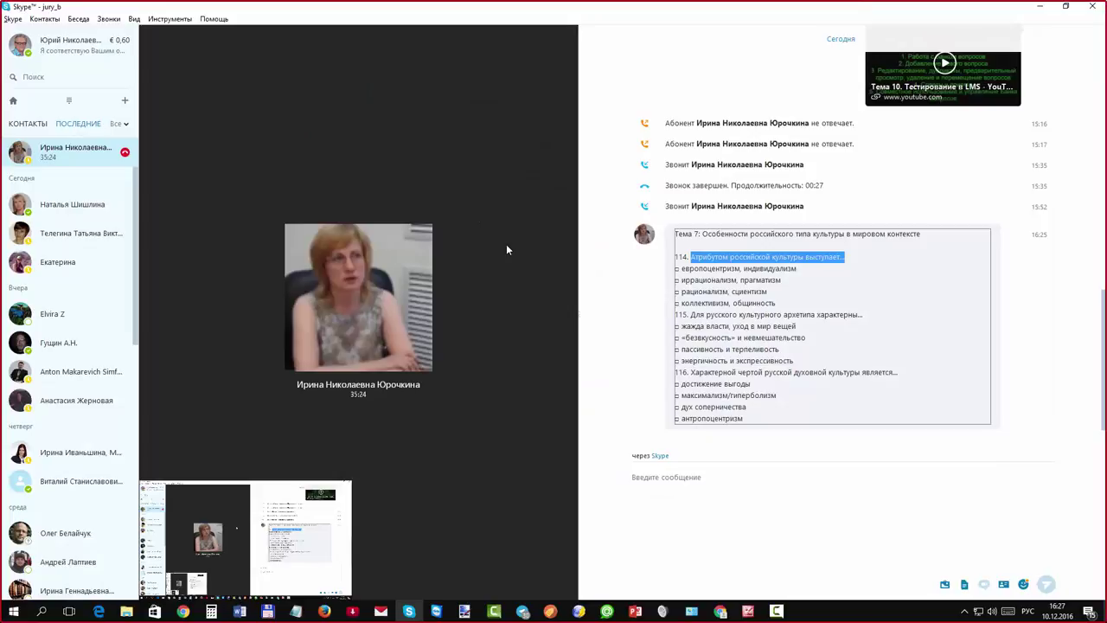
{"action": "key", "text": "alt+Tab"}
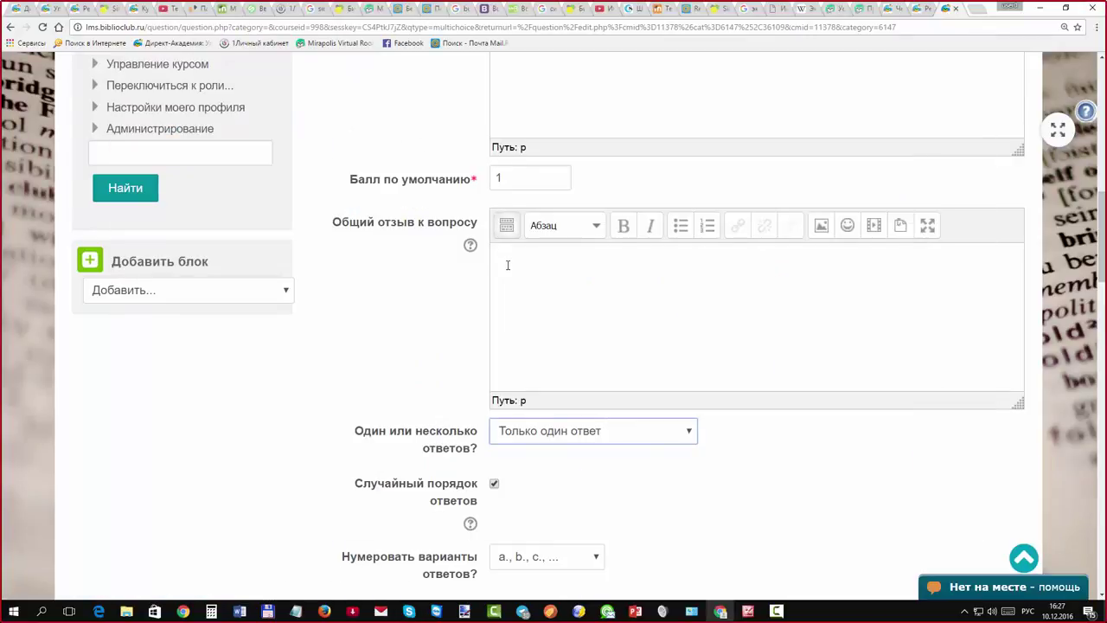
{"action": "left_click", "coordinate": [508, 264]}
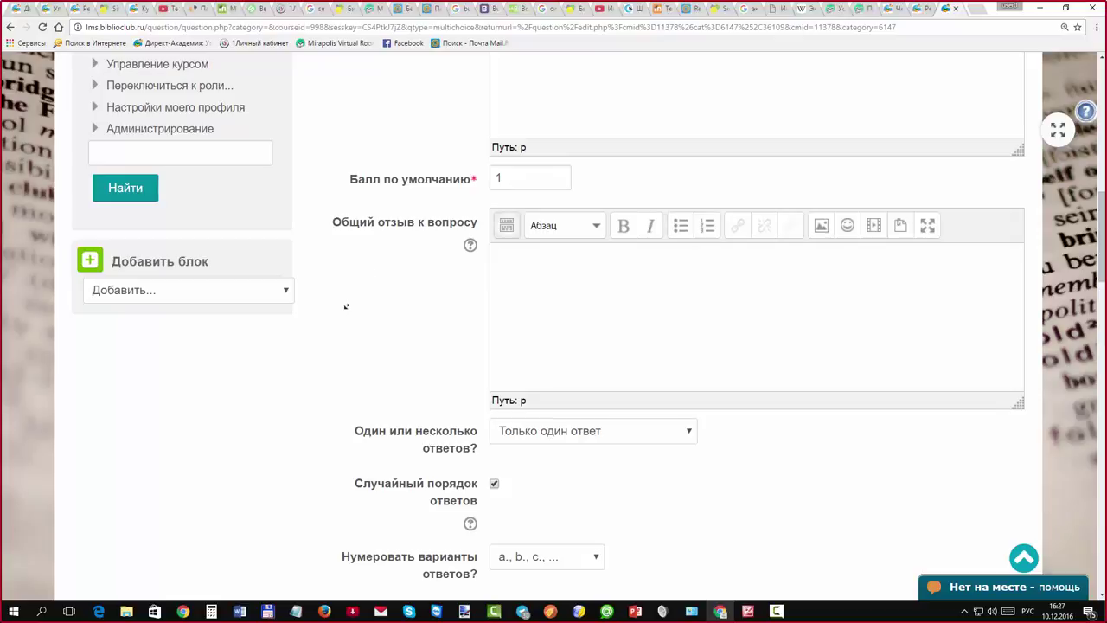
Check the options available for allowing one or several answers
{"action": "scroll", "coordinate": [346, 307], "scroll_direction": "down", "scroll_amount": 1}
{"action": "scroll", "coordinate": [346, 307], "scroll_direction": "down", "scroll_amount": 1}
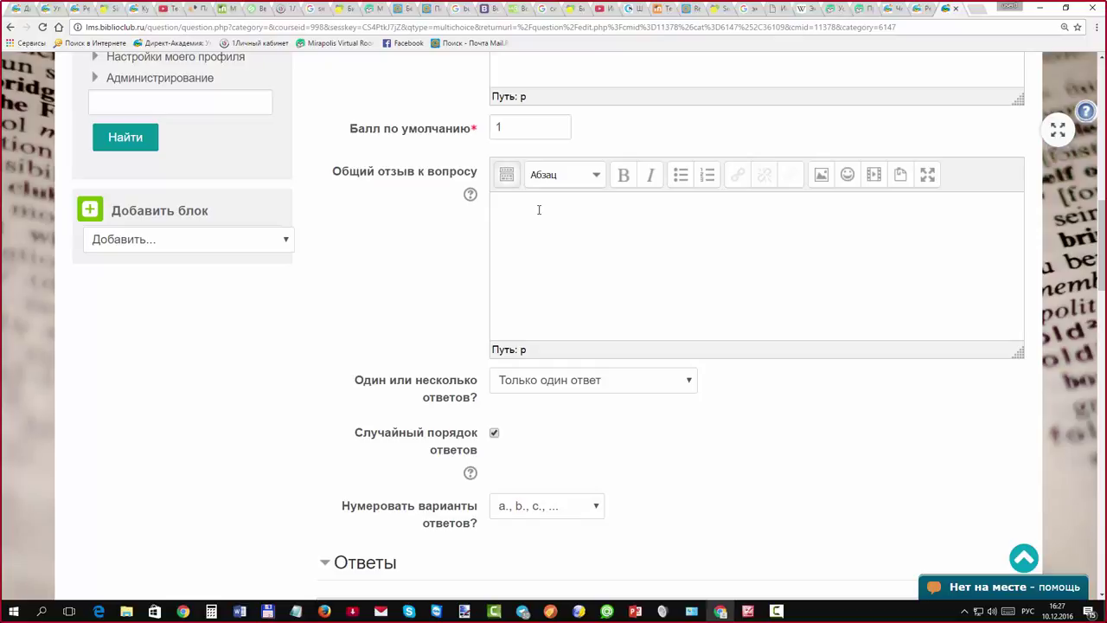
{"action": "left_click", "coordinate": [688, 389]}
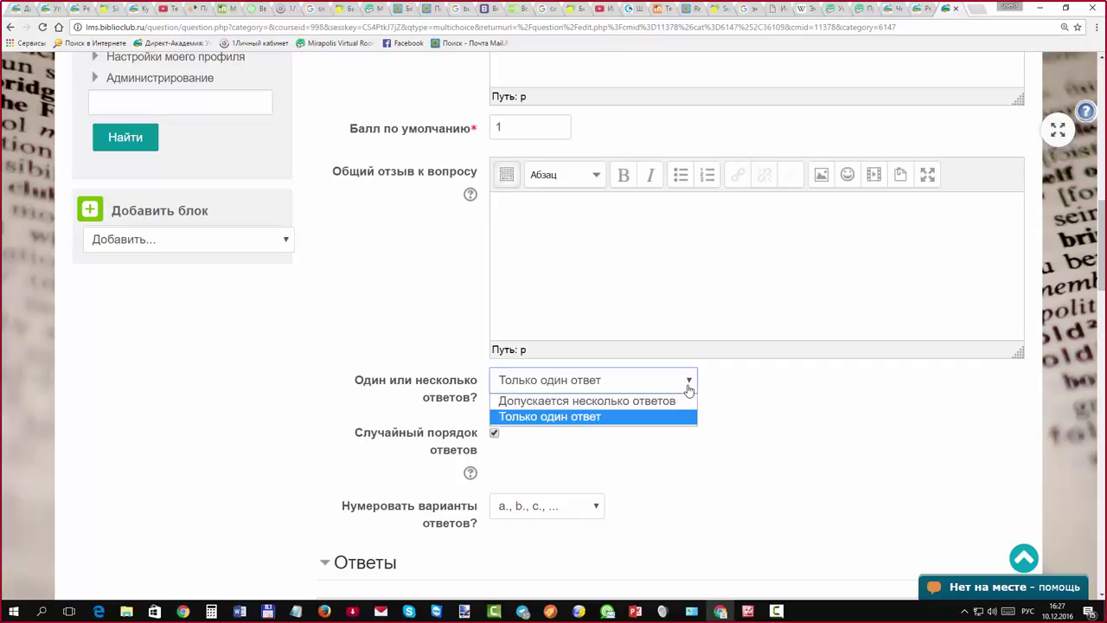
{"action": "left_click", "coordinate": [689, 383]}
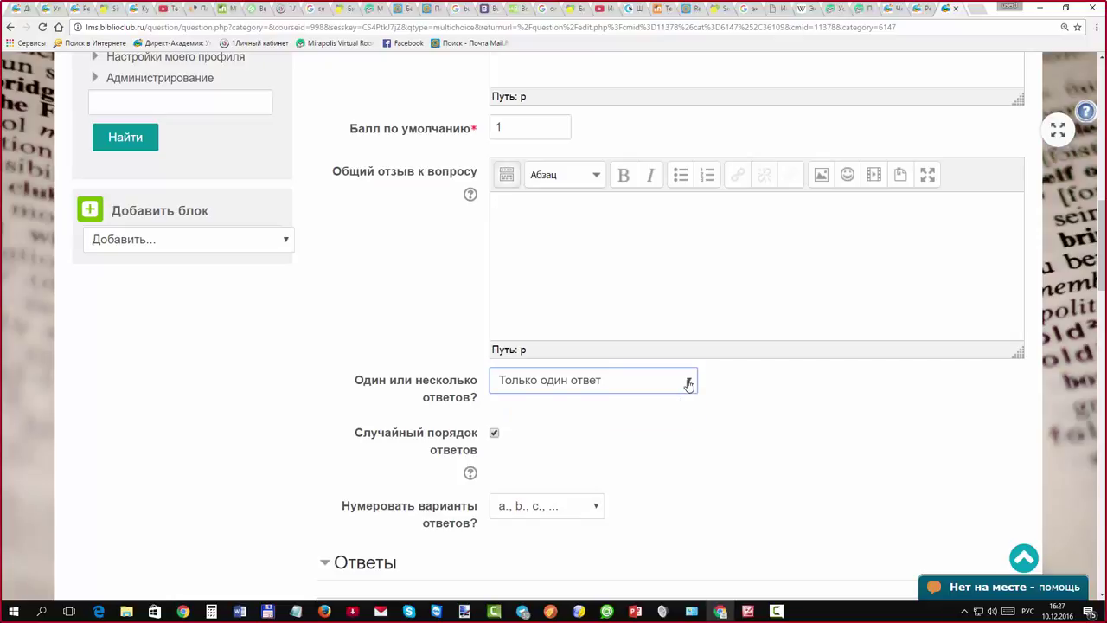
Switch to Skype and copy the first answer option of question 114, «европоцентризм, индивидуализм», from the chat message
{"action": "key", "text": "alt+Tab"}
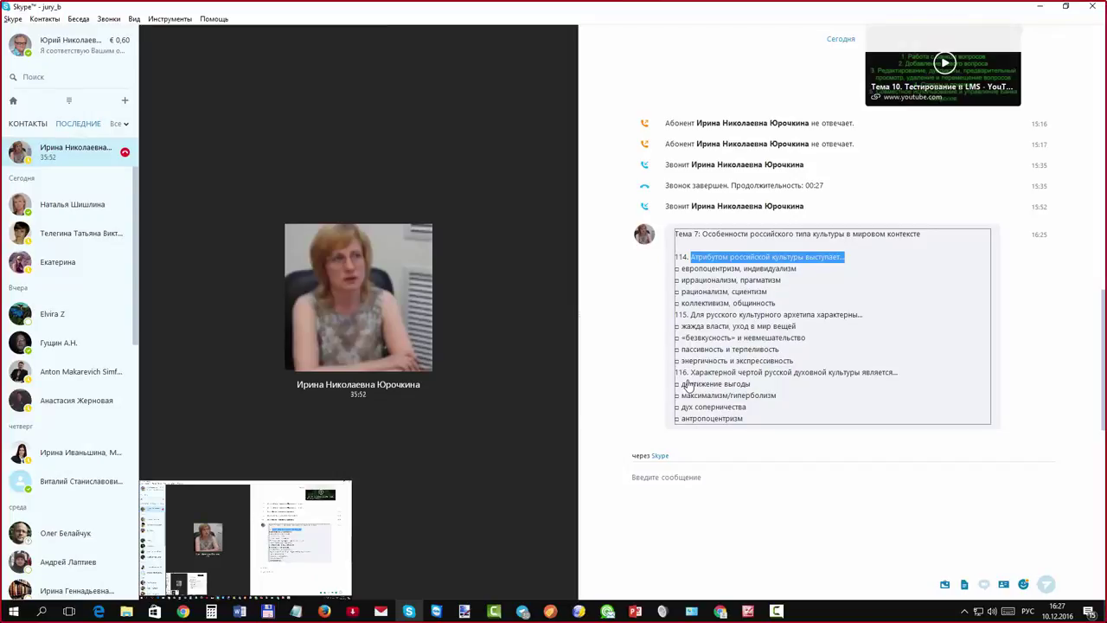
{"action": "left_click", "coordinate": [683, 269]}
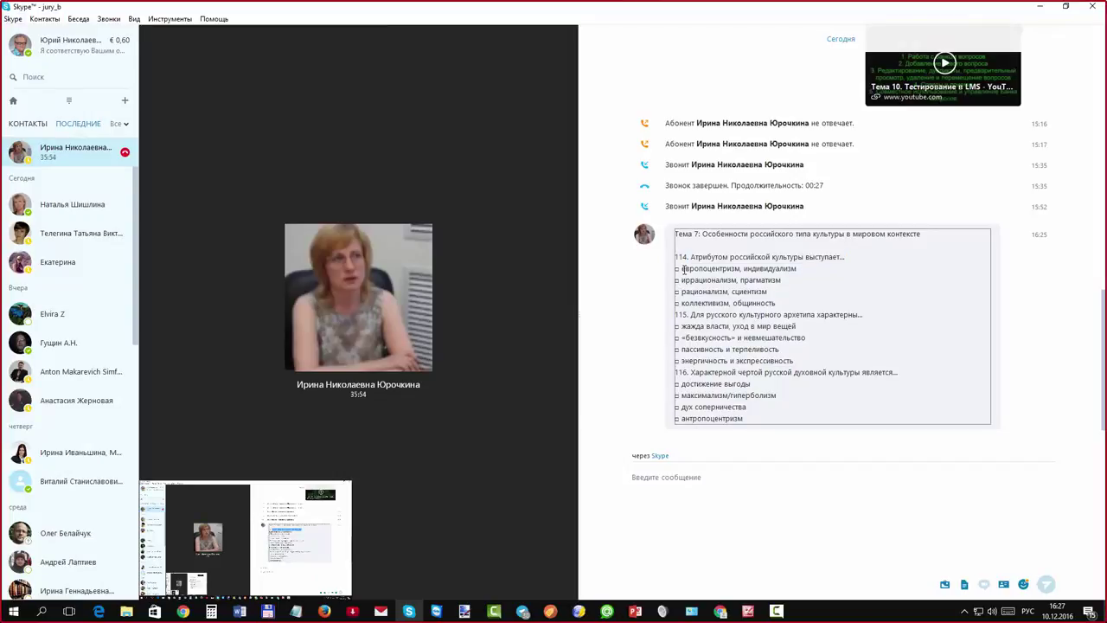
{"action": "left_click_drag", "start_coordinate": [683, 270], "coordinate": [798, 269]}
{"action": "key", "text": "ctrl+c"}
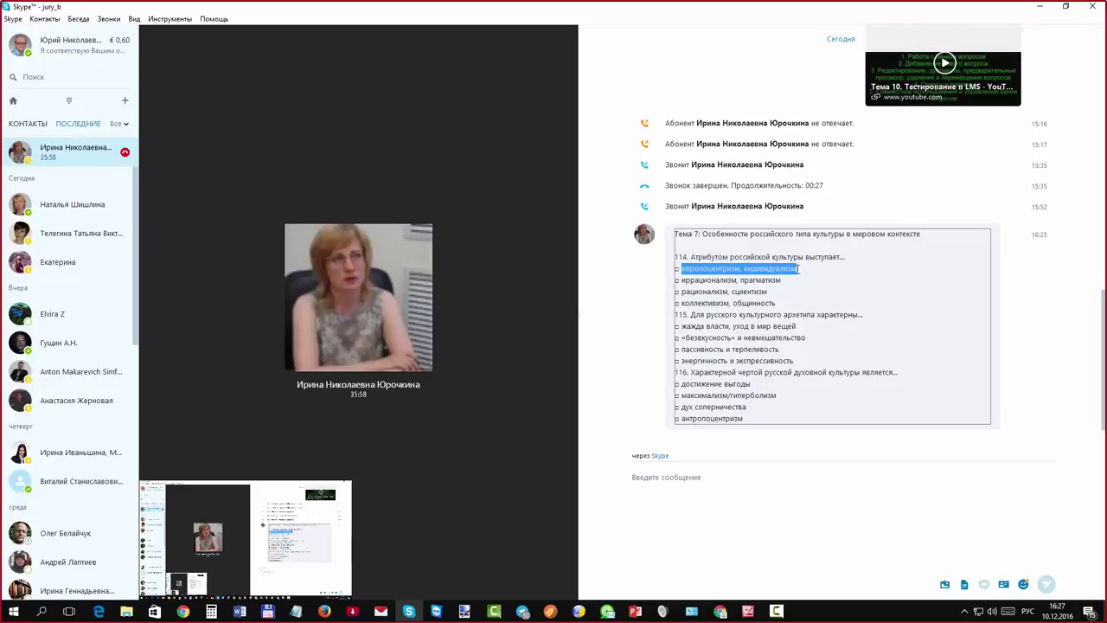
Switch back to the browser and set the answer option numbering to «Не нумеровать»
{"action": "key", "text": "alt+Tab"}
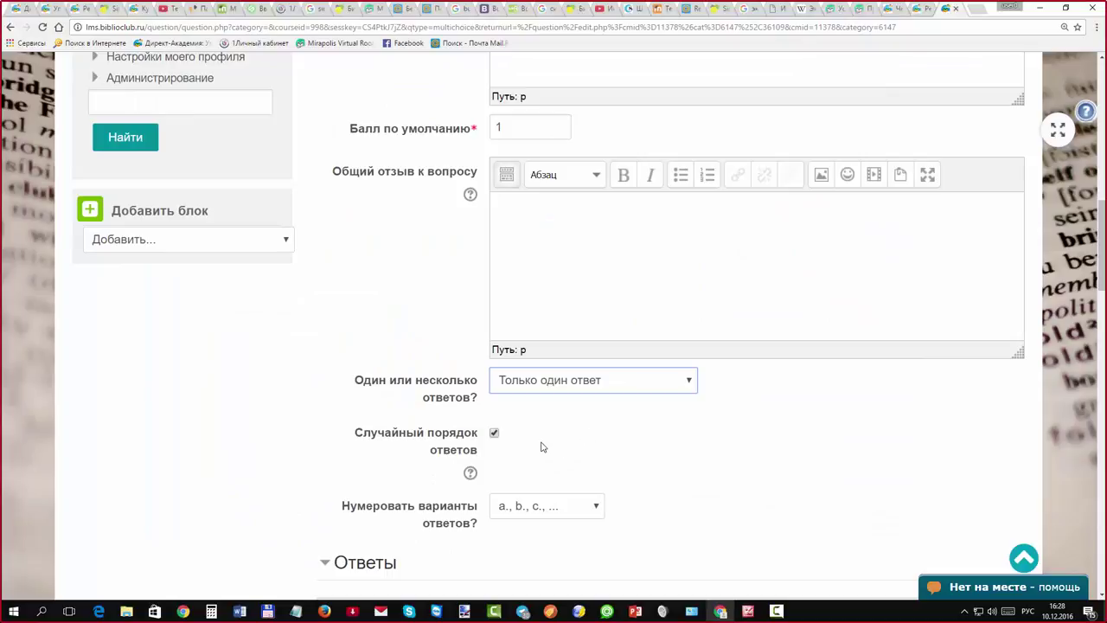
{"action": "scroll", "coordinate": [494, 413], "scroll_direction": "down", "scroll_amount": 1}
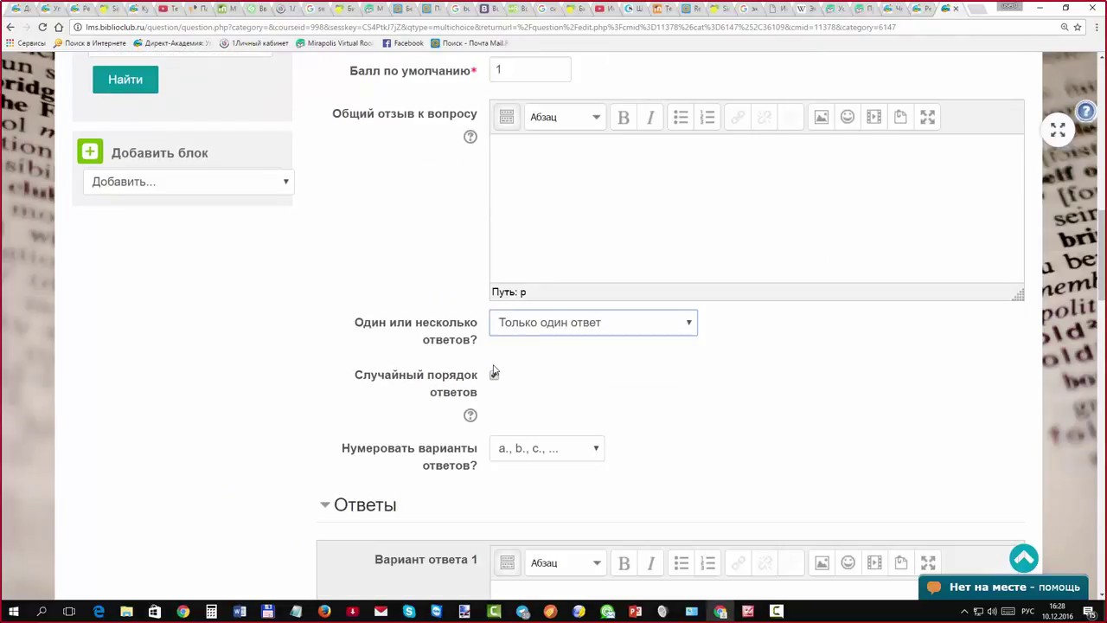
{"action": "left_click", "coordinate": [593, 452]}
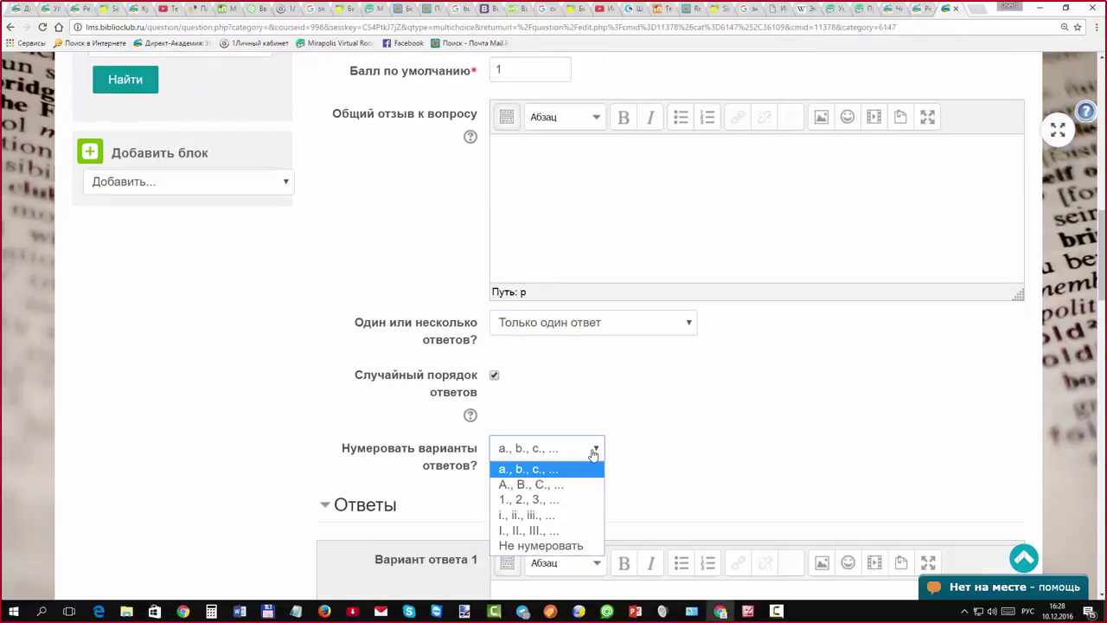
{"action": "left_click", "coordinate": [584, 543]}
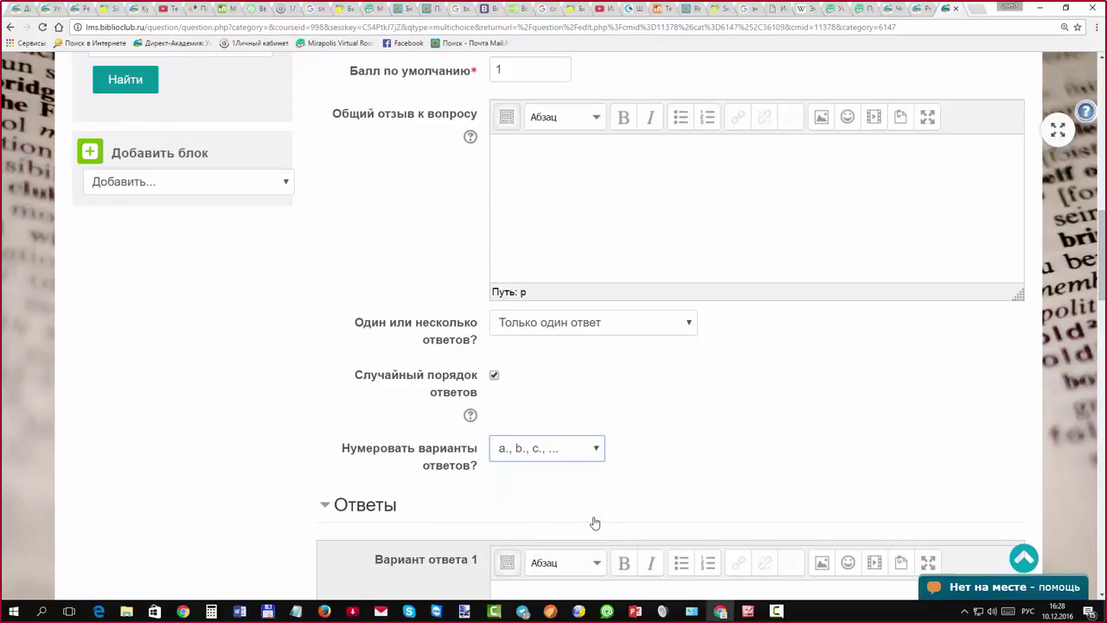
{"action": "scroll", "coordinate": [593, 447], "scroll_direction": "down", "scroll_amount": 2}
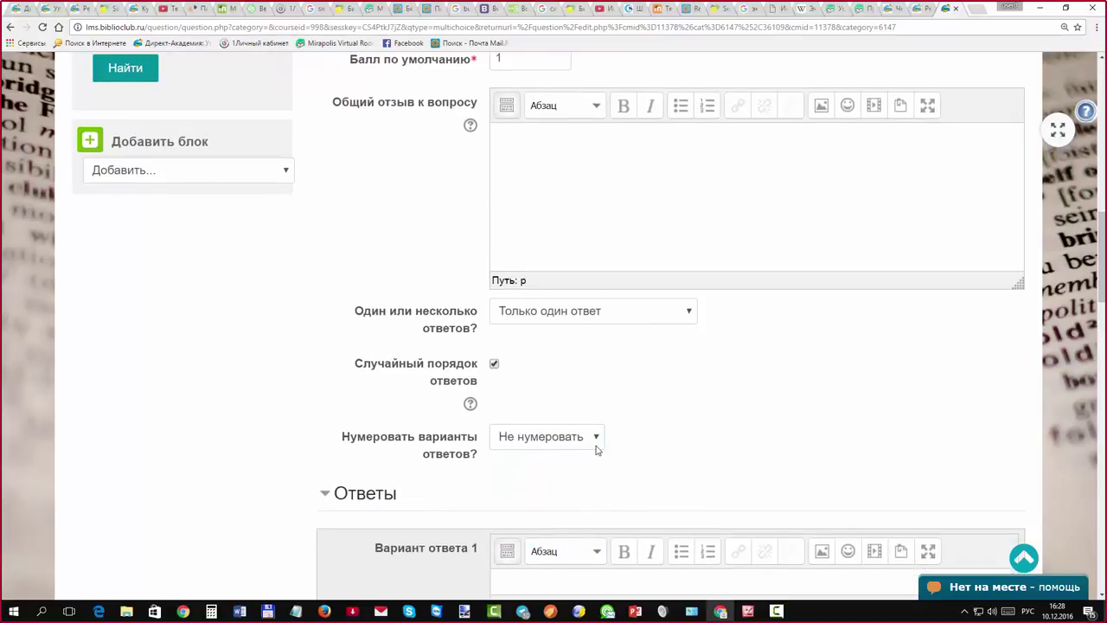
{"action": "scroll", "coordinate": [424, 437], "scroll_direction": "down", "scroll_amount": 1}
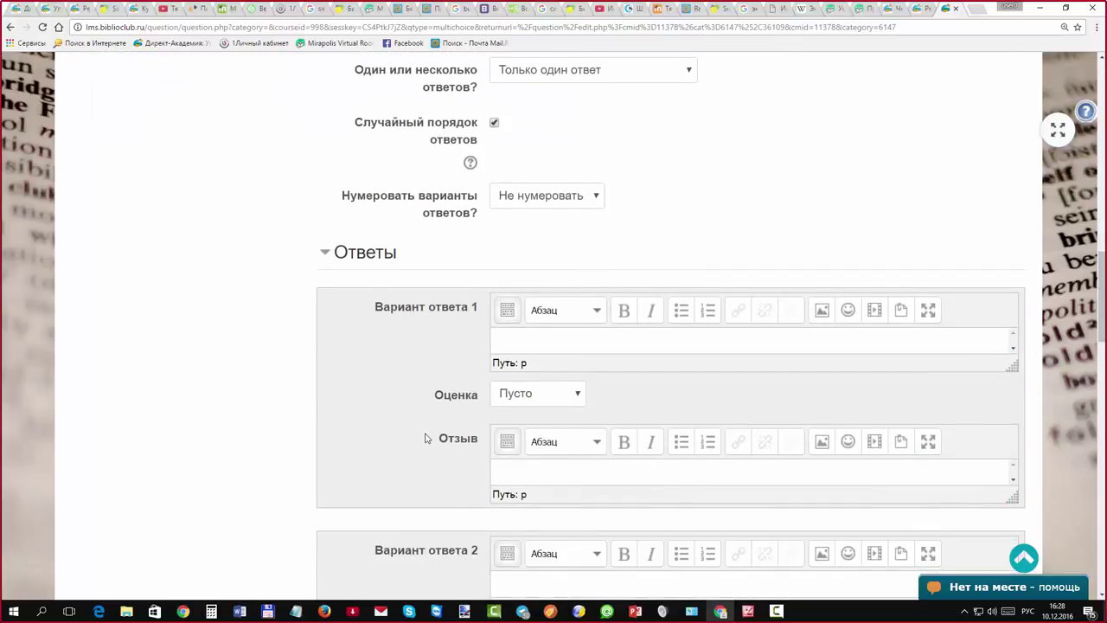
Keep the answer numbering at «Не нумеровать» and paste «европоцентризм, индивидуализм» into answer option 1
{"action": "left_click", "coordinate": [593, 198]}
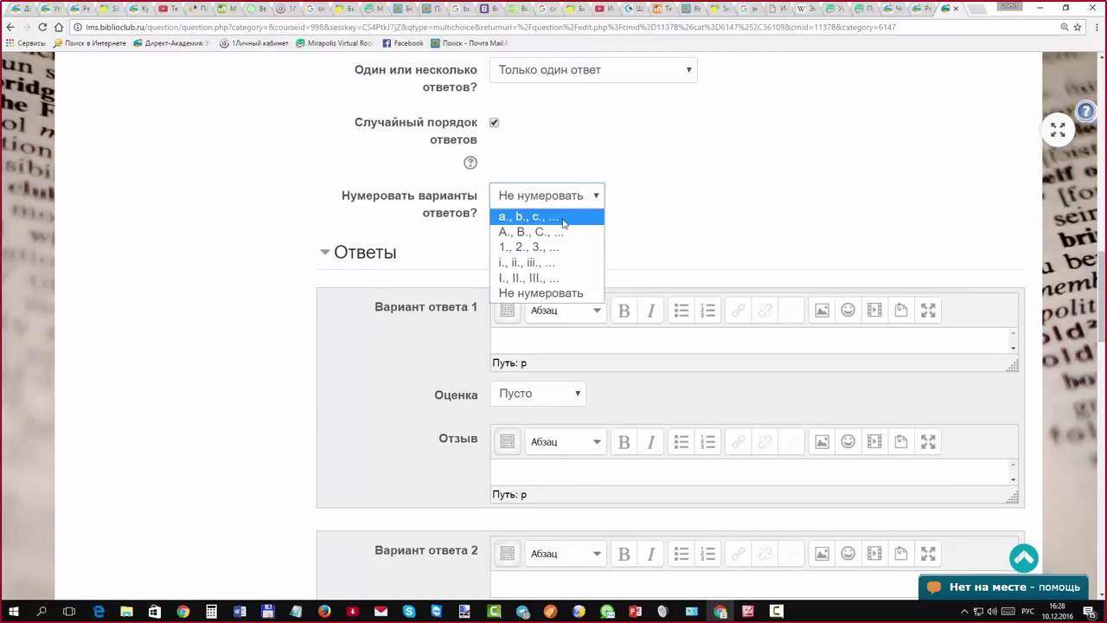
{"action": "left_click", "coordinate": [569, 297]}
{"action": "left_click", "coordinate": [532, 340]}
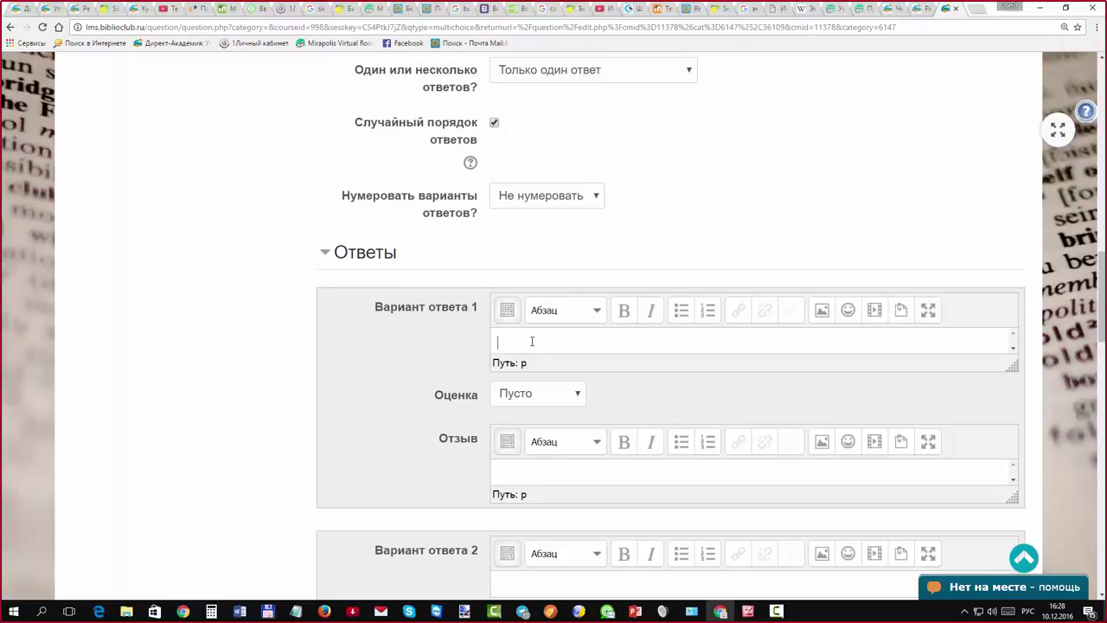
{"action": "key", "text": "ctrl+v"}
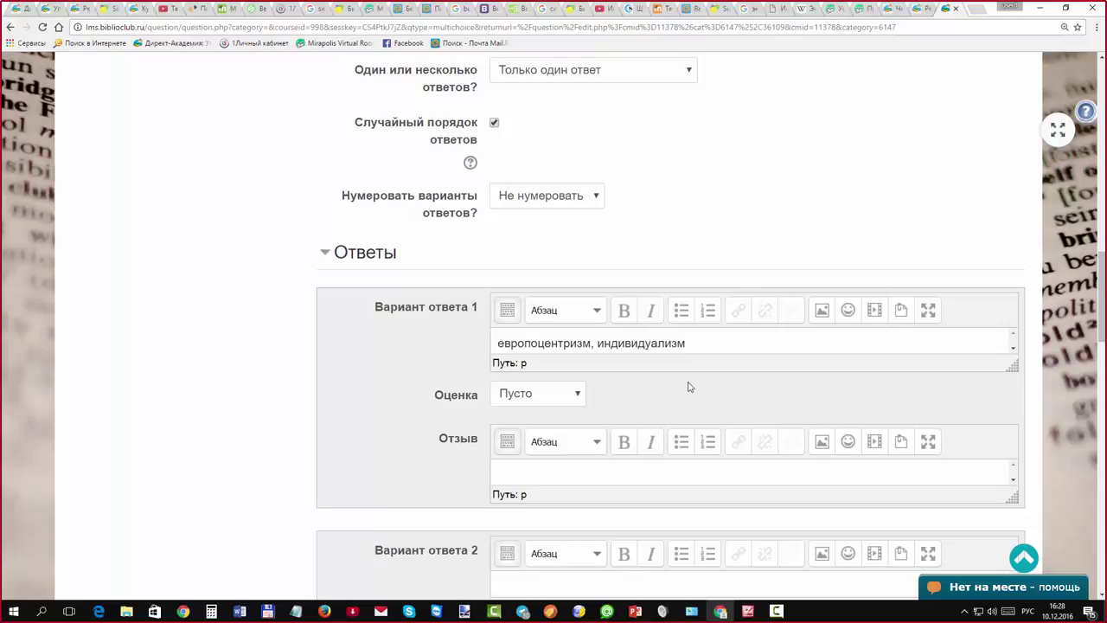
Copy «иррационализм, прагматизм» from the Skype message and paste it into answer option 2 in the browser
{"action": "key", "text": "alt+Tab"}
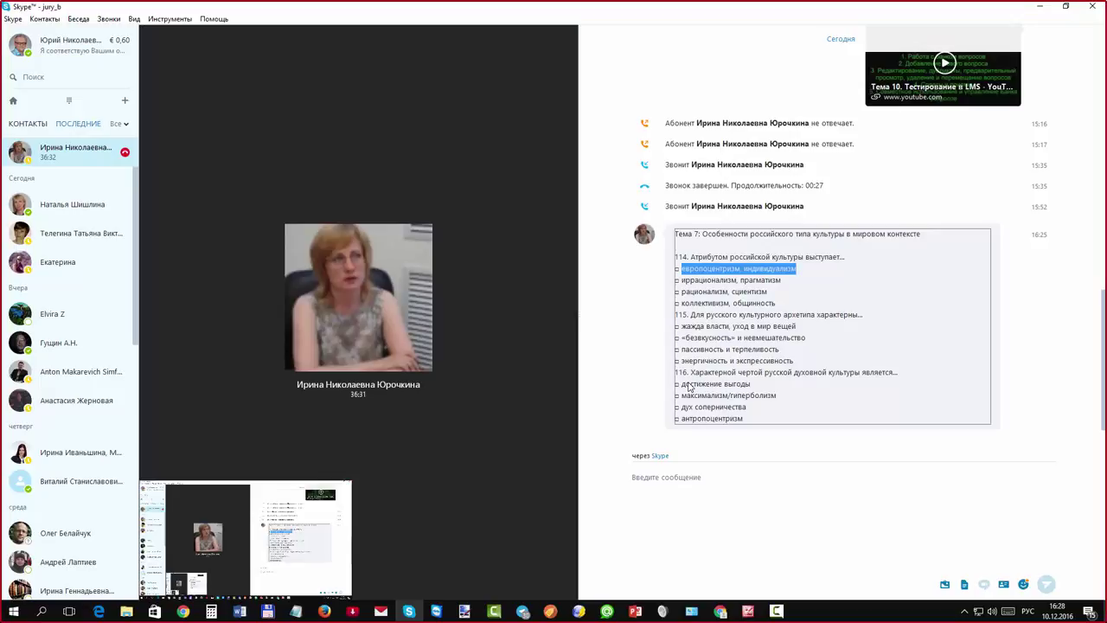
{"action": "left_click_drag", "start_coordinate": [681, 279], "coordinate": [781, 279]}
{"action": "key", "text": "ctrl+c"}
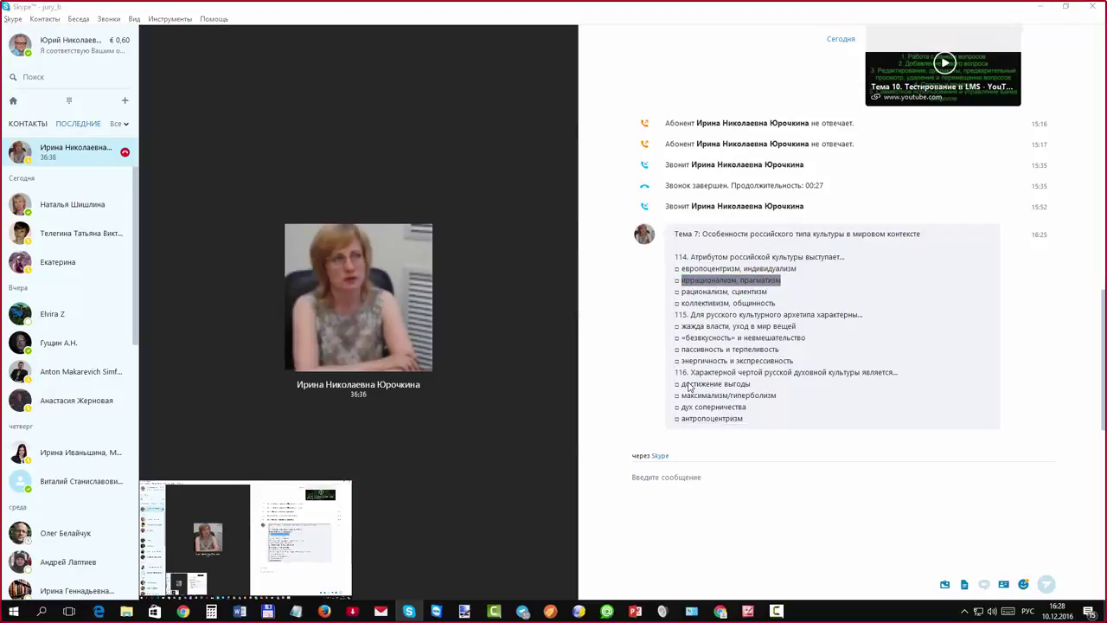
{"action": "key", "text": "alt+Tab"}
{"action": "scroll", "coordinate": [689, 387], "scroll_direction": "down", "scroll_amount": 3}
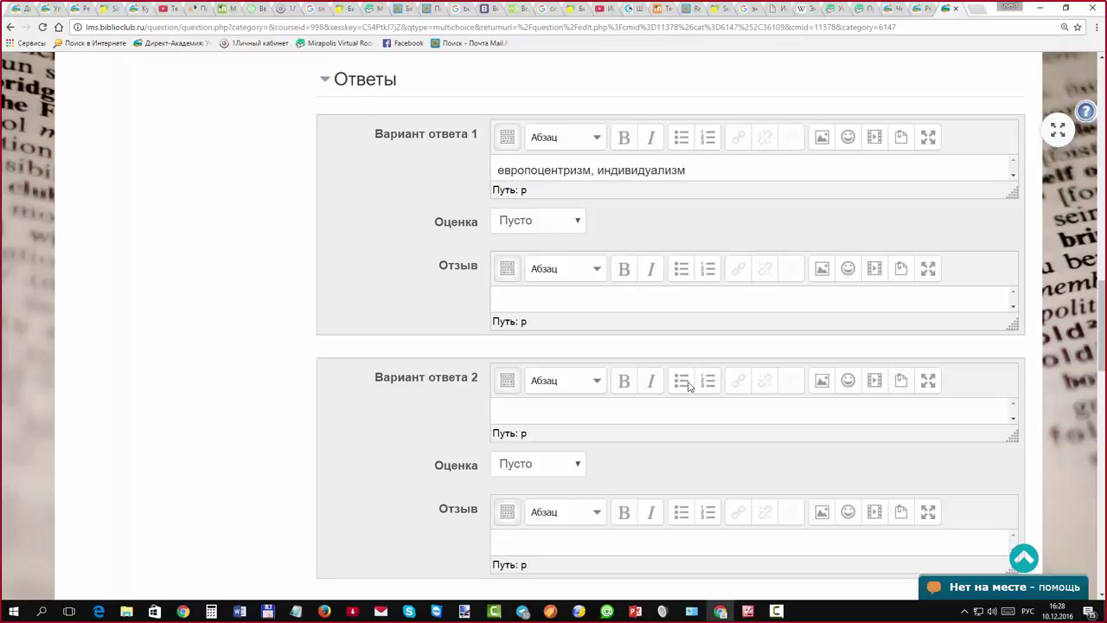
{"action": "key", "text": "ctrl+v"}
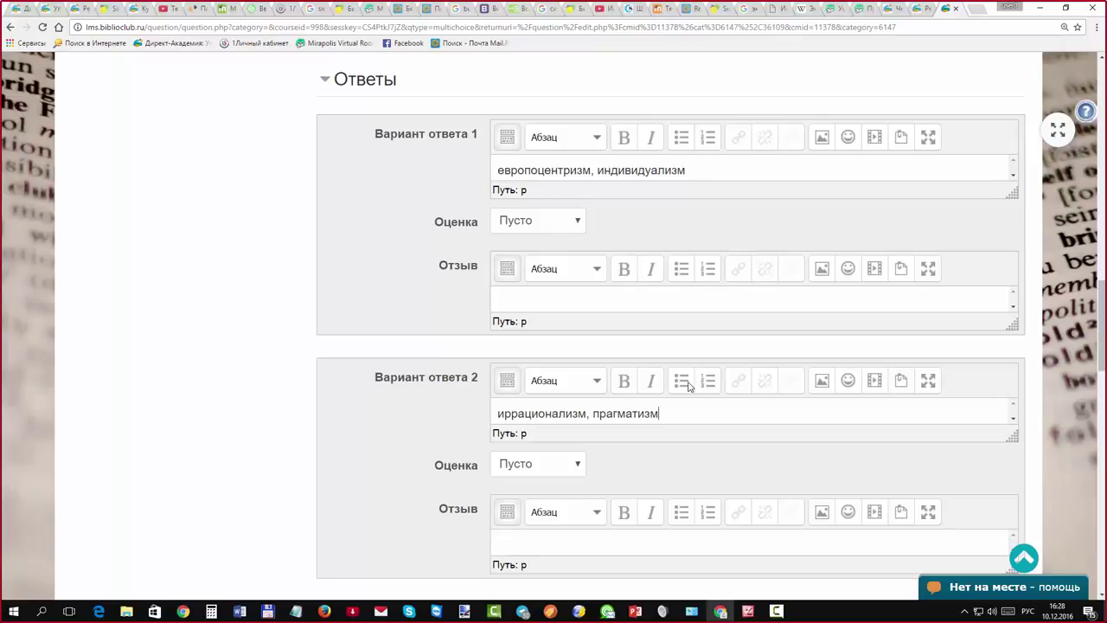
Copy «рационализм, сциентизм» from the Skype message and paste it into answer option 3 in the browser
{"action": "scroll", "coordinate": [690, 387], "scroll_direction": "up", "scroll_amount": 1}
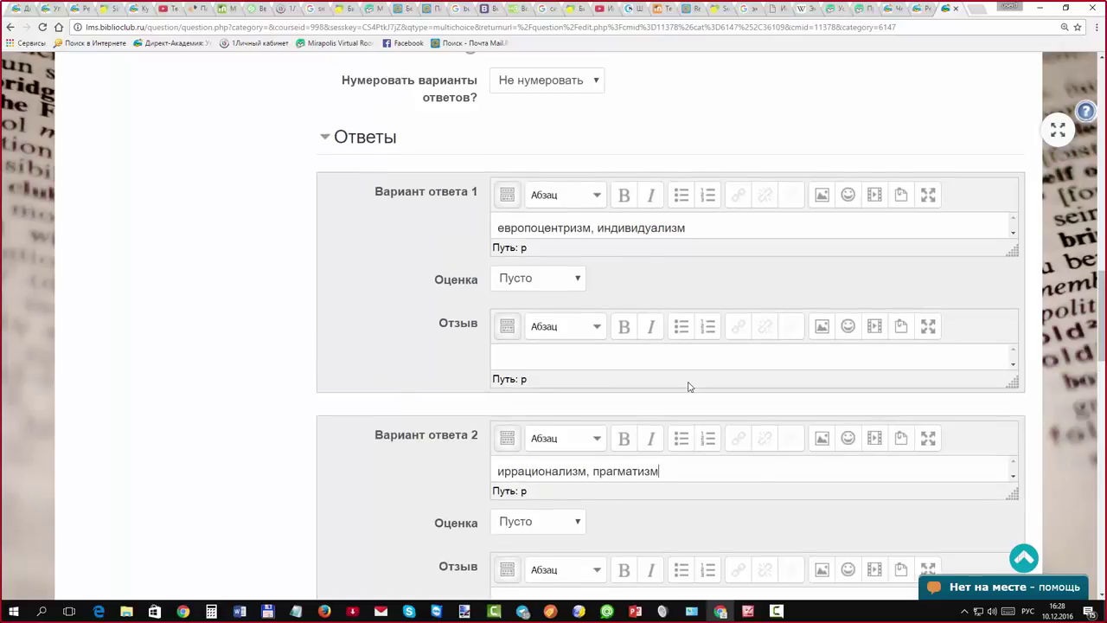
{"action": "scroll", "coordinate": [689, 387], "scroll_direction": "down", "scroll_amount": 2}
{"action": "key", "text": "alt+Tab"}
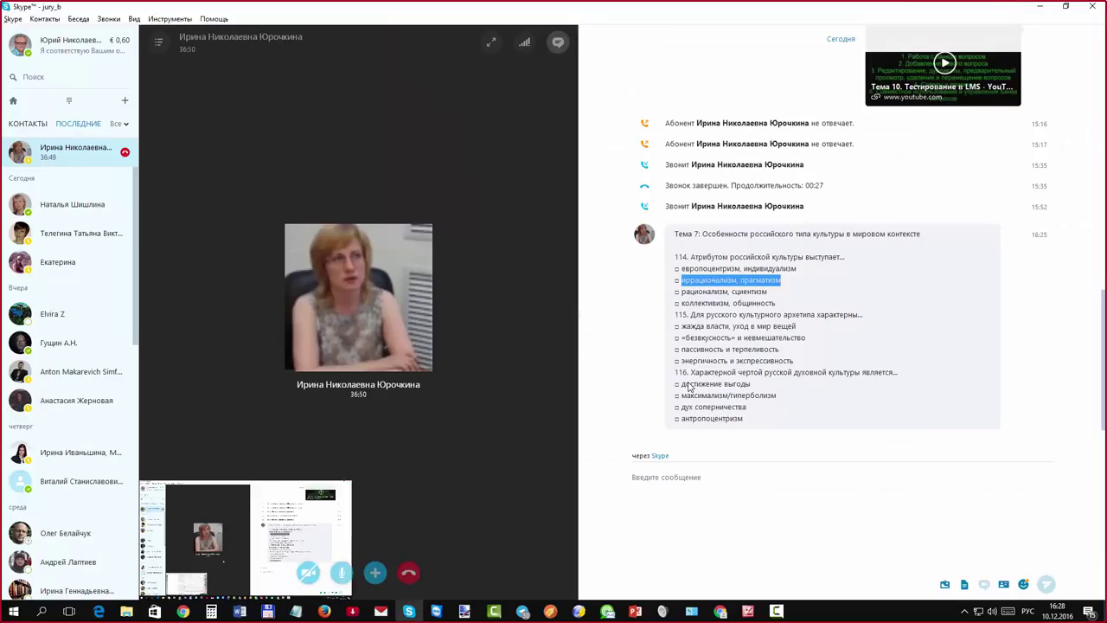
{"action": "left_click", "coordinate": [689, 387]}
{"action": "left_click_drag", "start_coordinate": [682, 292], "coordinate": [768, 292]}
{"action": "key", "text": "ctrl+c"}
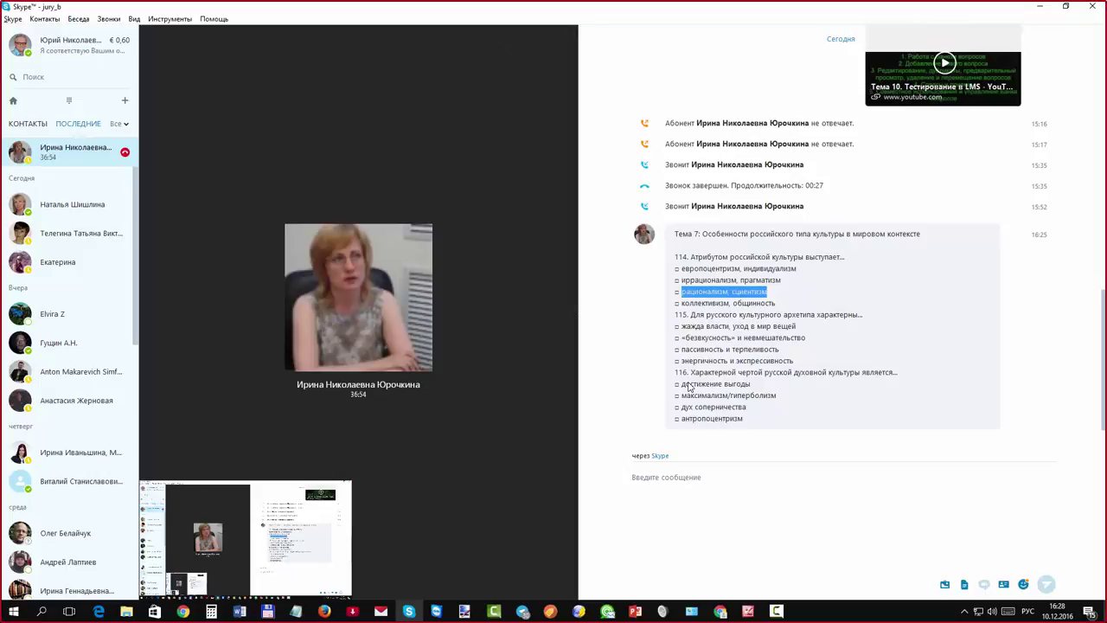
{"action": "key", "text": "alt+Tab"}
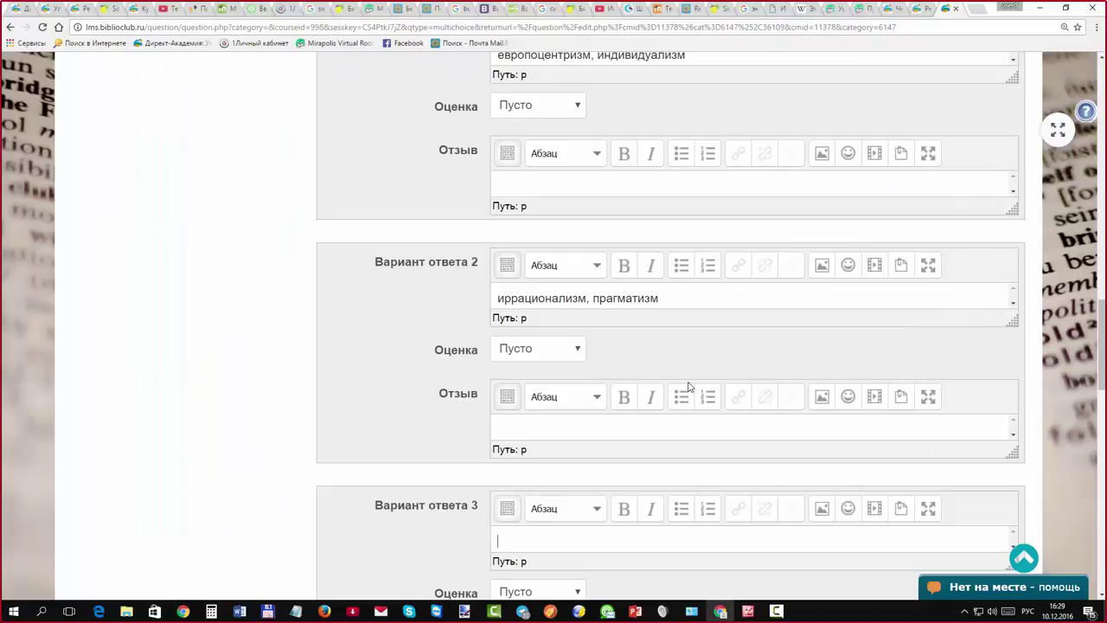
{"action": "key", "text": "ctrl+v"}
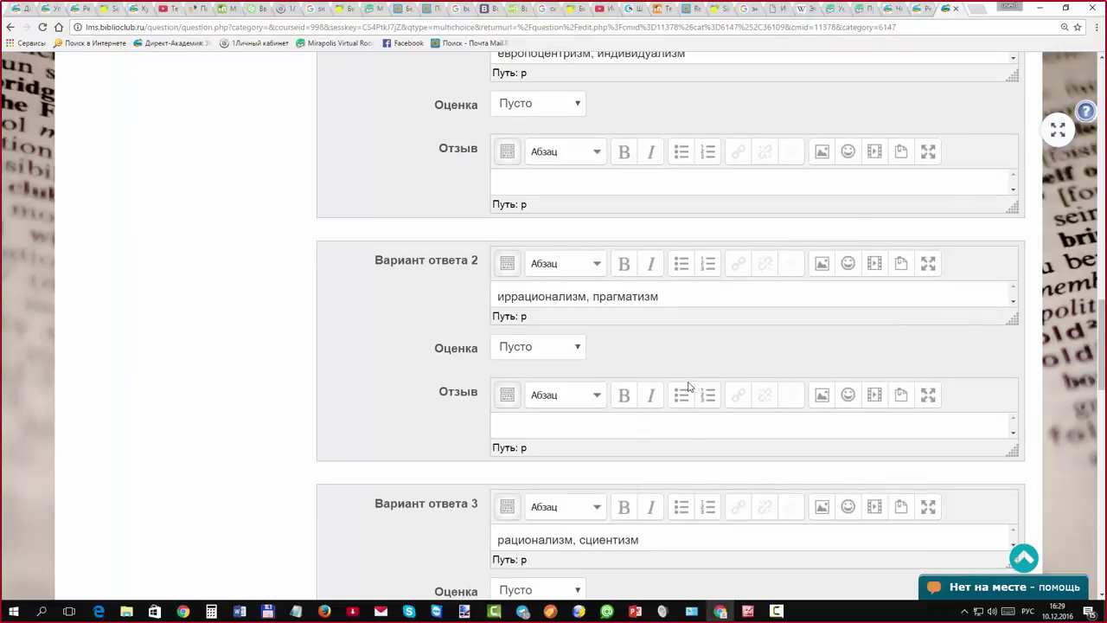
Copy «коллективизм, общинность» from the Skype message and paste it into answer option 4 in the browser
{"action": "scroll", "coordinate": [689, 387], "scroll_direction": "down", "scroll_amount": 3}
{"action": "scroll", "coordinate": [689, 387], "scroll_direction": "up", "scroll_amount": 1}
{"action": "key", "text": "alt+Tab"}
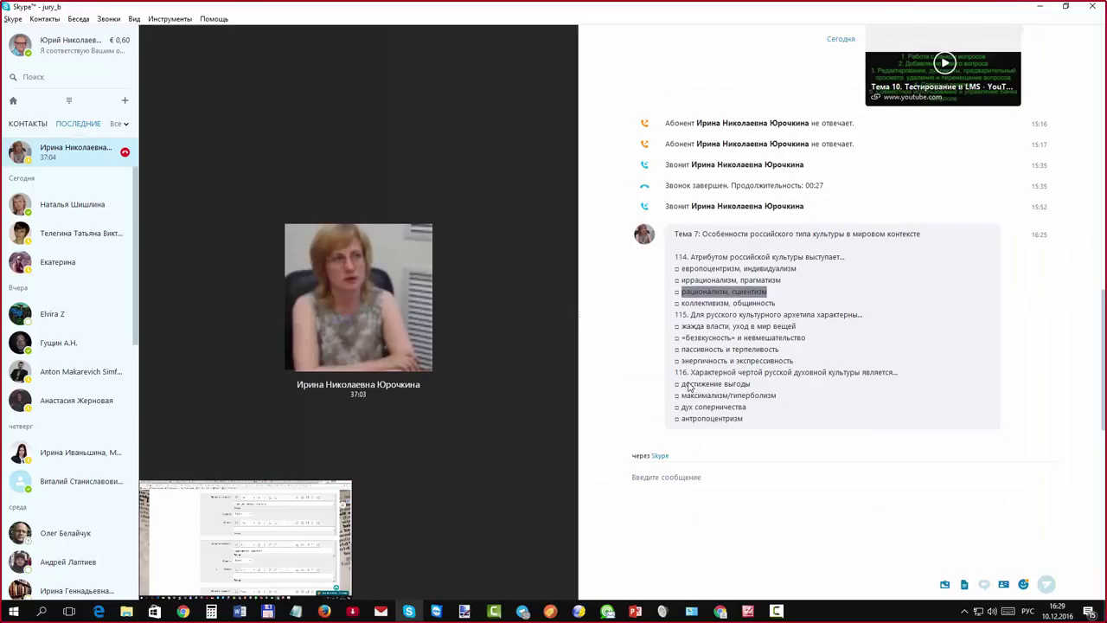
{"action": "left_click", "coordinate": [689, 386]}
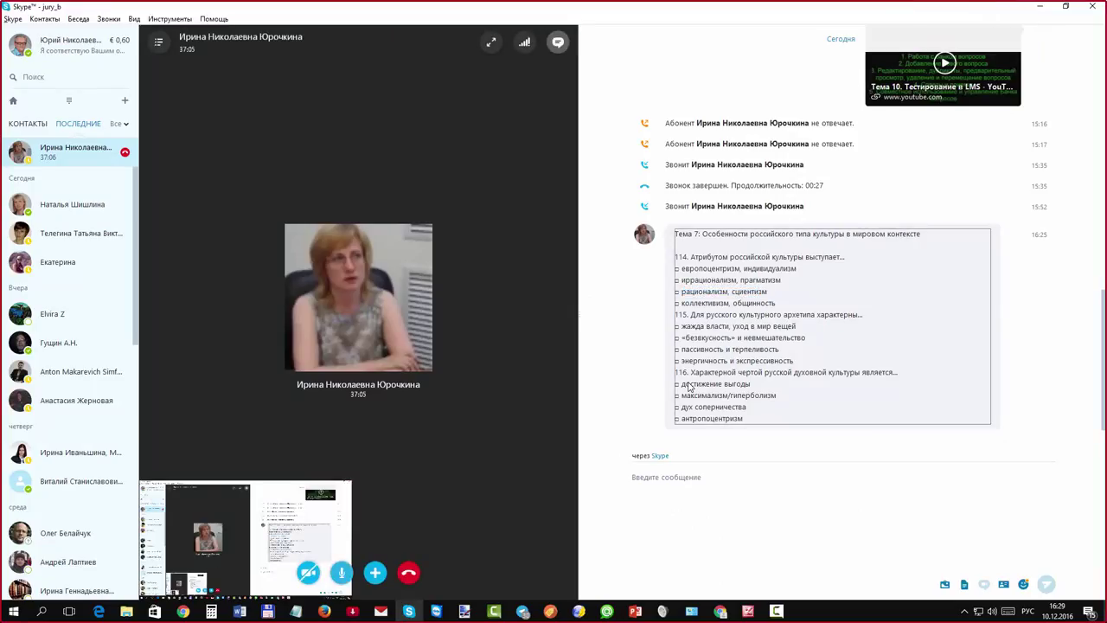
{"action": "left_click_drag", "start_coordinate": [681, 303], "coordinate": [777, 302]}
{"action": "key", "text": "ctrl+c"}
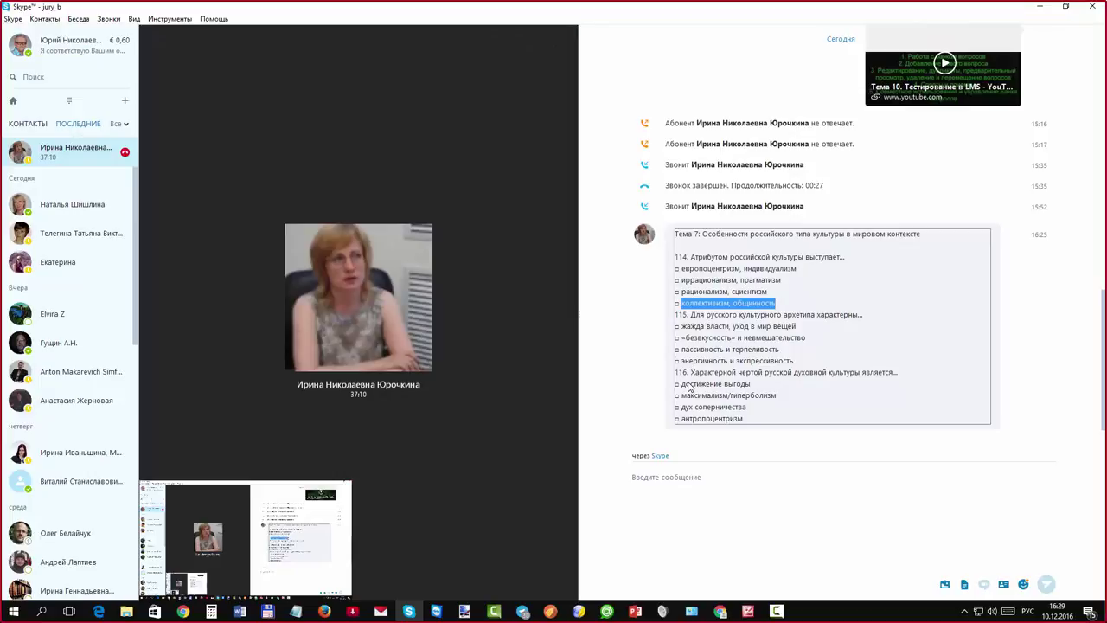
{"action": "key", "text": "alt+Tab"}
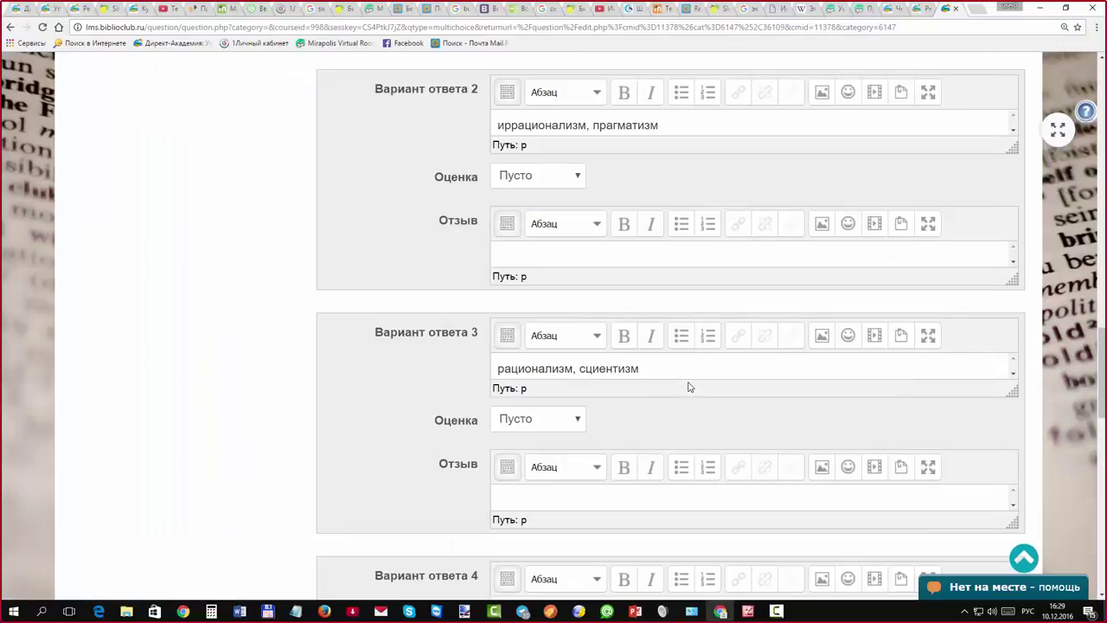
{"action": "scroll", "coordinate": [689, 387], "scroll_direction": "down", "scroll_amount": 3}
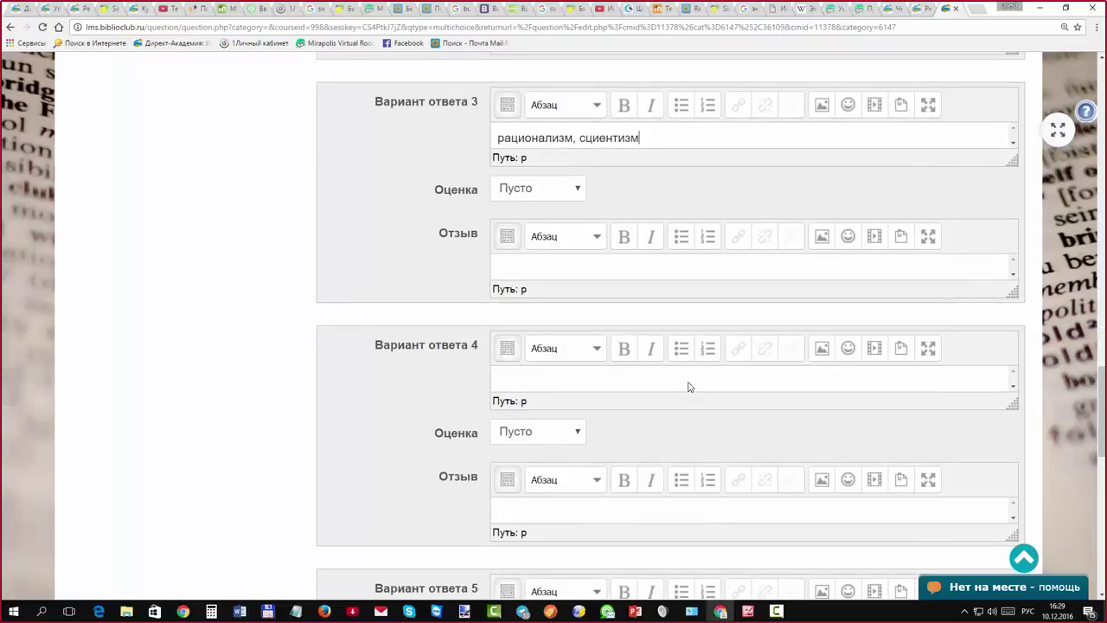
{"action": "left_click", "coordinate": [689, 387]}
{"action": "key", "text": "ctrl+v"}
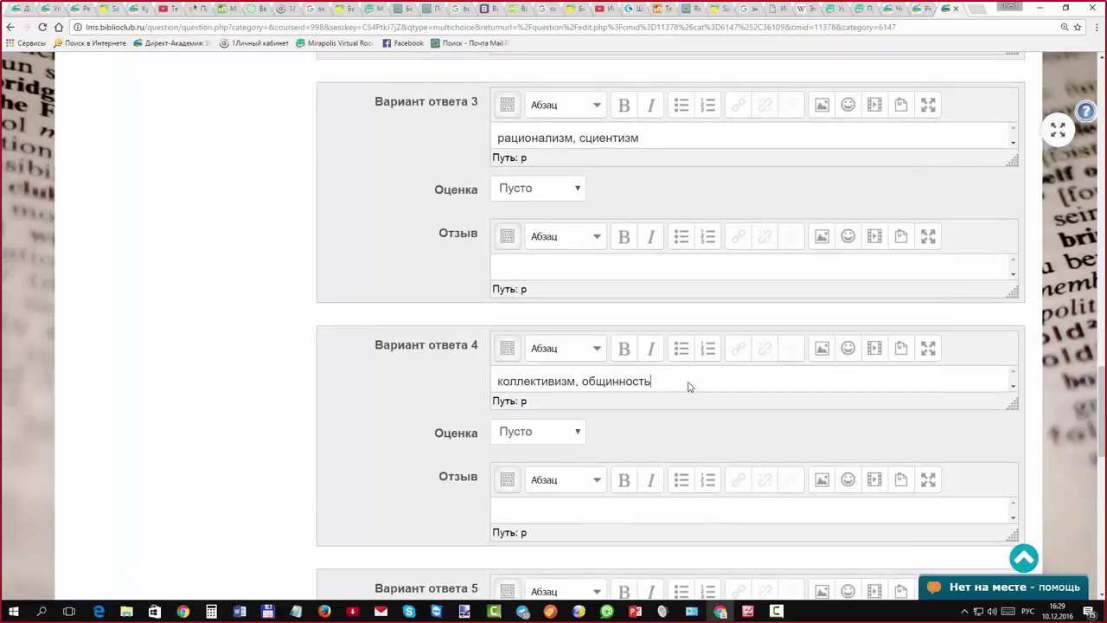
Set the grade of answer option 4 to 100%
{"action": "key", "text": "Tab"}
{"action": "key", "text": "alt+Down"}
{"action": "key", "text": "Up"}
{"action": "key", "text": "Up"}
{"action": "key", "text": "Up"}
{"action": "key", "text": "Up"}
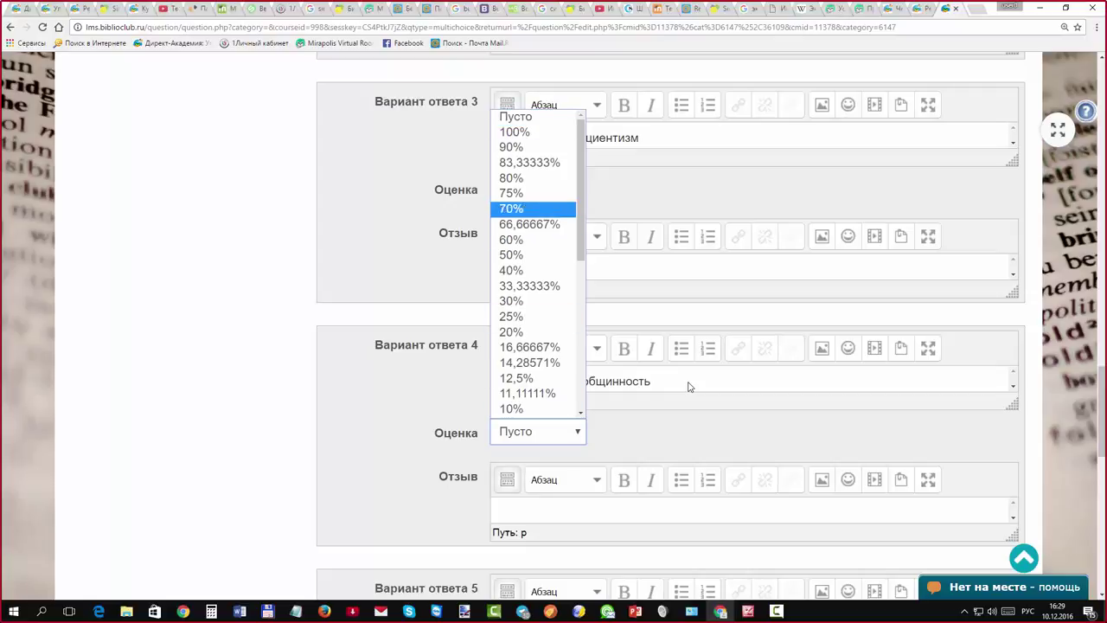
{"action": "key", "text": "Return"}
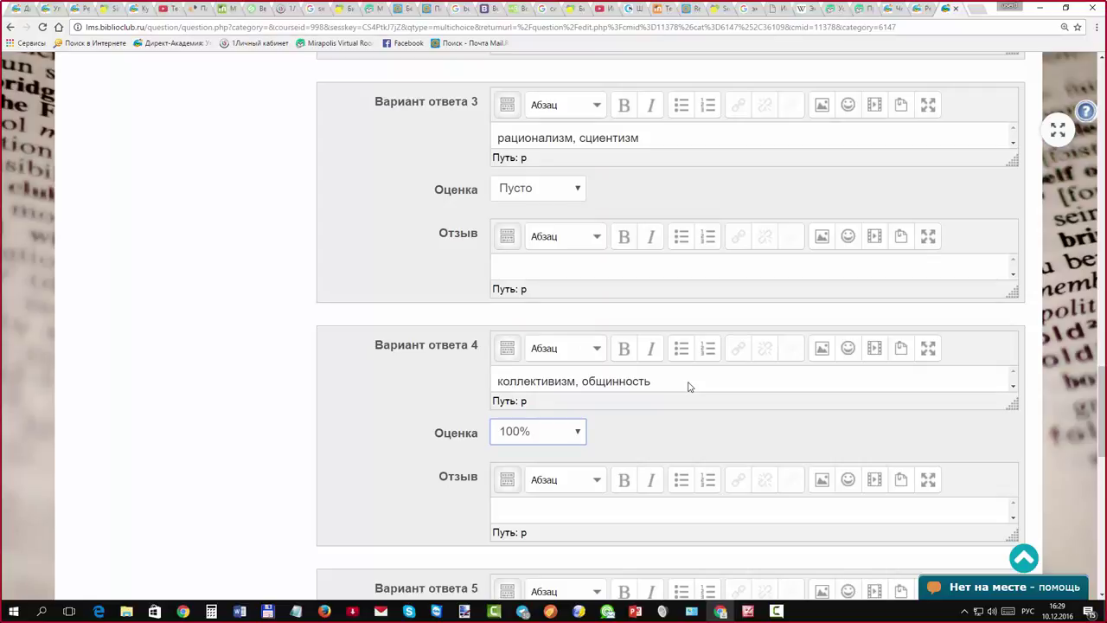
{"action": "left_click", "coordinate": [689, 387]}
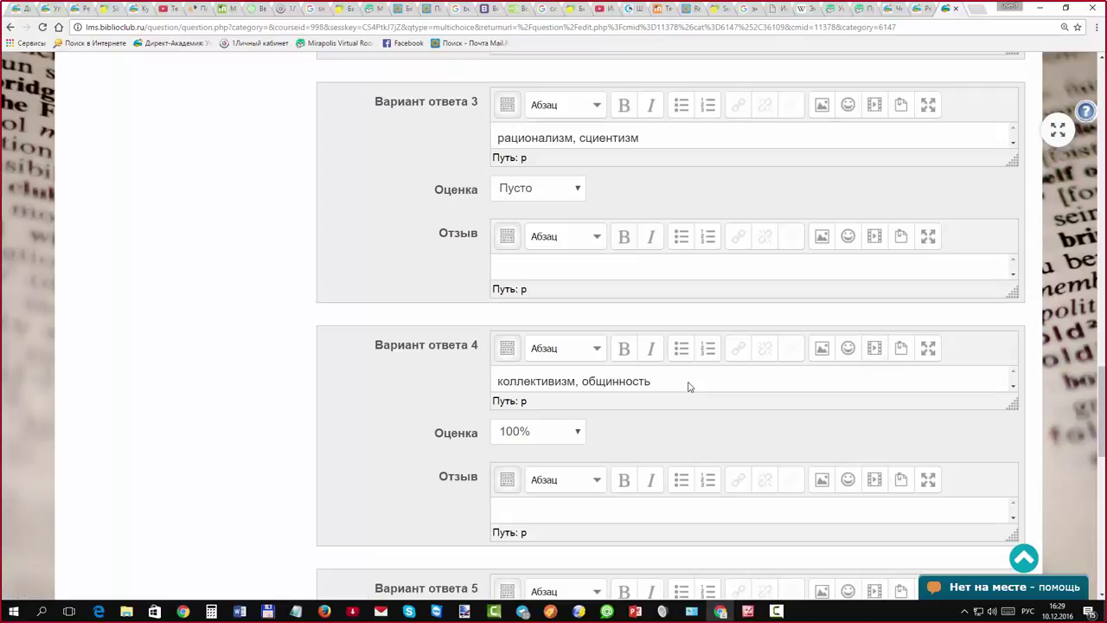
{"action": "key", "text": "ctrl+a"}
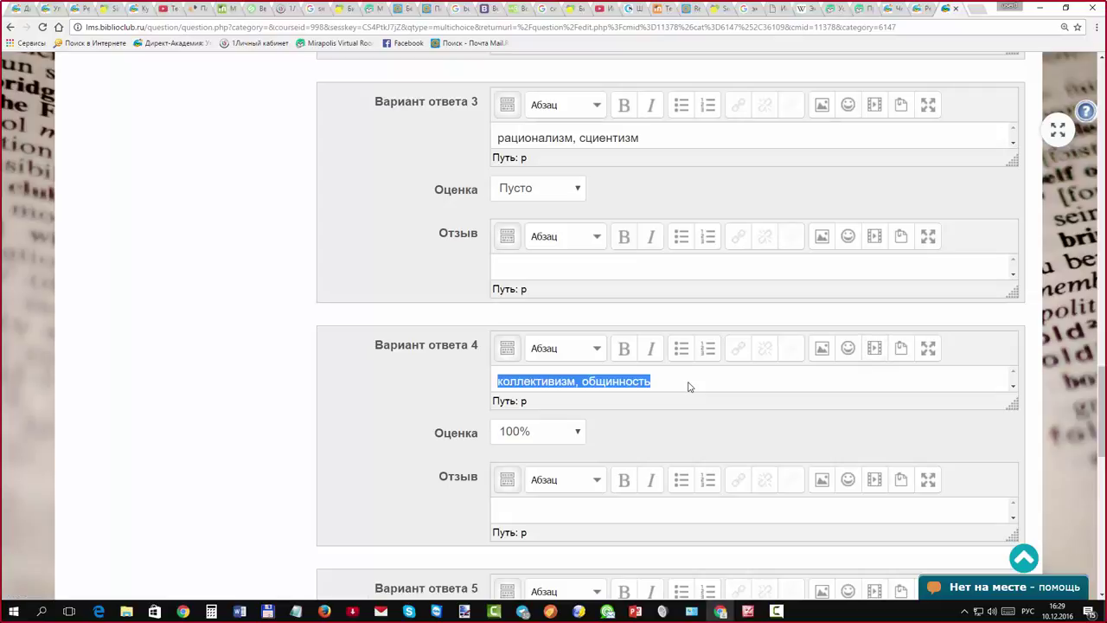
{"action": "key", "text": "ctrl+c"}
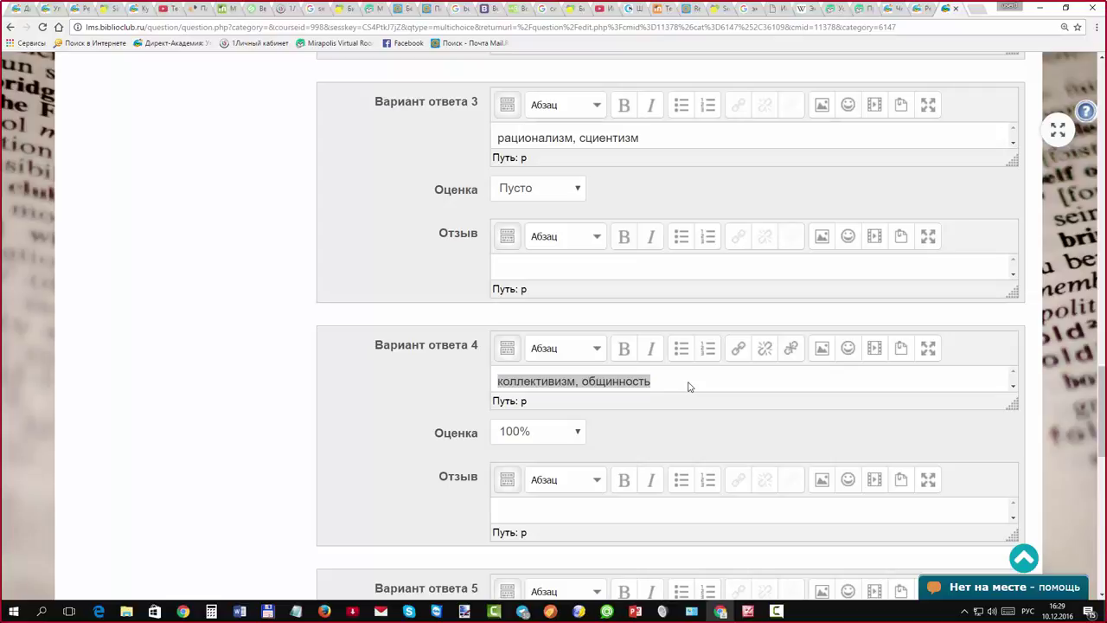
{"action": "key", "text": "alt+Tab"}
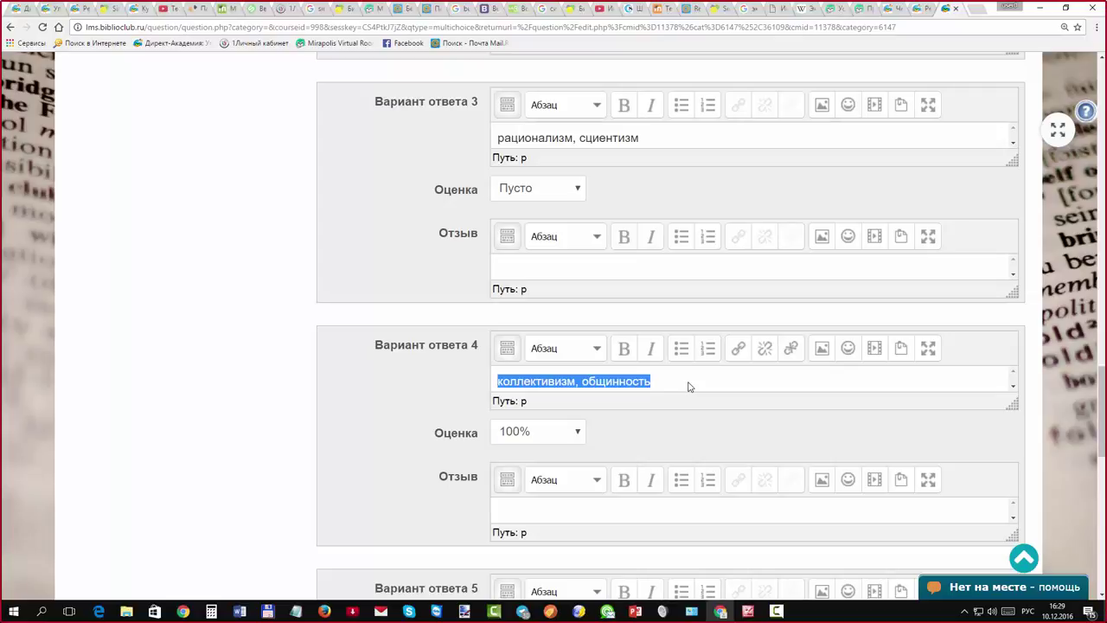
{"action": "key", "text": "Left"}
{"action": "key", "text": "ctrl+shift+Right"}
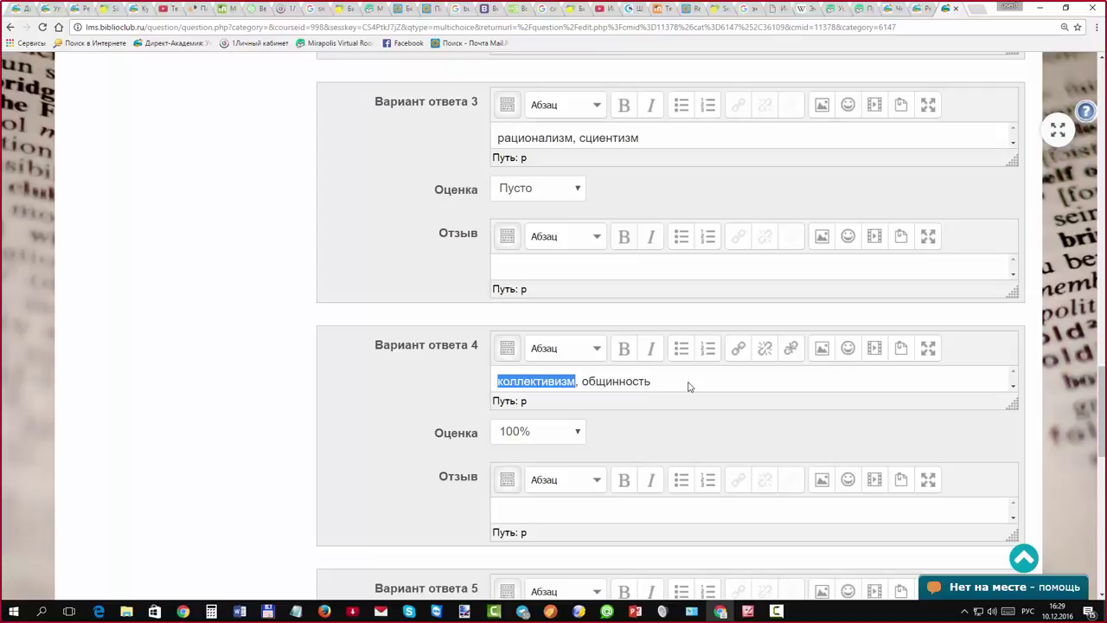
{"action": "key", "text": "Right"}
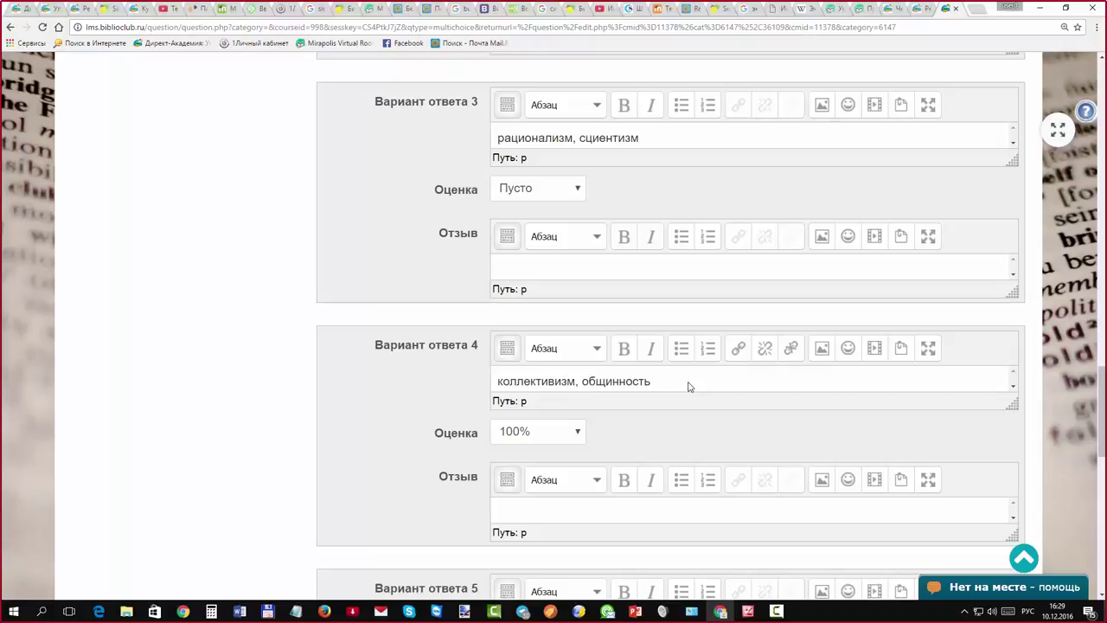
Expand the «Комбинированный отзыв» section and review the feedback texts for correct, partially correct and incorrect answers
{"action": "scroll", "coordinate": [689, 386], "scroll_direction": "down", "scroll_amount": 1}
{"action": "scroll", "coordinate": [689, 386], "scroll_direction": "down", "scroll_amount": 2}
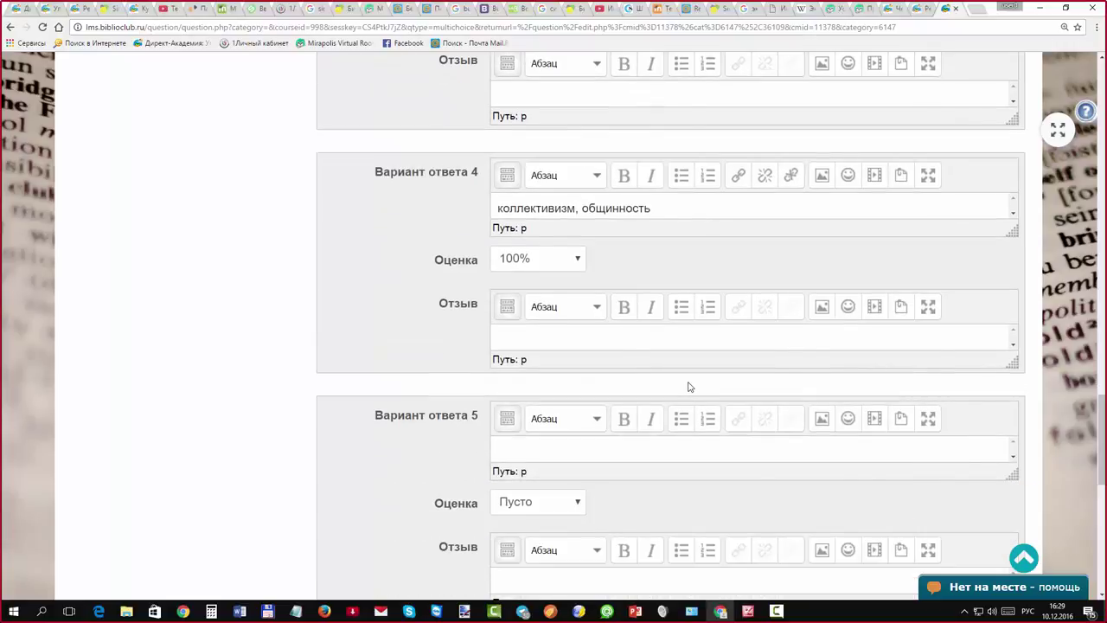
{"action": "scroll", "coordinate": [690, 387], "scroll_direction": "down", "scroll_amount": 4}
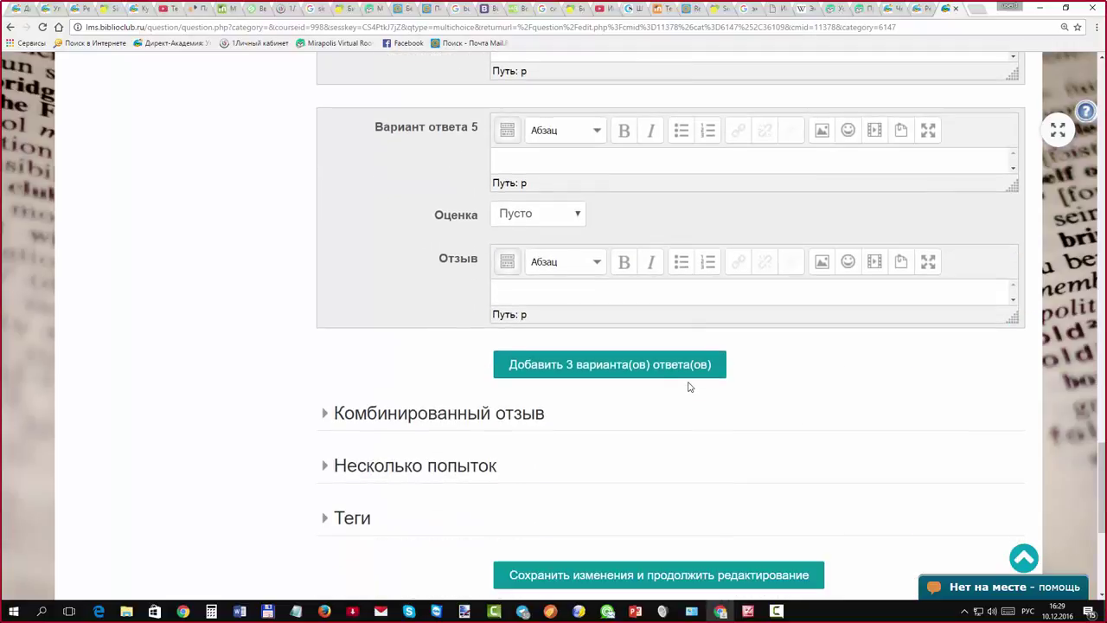
{"action": "scroll", "coordinate": [689, 386], "scroll_direction": "down", "scroll_amount": 2}
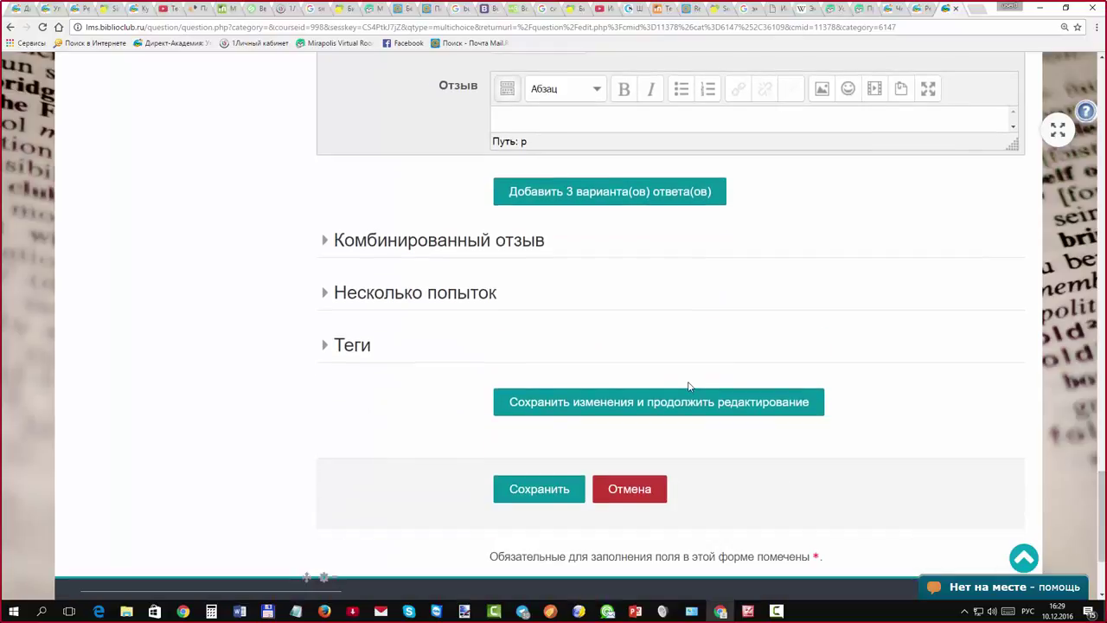
{"action": "scroll", "coordinate": [690, 387], "scroll_direction": "up", "scroll_amount": 2}
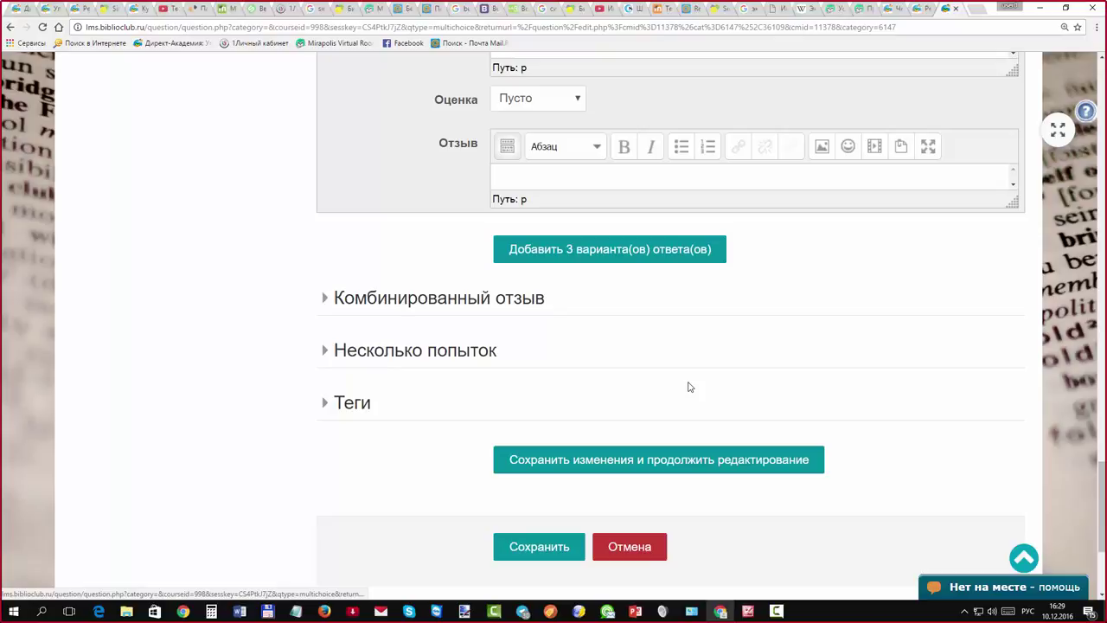
{"action": "key", "text": "Return"}
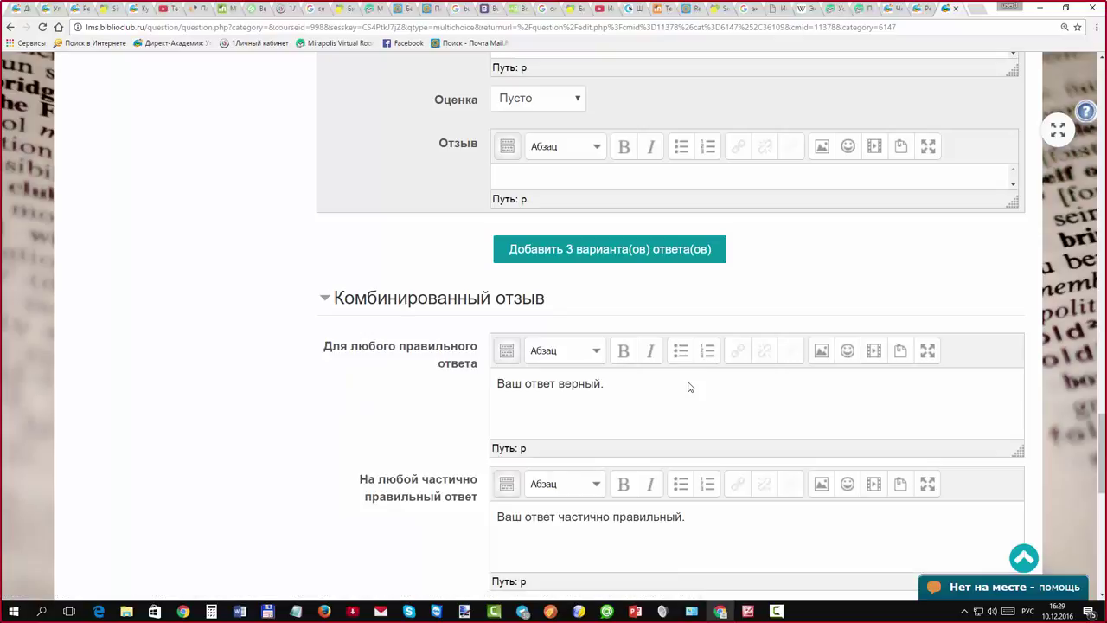
{"action": "scroll", "coordinate": [690, 387], "scroll_direction": "down", "scroll_amount": 1}
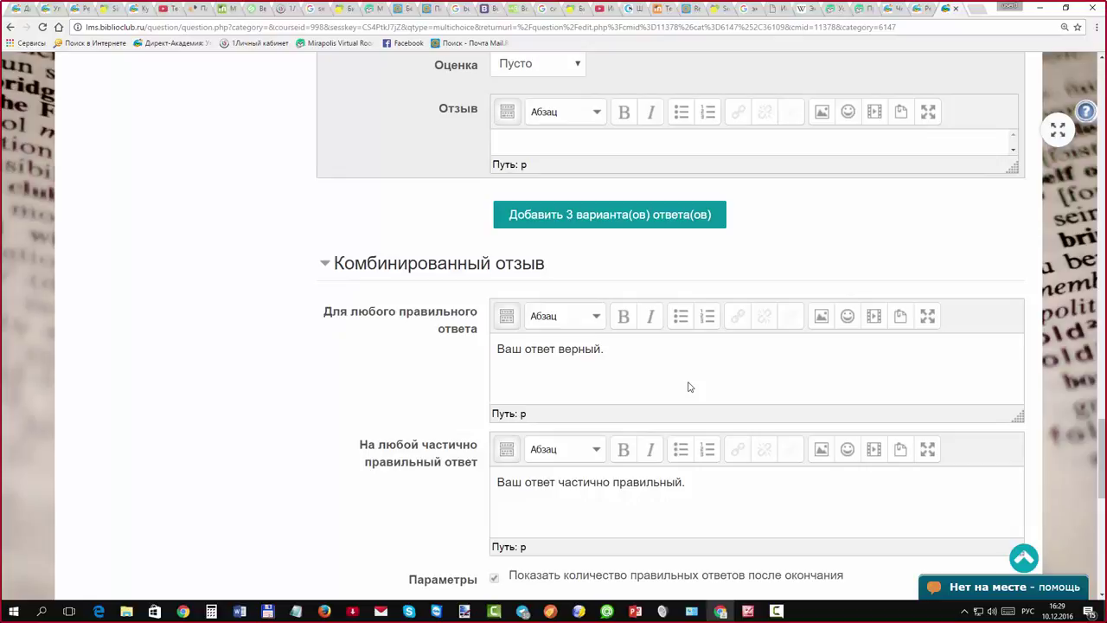
{"action": "scroll", "coordinate": [690, 387], "scroll_direction": "down", "scroll_amount": 1}
{"action": "scroll", "coordinate": [689, 387], "scroll_direction": "down", "scroll_amount": 1}
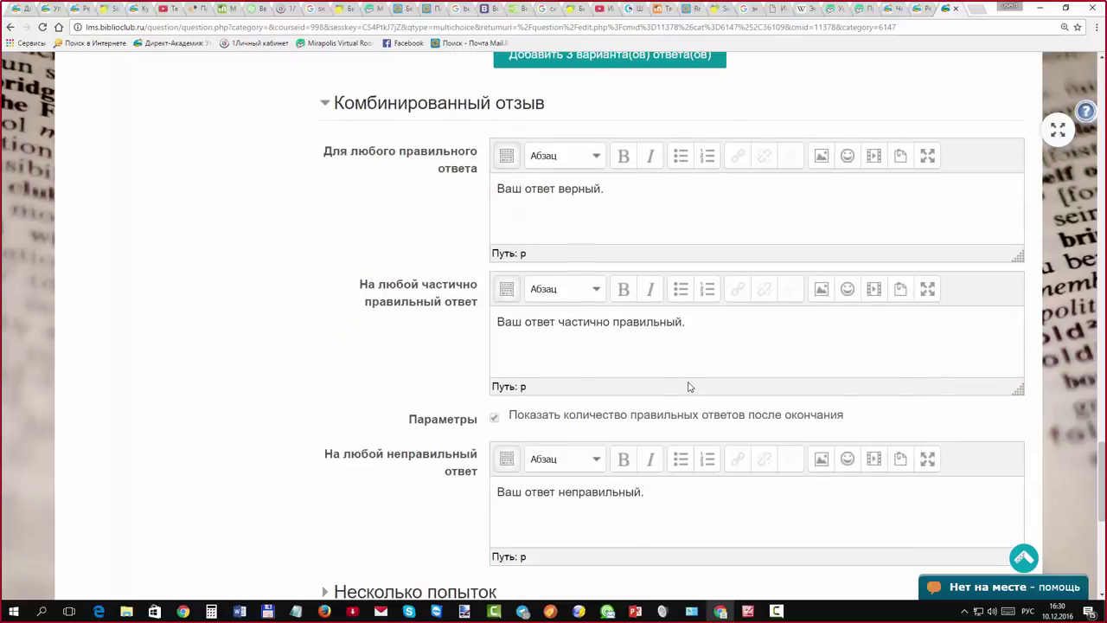
{"action": "scroll", "coordinate": [689, 386], "scroll_direction": "down", "scroll_amount": 2}
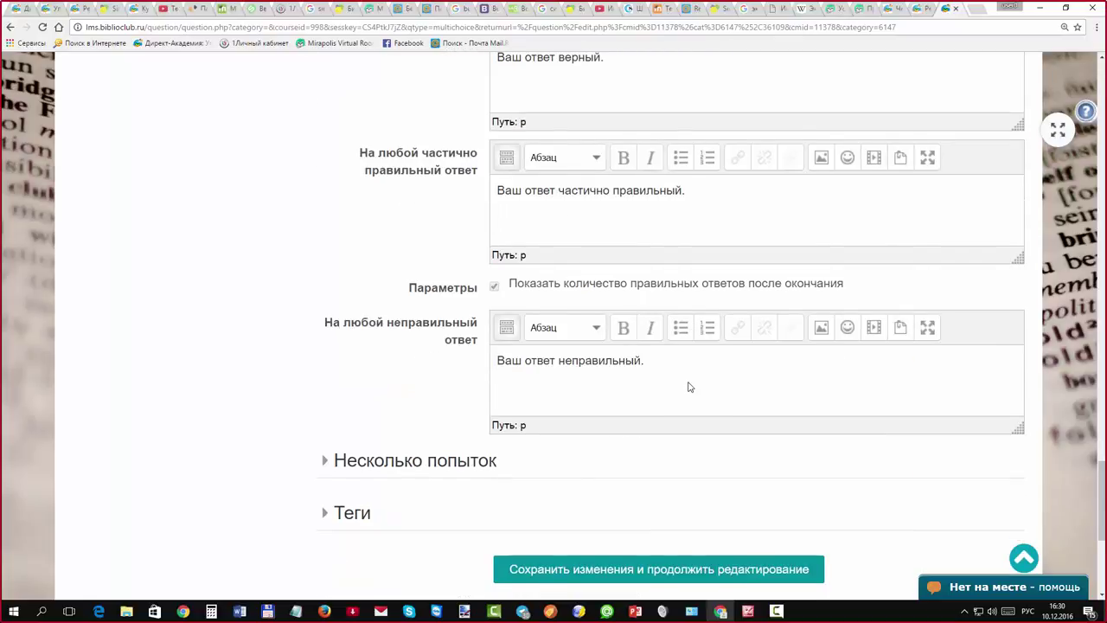
{"action": "scroll", "coordinate": [689, 386], "scroll_direction": "down", "scroll_amount": 1}
{"action": "scroll", "coordinate": [689, 386], "scroll_direction": "down", "scroll_amount": 1}
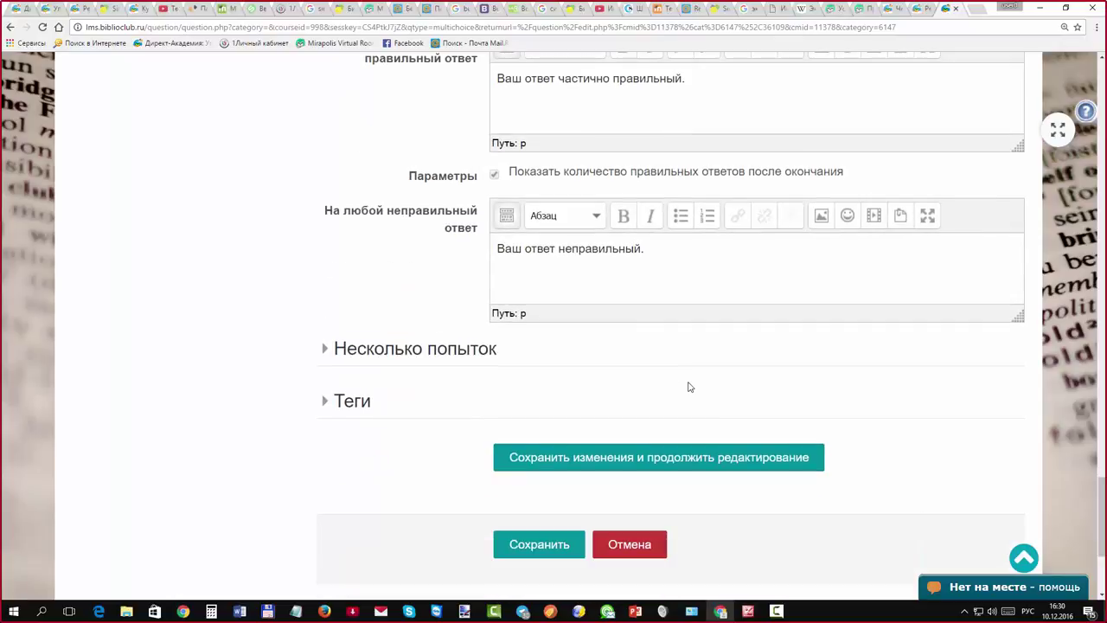
Save the finished multiple-choice question to the question bank
{"action": "key", "text": "Tab"}
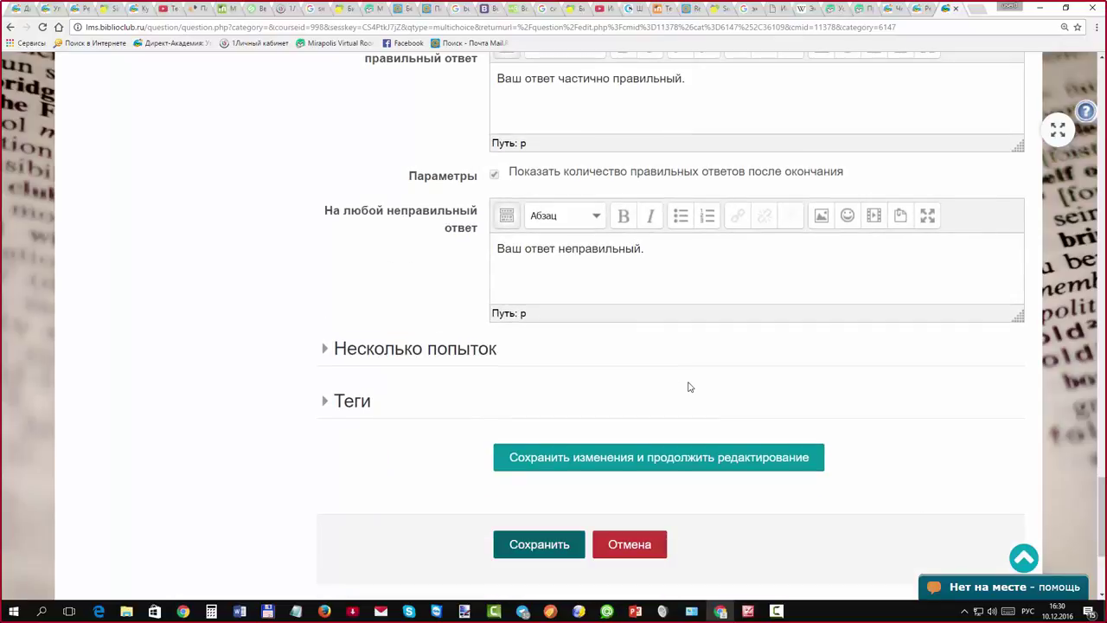
{"action": "scroll", "coordinate": [689, 387], "scroll_direction": "down", "scroll_amount": 1}
{"action": "key", "text": "Return"}
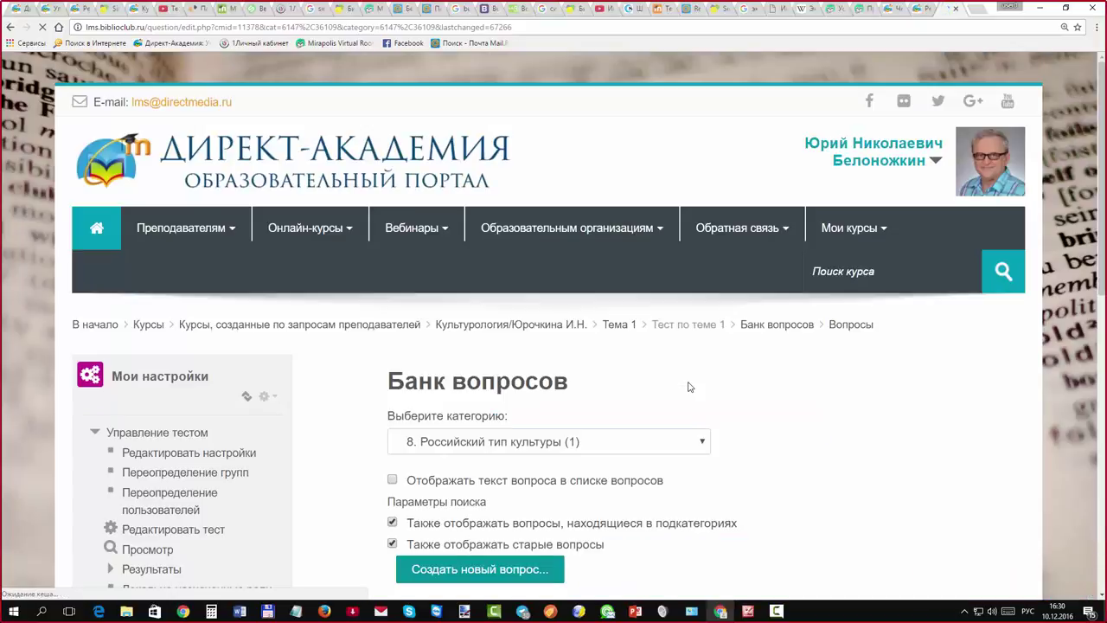
Preview the question «Атрибутом российской культуры выступает…» from the question bank list and maximize the preview window
{"action": "scroll", "coordinate": [689, 387], "scroll_direction": "down", "scroll_amount": 2}
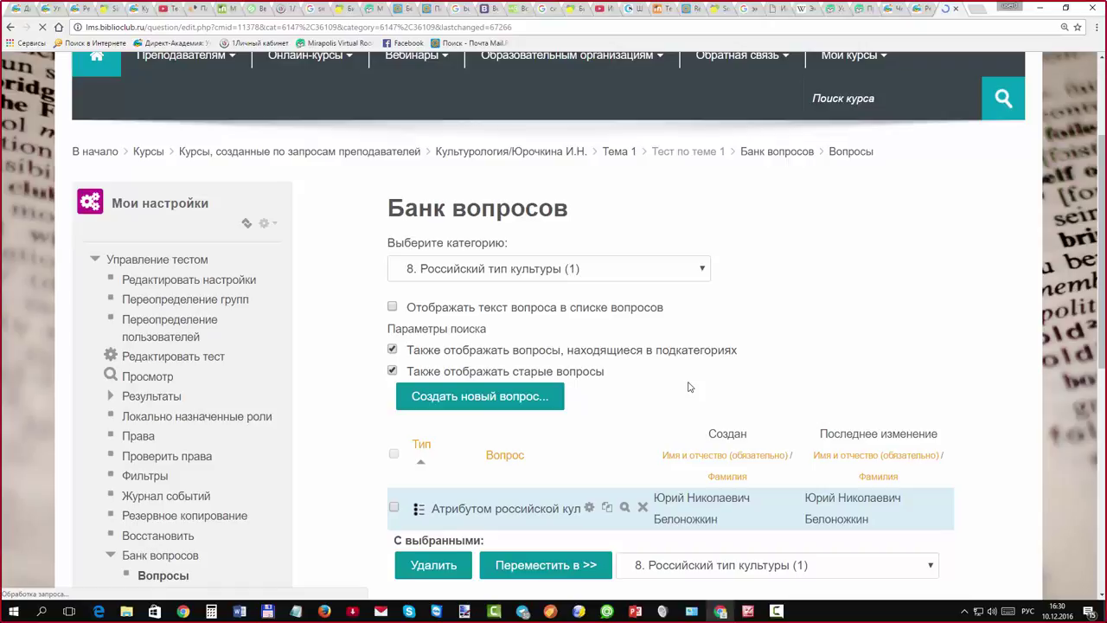
{"action": "scroll", "coordinate": [689, 387], "scroll_direction": "down", "scroll_amount": 3}
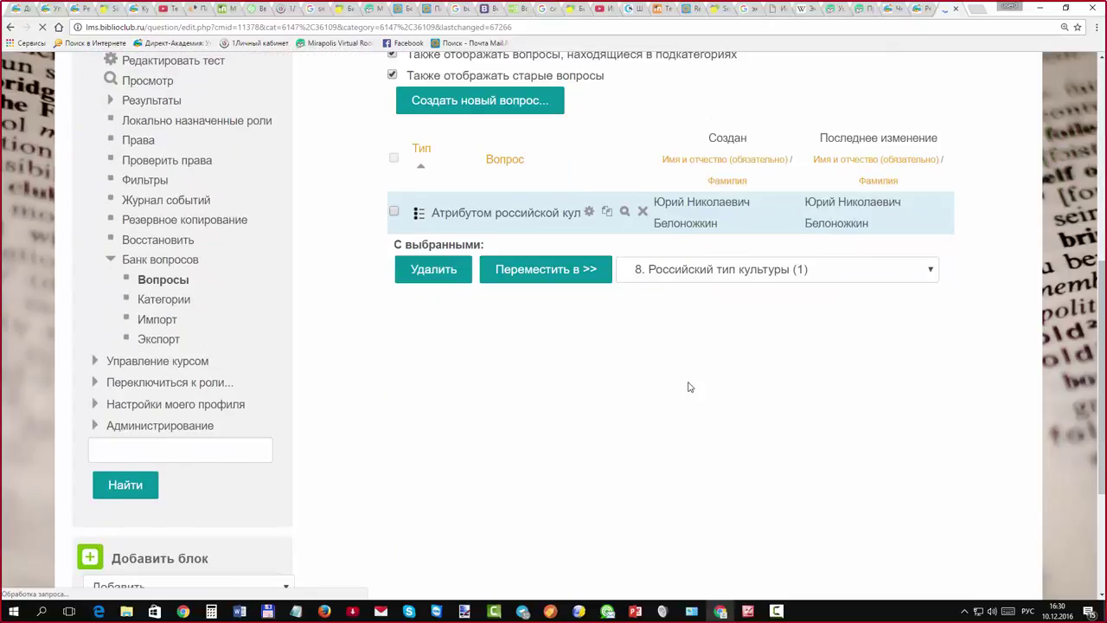
{"action": "scroll", "coordinate": [689, 386], "scroll_direction": "up", "scroll_amount": 1}
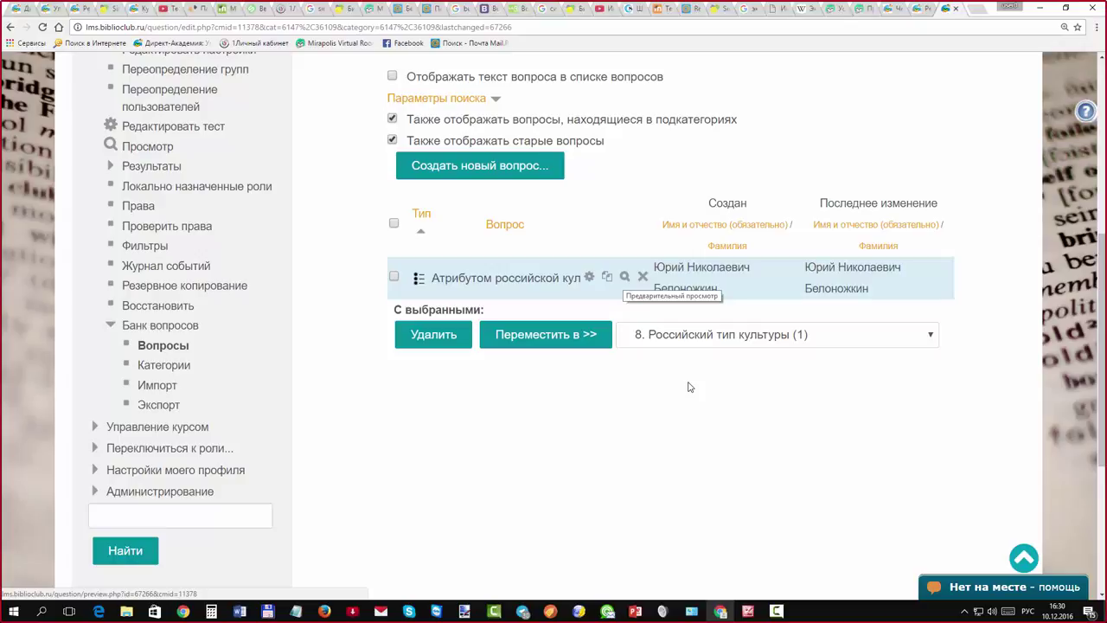
{"action": "left_click", "coordinate": [624, 276]}
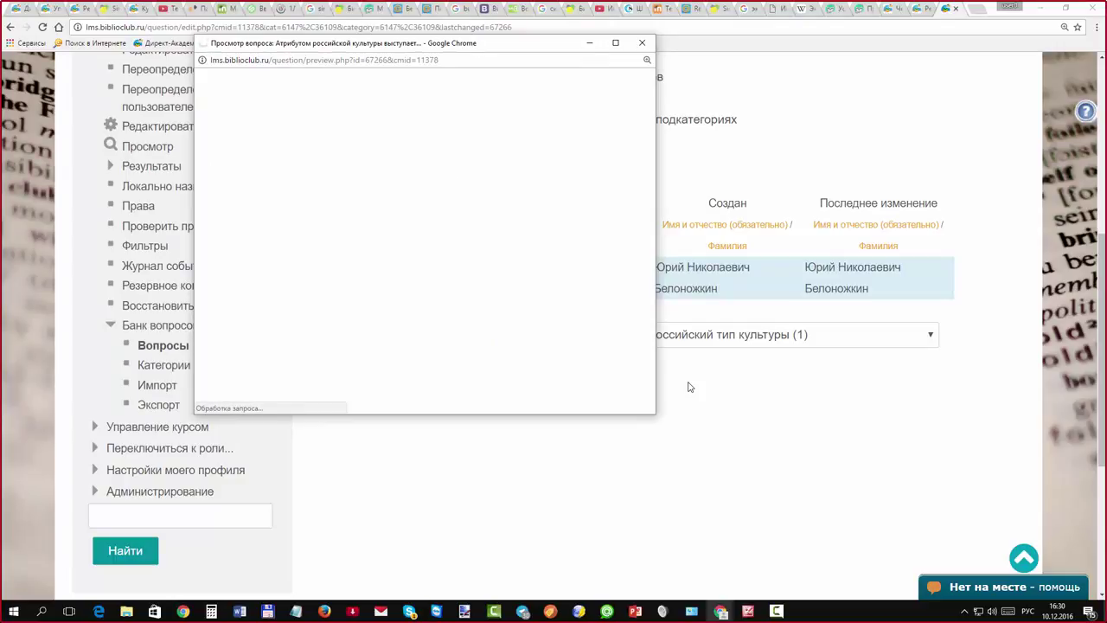
{"action": "left_click_drag", "start_coordinate": [657, 414], "coordinate": [830, 522]}
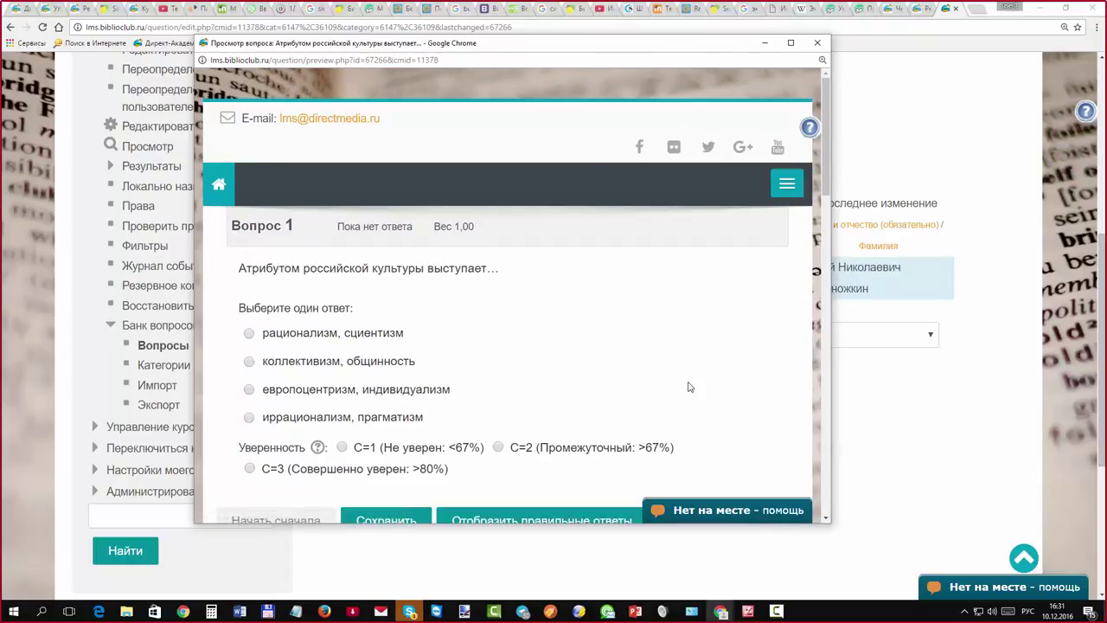
{"action": "scroll", "coordinate": [690, 386], "scroll_direction": "down", "scroll_amount": 1}
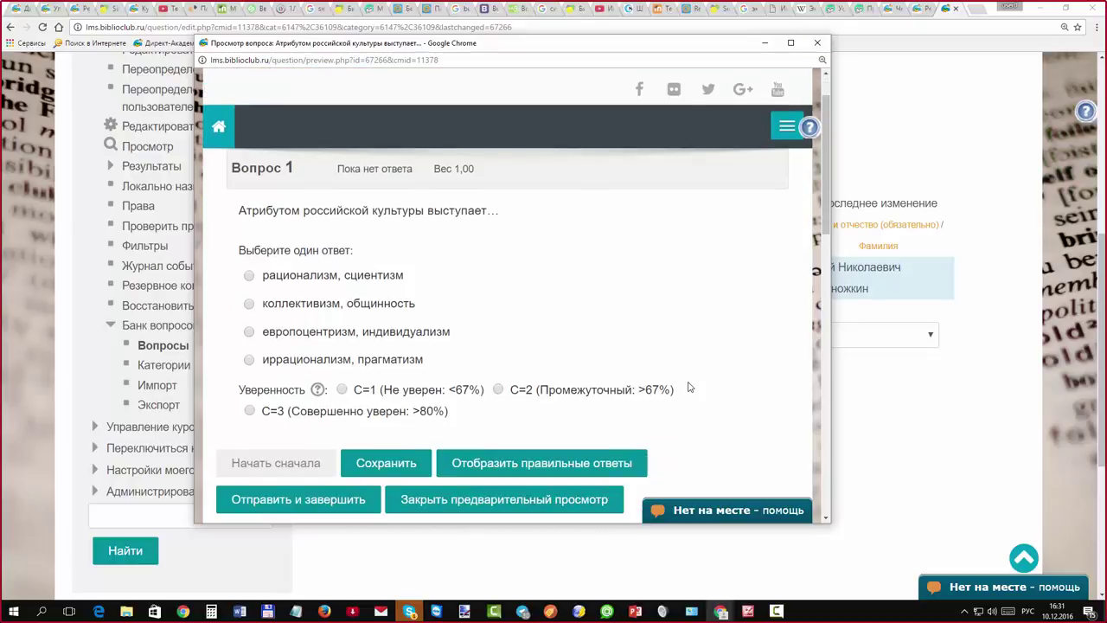
{"action": "key", "text": "super+Up"}
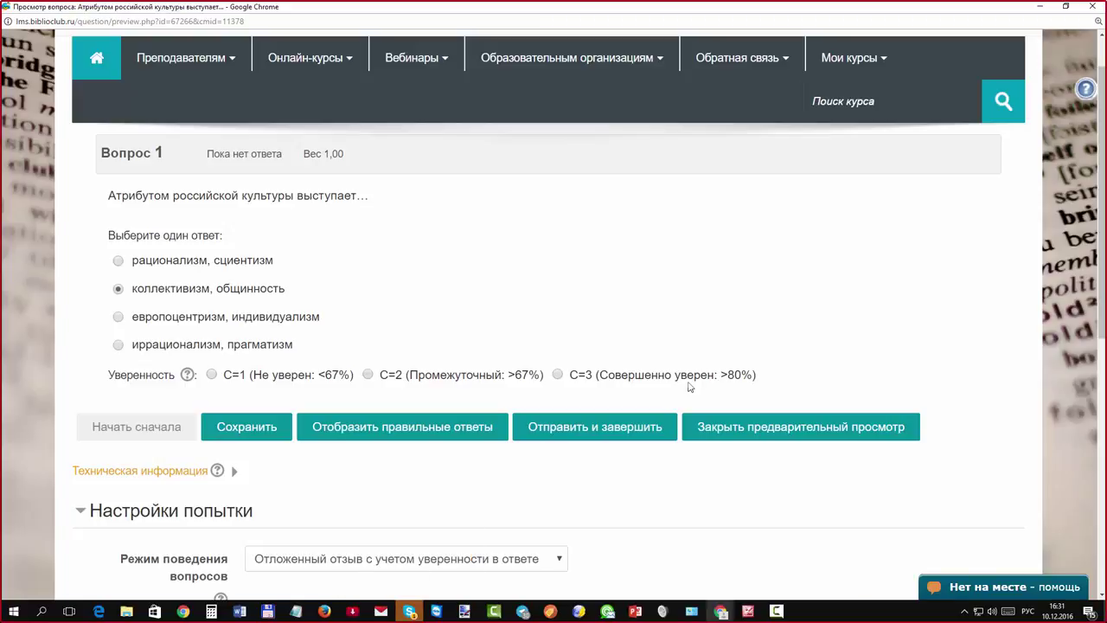
Answer the preview with «коллективизм, общинность» at confidence C=1, submit and finish the attempt, and review its grading and feedback
{"action": "left_click", "coordinate": [211, 376]}
{"action": "left_click", "coordinate": [577, 429]}
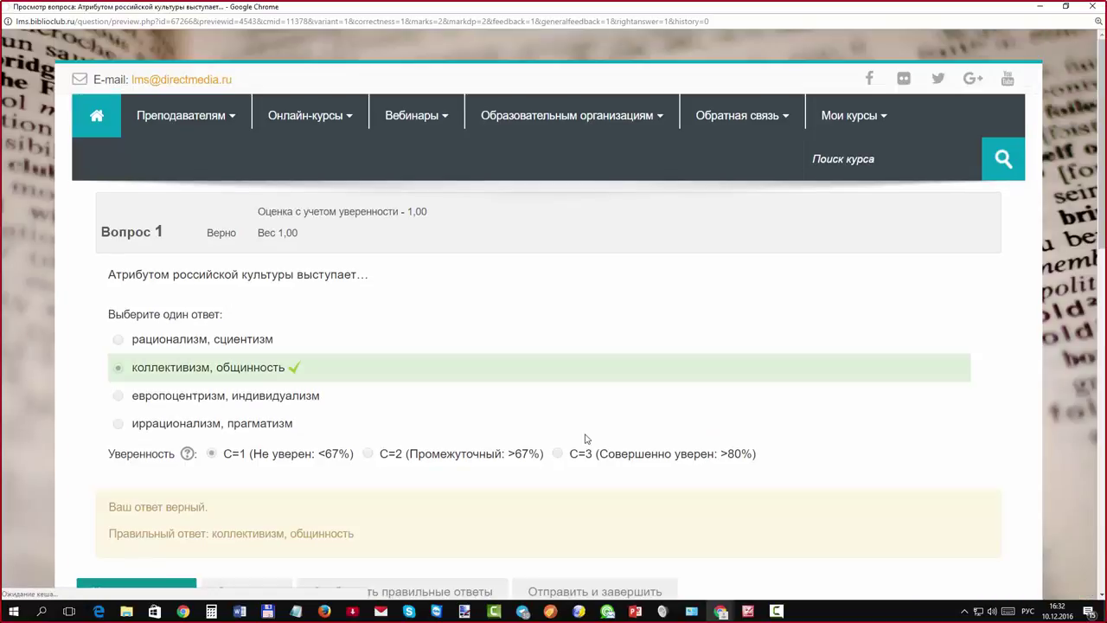
{"action": "scroll", "coordinate": [154, 376], "scroll_direction": "down", "scroll_amount": 1}
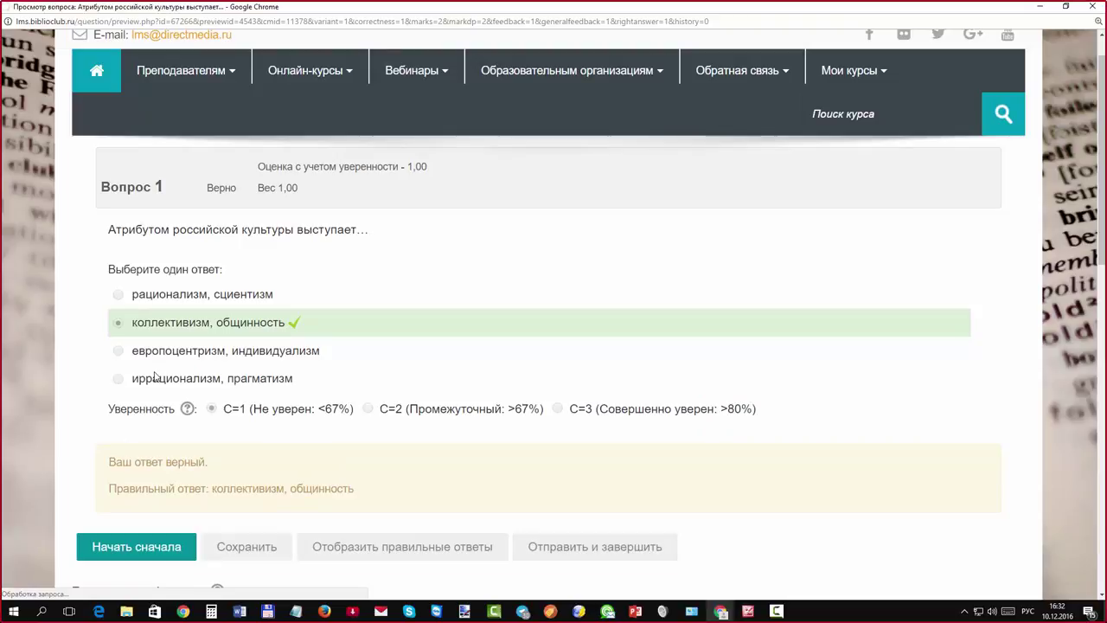
{"action": "scroll", "coordinate": [154, 375], "scroll_direction": "down", "scroll_amount": 1}
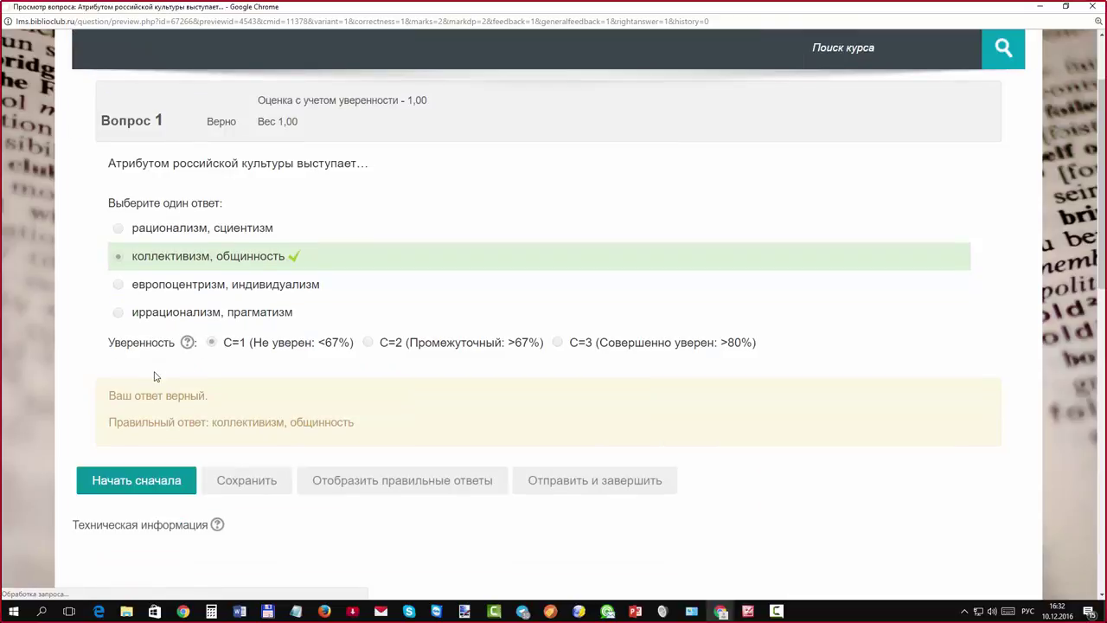
{"action": "scroll", "coordinate": [154, 375], "scroll_direction": "up", "scroll_amount": 3}
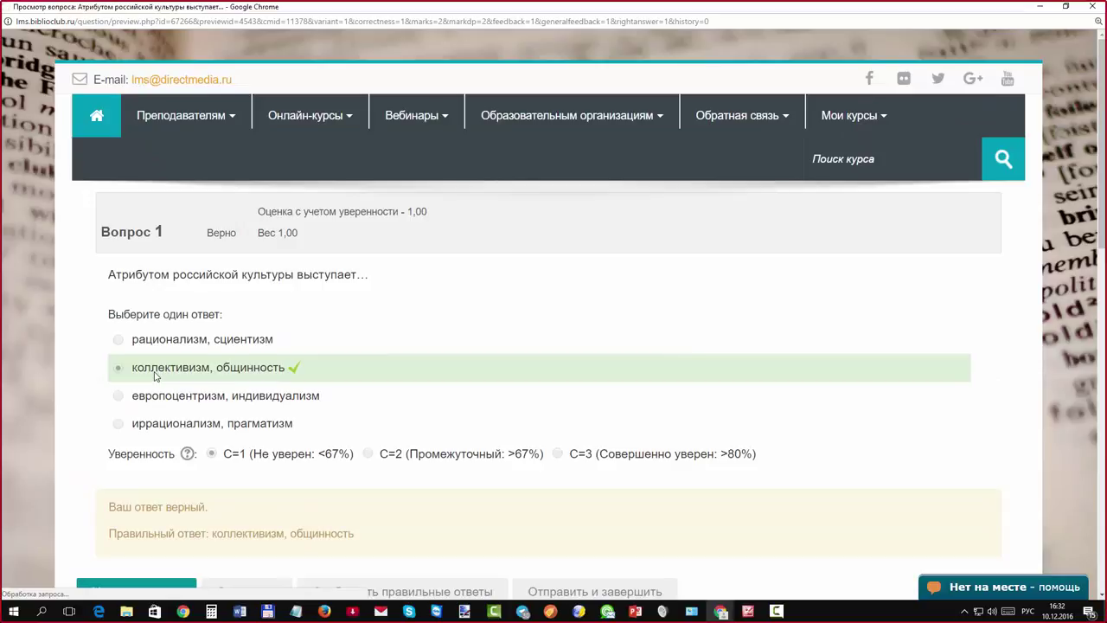
{"action": "scroll", "coordinate": [154, 375], "scroll_direction": "down", "scroll_amount": 3}
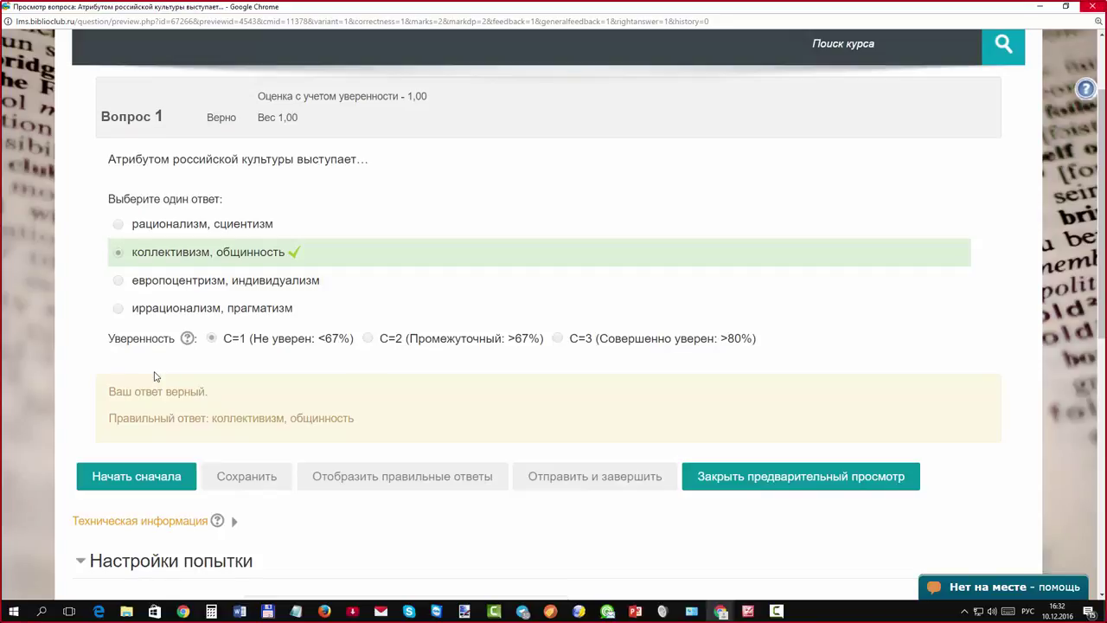
Open a duplicate of the question «Атрибутом российской культуры выступает…» for editing and go to its name and text fields
{"action": "key", "text": "alt+Tab"}
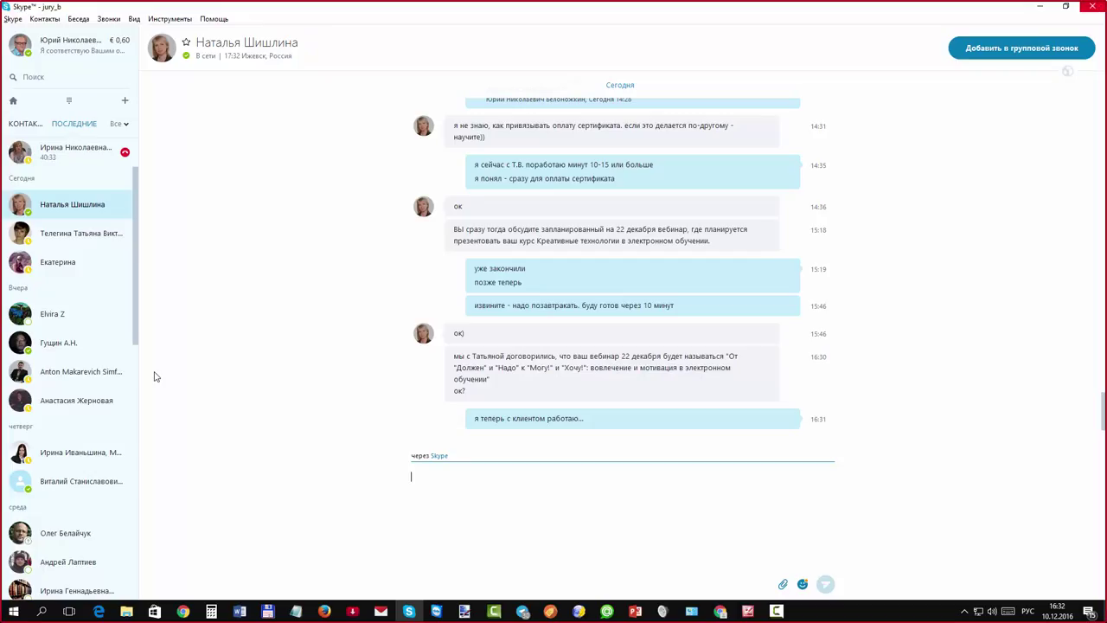
{"action": "key", "text": "alt+Tab"}
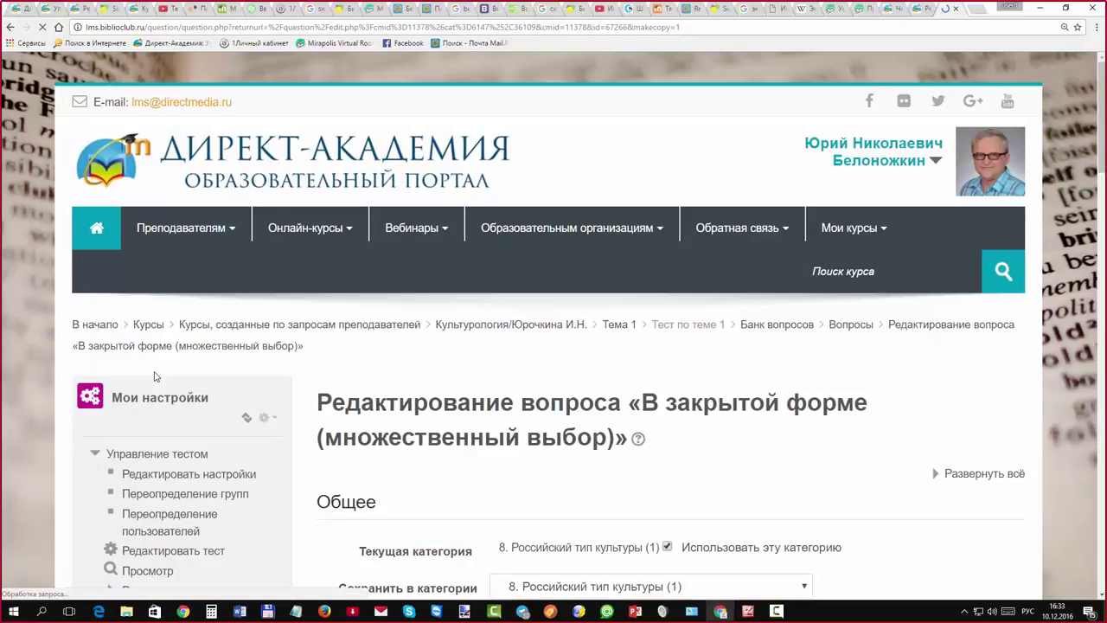
{"action": "scroll", "coordinate": [155, 376], "scroll_direction": "down", "scroll_amount": 3}
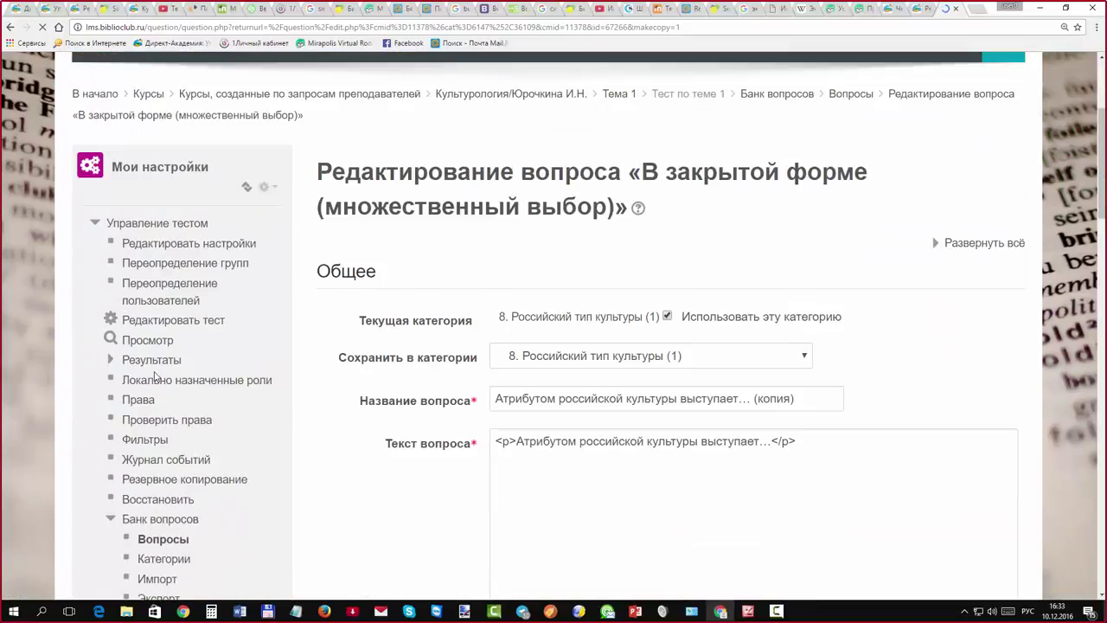
{"action": "scroll", "coordinate": [154, 376], "scroll_direction": "down", "scroll_amount": 1}
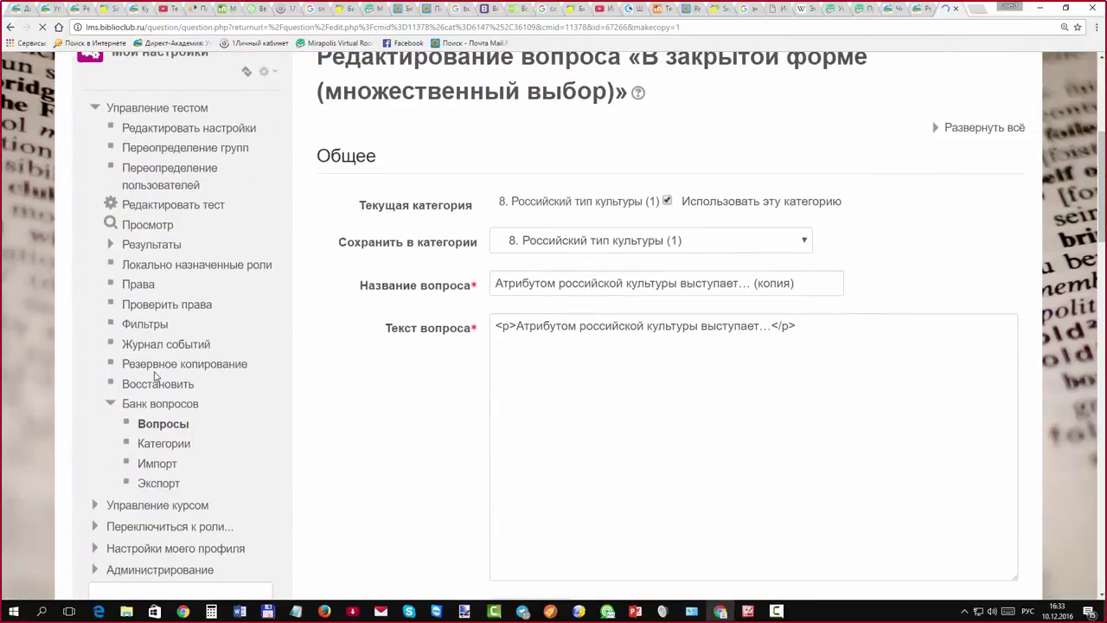
{"action": "scroll", "coordinate": [155, 376], "scroll_direction": "up", "scroll_amount": 1}
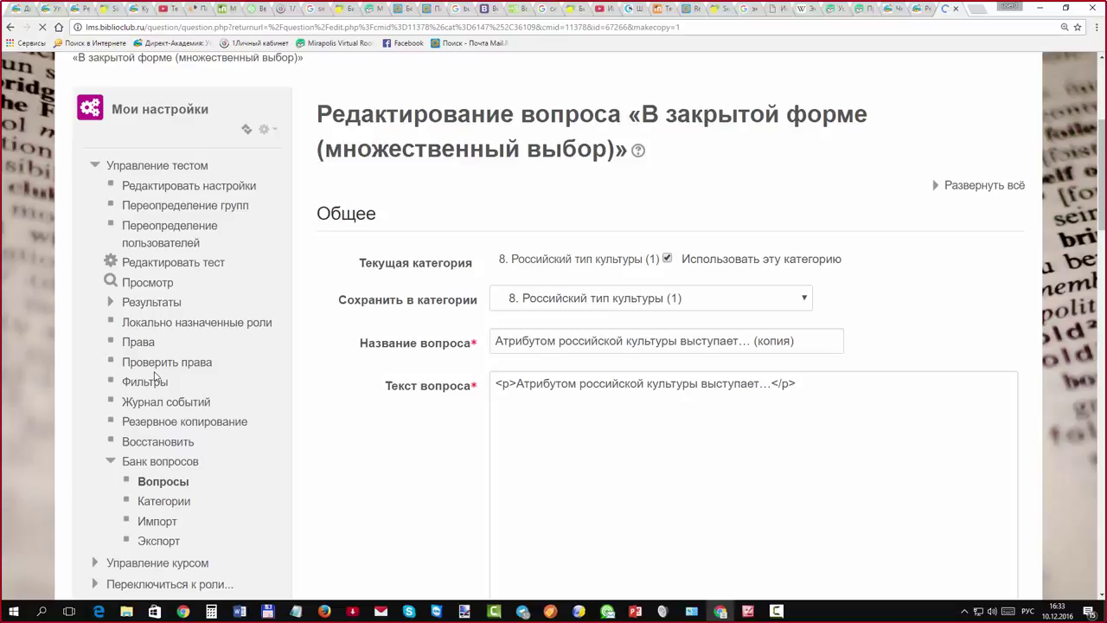
Copy question 115 from the Skype message and replace the duplicate's name in the browser with «Для русского культурного архетипа характерны…»
{"action": "left_click_drag", "start_coordinate": [794, 340], "coordinate": [753, 341]}
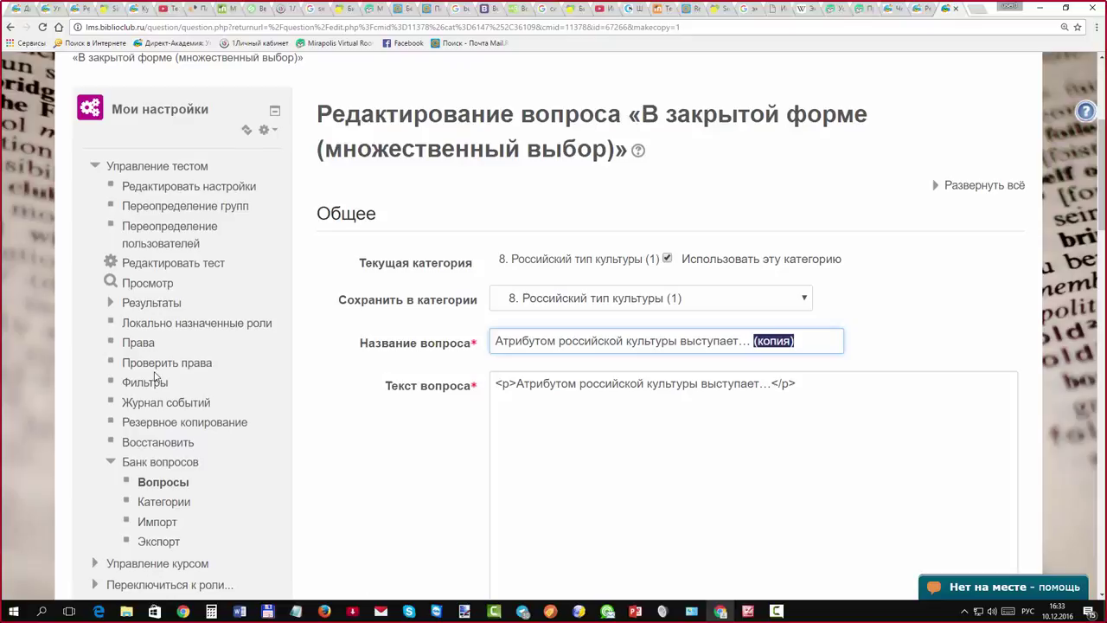
{"action": "key", "text": "alt+Tab"}
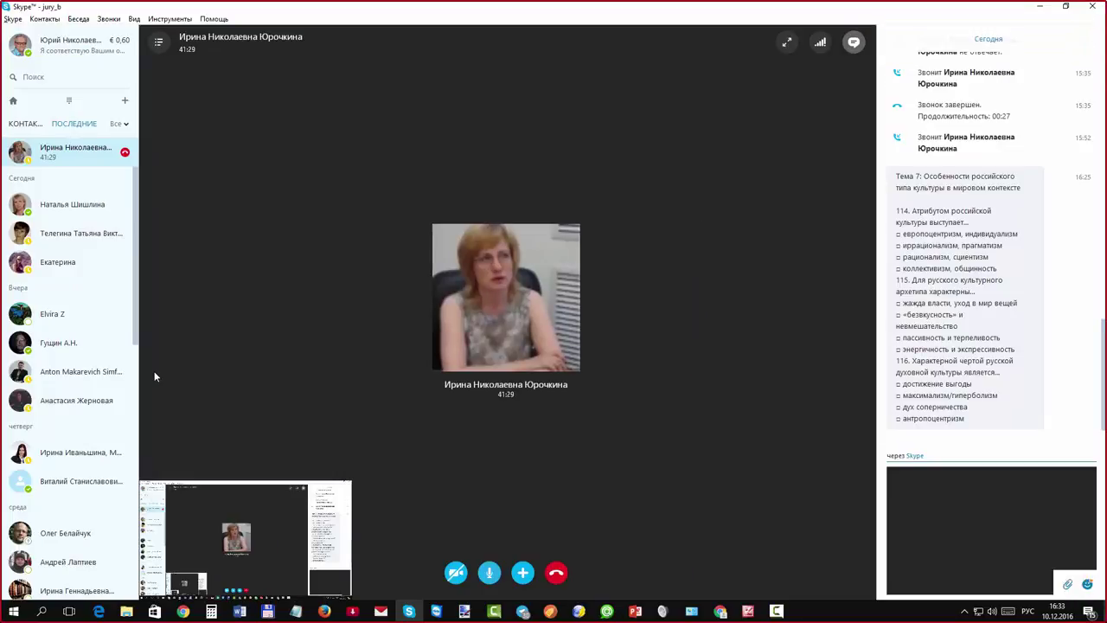
{"action": "left_click_drag", "start_coordinate": [912, 279], "coordinate": [975, 292]}
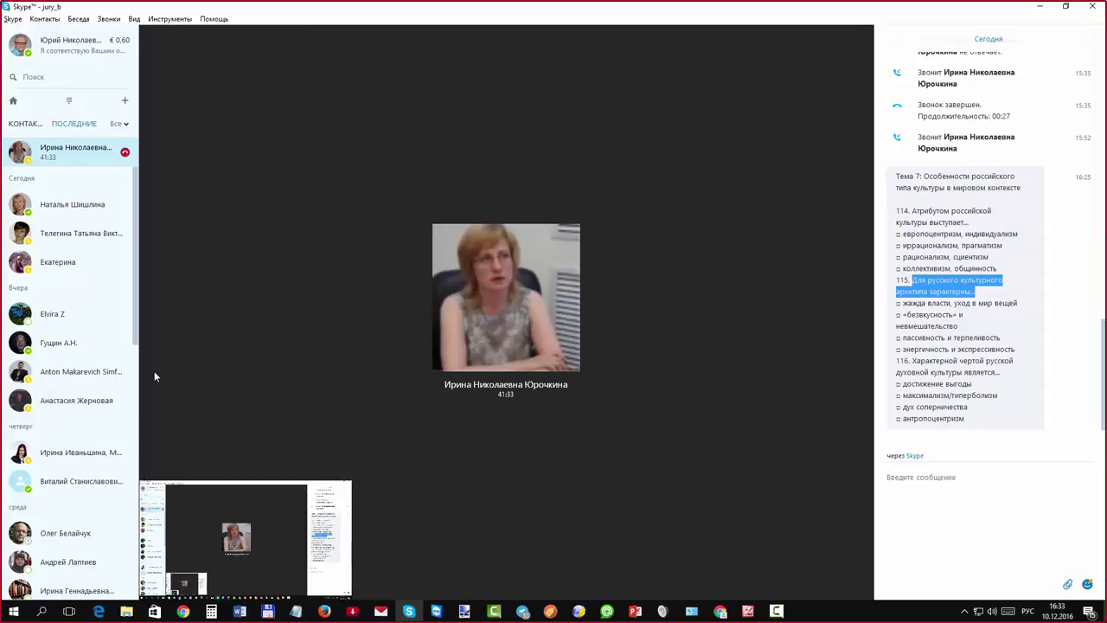
{"action": "key", "text": "alt+Tab"}
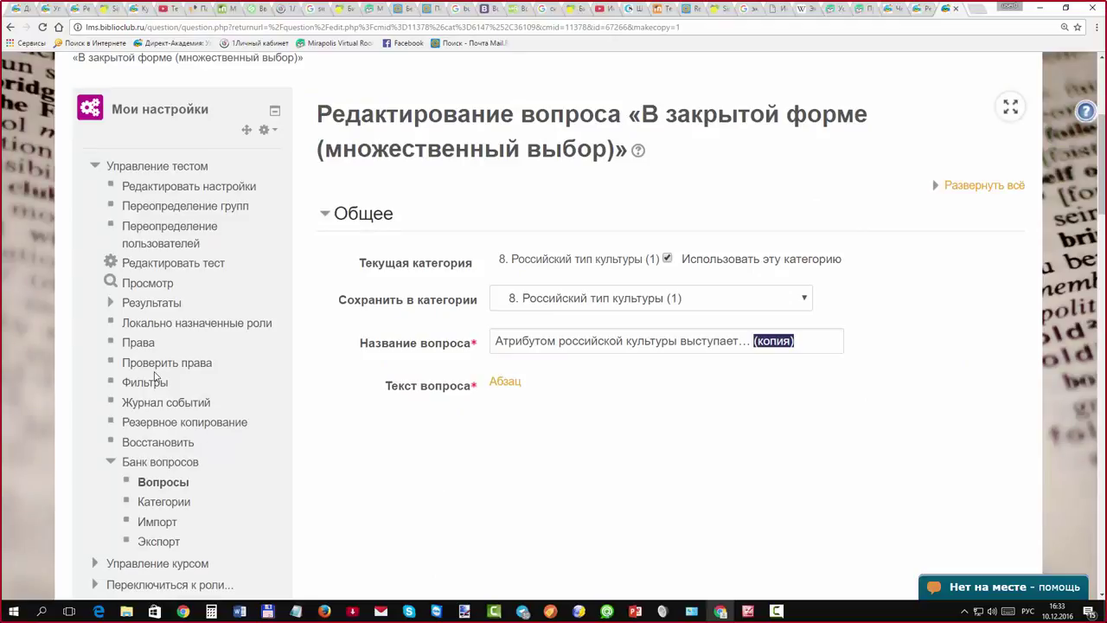
{"action": "key", "text": "ctrl+shift+Left"}
{"action": "key", "text": "ctrl+shift+Left"}
{"action": "key", "text": "ctrl+shift+Left"}
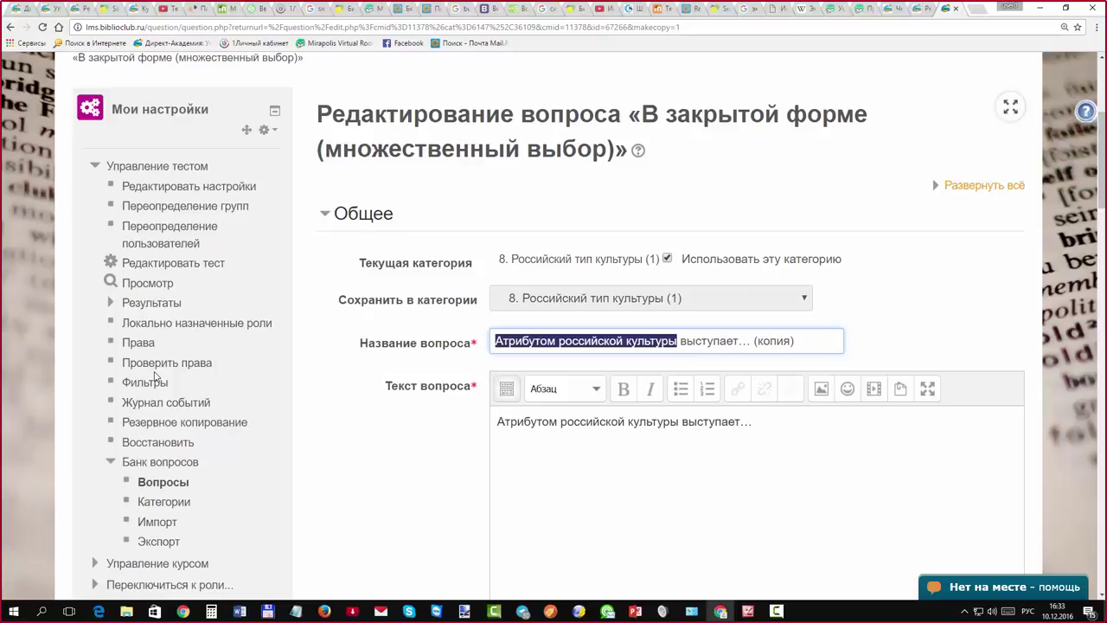
{"action": "key", "text": "ctrl+a"}
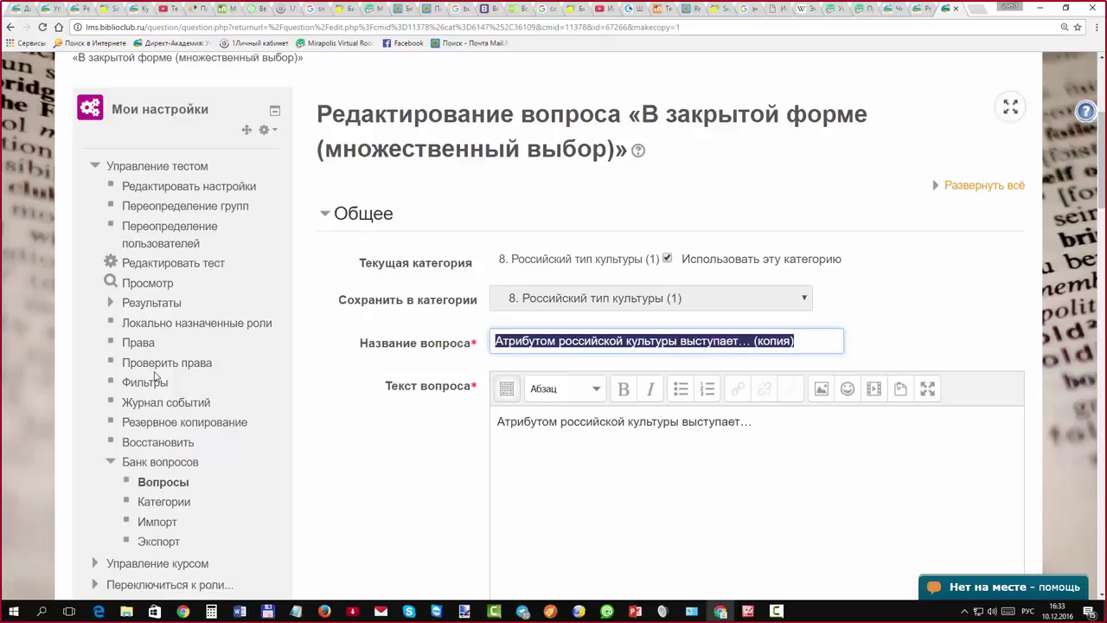
{"action": "type", "text": "Для русского культурного архетипа характерны…"}
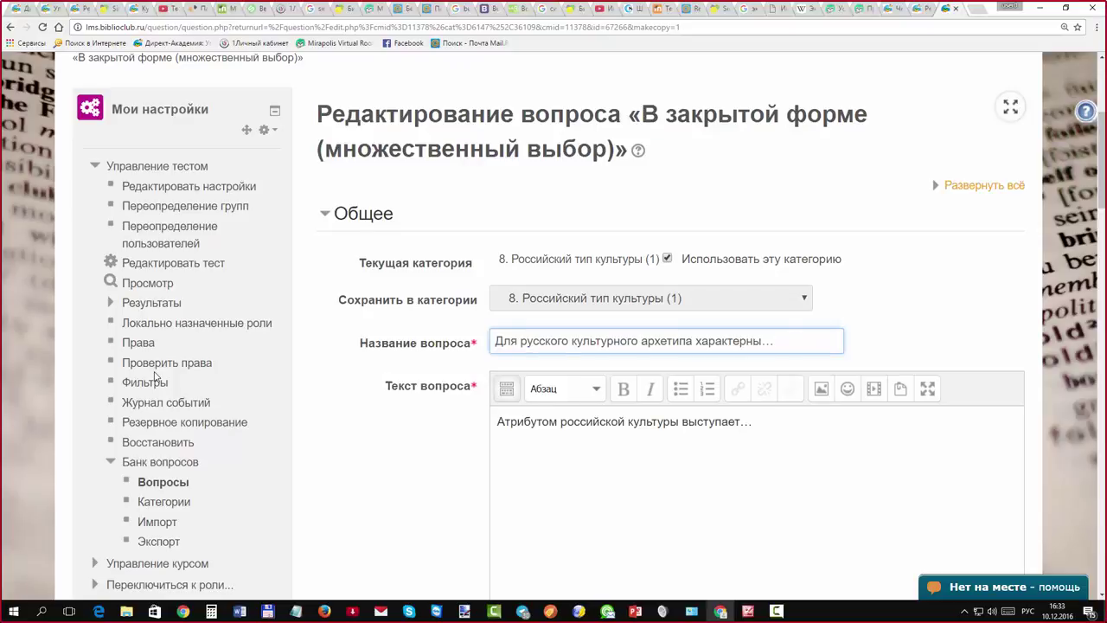
Replace the whole question text with «Для русского культурного архетипа характерны…»
{"action": "key", "text": "Tab"}
{"action": "key", "text": "shift+Left"}
{"action": "key", "text": "shift+Left"}
{"action": "key", "text": "shift+Left"}
{"action": "key", "text": "shift+Left"}
{"action": "key", "text": "shift+Left"}
{"action": "key", "text": "shift+Left"}
{"action": "key", "text": "shift+Left"}
{"action": "key", "text": "shift+Left"}
{"action": "key", "text": "shift+Left"}
{"action": "key", "text": "shift+Left"}
{"action": "key", "text": "shift+Left"}
{"action": "key", "text": "shift+Left"}
{"action": "key", "text": "shift+Left"}
{"action": "key", "text": "shift+Left"}
{"action": "key", "text": "shift+Left"}
{"action": "key", "text": "shift+Left"}
{"action": "key", "text": "shift+Left"}
{"action": "key", "text": "shift+Left"}
{"action": "key", "text": "shift+Left"}
{"action": "key", "text": "shift+Left"}
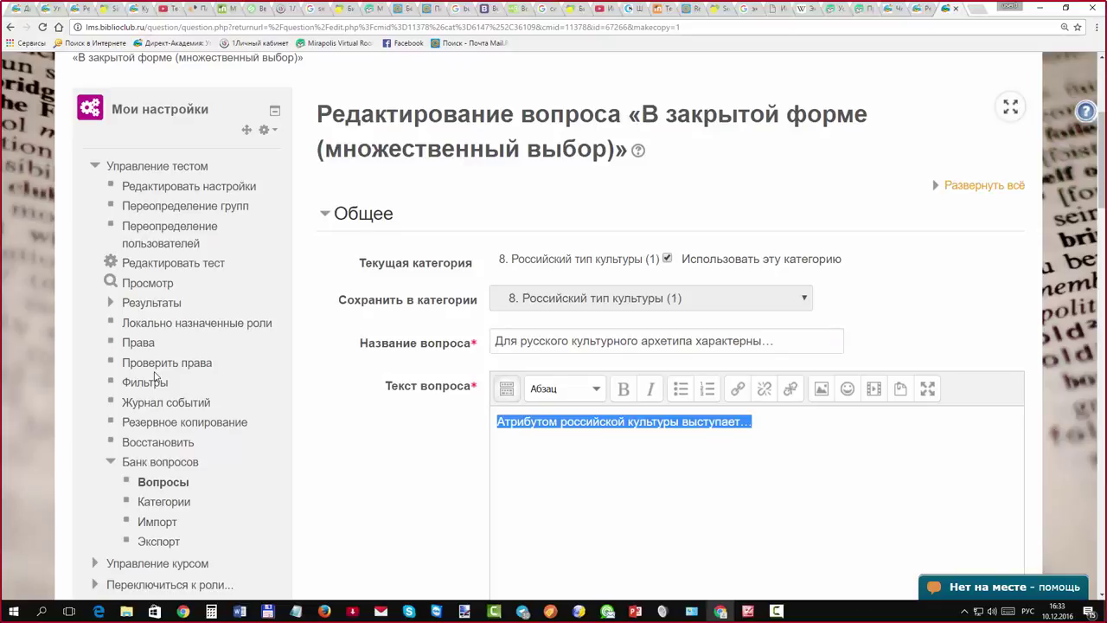
{"action": "type", "text": "Для русского культурного архетипа характерны…"}
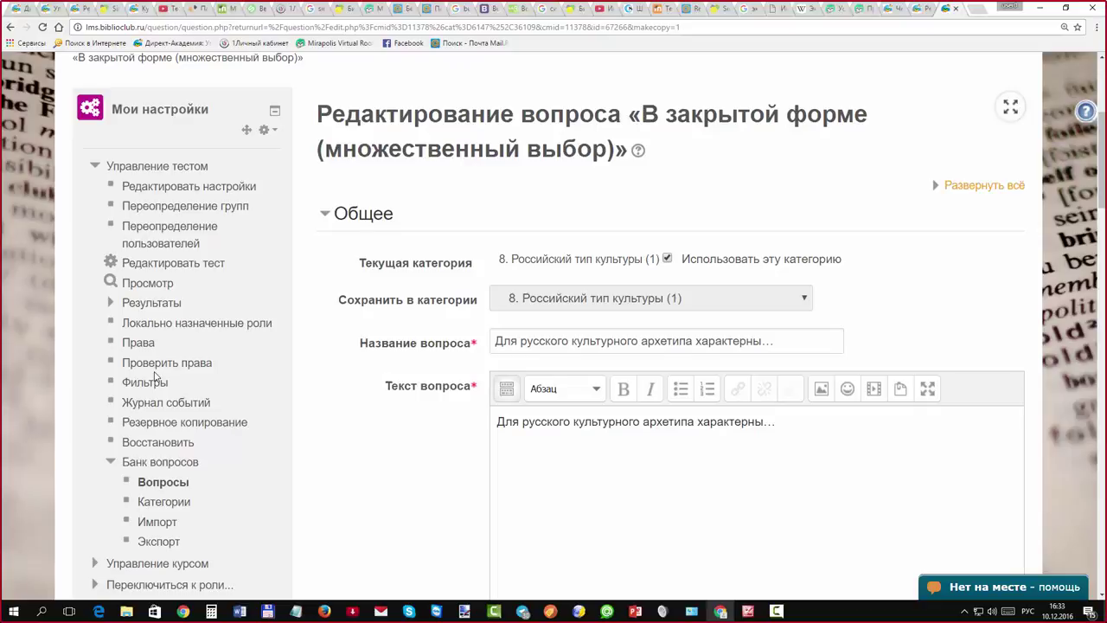
Turn off «Использовать эту категорию» and choose «8. Российский тип культуры (1)» as the category to save in
{"action": "key", "text": "space"}
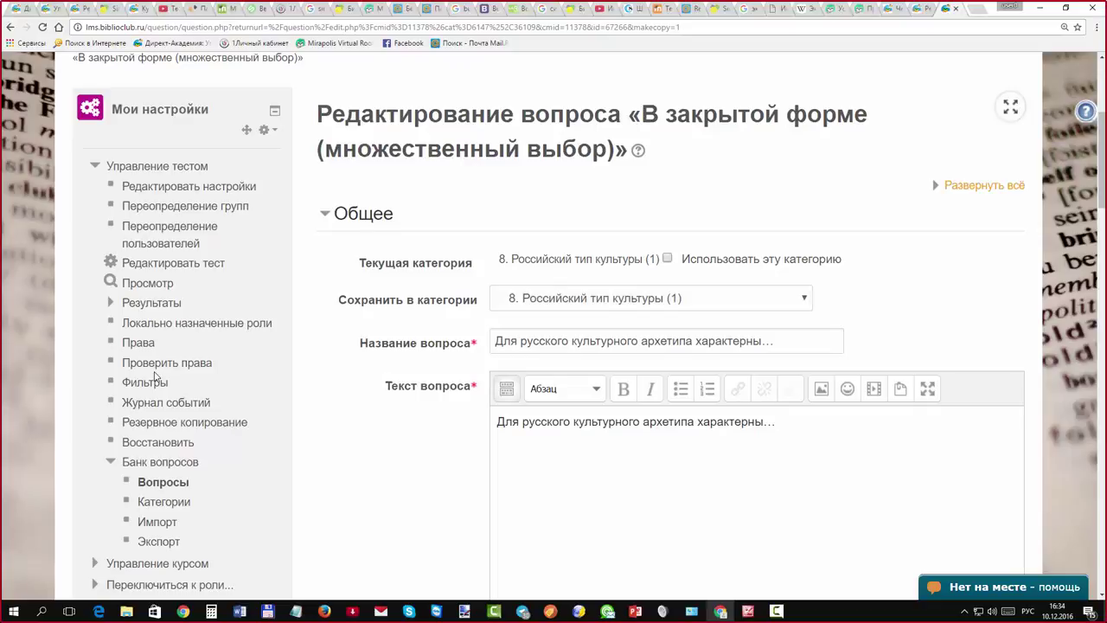
{"action": "key", "text": "Tab"}
{"action": "key", "text": "alt+Down"}
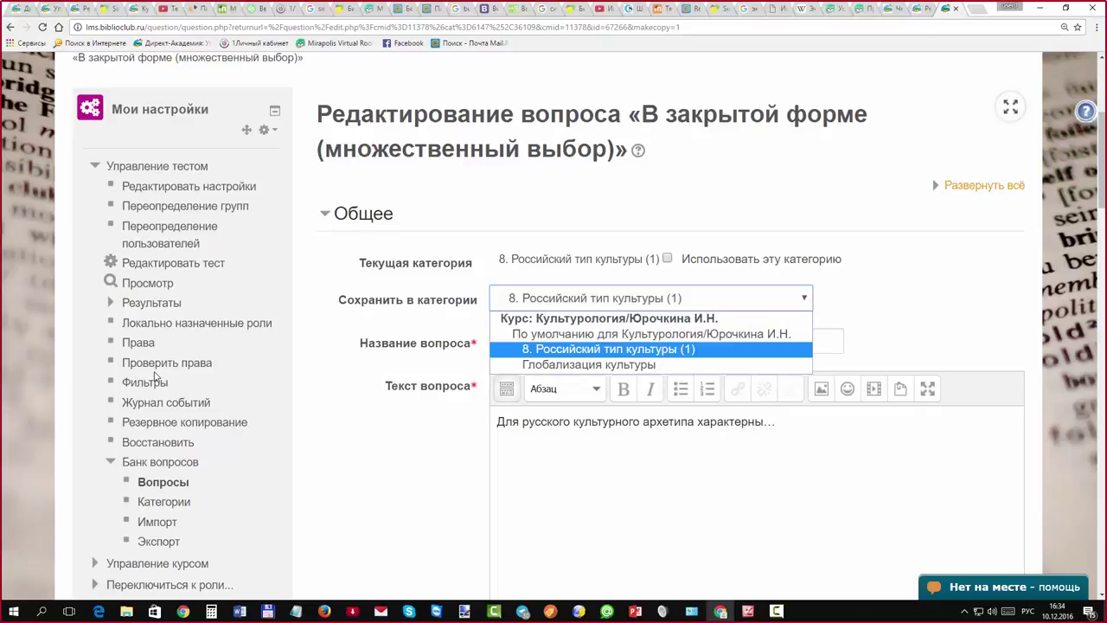
{"action": "key", "text": "Down"}
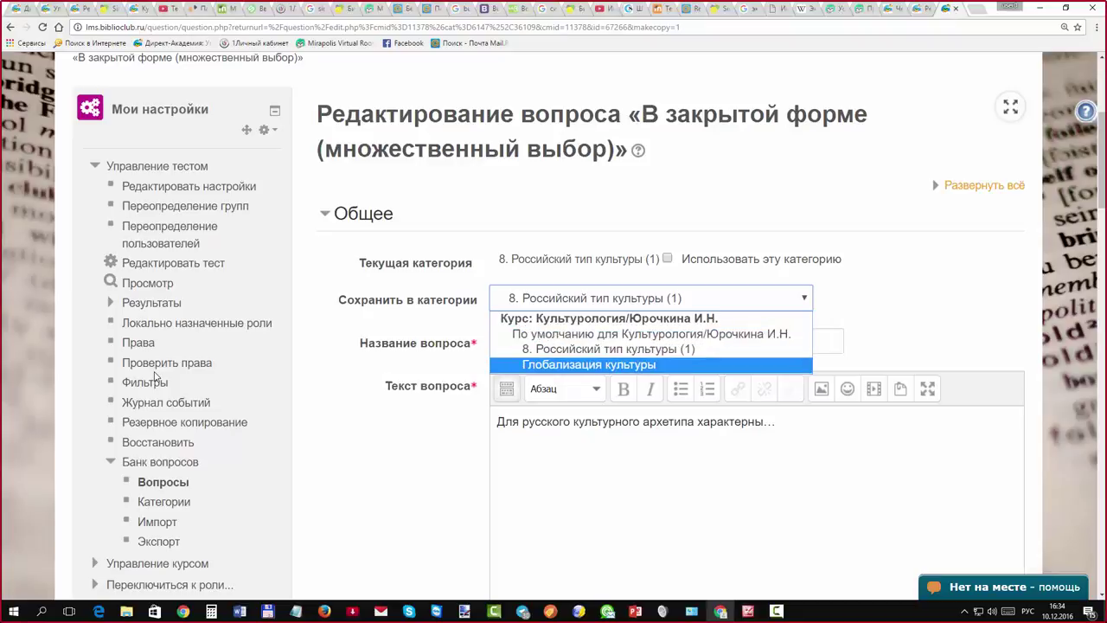
{"action": "key", "text": "Up"}
{"action": "key", "text": "Return"}
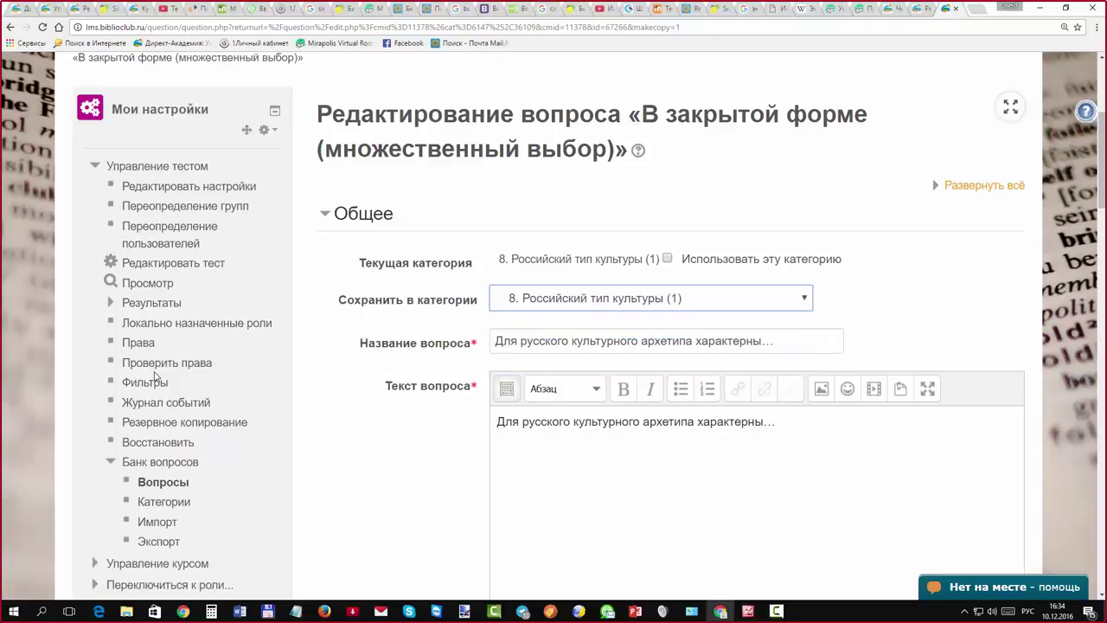
Go back to the editing page of the test «Тест по теме 1»
{"action": "key", "text": "alt+Left"}
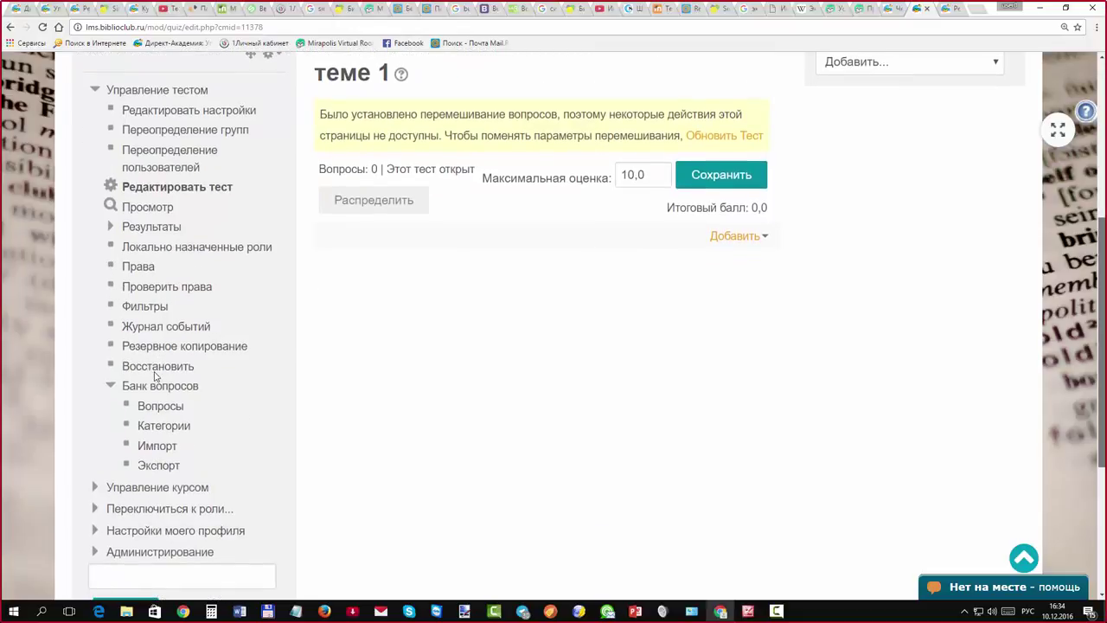
{"action": "scroll", "coordinate": [155, 374], "scroll_direction": "up", "scroll_amount": 3}
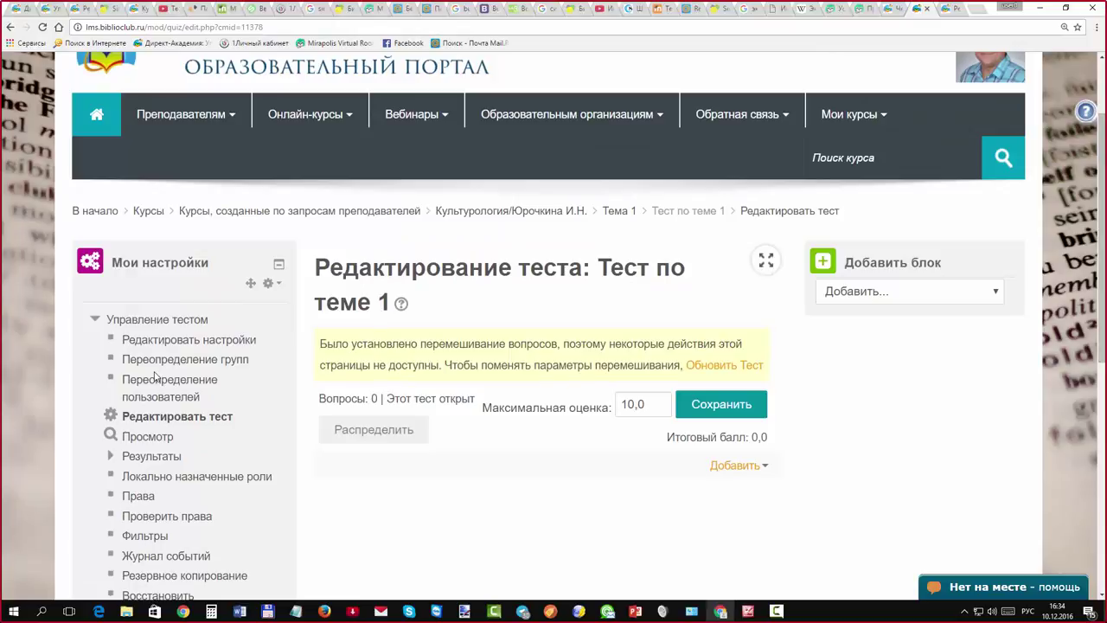
{"action": "left_click", "coordinate": [735, 465]}
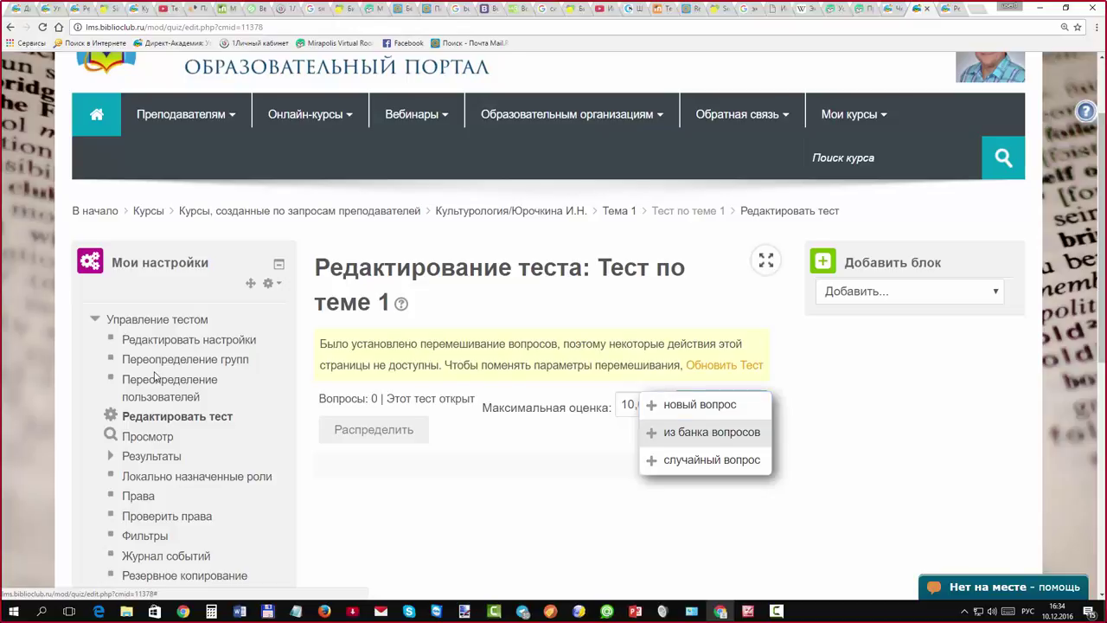
{"action": "key", "text": "Return"}
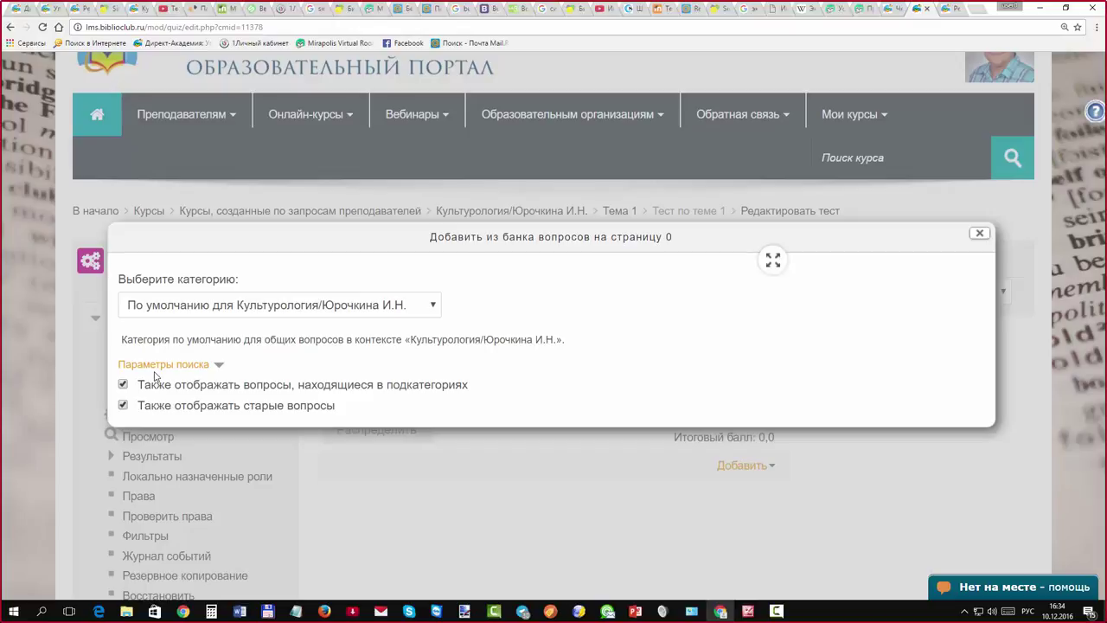
{"action": "key", "text": "alt+Down"}
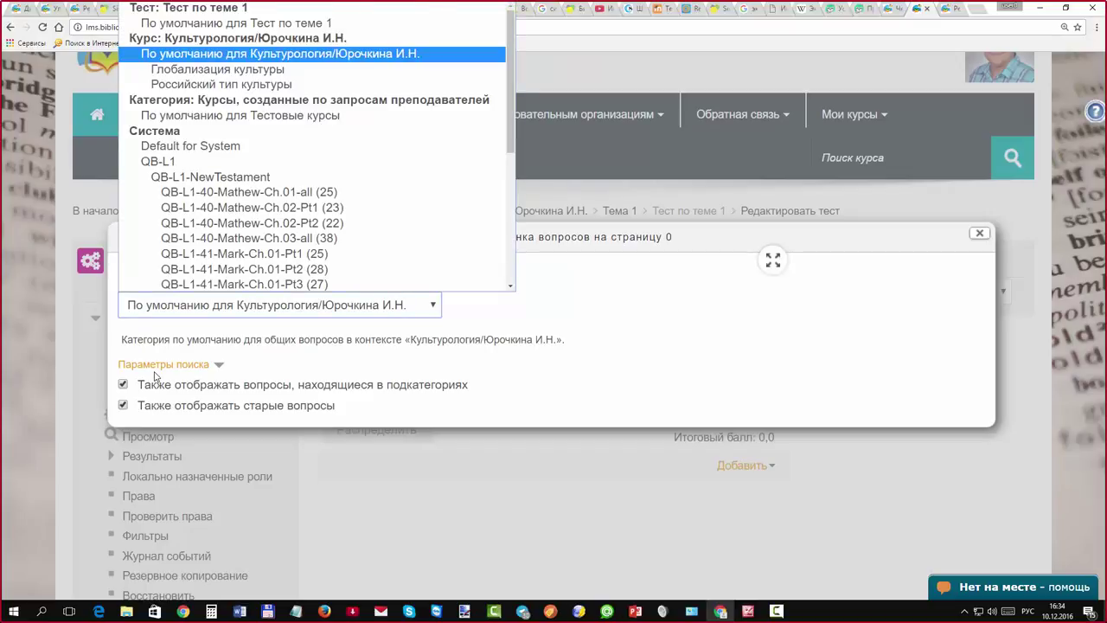
{"action": "key", "text": "Escape"}
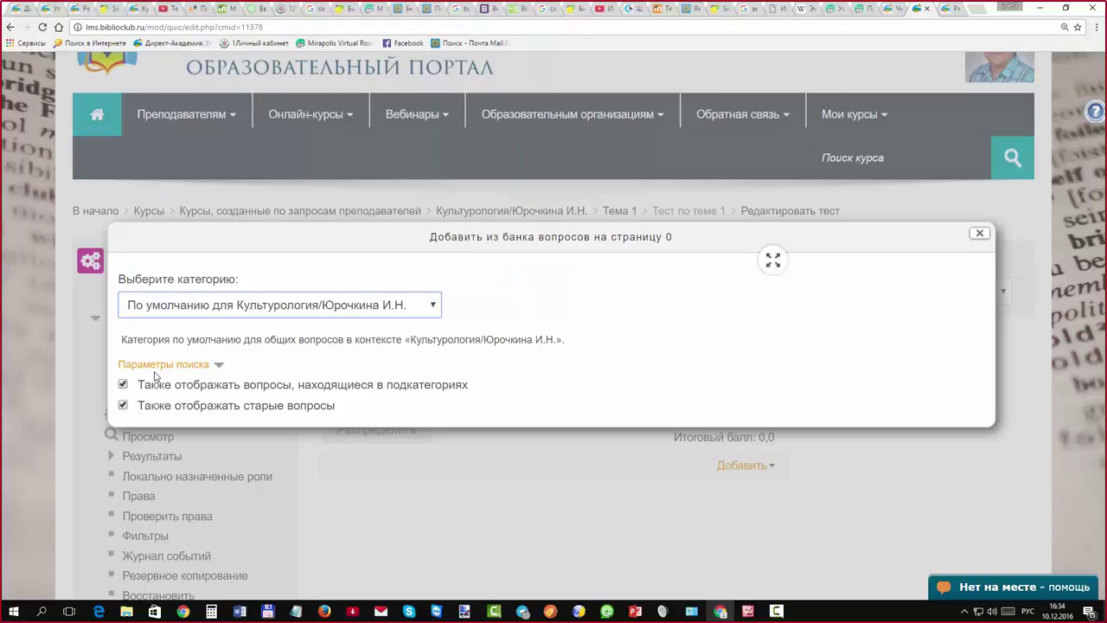
{"action": "key", "text": "alt+Down"}
{"action": "key", "text": "Down"}
{"action": "key", "text": "Down"}
{"action": "key", "text": "Down"}
{"action": "key", "text": "Down"}
{"action": "key", "text": "Down"}
{"action": "key", "text": "Down"}
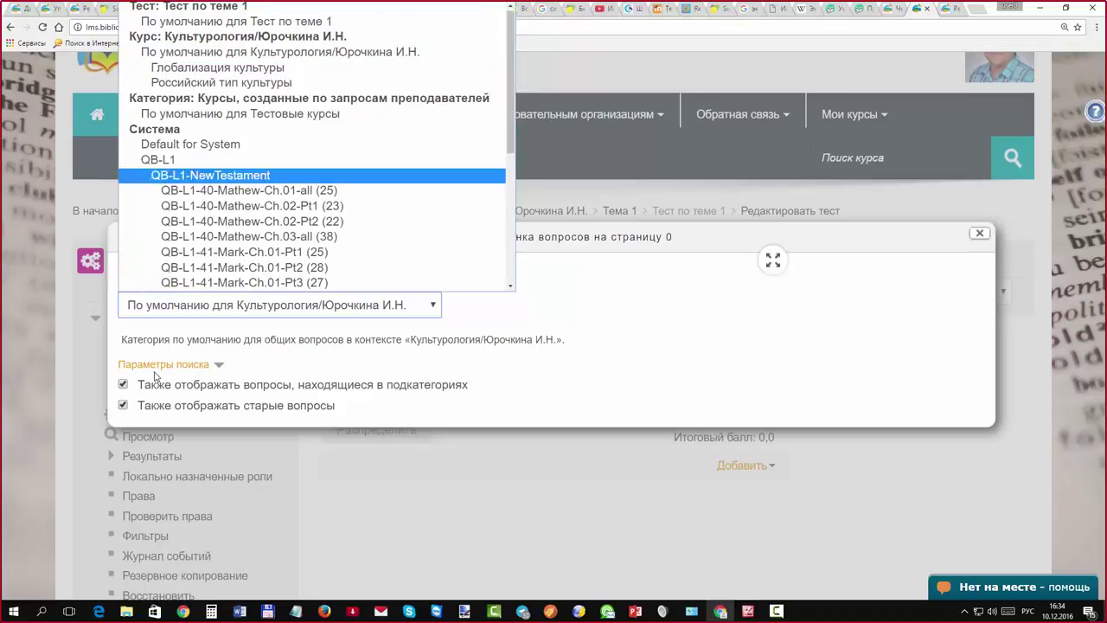
{"action": "key", "text": "Up"}
{"action": "key", "text": "Up"}
{"action": "key", "text": "Up"}
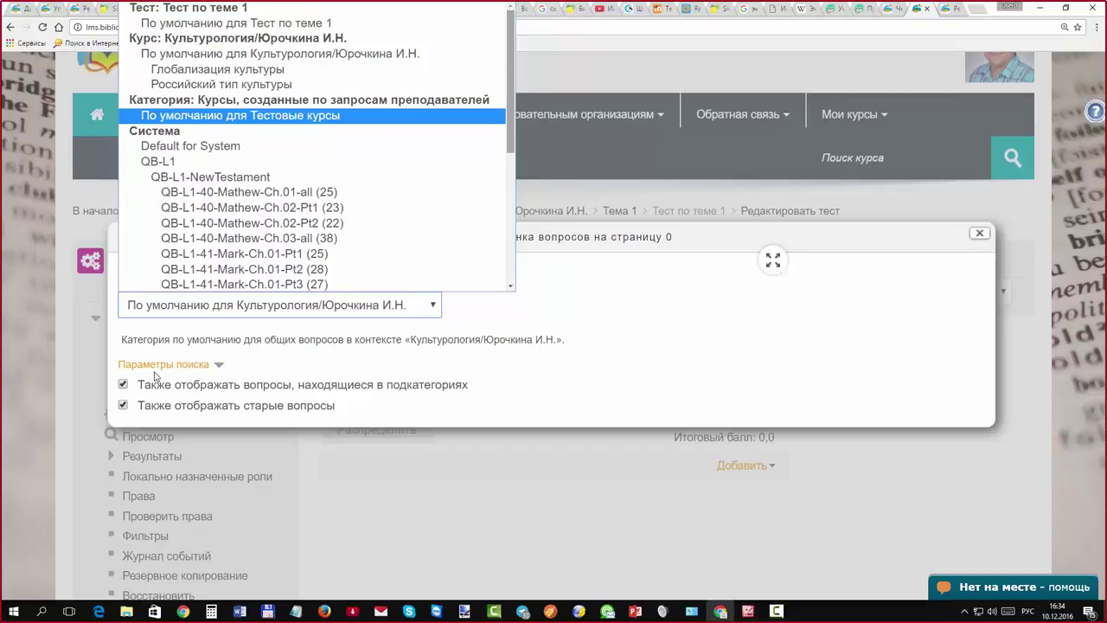
{"action": "key", "text": "Up"}
{"action": "key", "text": "Up"}
{"action": "key", "text": "Up"}
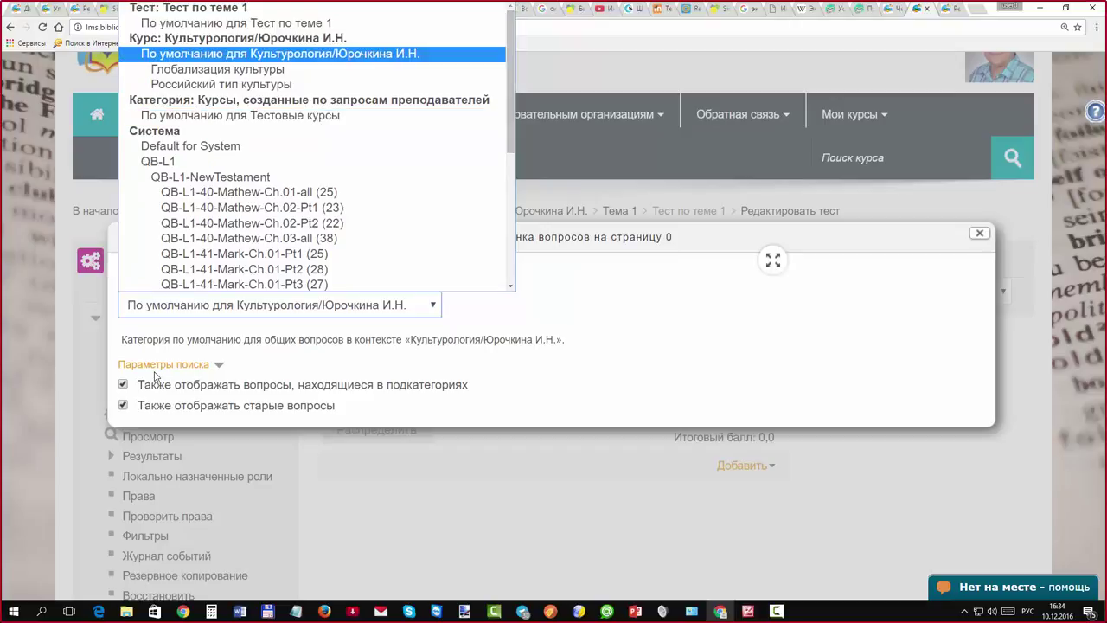
{"action": "key", "text": "Down"}
{"action": "key", "text": "Down"}
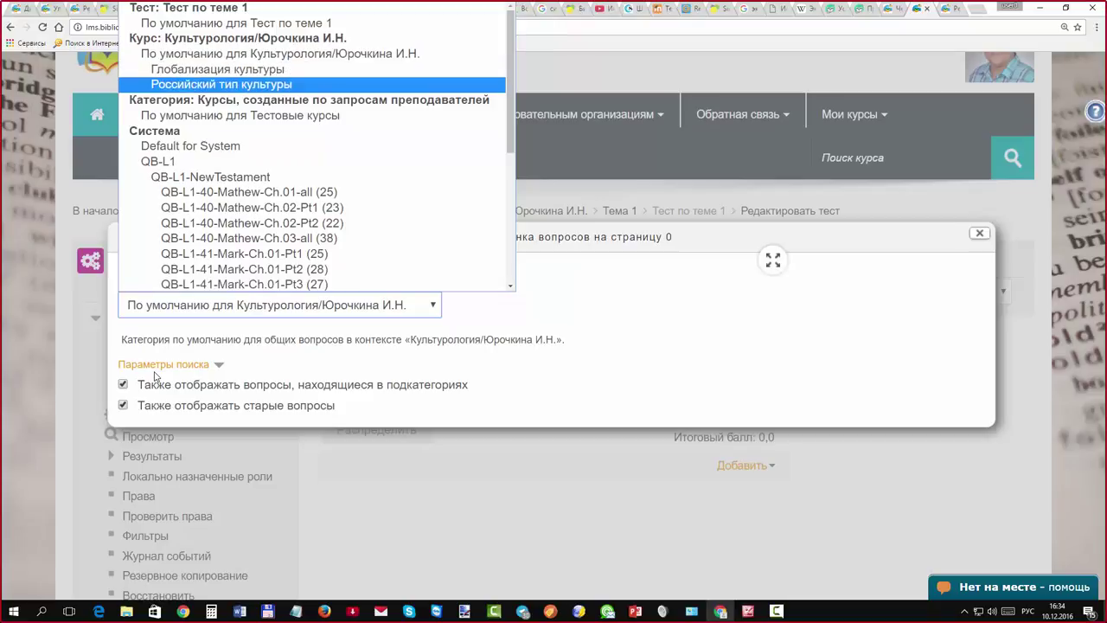
{"action": "key", "text": "Escape"}
{"action": "key", "text": "Escape"}
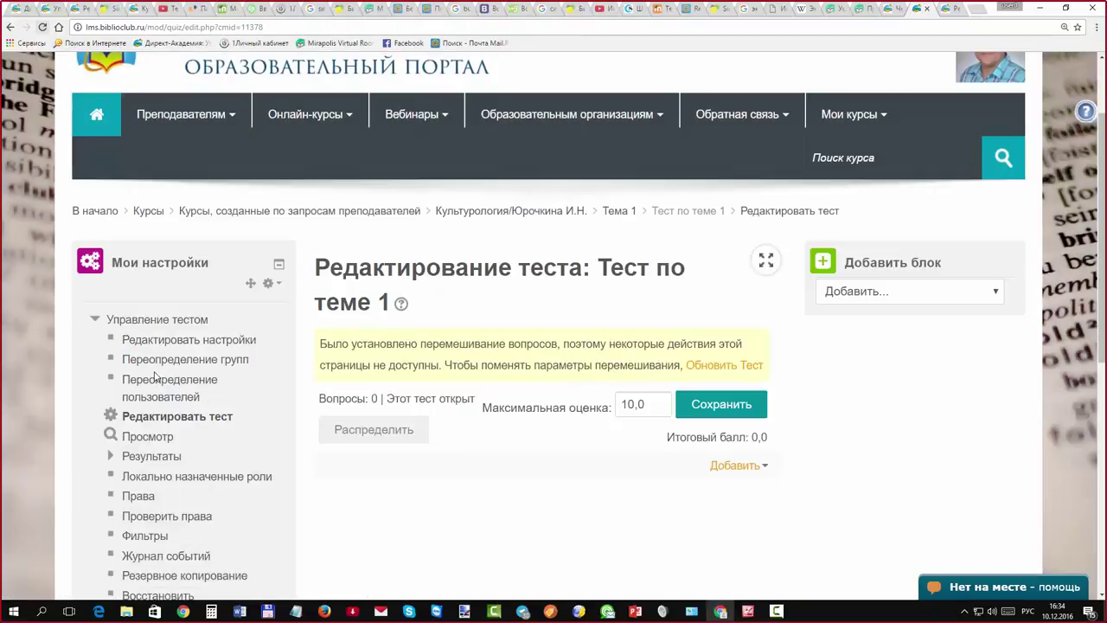
Reload the test editing page, start adding from the question bank and choose the category «8. Российский тип культуры (1)»
{"action": "left_click", "coordinate": [155, 375]}
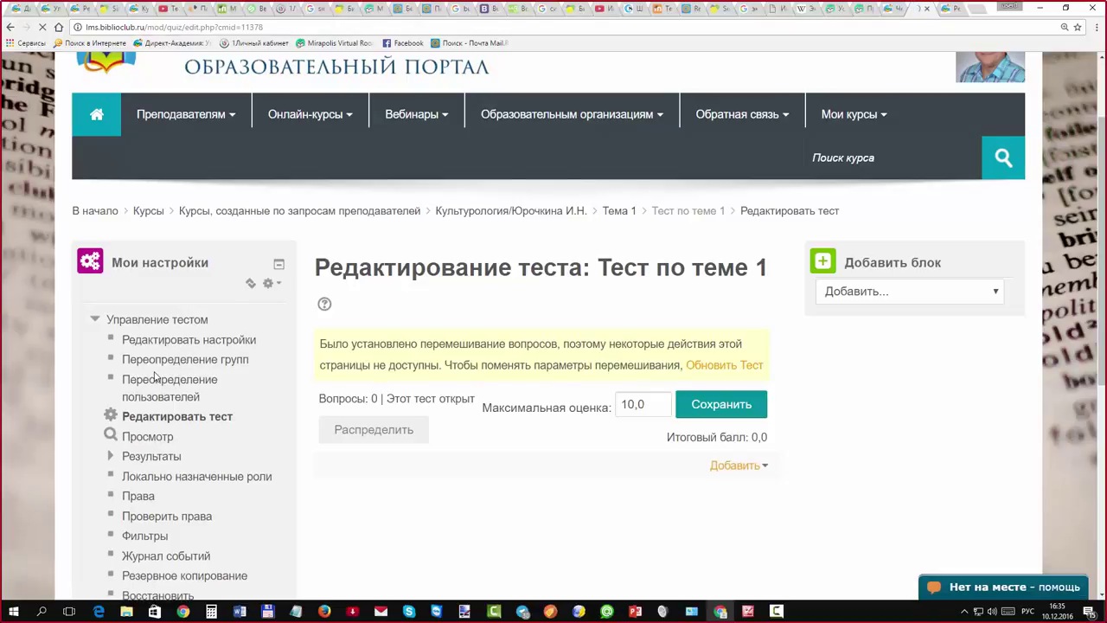
{"action": "left_click", "coordinate": [738, 465]}
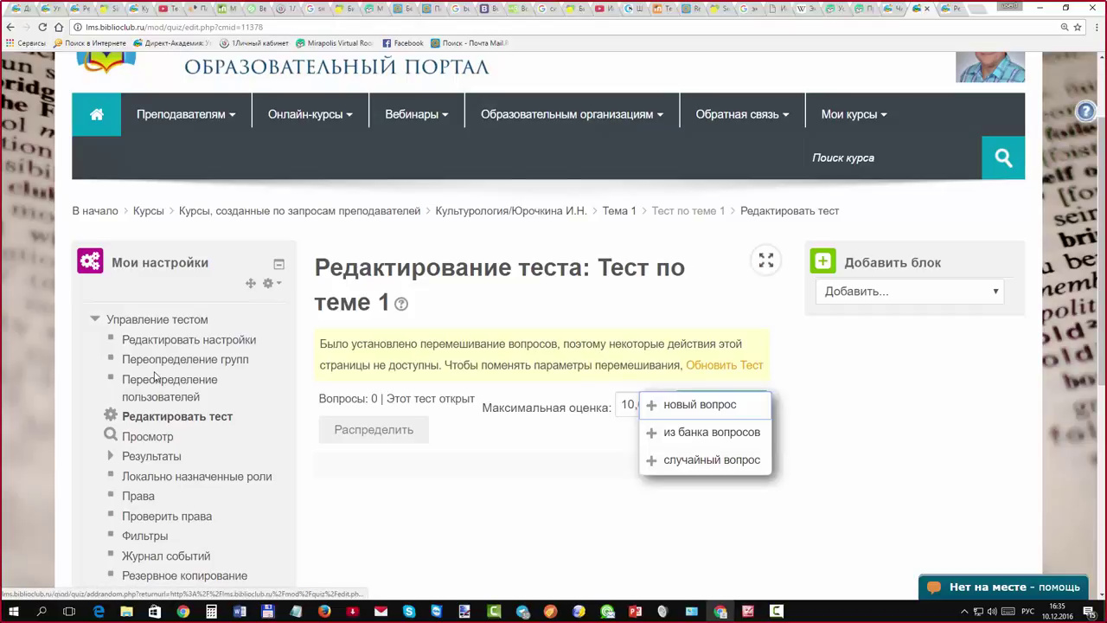
{"action": "left_click", "coordinate": [711, 432]}
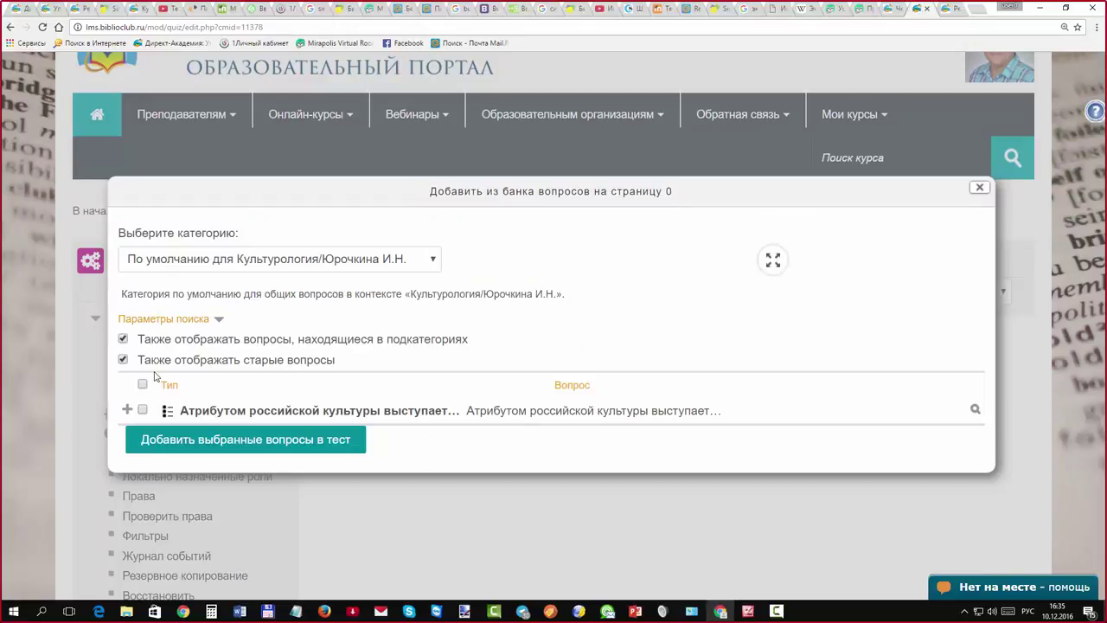
{"action": "key", "text": "alt+Down"}
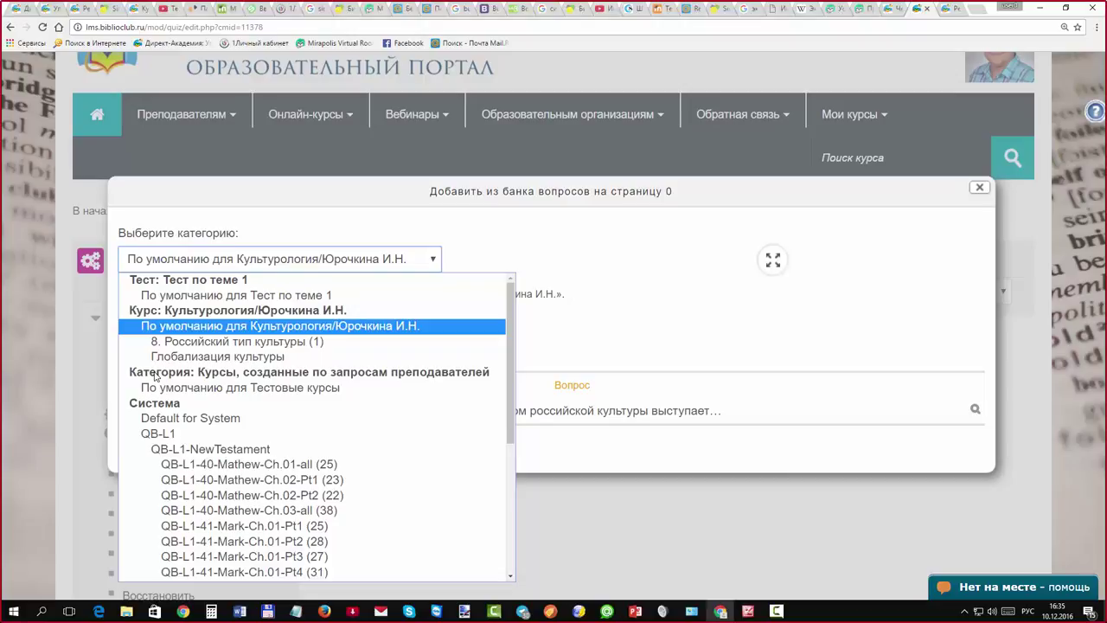
{"action": "key", "text": "Up"}
{"action": "key", "text": "Down"}
{"action": "key", "text": "Down"}
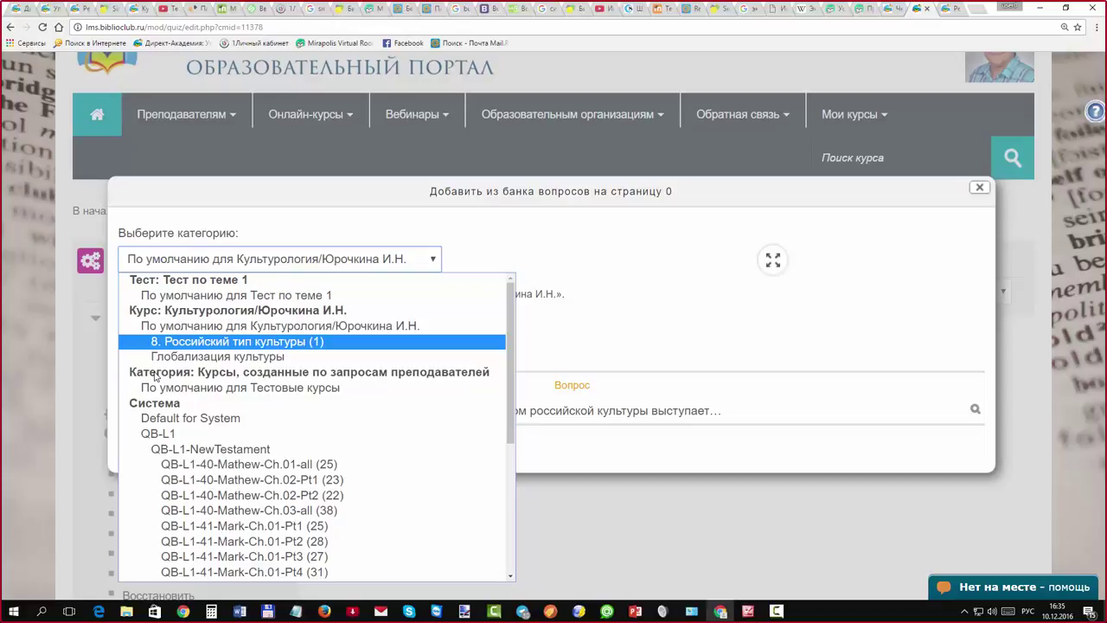
{"action": "left_click", "coordinate": [155, 375]}
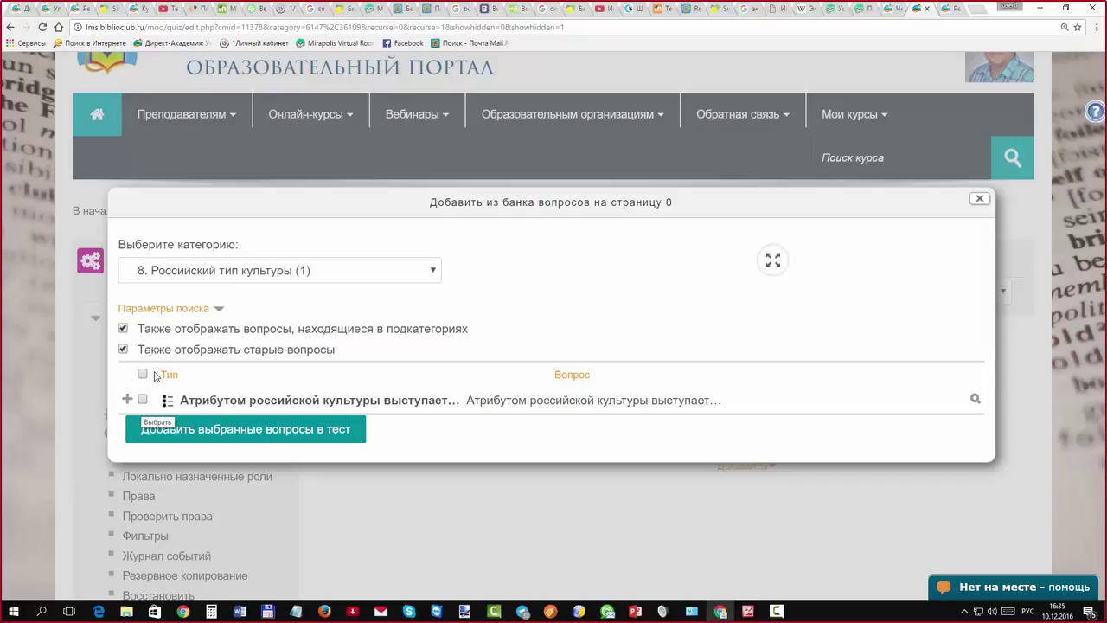
Select the question «Атрибутом российской культуры выступает…» and add it to the test
{"action": "left_click", "coordinate": [143, 399]}
{"action": "left_click_drag", "start_coordinate": [187, 413], "coordinate": [334, 414]}
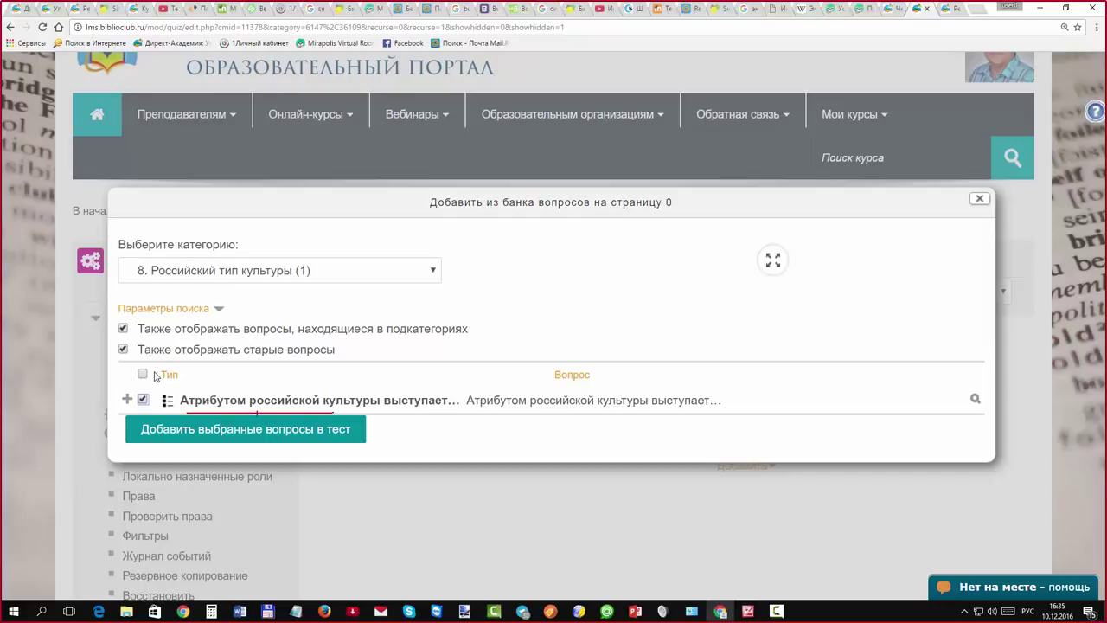
{"action": "left_click_drag", "start_coordinate": [296, 472], "coordinate": [235, 460]}
{"action": "key", "text": "space"}
{"action": "key", "text": "space"}
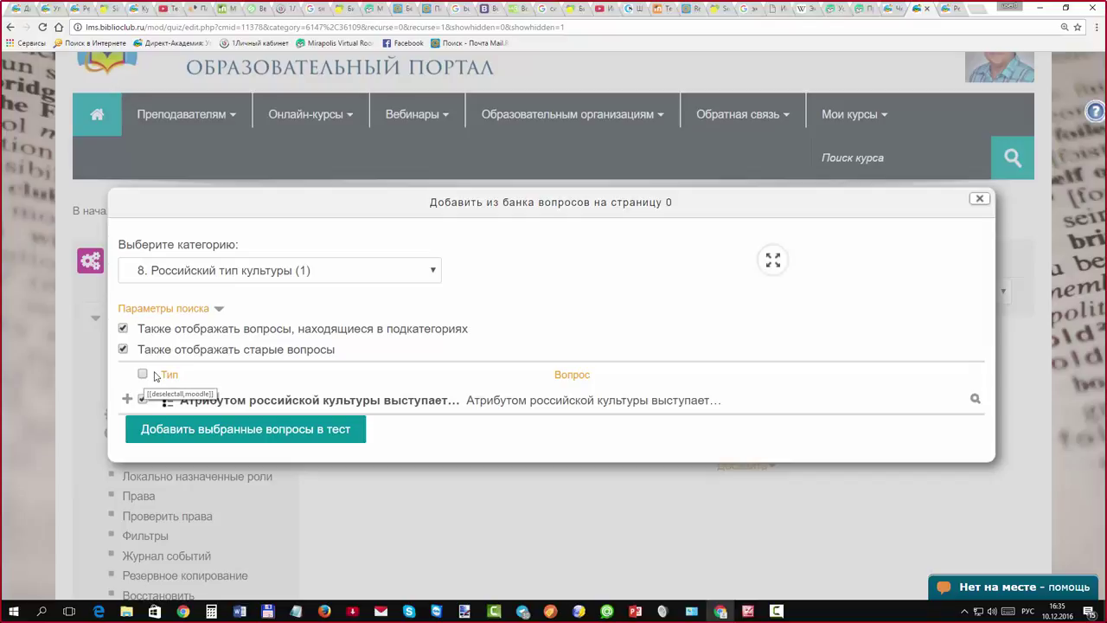
{"action": "key", "text": "Tab"}
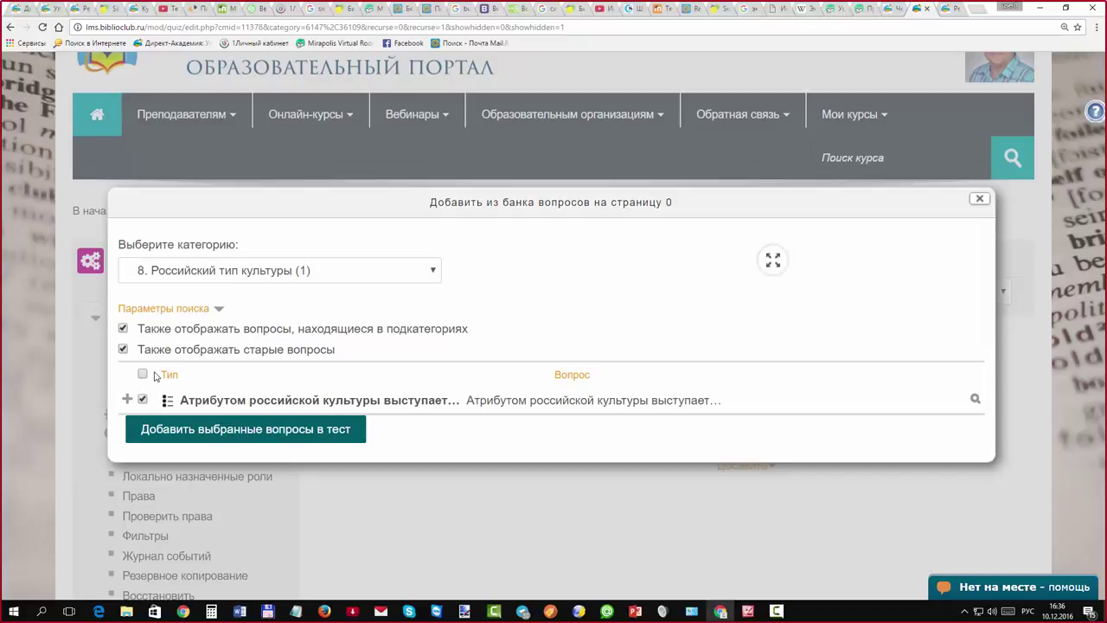
{"action": "key", "text": "Return"}
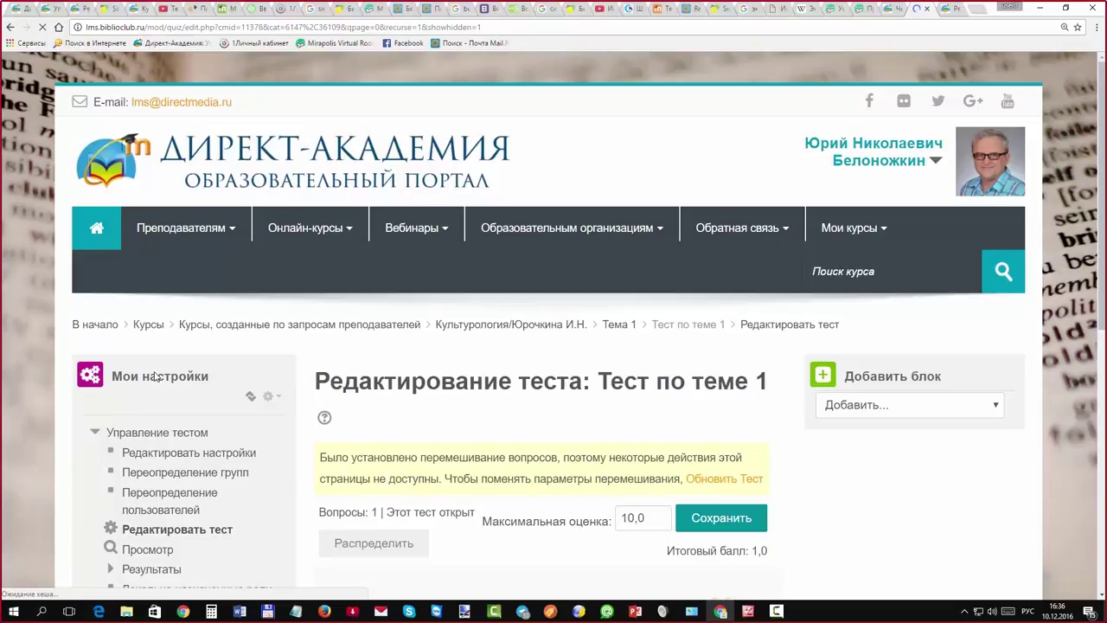
Set the grade of the question «Атрибутом российской культуры выступает…» in the test to 5
{"action": "scroll", "coordinate": [156, 376], "scroll_direction": "down", "scroll_amount": 2}
{"action": "scroll", "coordinate": [155, 377], "scroll_direction": "down", "scroll_amount": 2}
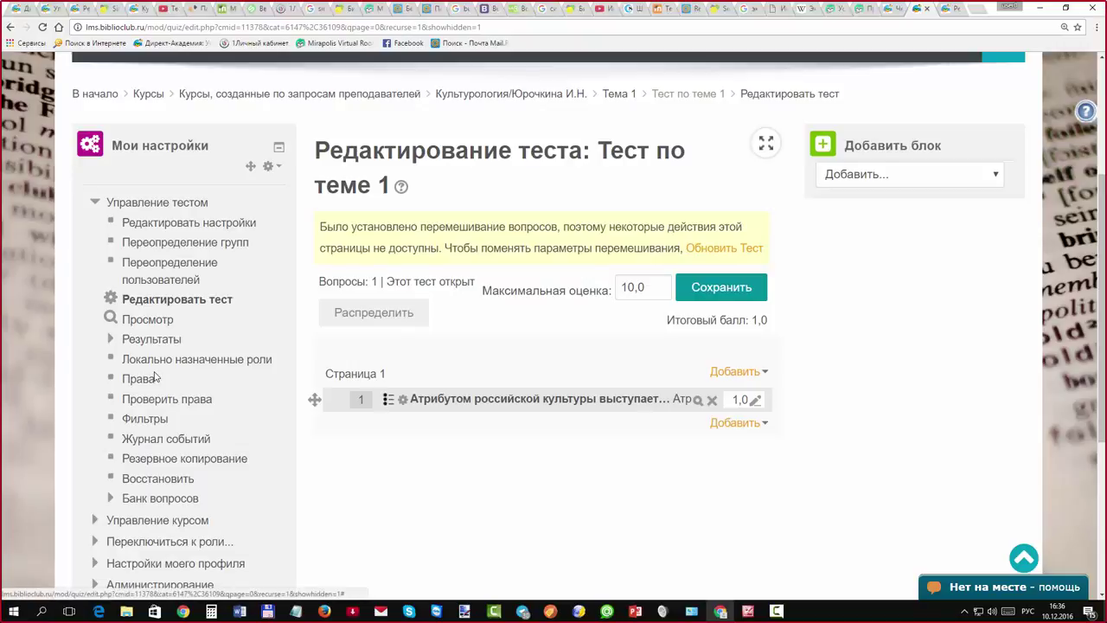
{"action": "key", "text": "Return"}
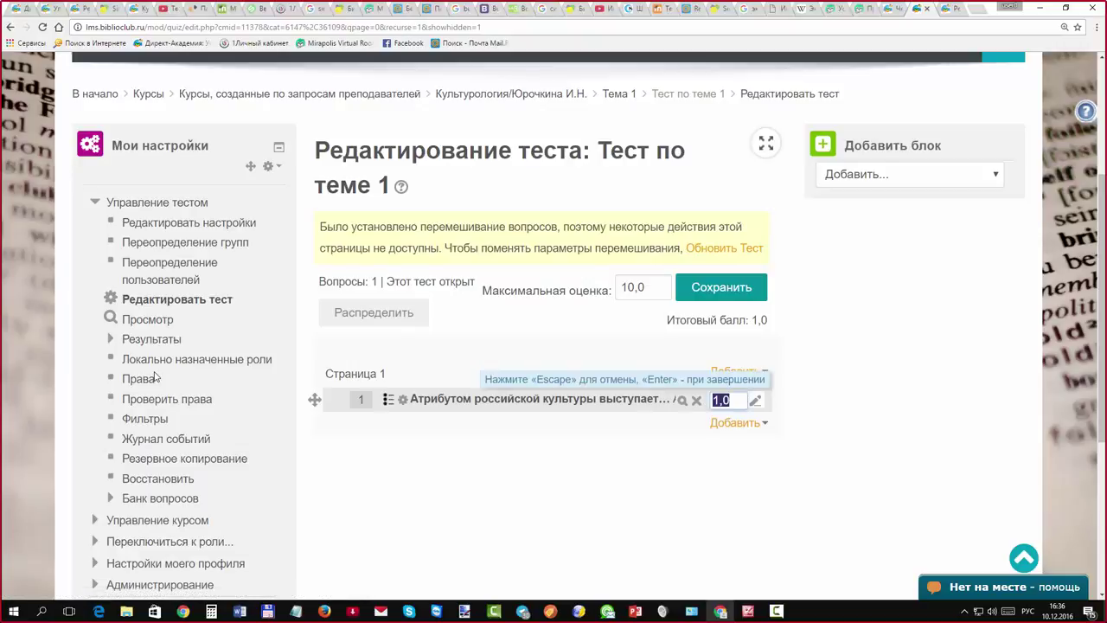
{"action": "type", "text": "5"}
{"action": "key", "text": "Return"}
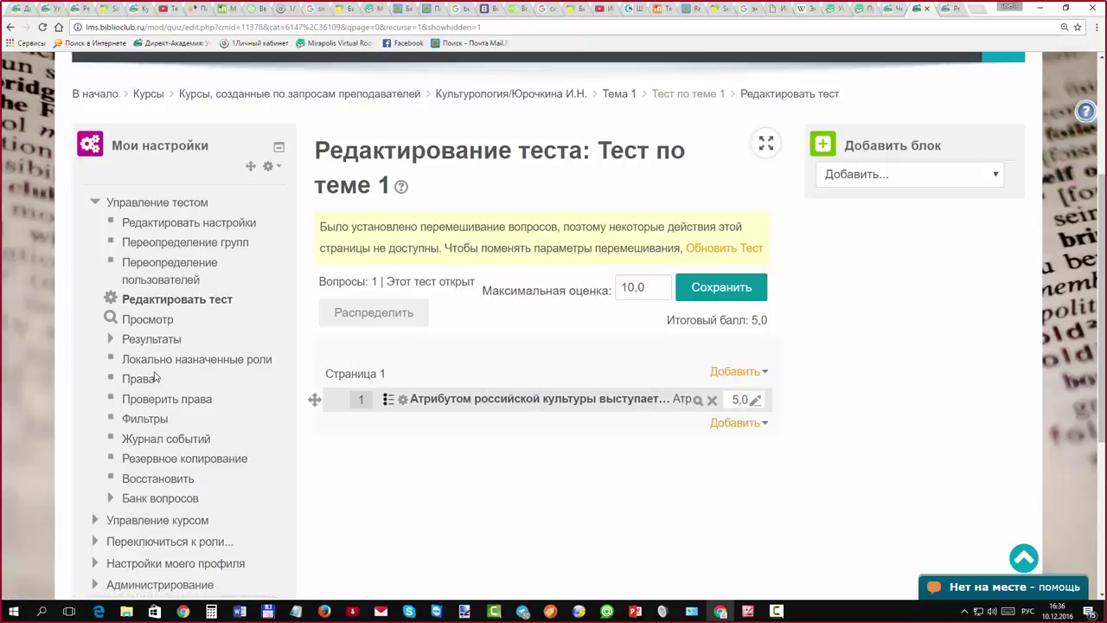
Set the grade of the question «Атрибутом российской культуры выступает…» to 1
{"action": "key", "text": "Return"}
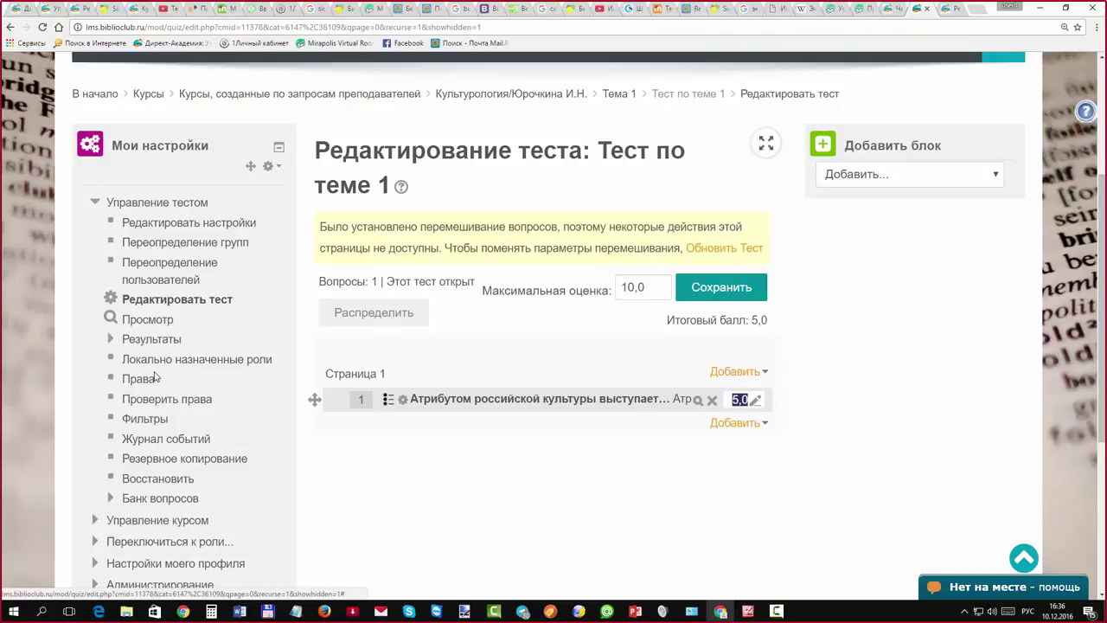
{"action": "key", "text": "Return"}
{"action": "type", "text": "1"}
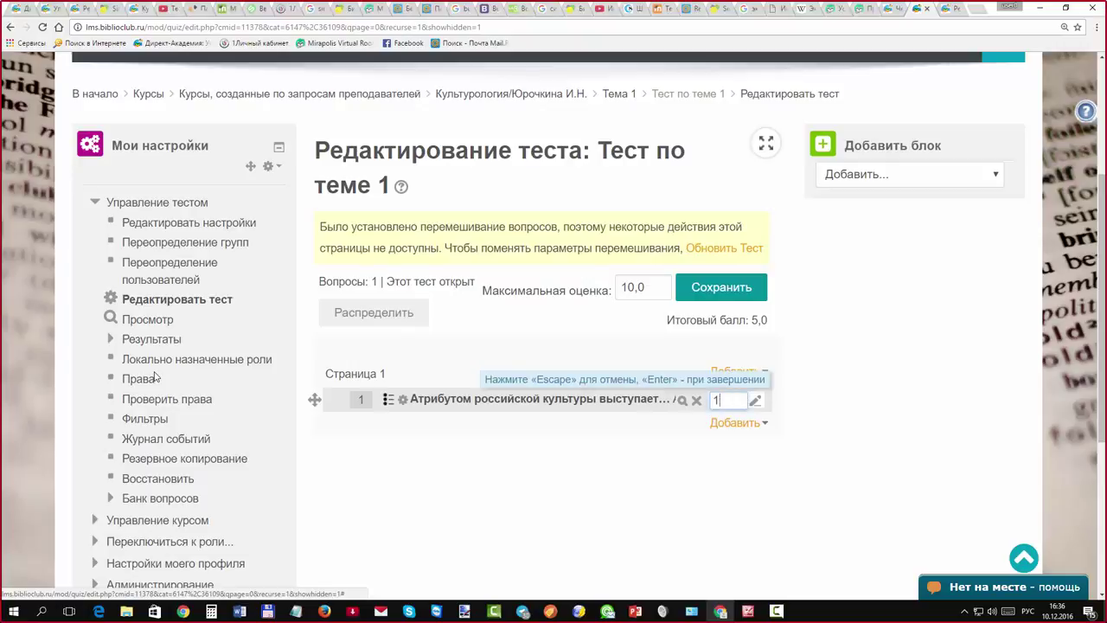
{"action": "key", "text": "Return"}
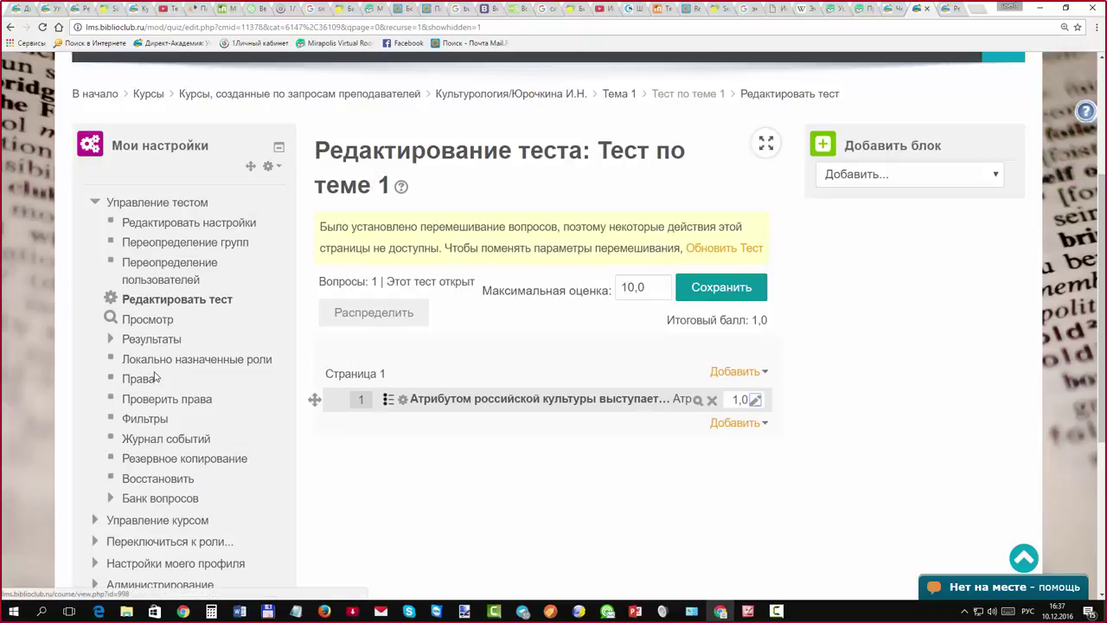
On the course page, rename «Тест по теме 1» to «Тест по теме 8» and move it to the end of the «Тема 8» section
{"action": "left_click", "coordinate": [152, 378]}
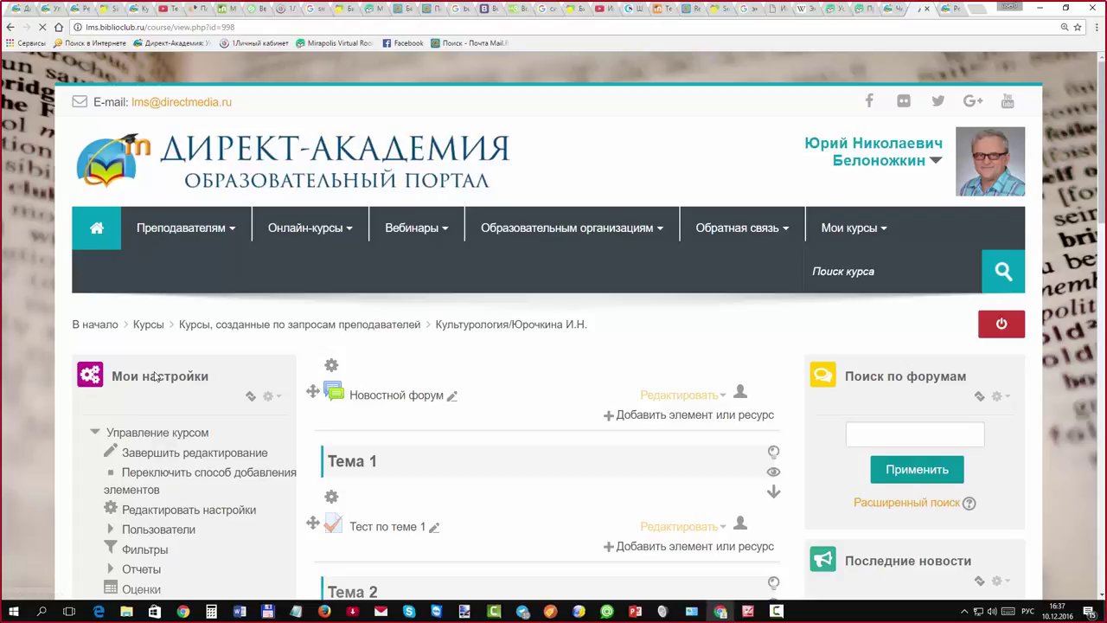
{"action": "scroll", "coordinate": [156, 376], "scroll_direction": "down", "scroll_amount": 2}
{"action": "scroll", "coordinate": [156, 376], "scroll_direction": "down", "scroll_amount": 1}
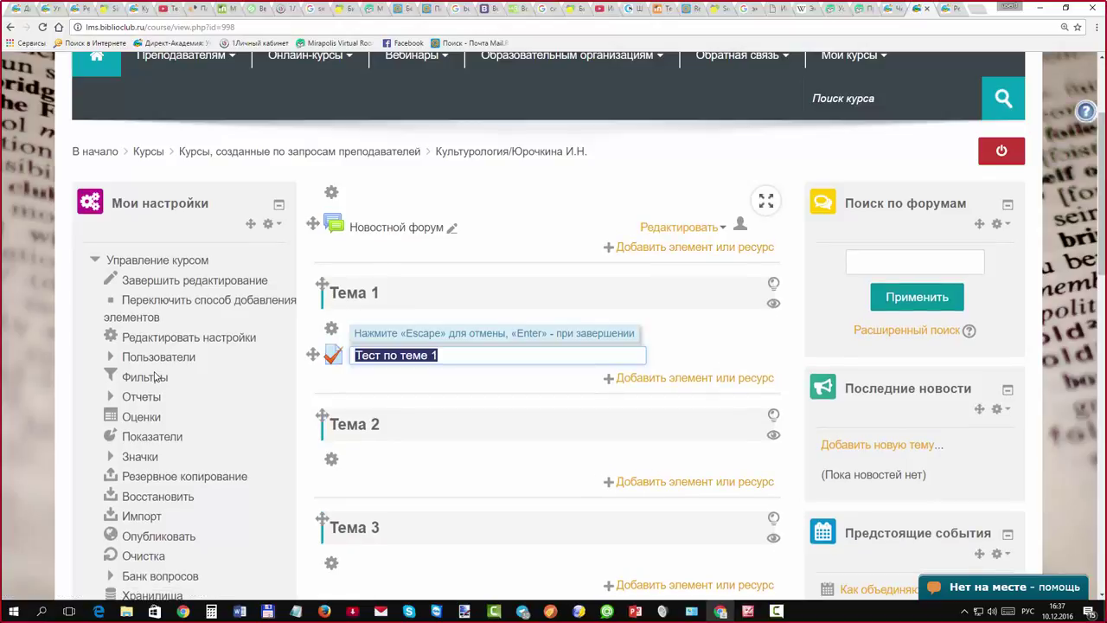
{"action": "key", "text": "BackSpace"}
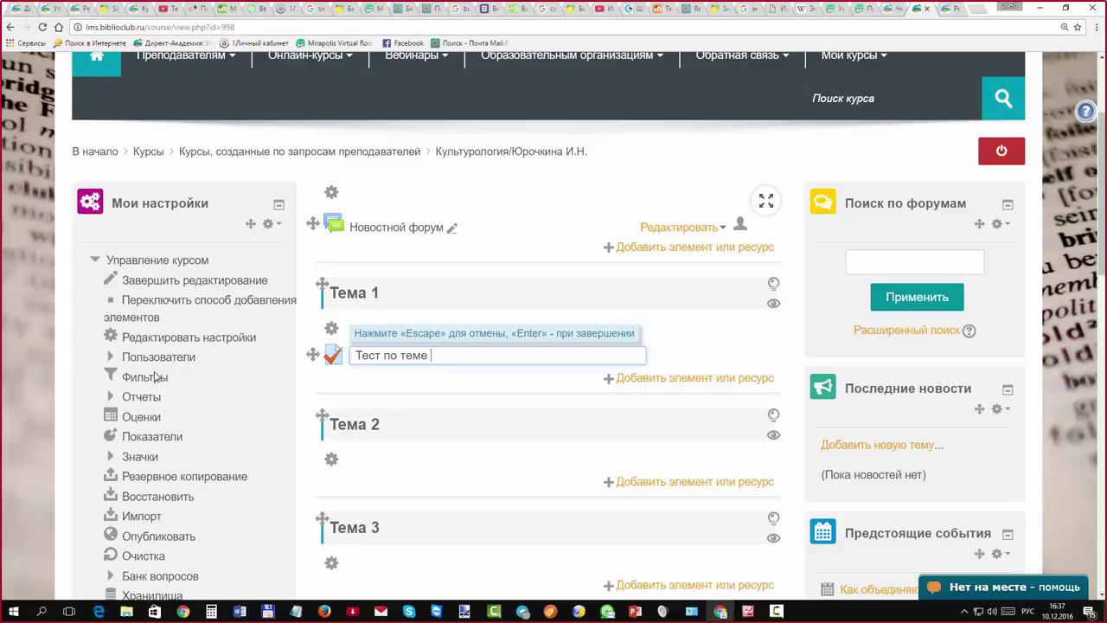
{"action": "type", "text": "8"}
{"action": "key", "text": "Return"}
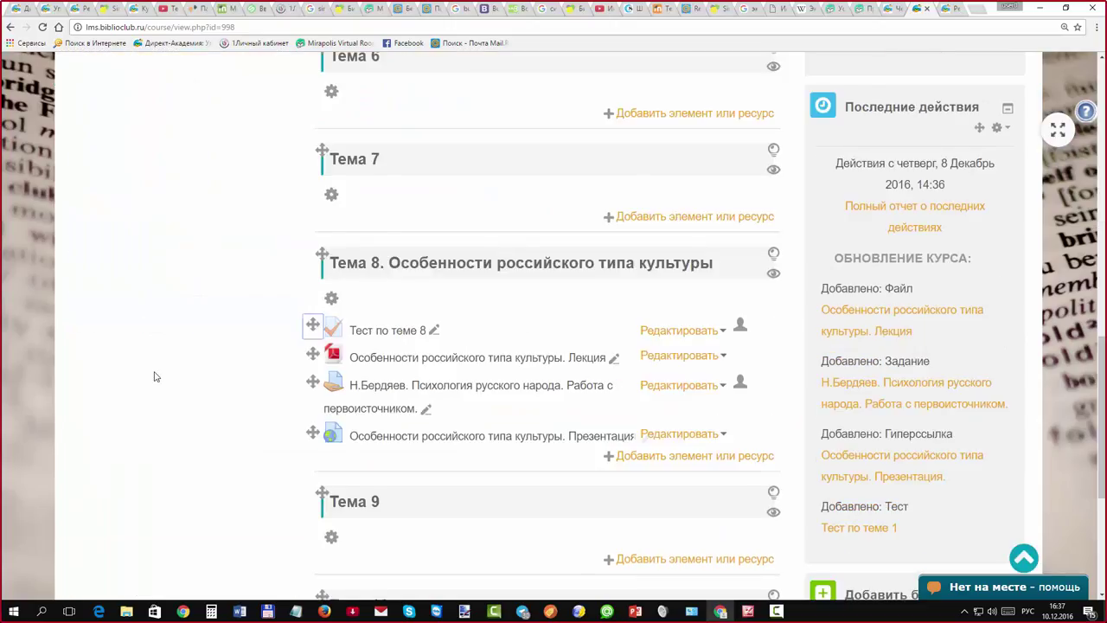
{"action": "scroll", "coordinate": [155, 376], "scroll_direction": "down", "scroll_amount": 2}
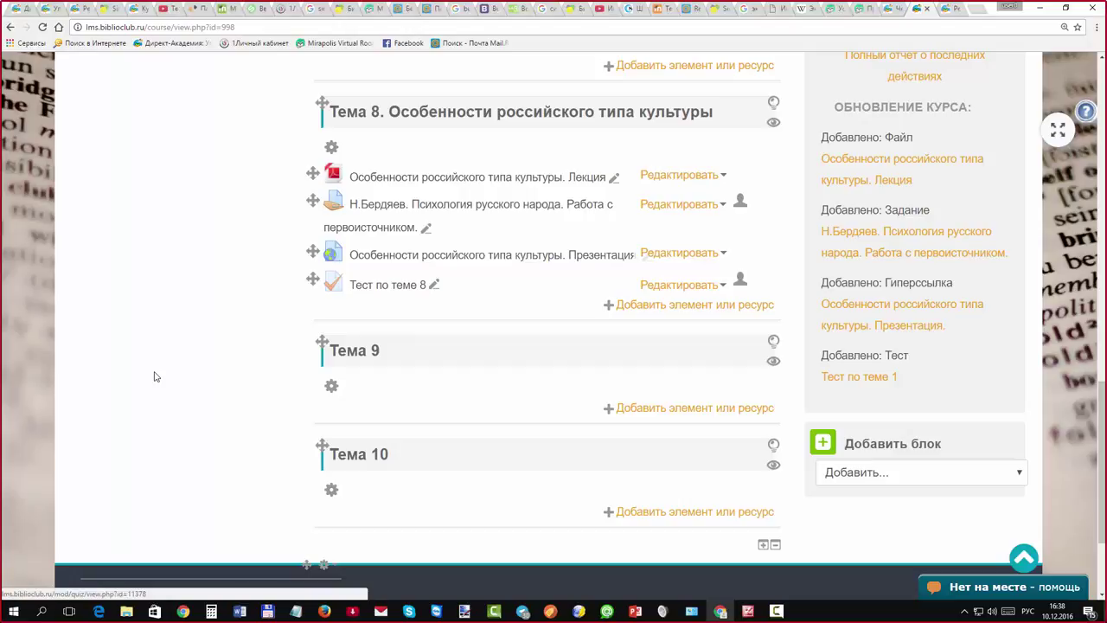
{"action": "scroll", "coordinate": [154, 376], "scroll_direction": "up", "scroll_amount": 4}
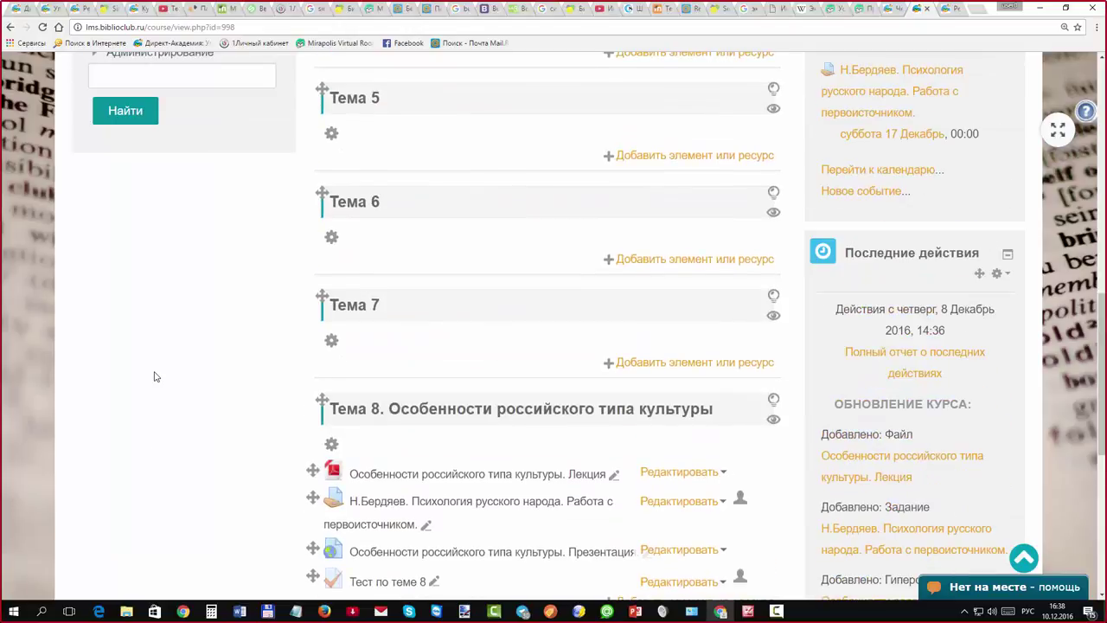
{"action": "scroll", "coordinate": [154, 376], "scroll_direction": "up", "scroll_amount": 1}
{"action": "scroll", "coordinate": [154, 376], "scroll_direction": "down", "scroll_amount": 1}
{"action": "scroll", "coordinate": [154, 376], "scroll_direction": "up", "scroll_amount": 1}
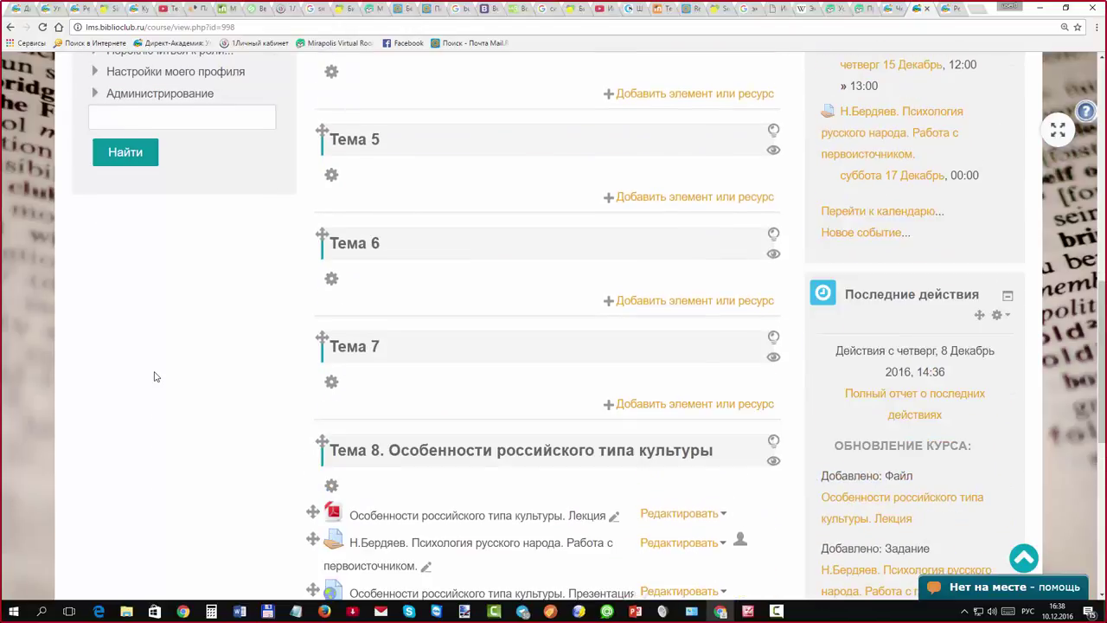
{"action": "scroll", "coordinate": [154, 376], "scroll_direction": "up", "scroll_amount": 4}
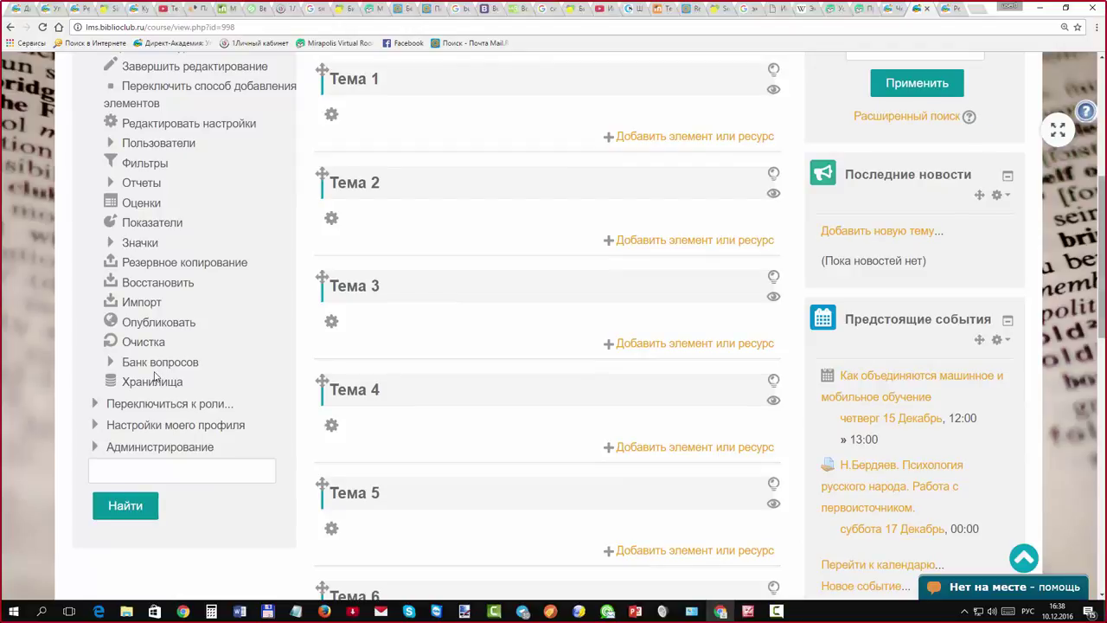
Open «Тест по теме 8» from the section «Тема 8. Особенности российского типа культуры» on the course page
{"action": "scroll", "coordinate": [154, 376], "scroll_direction": "up", "scroll_amount": 1}
{"action": "scroll", "coordinate": [156, 376], "scroll_direction": "up", "scroll_amount": 1}
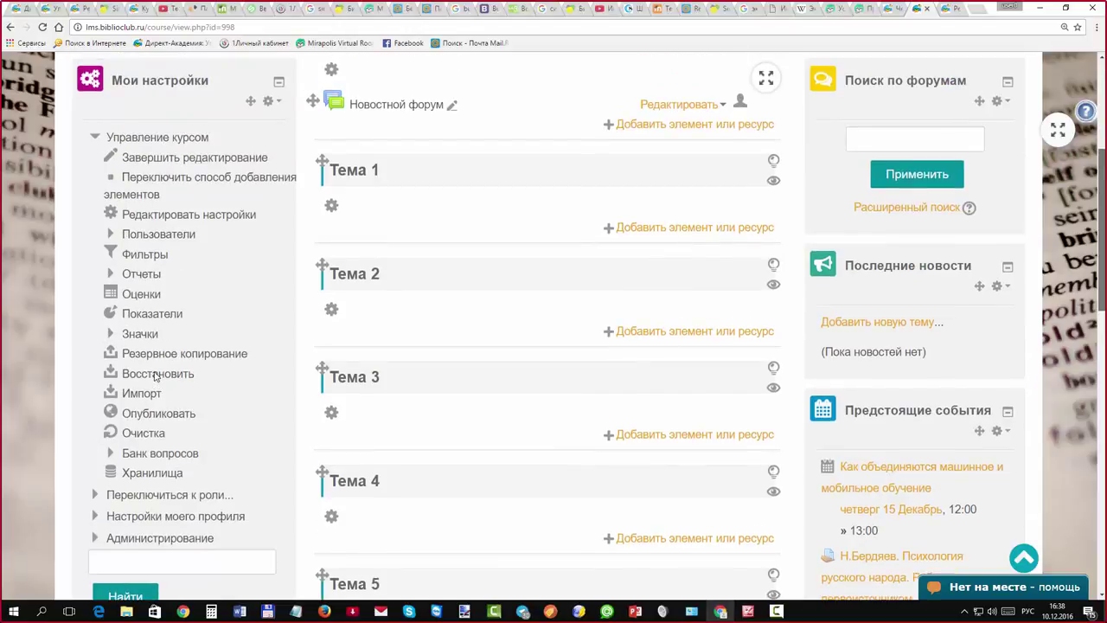
{"action": "scroll", "coordinate": [156, 376], "scroll_direction": "down", "scroll_amount": 1}
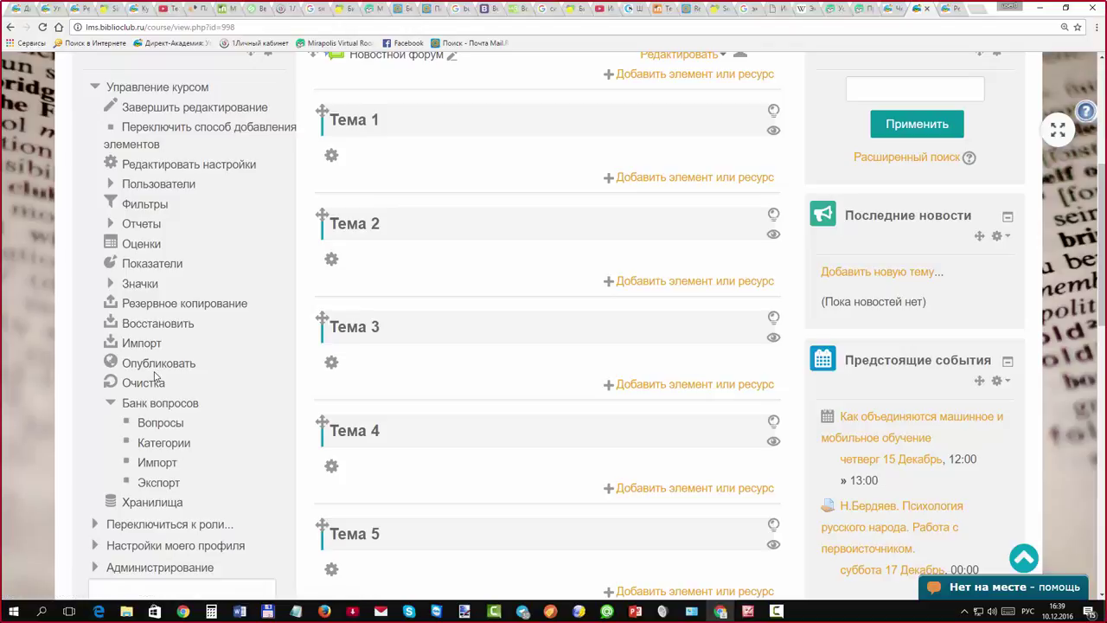
{"action": "scroll", "coordinate": [154, 377], "scroll_direction": "down", "scroll_amount": 5}
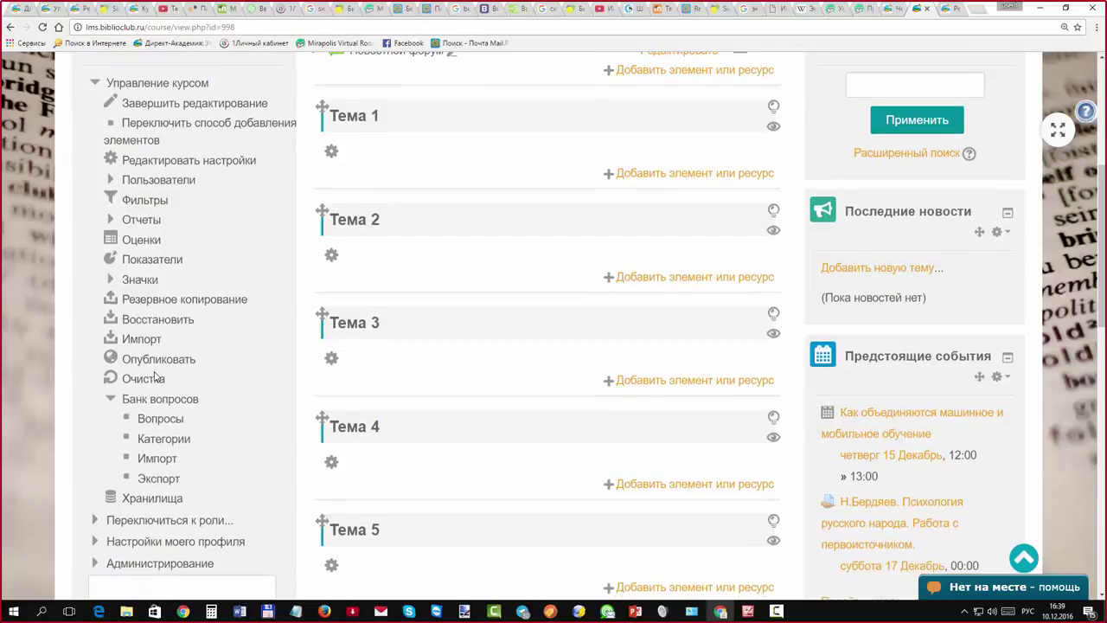
{"action": "scroll", "coordinate": [154, 376], "scroll_direction": "down", "scroll_amount": 2}
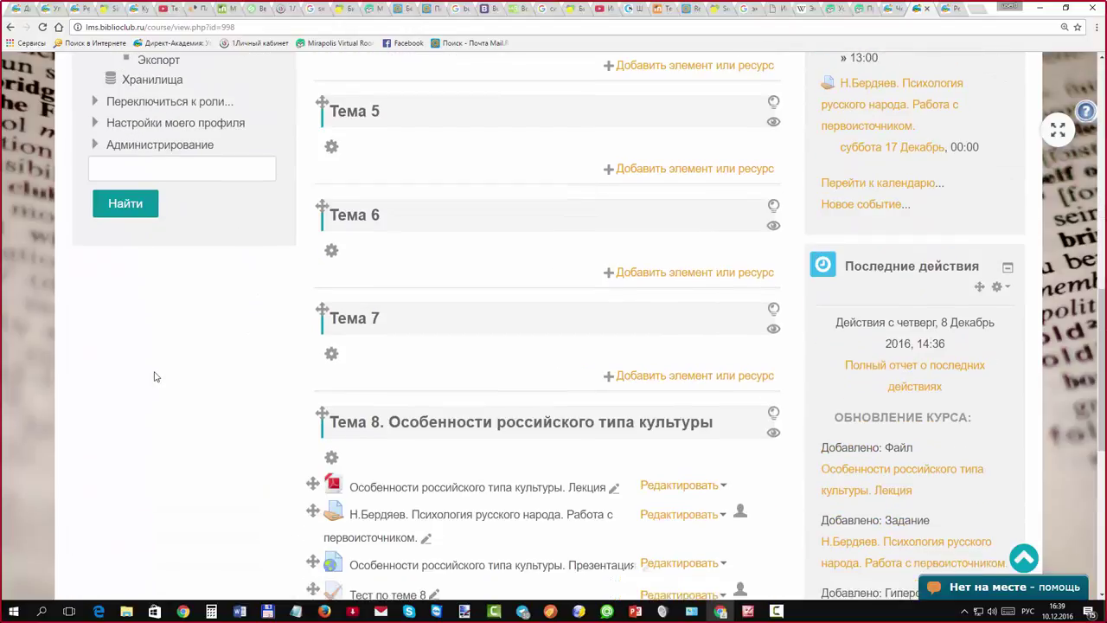
{"action": "key", "text": "Tab"}
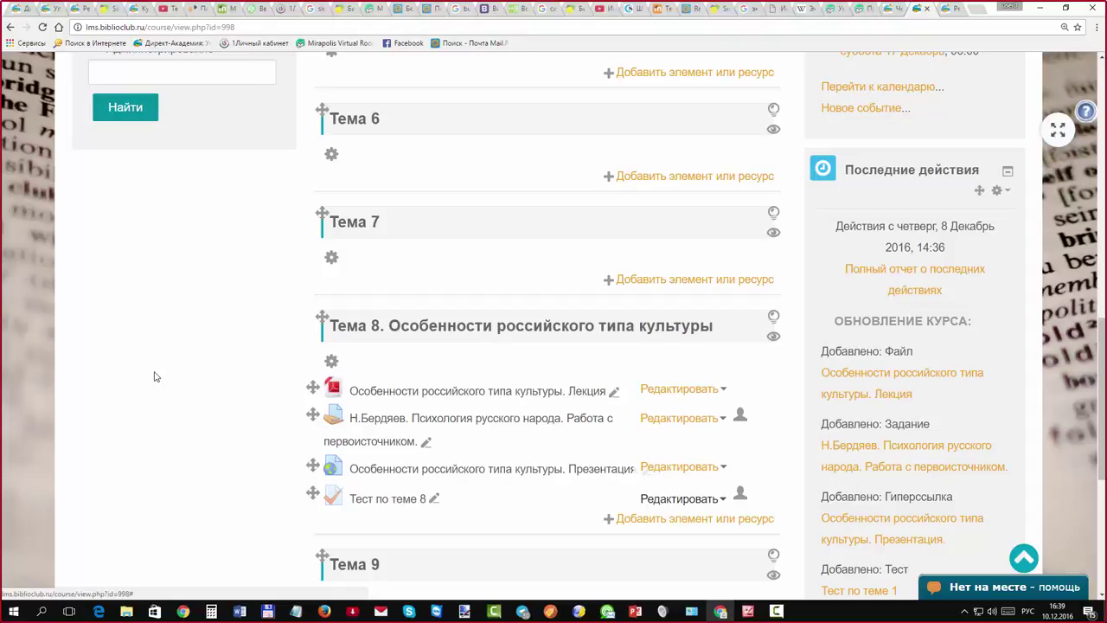
{"action": "key", "text": "shift+Tab"}
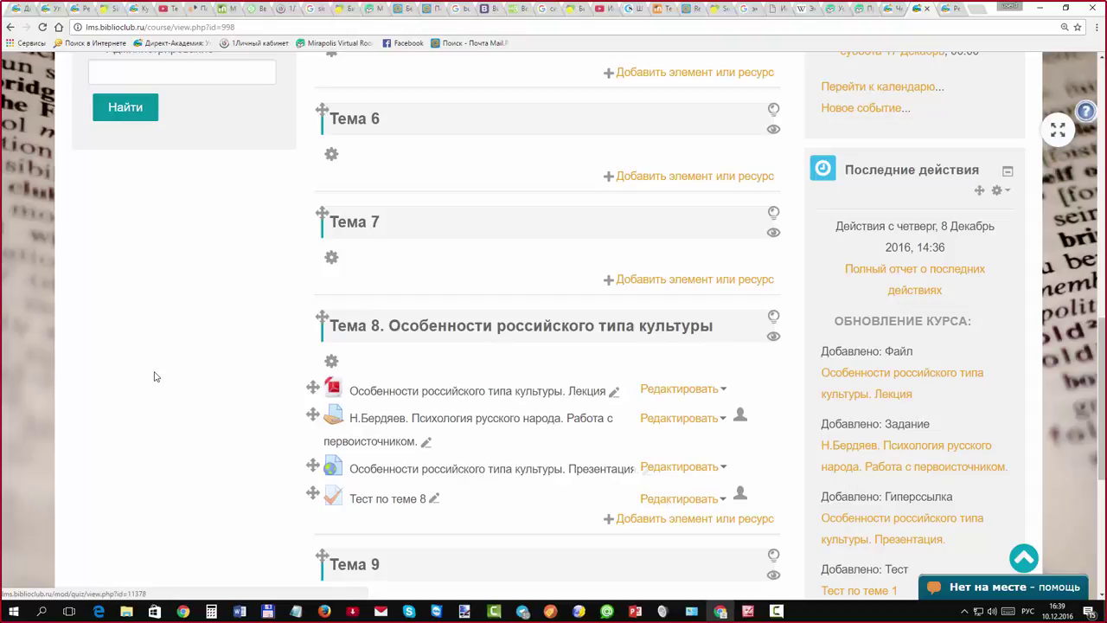
{"action": "key", "text": "Return"}
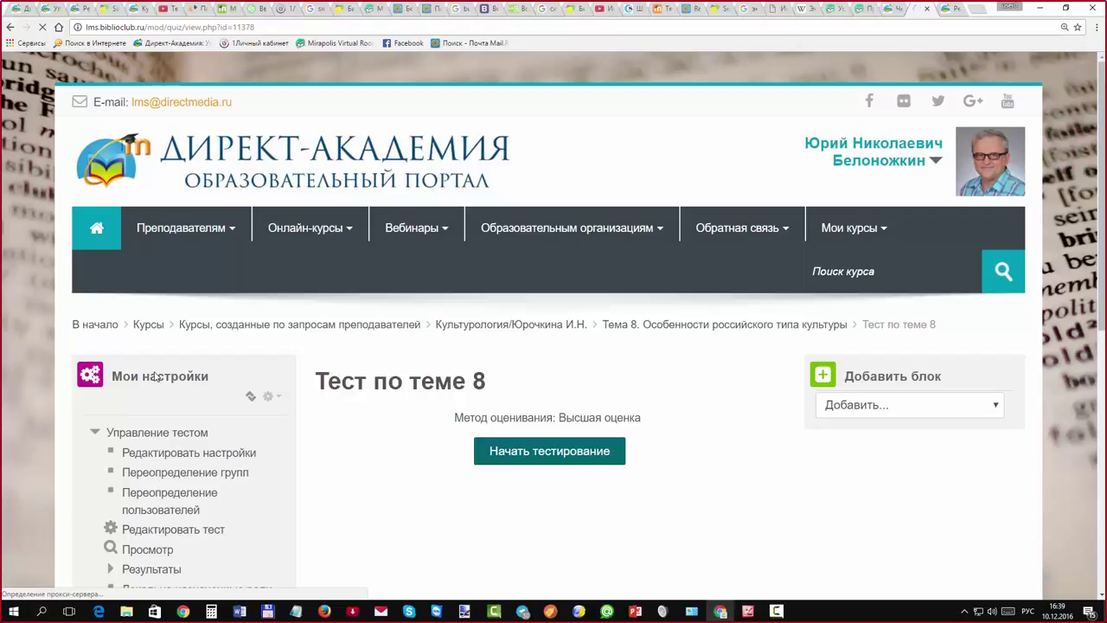
Open the question editing page of «Тест по теме 8»
{"action": "scroll", "coordinate": [156, 376], "scroll_direction": "down", "scroll_amount": 1}
{"action": "scroll", "coordinate": [155, 376], "scroll_direction": "down", "scroll_amount": 1}
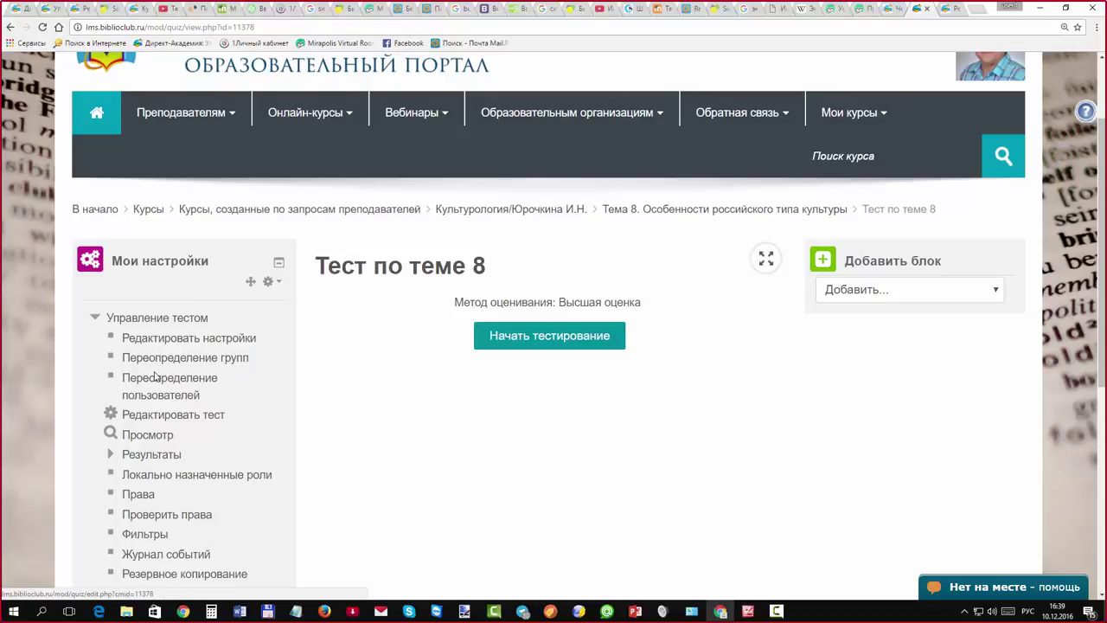
{"action": "left_click", "coordinate": [156, 374]}
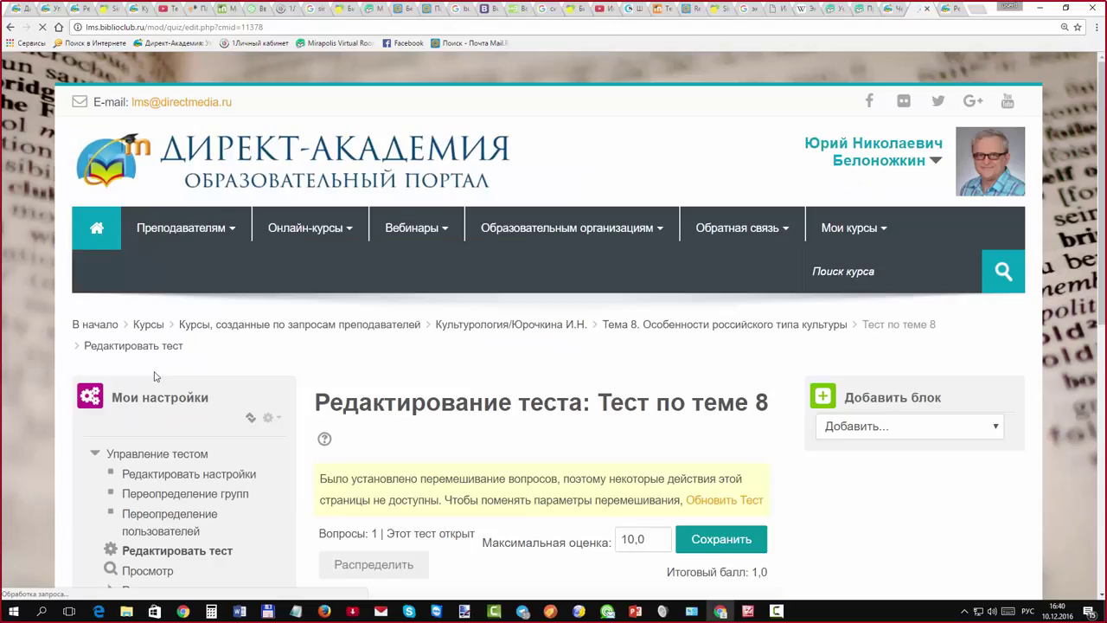
{"action": "scroll", "coordinate": [156, 376], "scroll_direction": "down", "scroll_amount": 2}
{"action": "scroll", "coordinate": [156, 376], "scroll_direction": "up", "scroll_amount": 1}
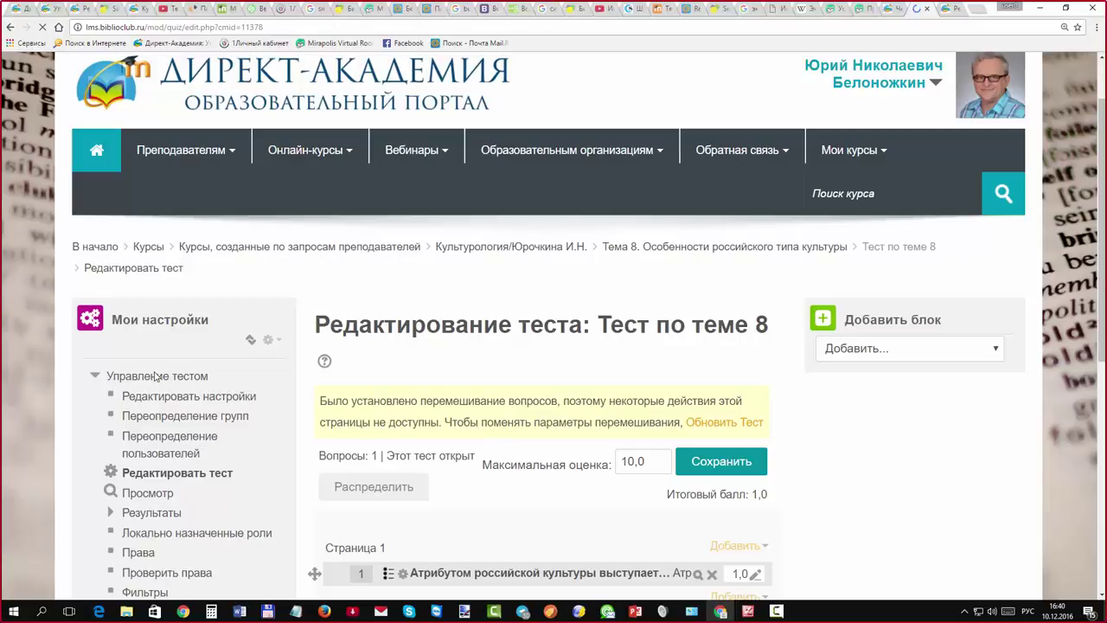
{"action": "scroll", "coordinate": [155, 377], "scroll_direction": "down", "scroll_amount": 2}
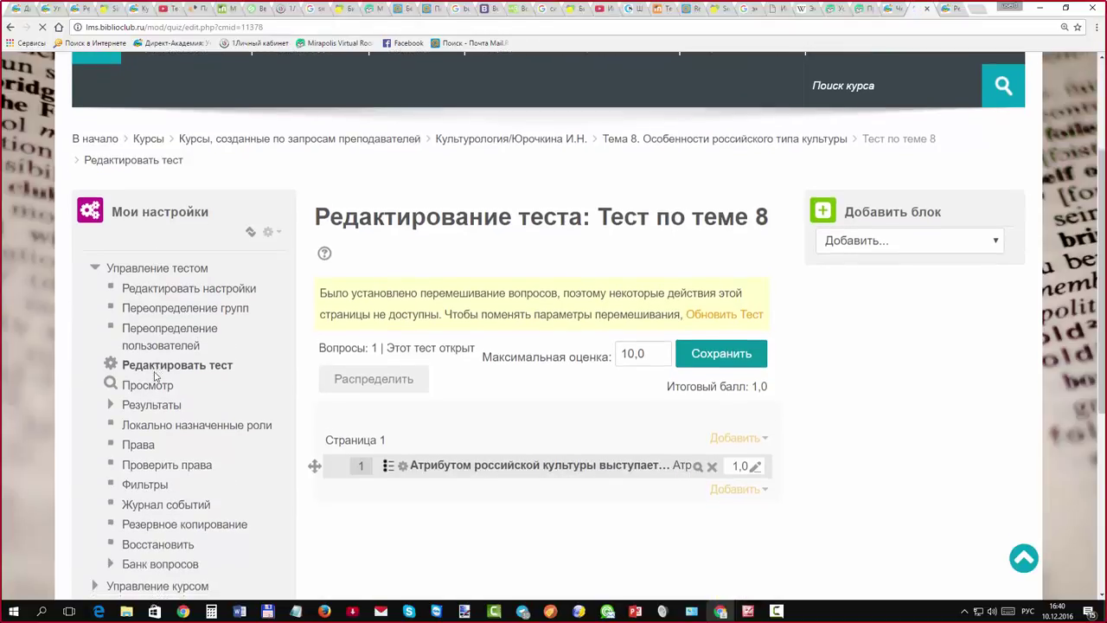
Set the maximum grade of «Тест по теме 8» to 5 and save it
{"action": "scroll", "coordinate": [155, 374], "scroll_direction": "up", "scroll_amount": 1}
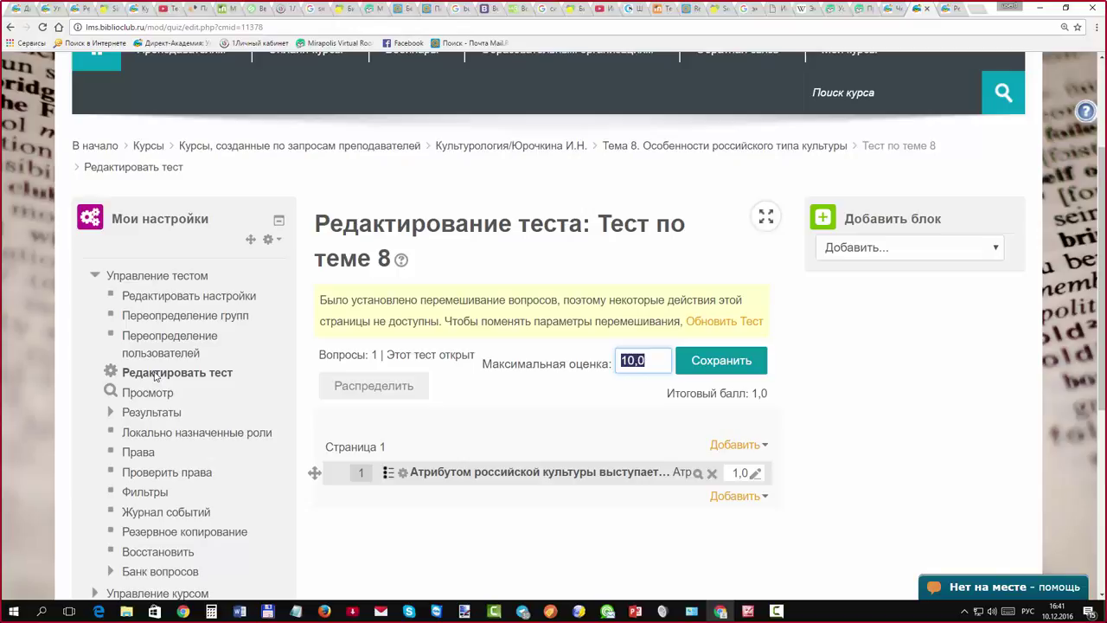
{"action": "type", "text": "8"}
{"action": "key", "text": "Tab"}
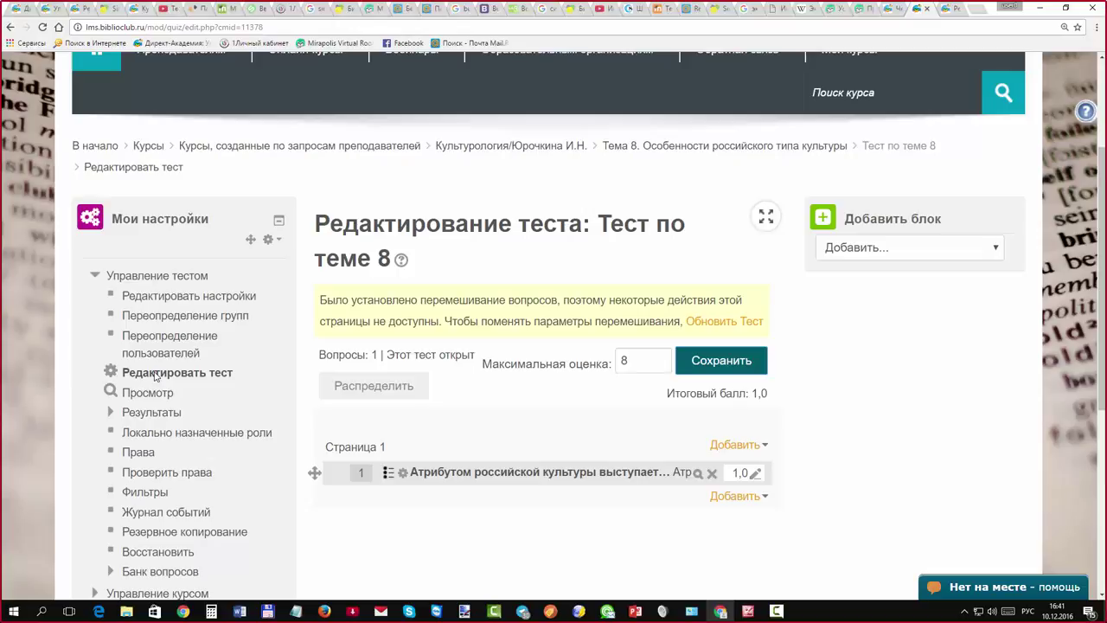
{"action": "key", "text": "shift+Tab"}
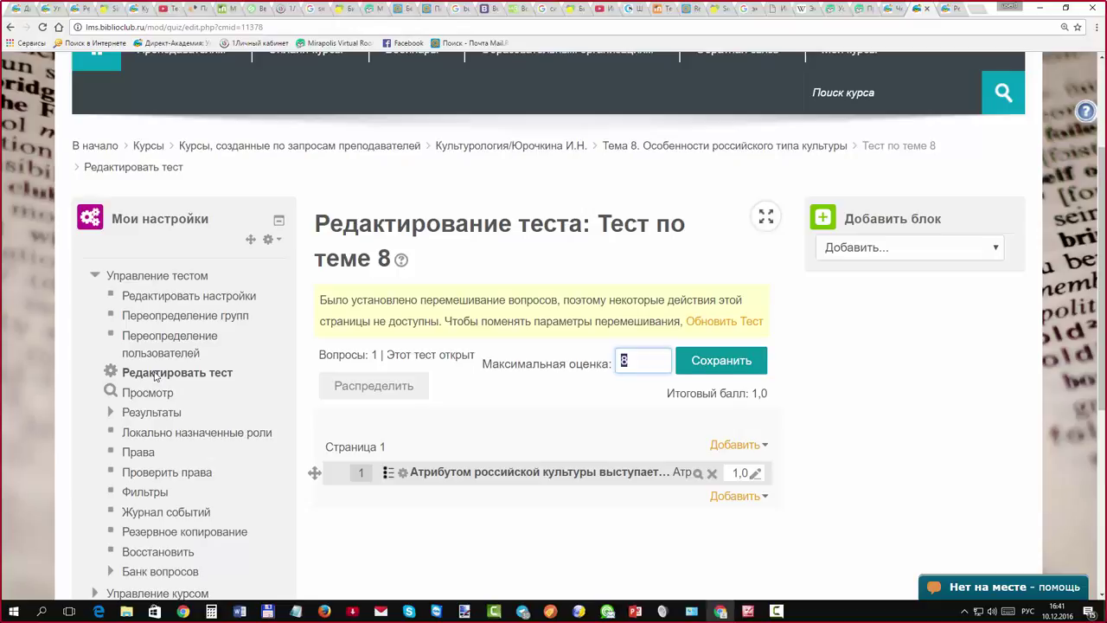
{"action": "type", "text": "5"}
{"action": "key", "text": "Tab"}
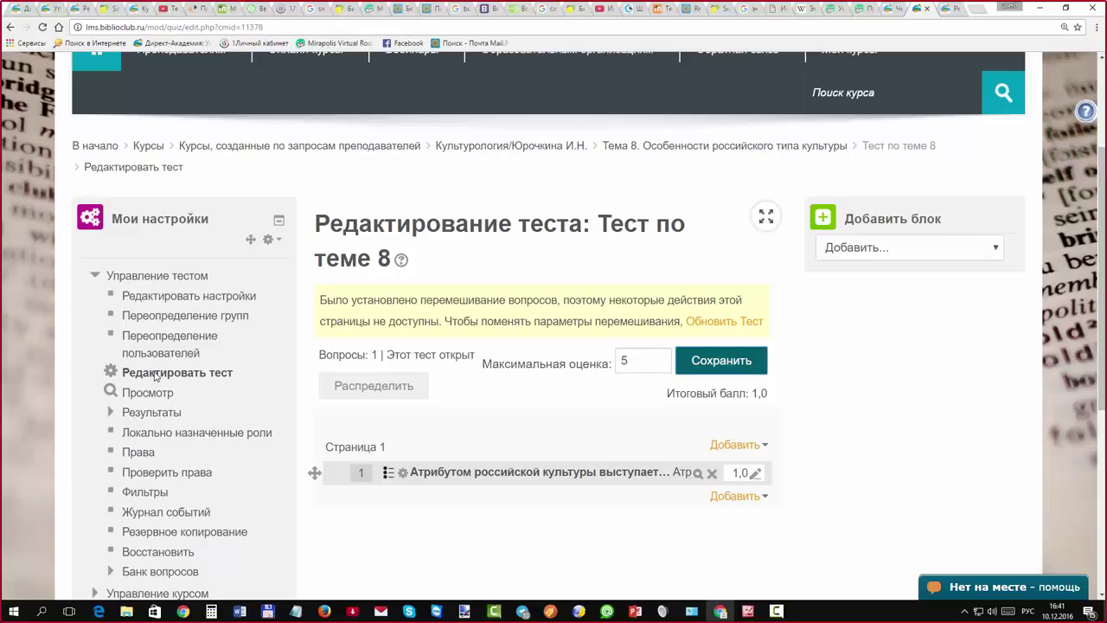
{"action": "key", "text": "Return"}
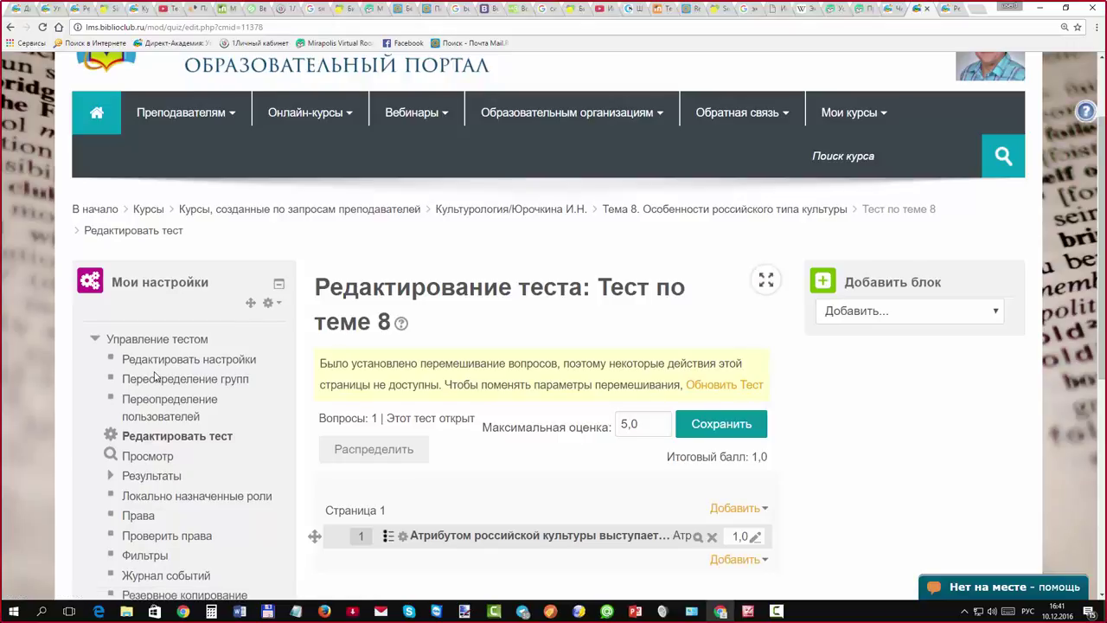
Leave the copy of the question «Для русского культурного архетипа характерны…» without saving and open the settings of «Тест по теме 8»
{"action": "scroll", "coordinate": [154, 373], "scroll_direction": "down", "scroll_amount": 1}
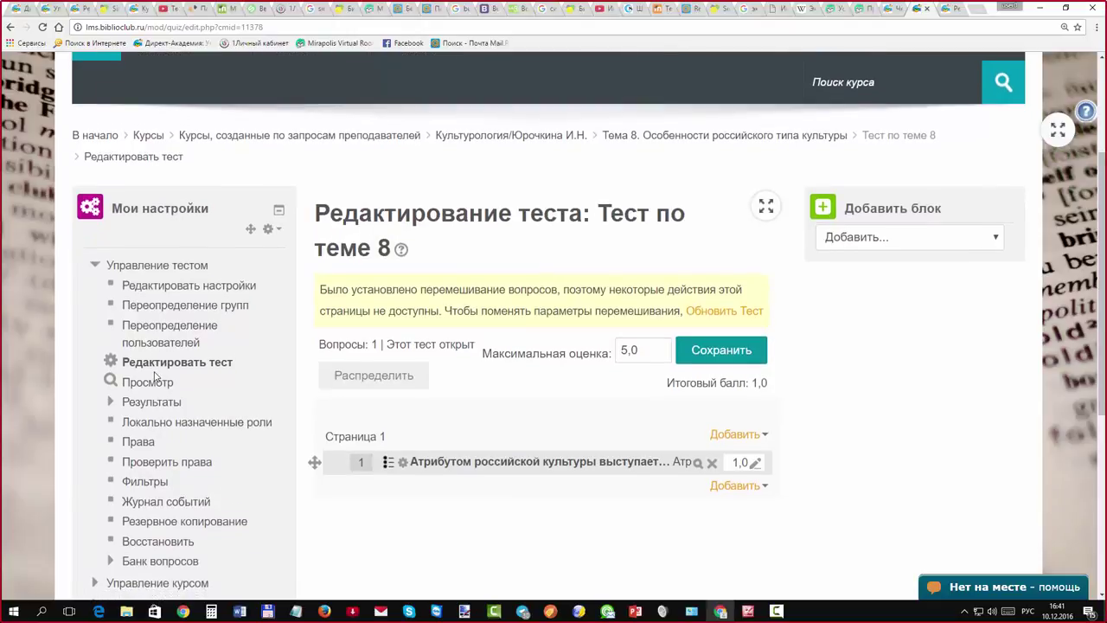
{"action": "scroll", "coordinate": [154, 373], "scroll_direction": "down", "scroll_amount": 1}
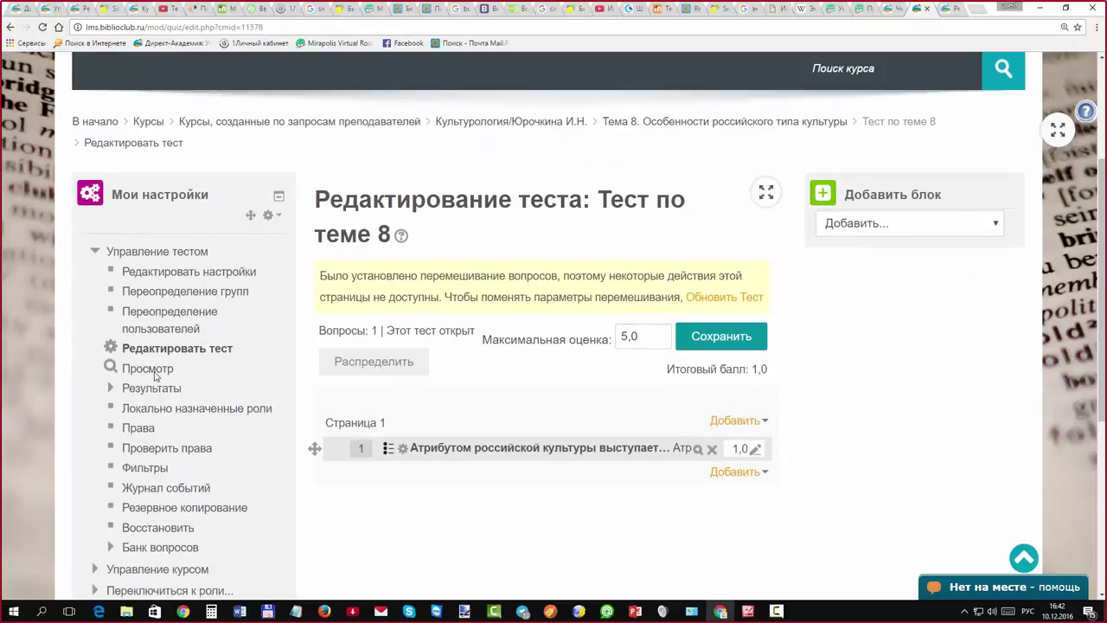
{"action": "scroll", "coordinate": [154, 376], "scroll_direction": "down", "scroll_amount": 1}
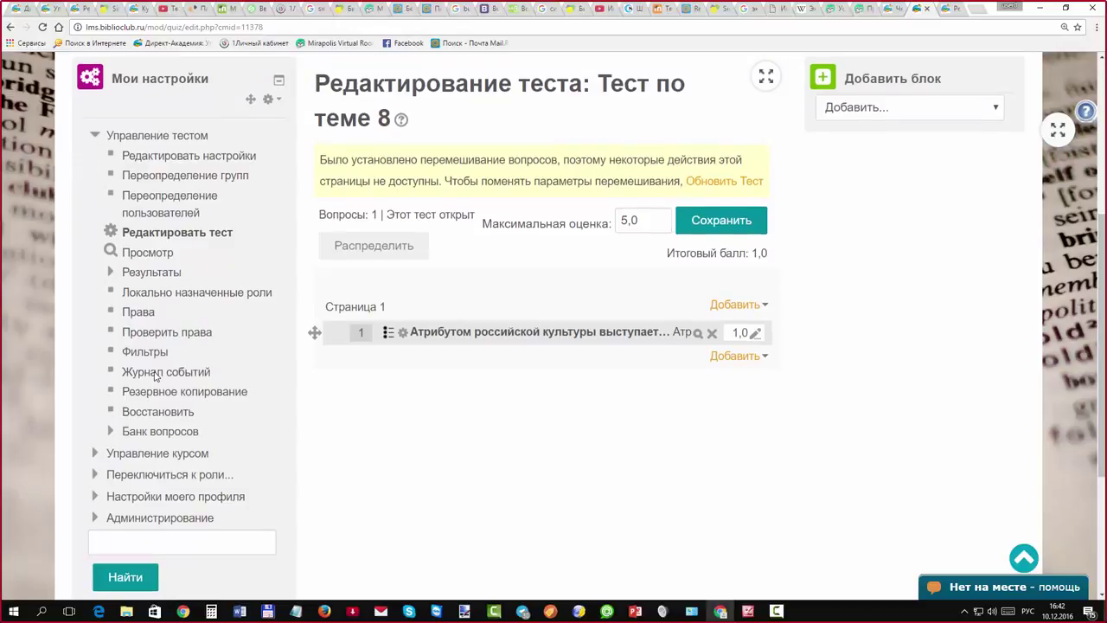
{"action": "scroll", "coordinate": [154, 375], "scroll_direction": "down", "scroll_amount": 1}
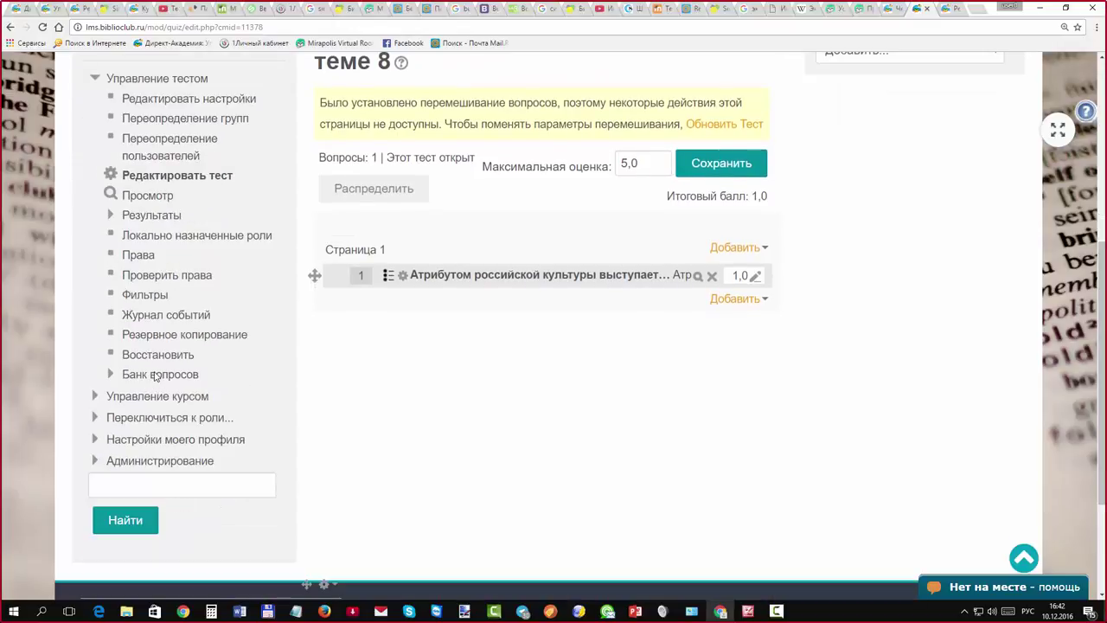
{"action": "scroll", "coordinate": [154, 376], "scroll_direction": "up", "scroll_amount": 1}
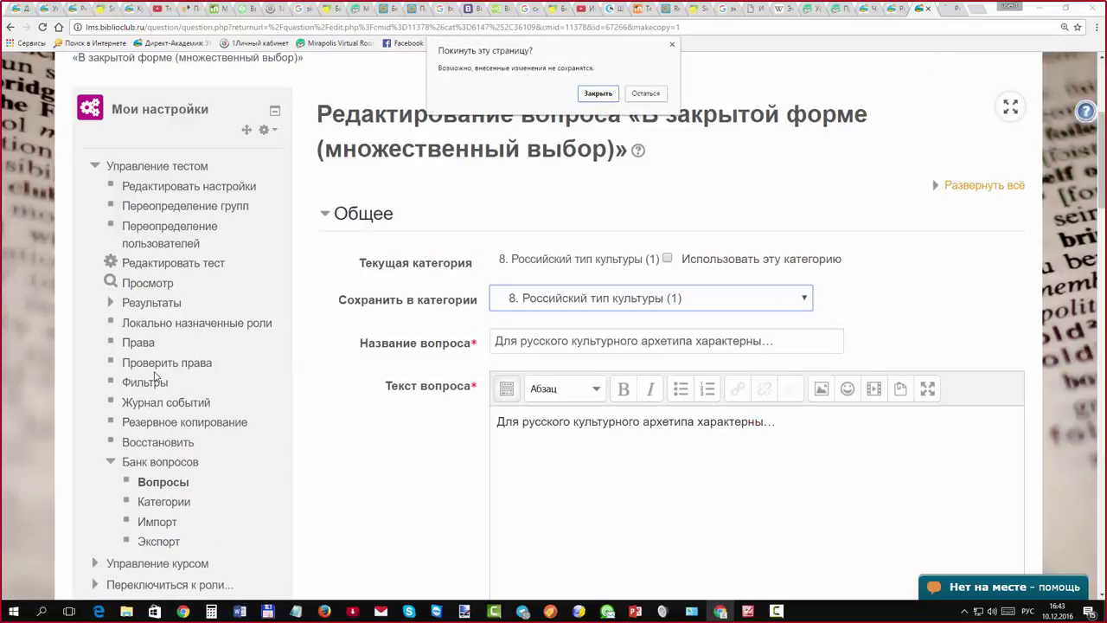
{"action": "key", "text": "Return"}
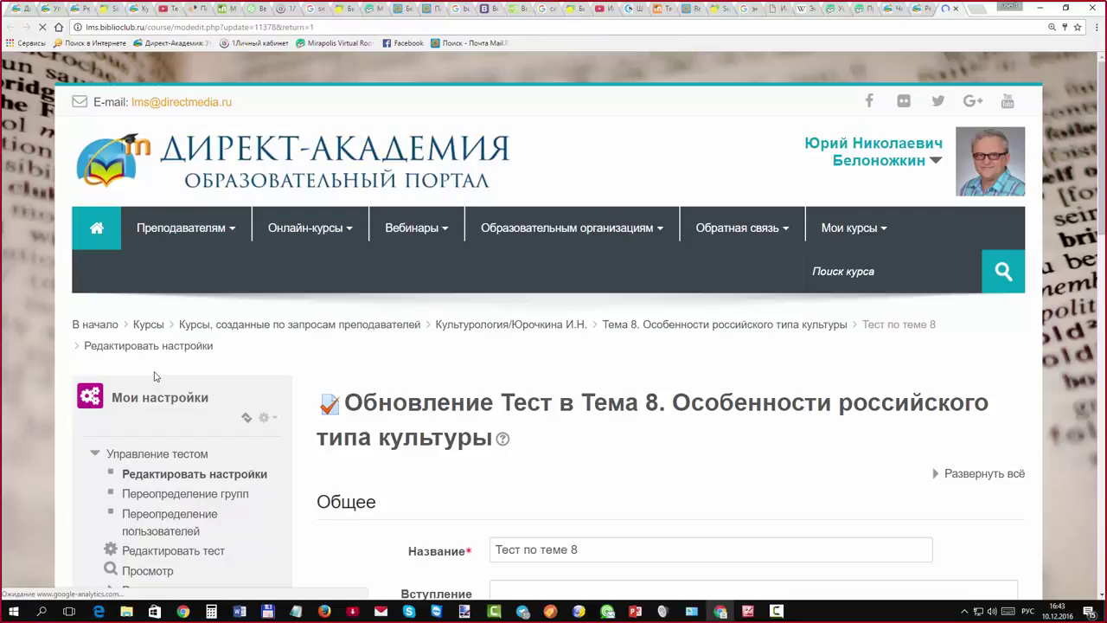
Expand the «Настройки просмотра» section in the test's settings
{"action": "scroll", "coordinate": [156, 376], "scroll_direction": "down", "scroll_amount": 2}
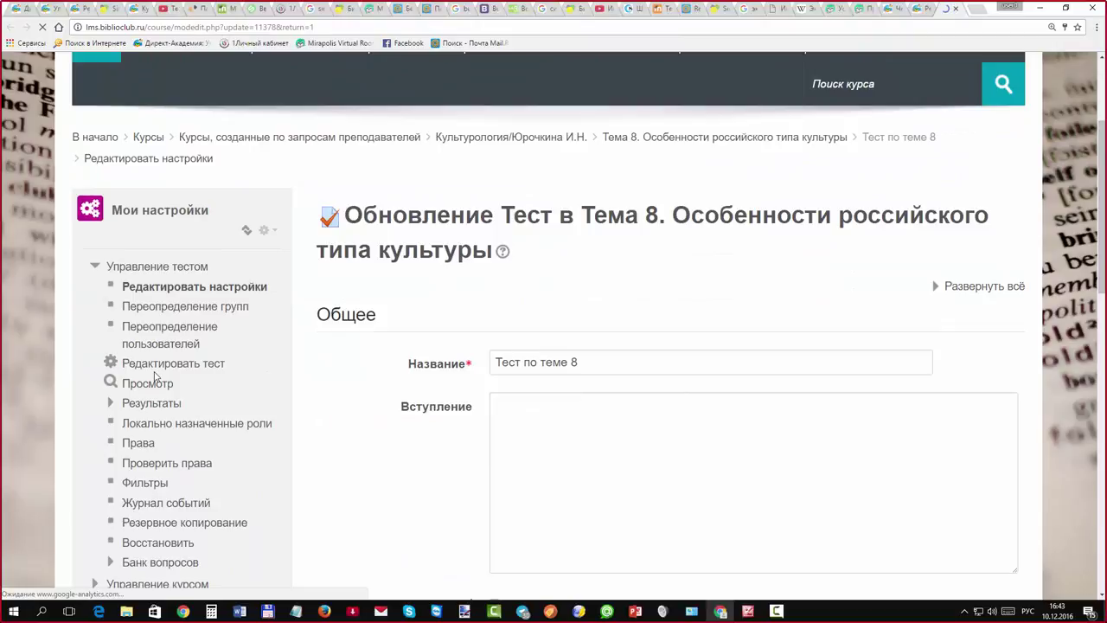
{"action": "scroll", "coordinate": [156, 376], "scroll_direction": "down", "scroll_amount": 1}
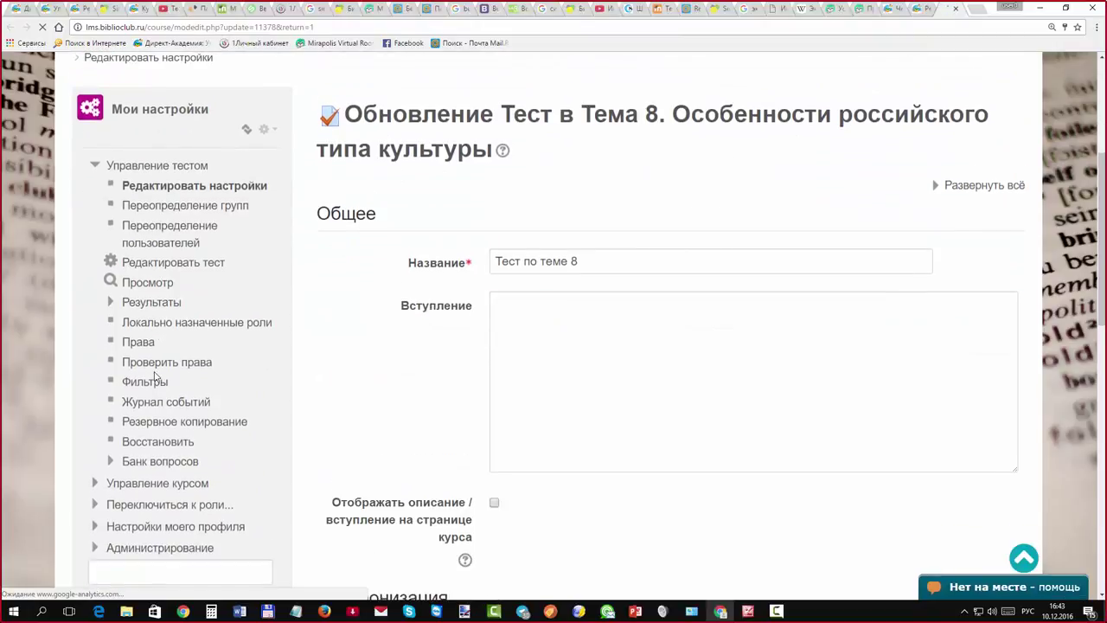
{"action": "scroll", "coordinate": [156, 375], "scroll_direction": "down", "scroll_amount": 2}
{"action": "scroll", "coordinate": [155, 374], "scroll_direction": "up", "scroll_amount": 1}
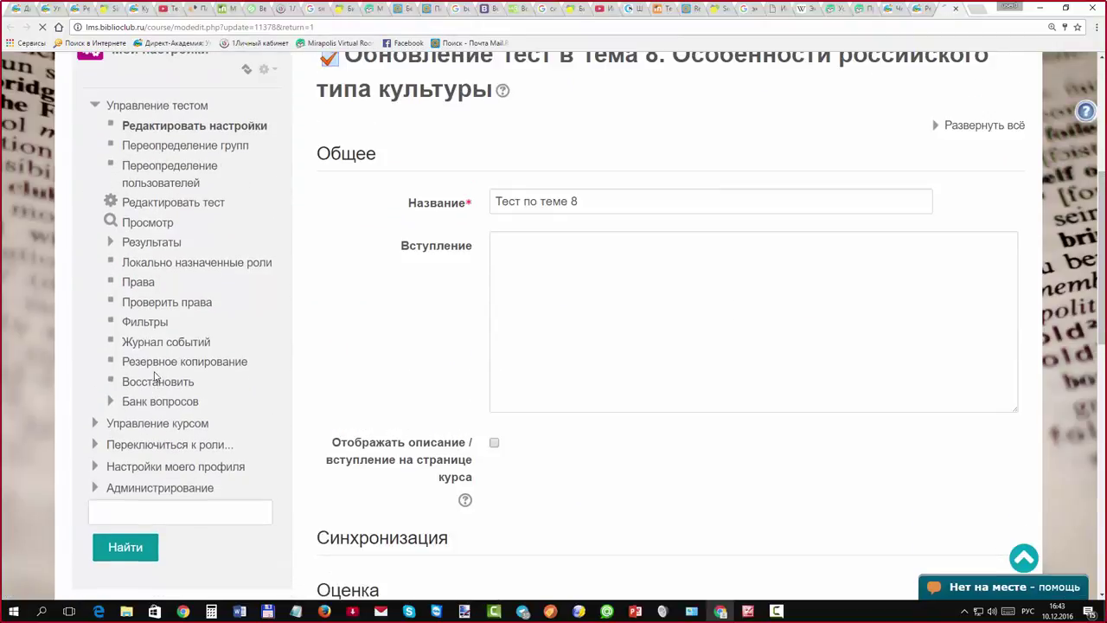
{"action": "scroll", "coordinate": [155, 376], "scroll_direction": "down", "scroll_amount": 7}
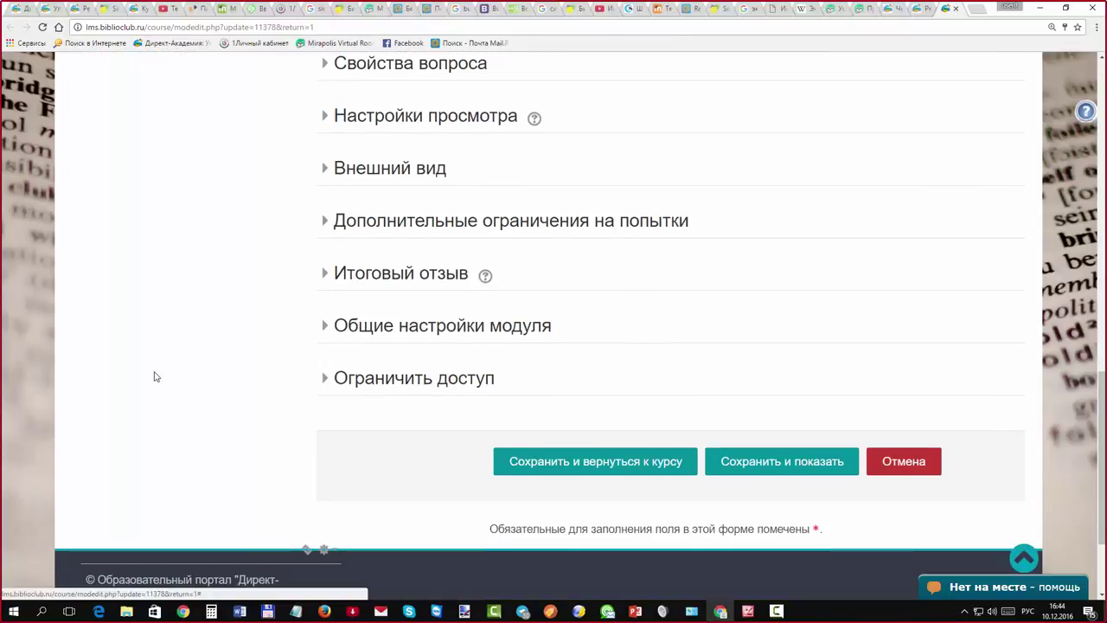
{"action": "key", "text": "Return"}
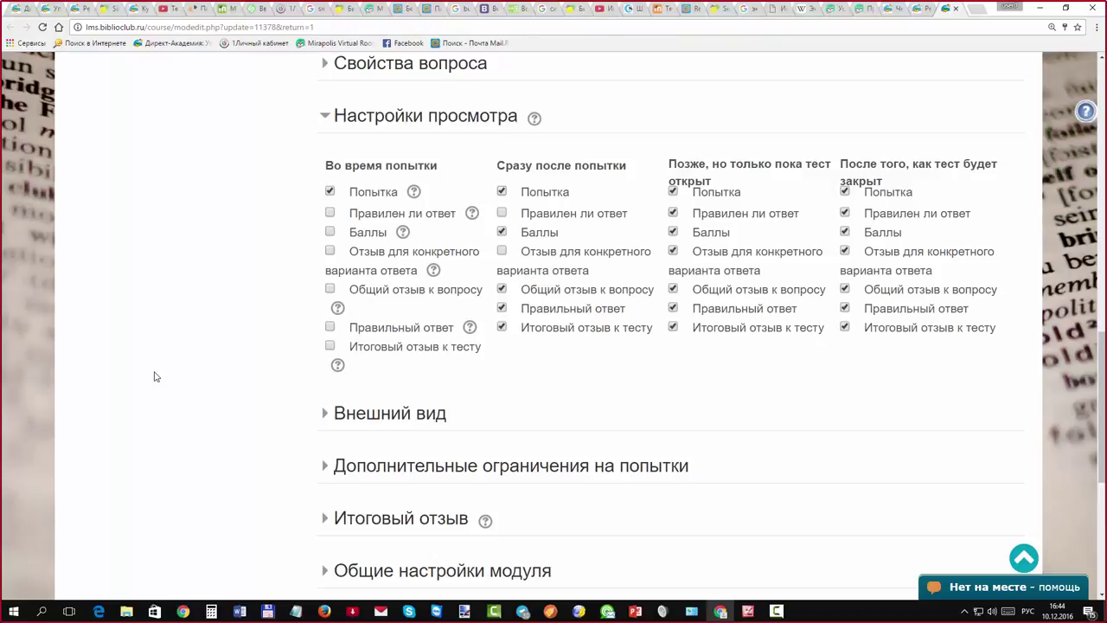
{"action": "scroll", "coordinate": [156, 376], "scroll_direction": "down", "scroll_amount": 1}
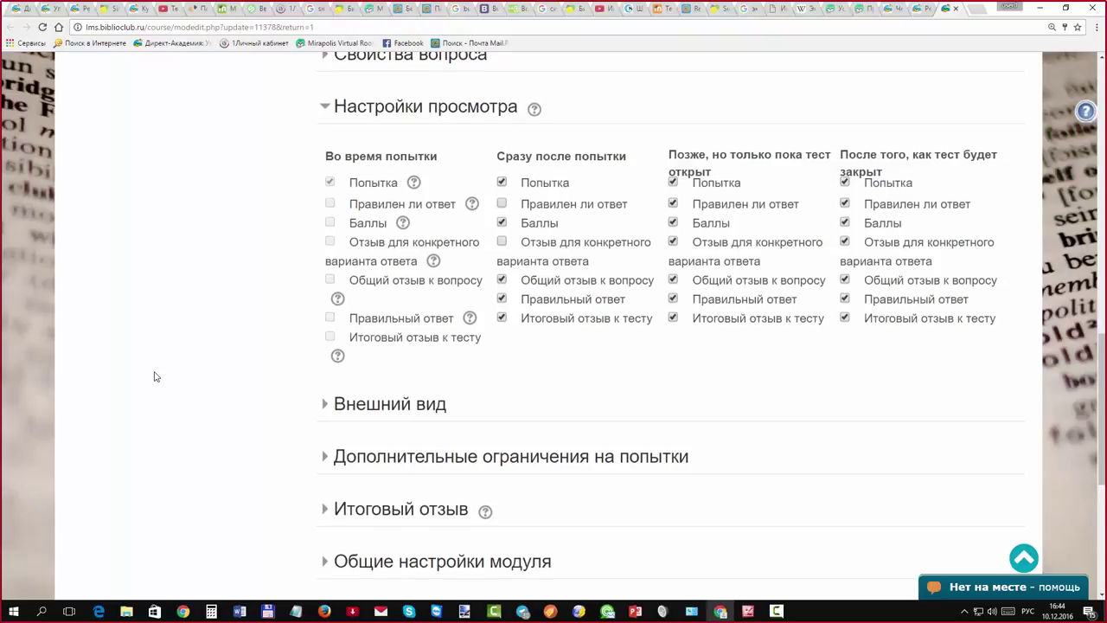
{"action": "scroll", "coordinate": [155, 376], "scroll_direction": "up", "scroll_amount": 1}
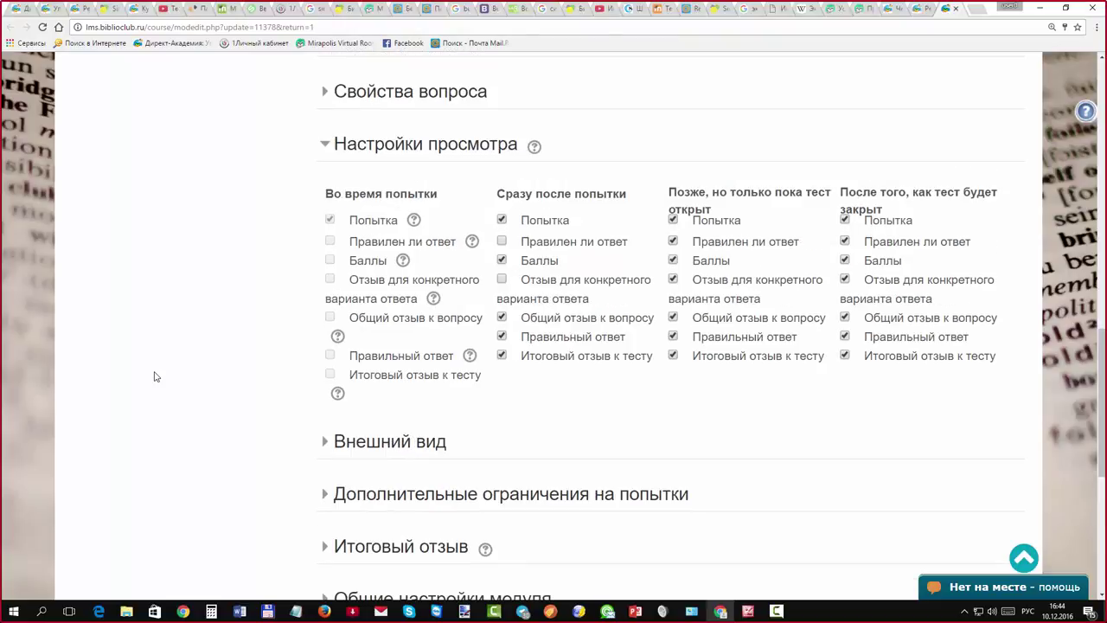
Turn off every review option except «Баллы» for immediately after the attempt, while the test is open, and after it is closed
{"action": "key", "text": "space"}
{"action": "key", "text": "space"}
{"action": "key", "text": "space"}
{"action": "key", "text": "space"}
{"action": "key", "text": "space"}
{"action": "key", "text": "space"}
{"action": "key", "text": "space"}
{"action": "key", "text": "space"}
{"action": "key", "text": "space"}
{"action": "key", "text": "space"}
{"action": "key", "text": "space"}
{"action": "key", "text": "space"}
{"action": "key", "text": "space"}
{"action": "key", "text": "space"}
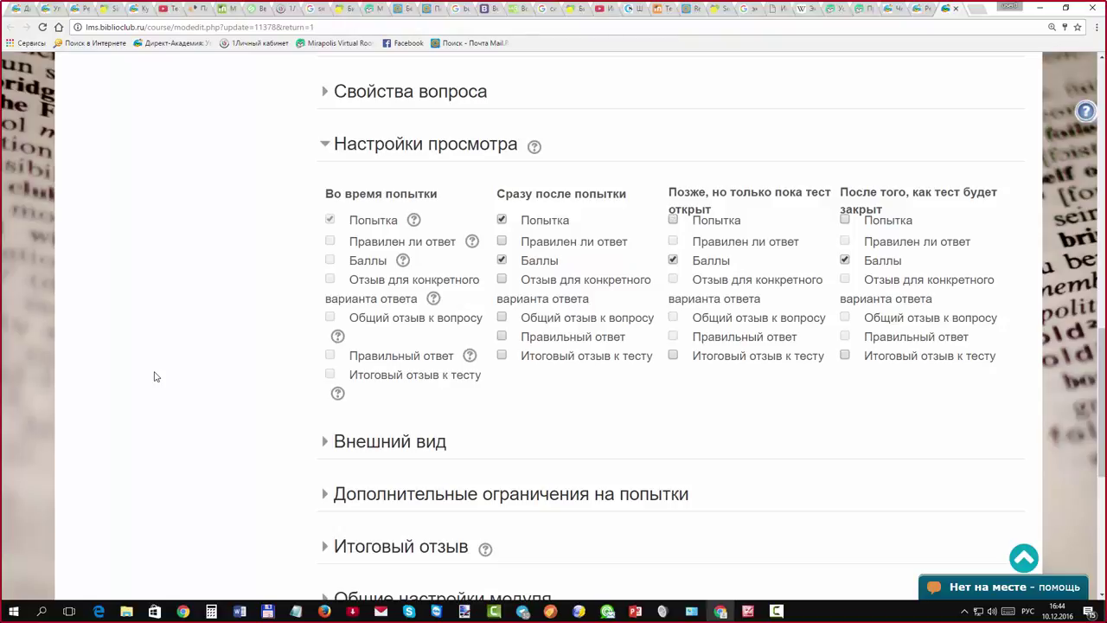
{"action": "key", "text": "space"}
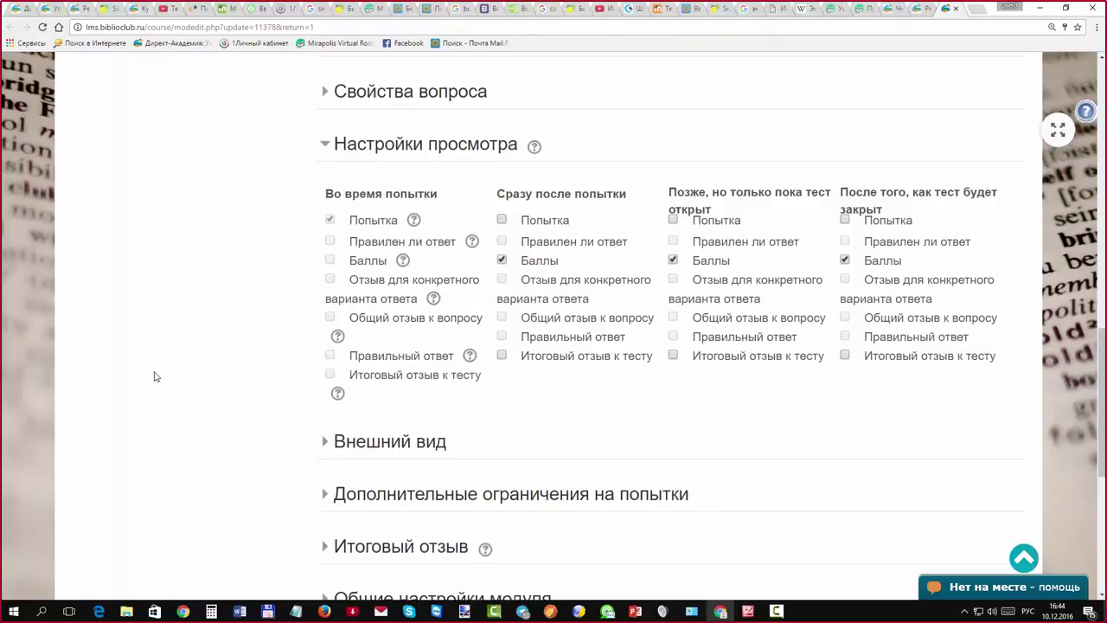
{"action": "scroll", "coordinate": [156, 376], "scroll_direction": "down", "scroll_amount": 1}
{"action": "scroll", "coordinate": [156, 376], "scroll_direction": "down", "scroll_amount": 1}
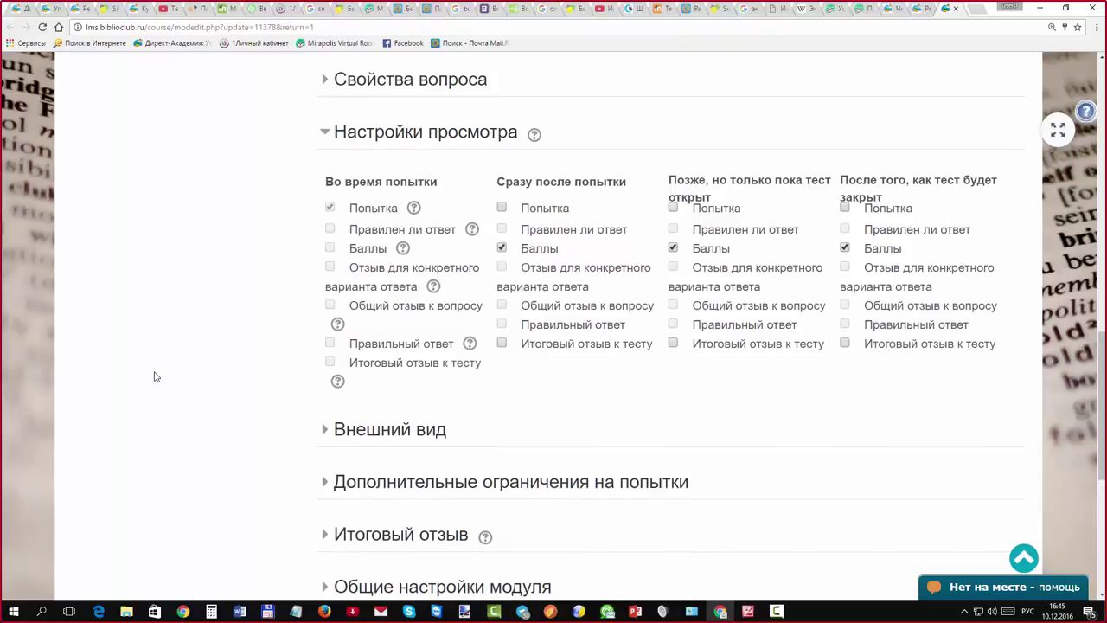
{"action": "scroll", "coordinate": [155, 376], "scroll_direction": "up", "scroll_amount": 1}
{"action": "scroll", "coordinate": [156, 376], "scroll_direction": "down", "scroll_amount": 1}
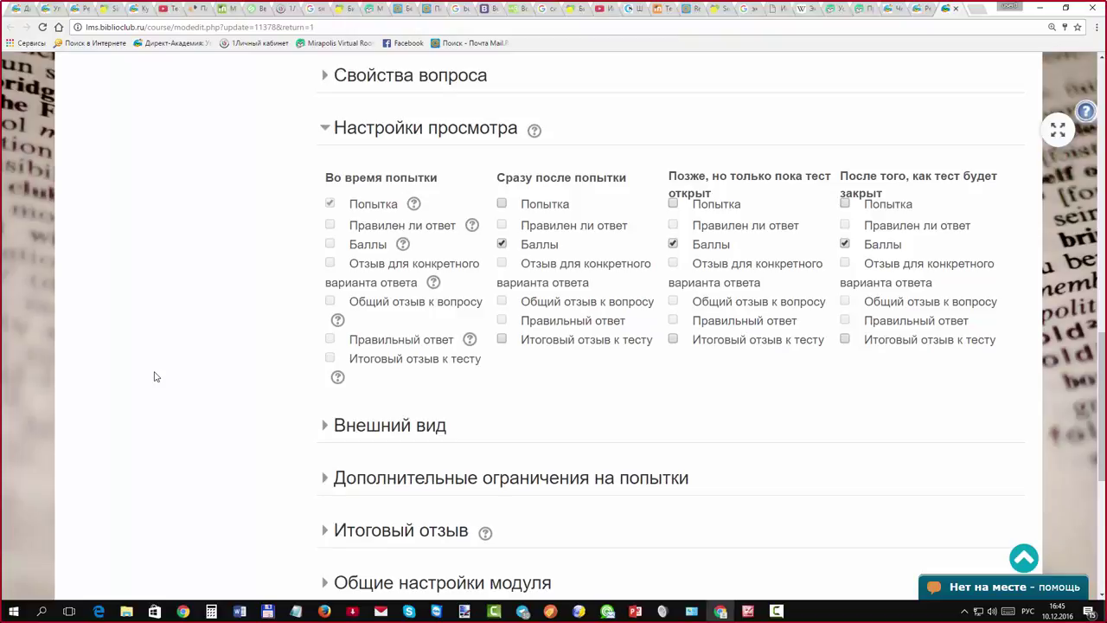
{"action": "scroll", "coordinate": [156, 376], "scroll_direction": "down", "scroll_amount": 1}
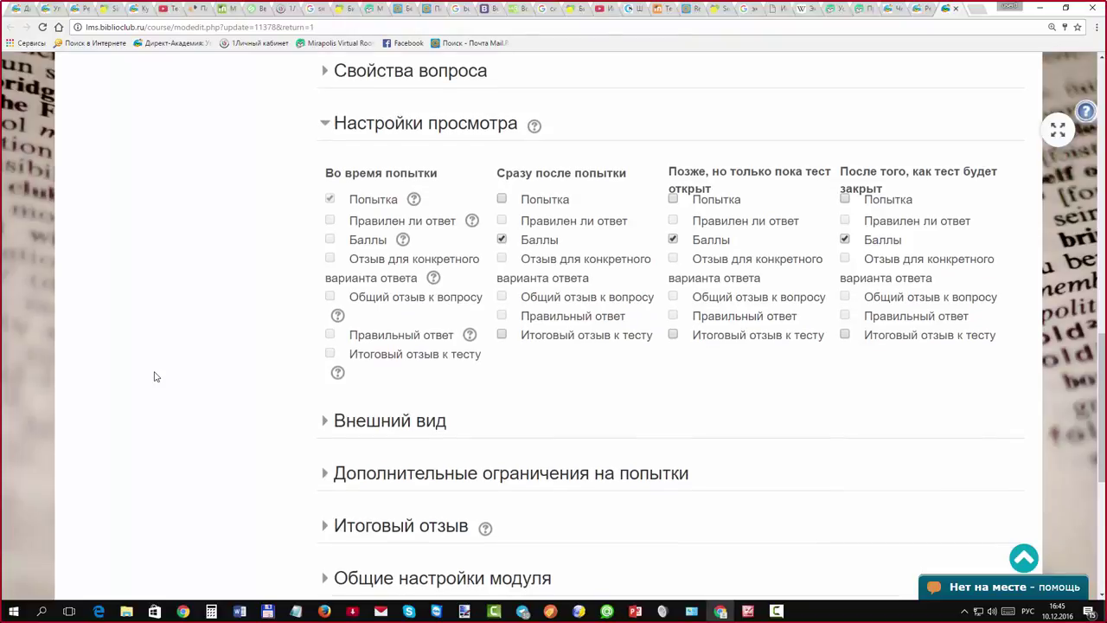
{"action": "scroll", "coordinate": [155, 376], "scroll_direction": "down", "scroll_amount": 4}
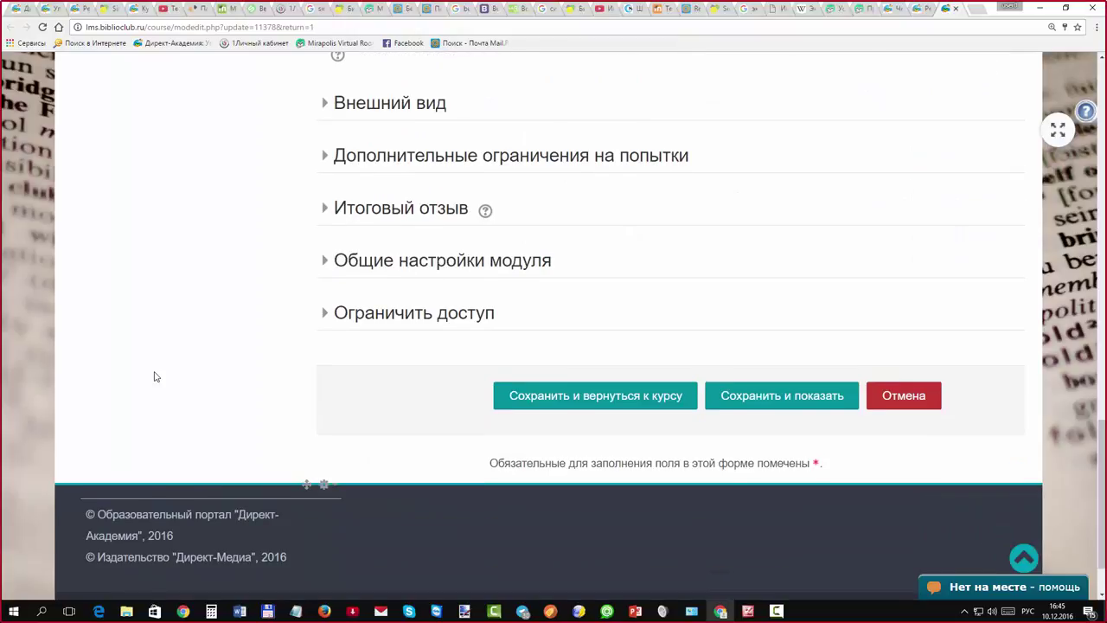
Save the settings of «Тест по теме 8» and submit a preview attempt answered with «коллективизм, общинность»
{"action": "scroll", "coordinate": [156, 376], "scroll_direction": "down", "scroll_amount": 1}
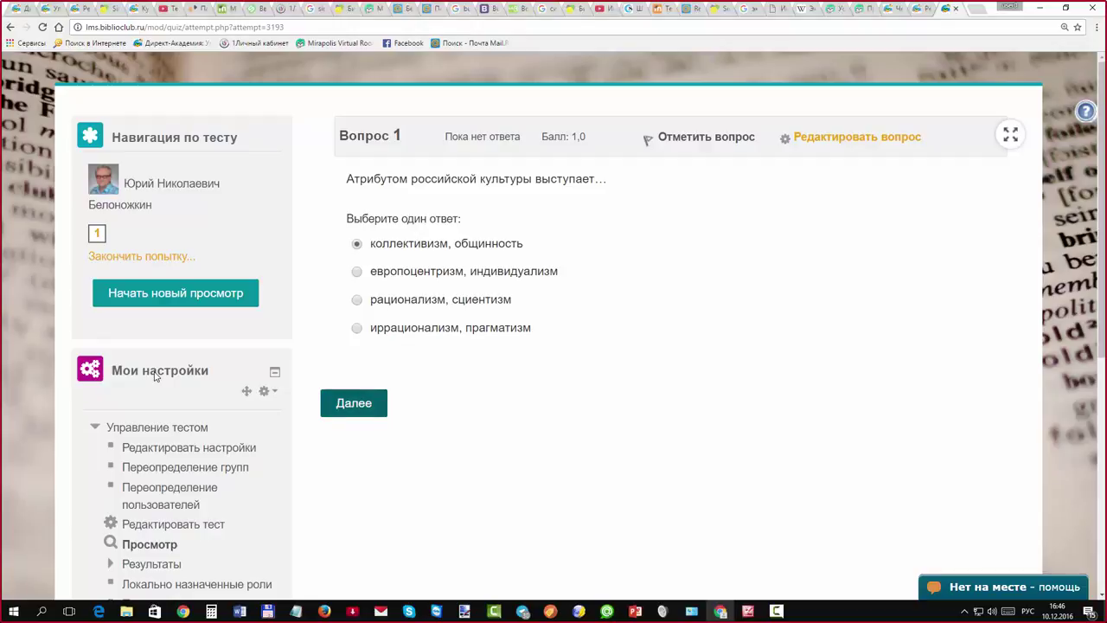
{"action": "key", "text": "Return"}
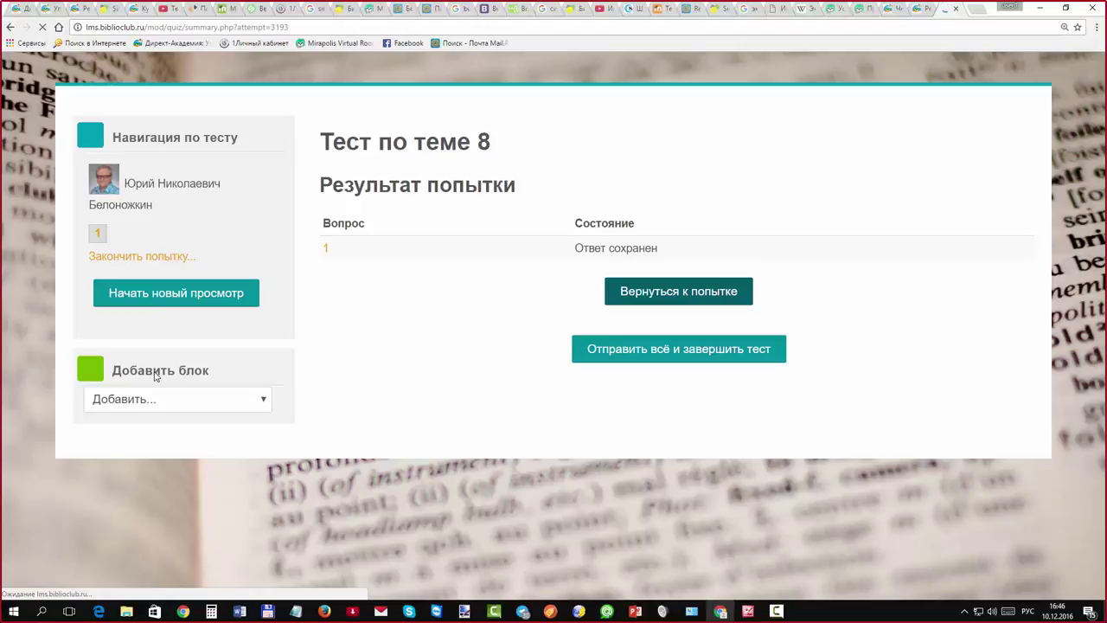
{"action": "key", "text": "Tab"}
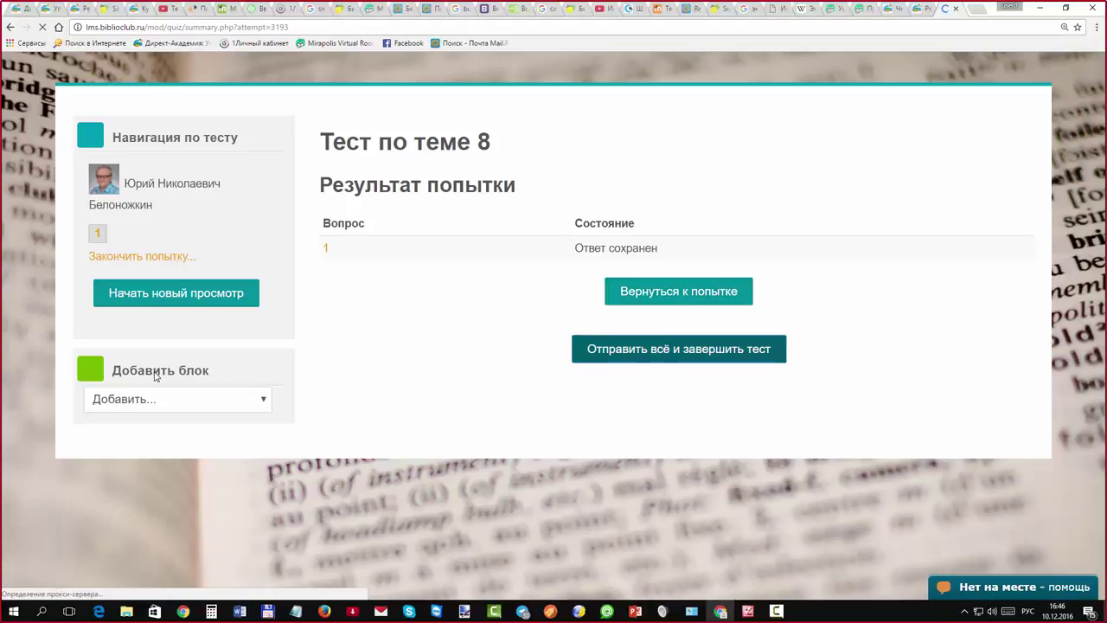
{"action": "key", "text": "Return"}
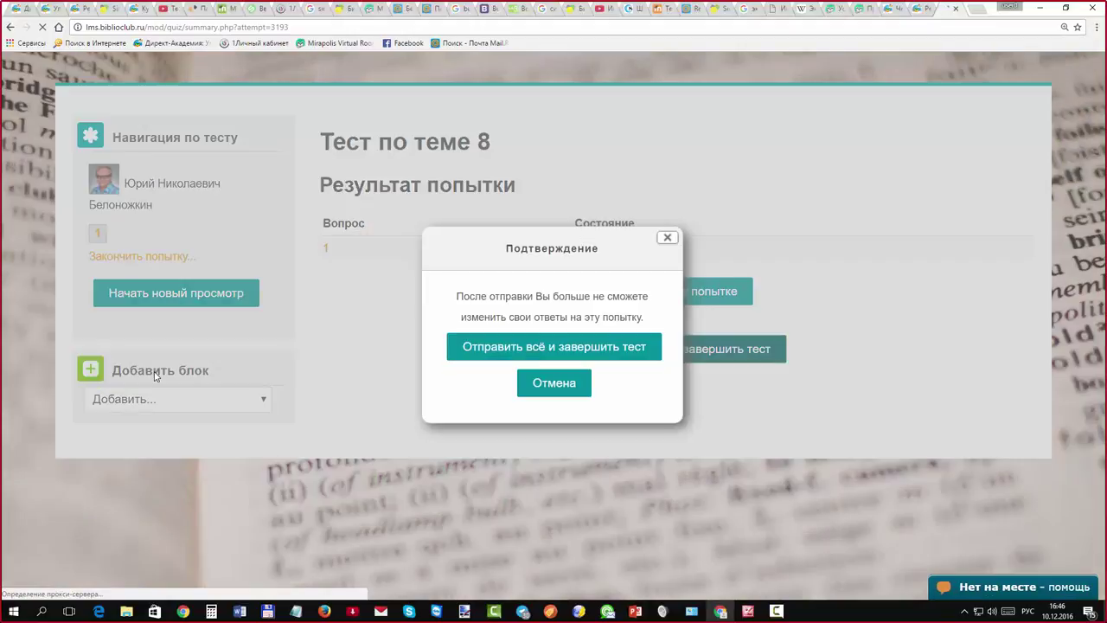
{"action": "key", "text": "Tab"}
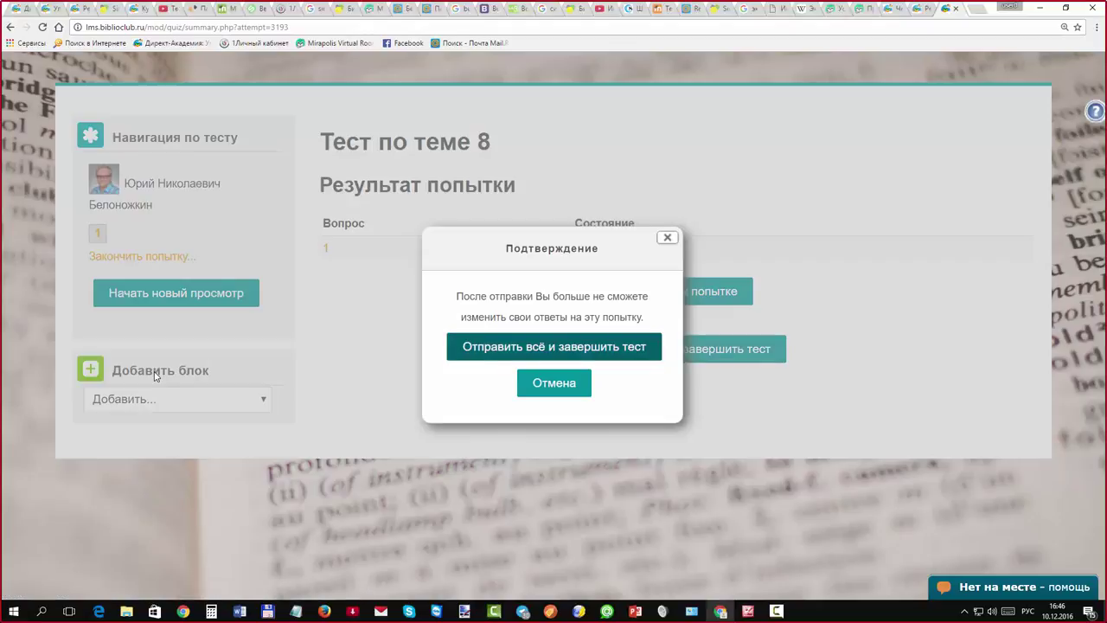
{"action": "key", "text": "Return"}
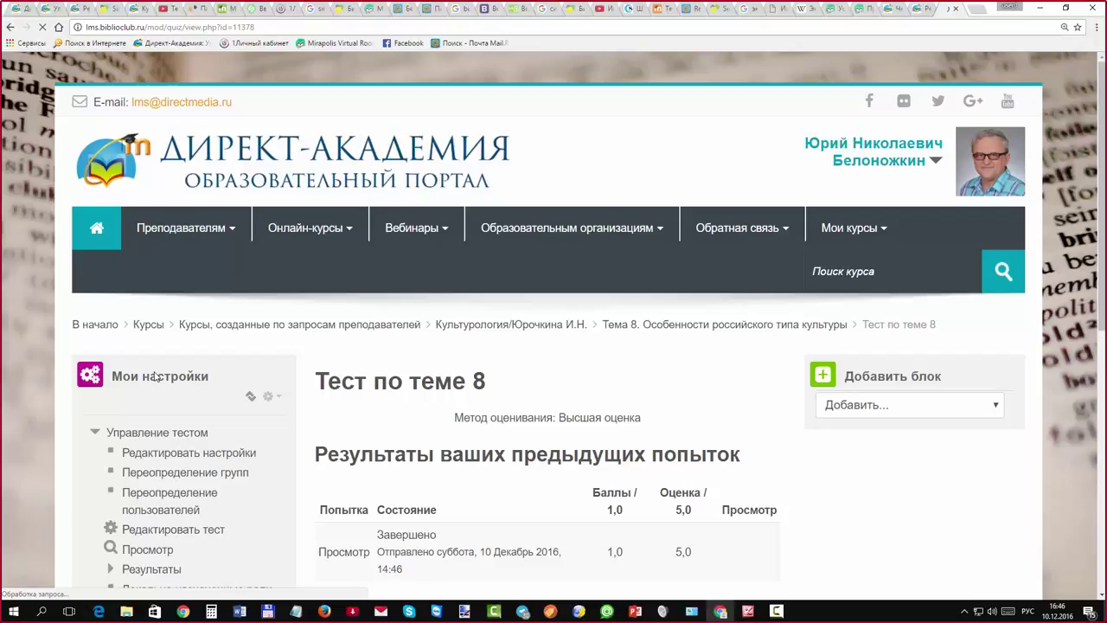
Examine the results of the finished attempt, including its points, grade and the highest grade
{"action": "scroll", "coordinate": [155, 377], "scroll_direction": "down", "scroll_amount": 4}
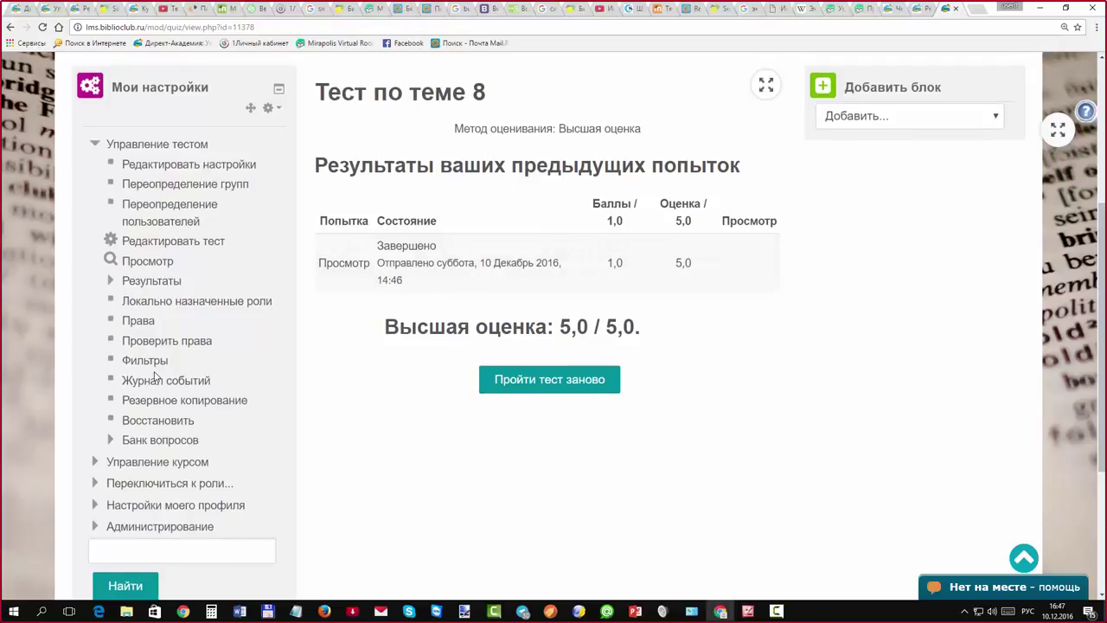
{"action": "scroll", "coordinate": [154, 374], "scroll_direction": "down", "scroll_amount": 1}
{"action": "scroll", "coordinate": [154, 374], "scroll_direction": "up", "scroll_amount": 1}
{"action": "scroll", "coordinate": [153, 374], "scroll_direction": "down", "scroll_amount": 1}
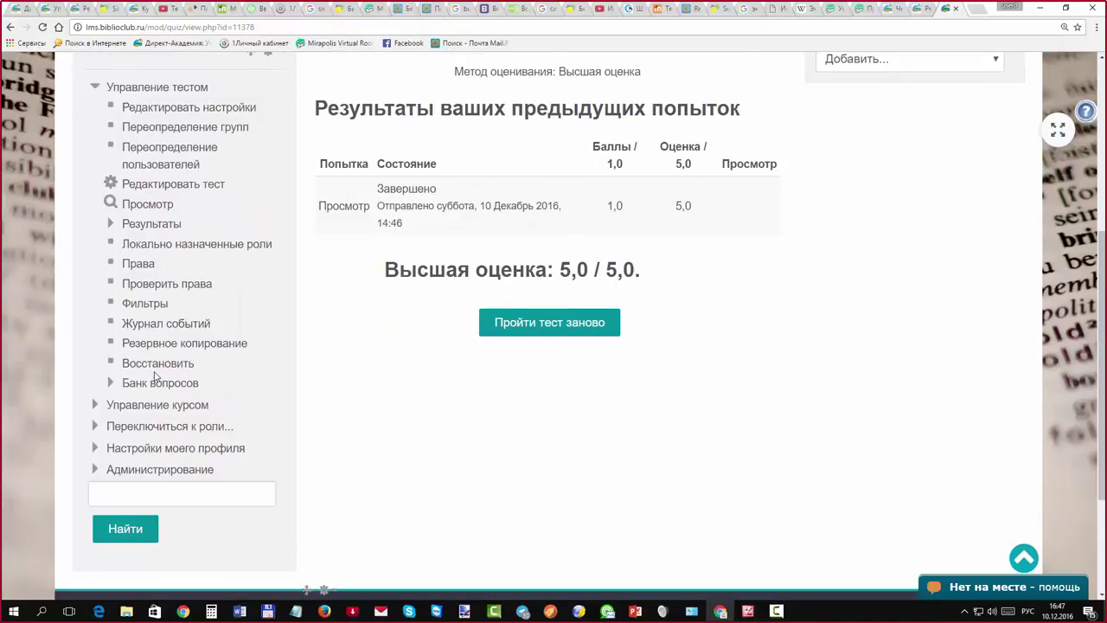
{"action": "scroll", "coordinate": [154, 374], "scroll_direction": "up", "scroll_amount": 1}
{"action": "key", "text": "shift+Right"}
{"action": "key", "text": "shift+Right"}
{"action": "key", "text": "shift+Right"}
{"action": "key", "text": "shift+Right"}
{"action": "key", "text": "shift+Right"}
{"action": "key", "text": "shift+Right"}
{"action": "key", "text": "shift+Right"}
{"action": "key", "text": "shift+Right"}
{"action": "key", "text": "shift+Right"}
{"action": "key", "text": "shift+Right"}
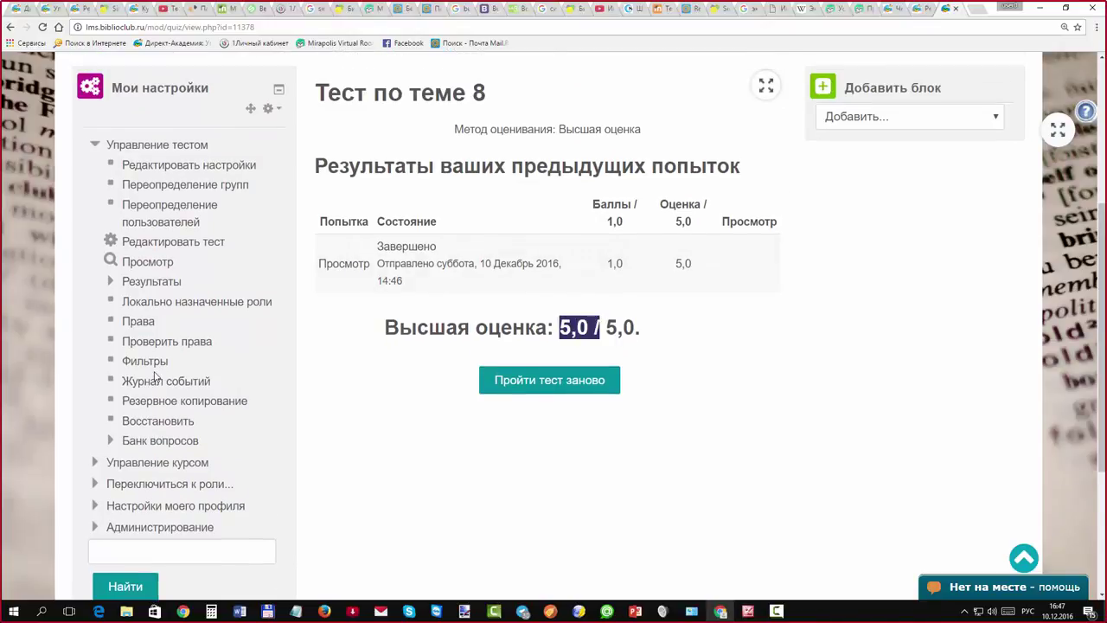
{"action": "key", "text": "Up"}
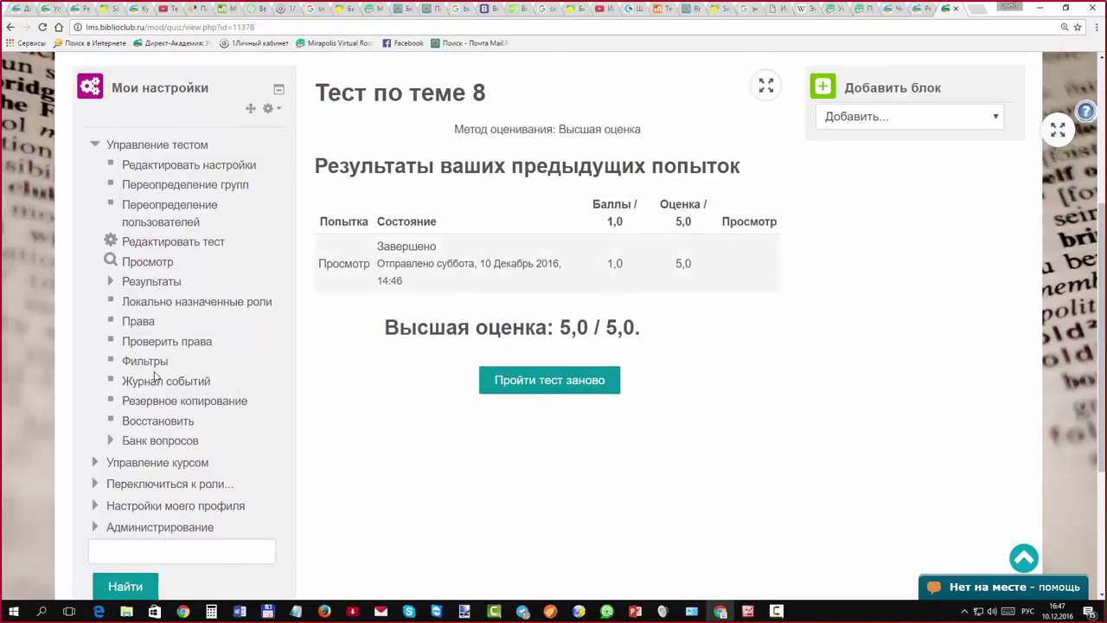
{"action": "key", "text": "shift+Right"}
{"action": "key", "text": "shift+Right"}
{"action": "key", "text": "shift+Right"}
{"action": "key", "text": "Left"}
Retake the test with the answer «европоцентризм, индивидуализм» and submit the attempt to see its result
{"action": "key", "text": "Tab"}
{"action": "key", "text": "Return"}
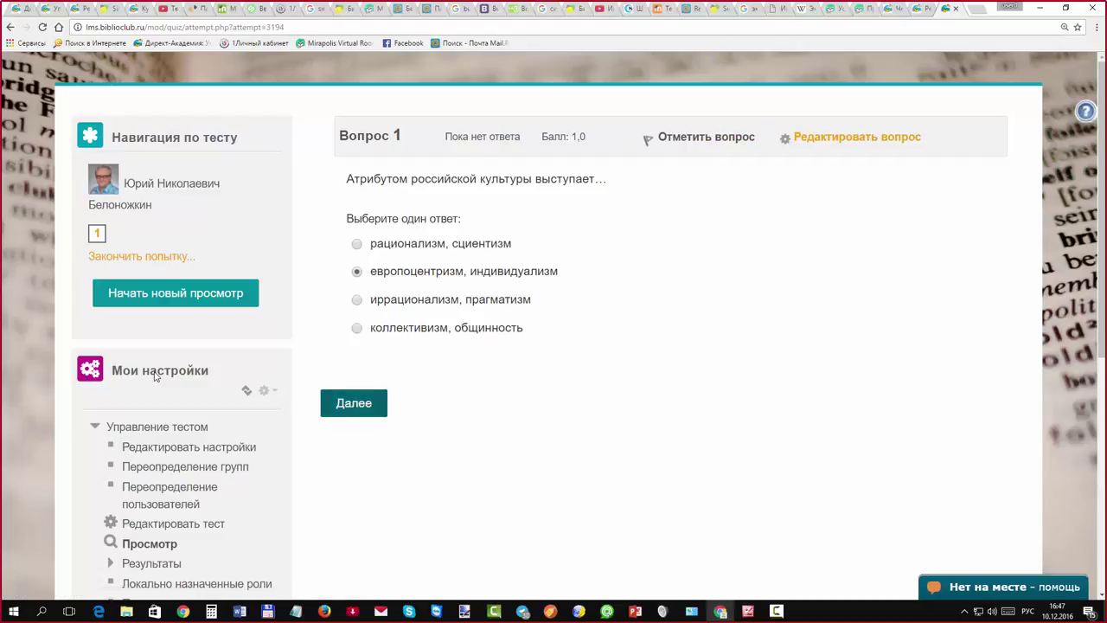
{"action": "key", "text": "Return"}
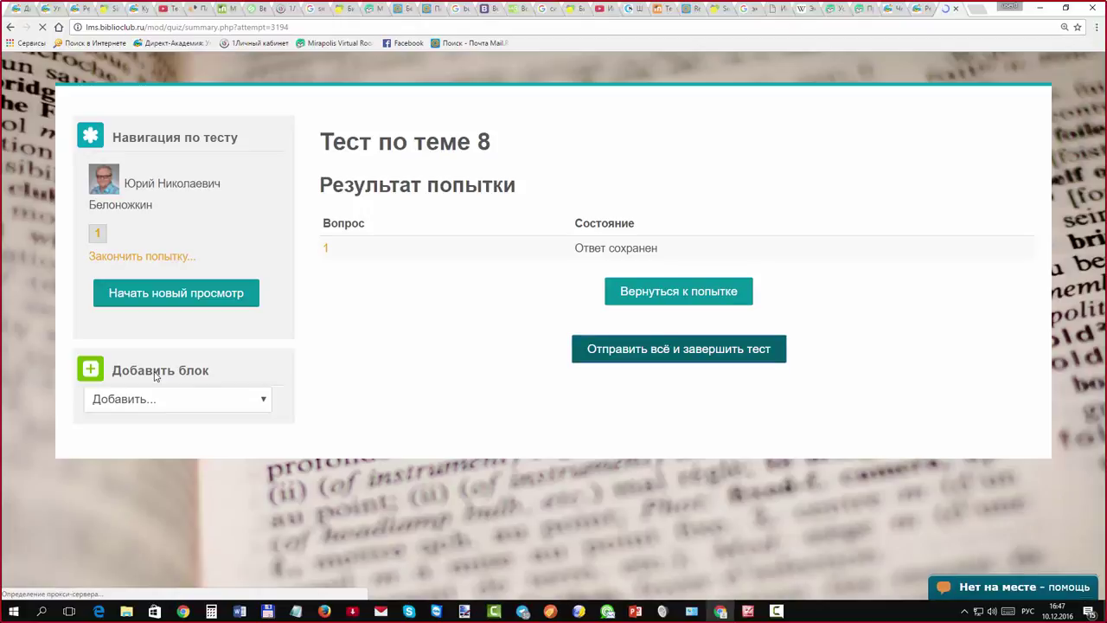
{"action": "key", "text": "Return"}
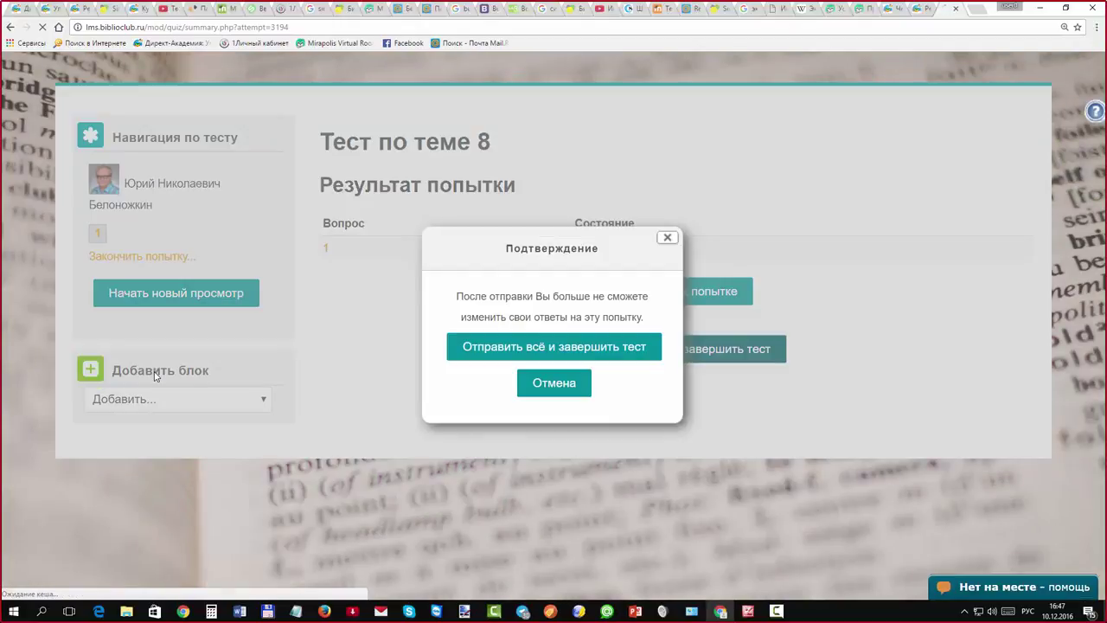
{"action": "key", "text": "Return"}
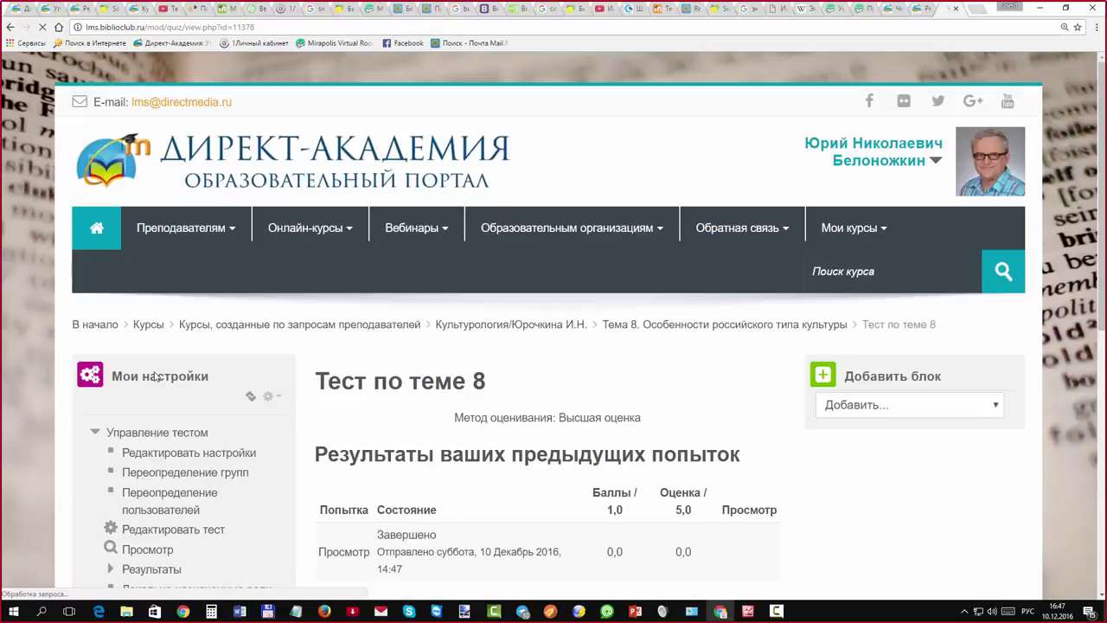
{"action": "scroll", "coordinate": [157, 377], "scroll_direction": "down", "scroll_amount": 2}
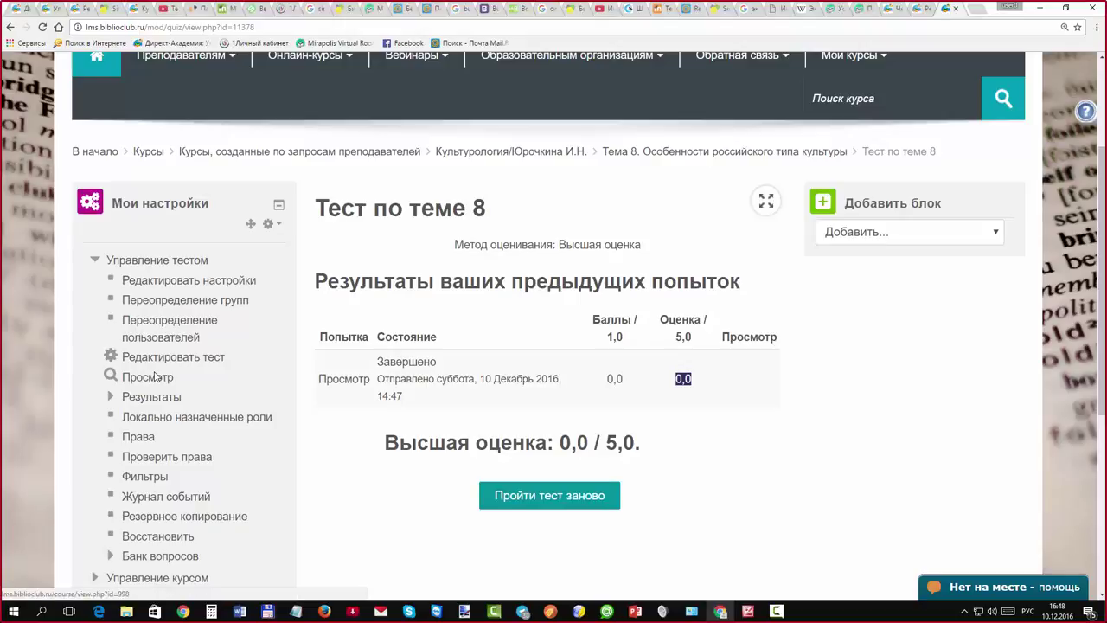
Return to the «Культурология» course page and open «Тест по теме 8» in the section for Тема 8
{"action": "left_click", "coordinate": [155, 372]}
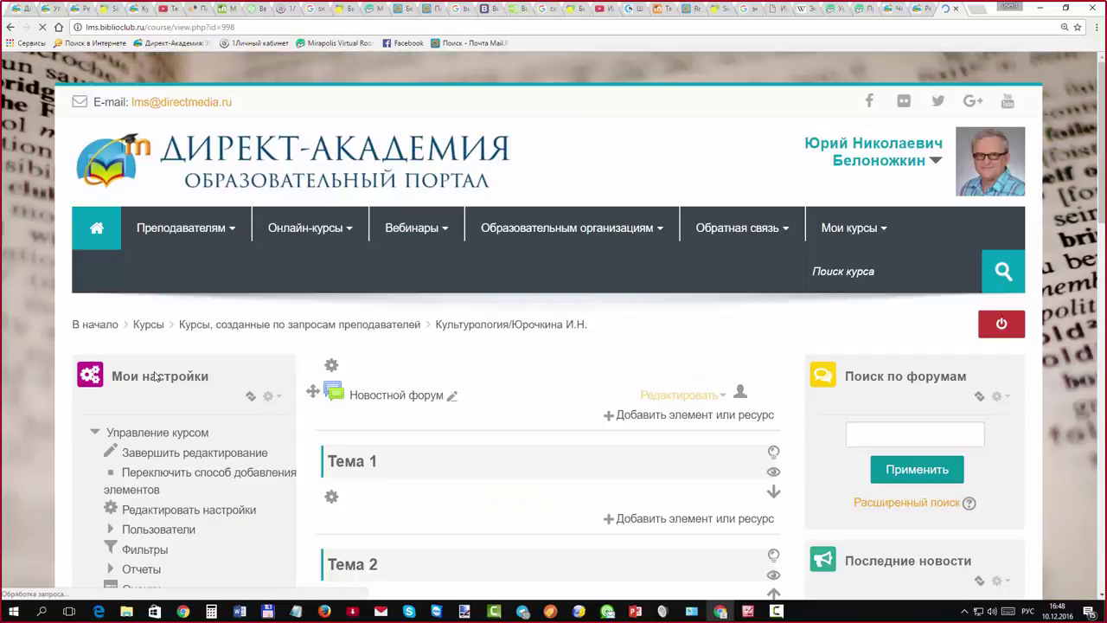
{"action": "scroll", "coordinate": [156, 376], "scroll_direction": "down", "scroll_amount": 1}
{"action": "scroll", "coordinate": [156, 377], "scroll_direction": "down", "scroll_amount": 3}
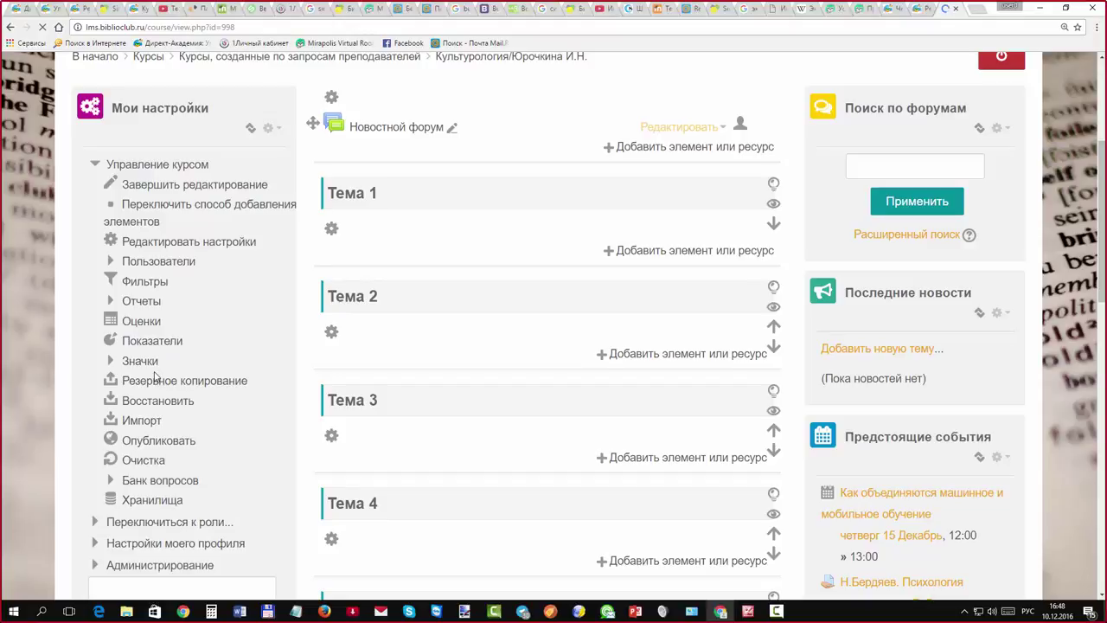
{"action": "scroll", "coordinate": [154, 373], "scroll_direction": "down", "scroll_amount": 8}
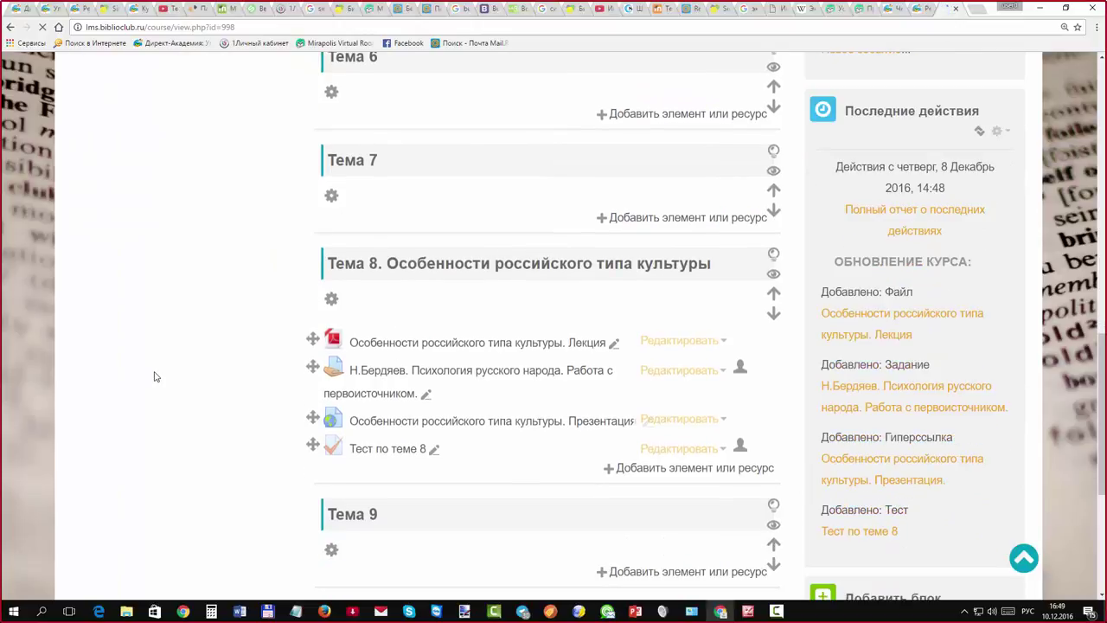
{"action": "scroll", "coordinate": [156, 376], "scroll_direction": "up", "scroll_amount": 1}
{"action": "scroll", "coordinate": [154, 376], "scroll_direction": "down", "scroll_amount": 1}
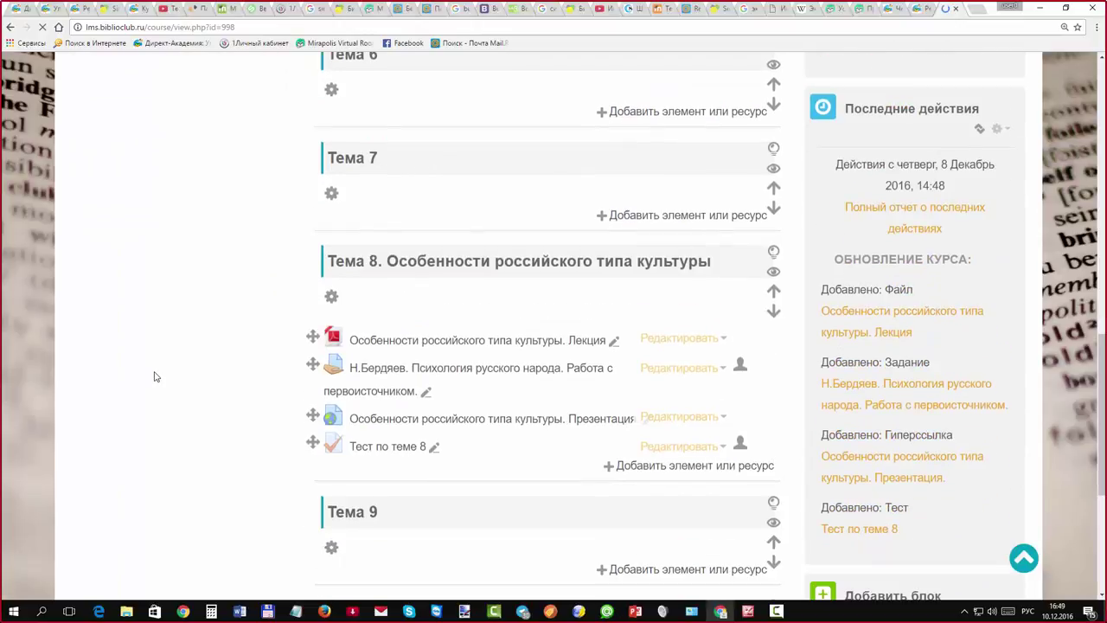
{"action": "scroll", "coordinate": [154, 376], "scroll_direction": "up", "scroll_amount": 1}
{"action": "scroll", "coordinate": [154, 377], "scroll_direction": "down", "scroll_amount": 3}
{"action": "scroll", "coordinate": [153, 376], "scroll_direction": "up", "scroll_amount": 1}
{"action": "scroll", "coordinate": [154, 376], "scroll_direction": "down", "scroll_amount": 3}
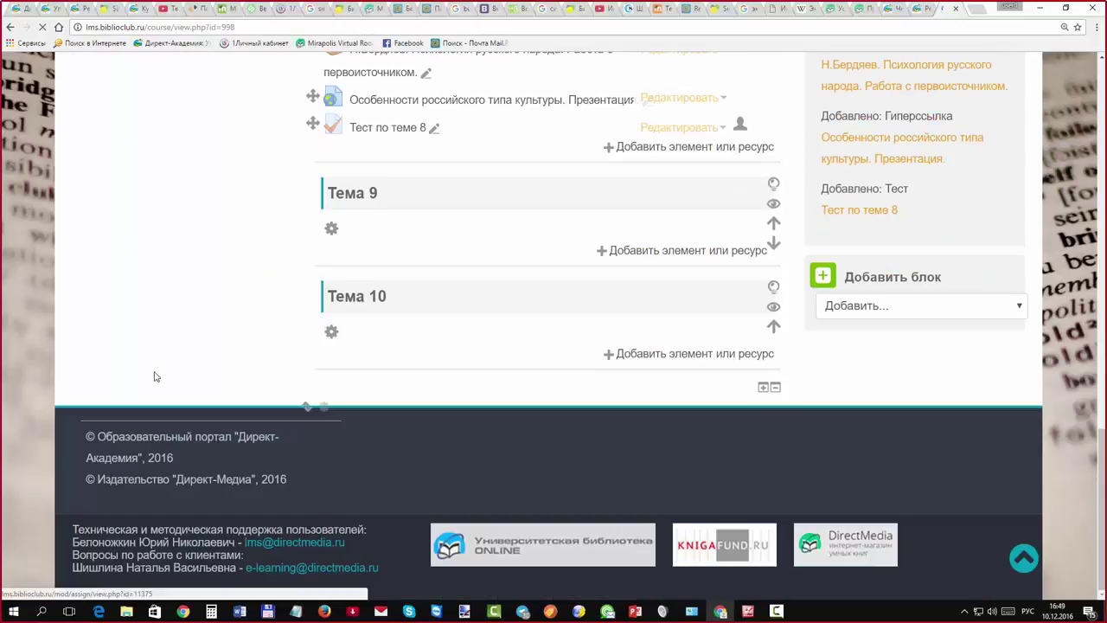
{"action": "scroll", "coordinate": [154, 376], "scroll_direction": "up", "scroll_amount": 1}
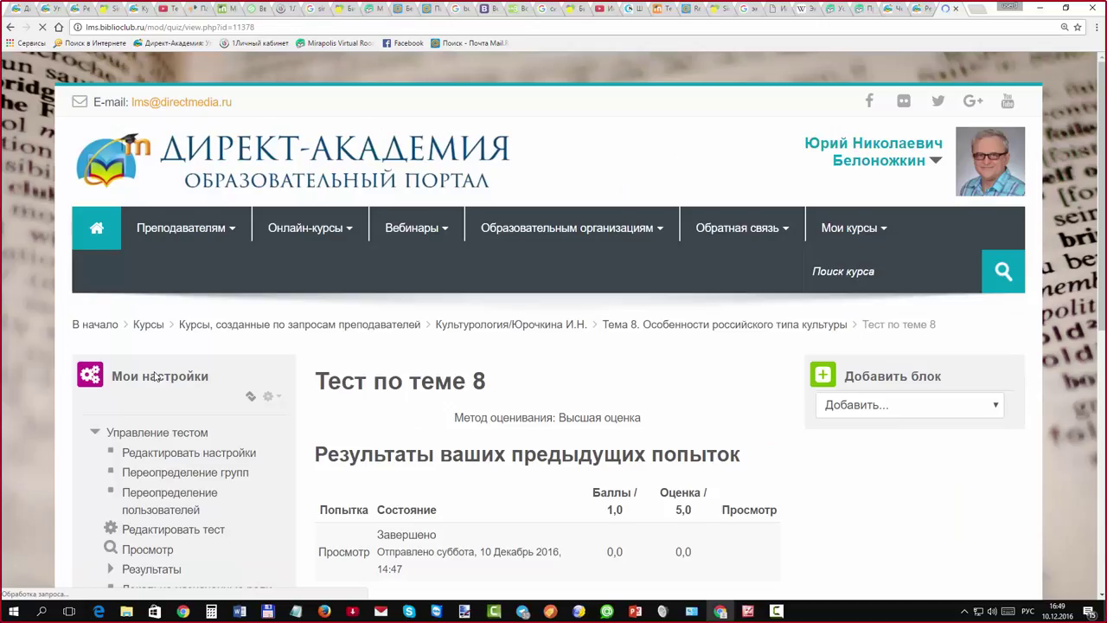
Open the settings of «Тест по теме 8» and expand all their sections
{"action": "scroll", "coordinate": [155, 375], "scroll_direction": "down", "scroll_amount": 1}
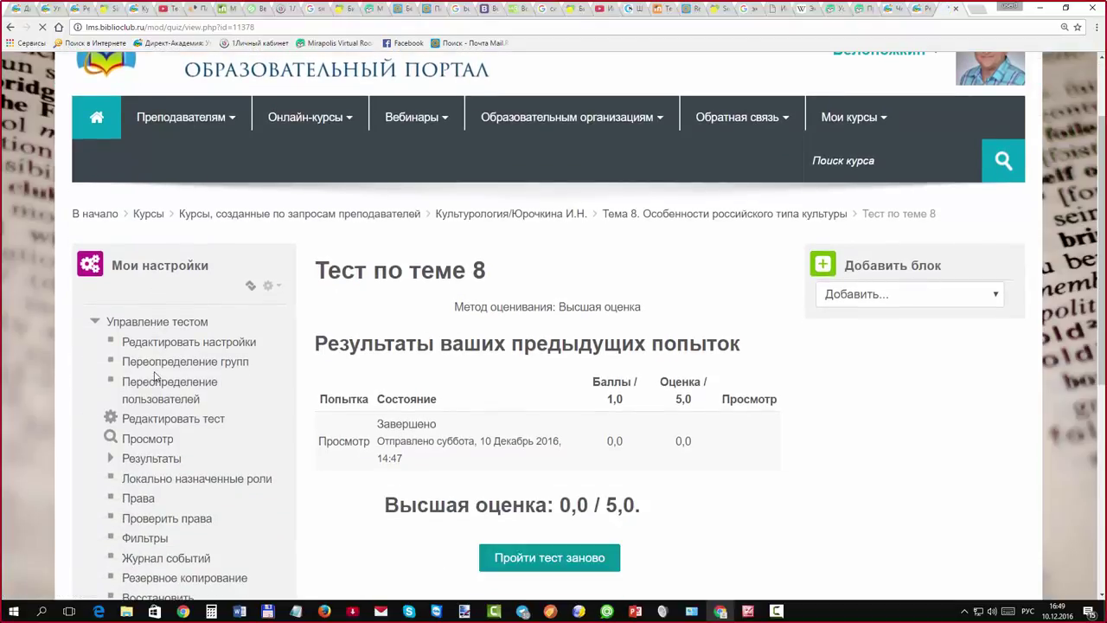
{"action": "scroll", "coordinate": [156, 375], "scroll_direction": "down", "scroll_amount": 3}
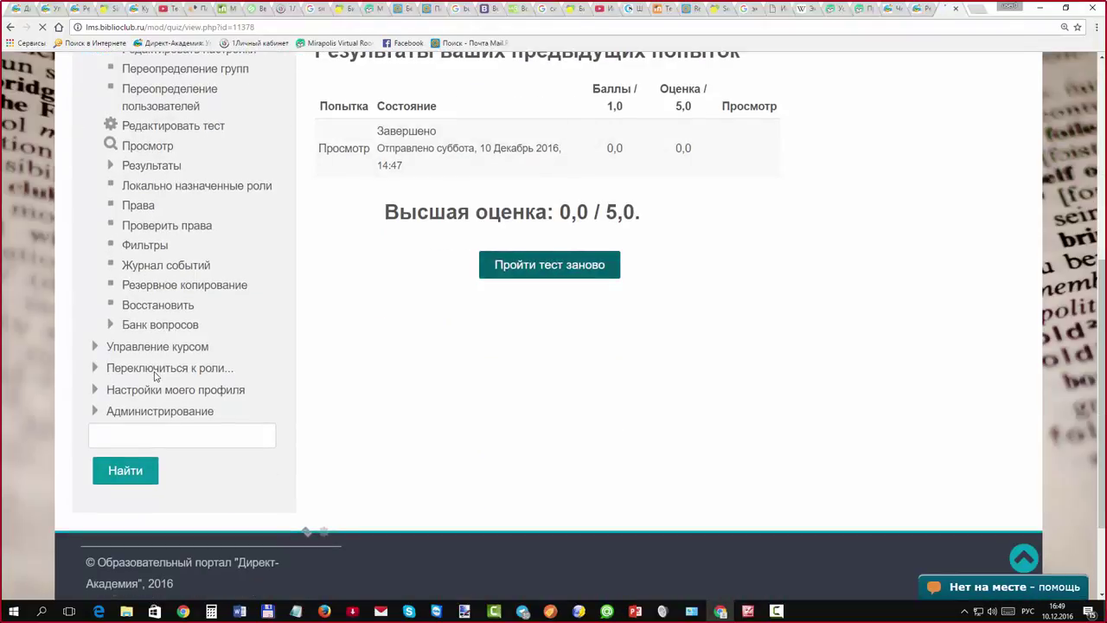
{"action": "scroll", "coordinate": [156, 376], "scroll_direction": "up", "scroll_amount": 1}
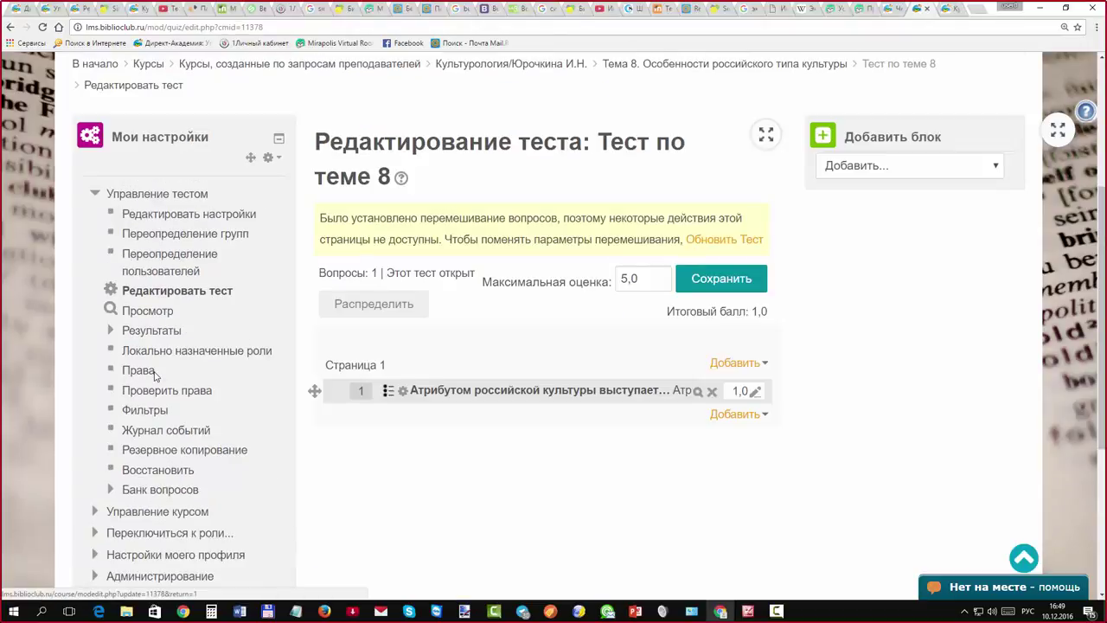
{"action": "left_click", "coordinate": [152, 370]}
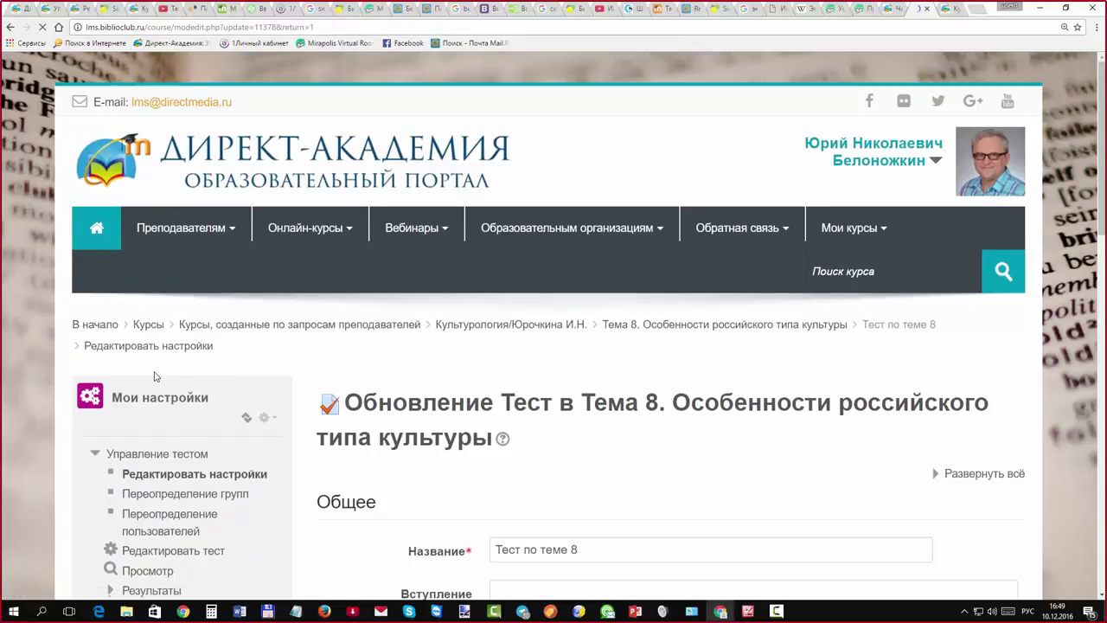
{"action": "scroll", "coordinate": [156, 377], "scroll_direction": "down", "scroll_amount": 1}
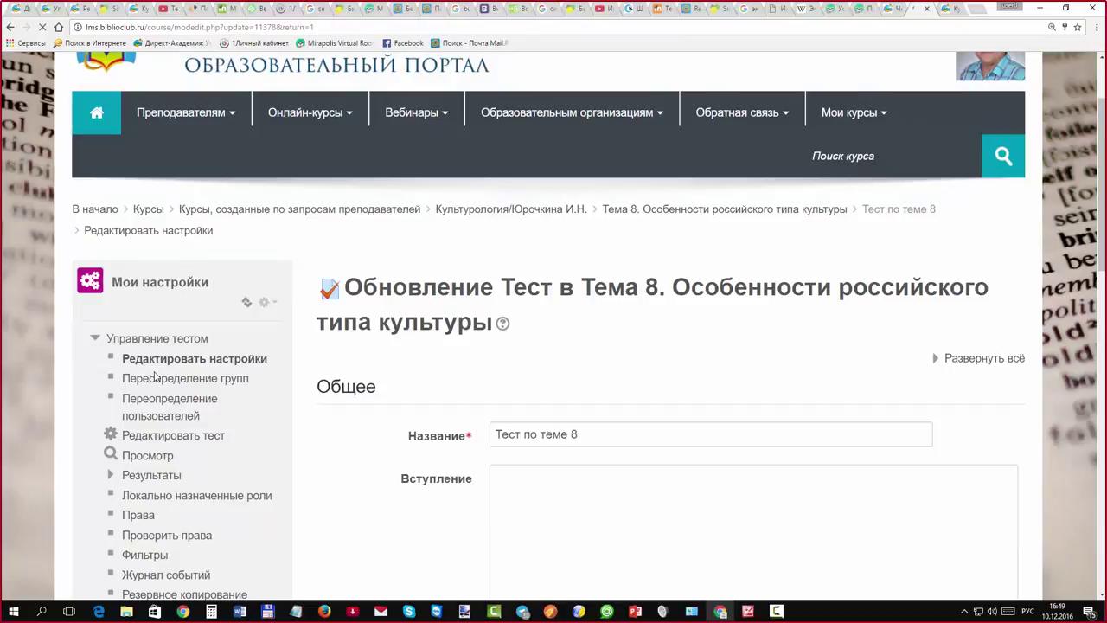
{"action": "scroll", "coordinate": [156, 376], "scroll_direction": "down", "scroll_amount": 5}
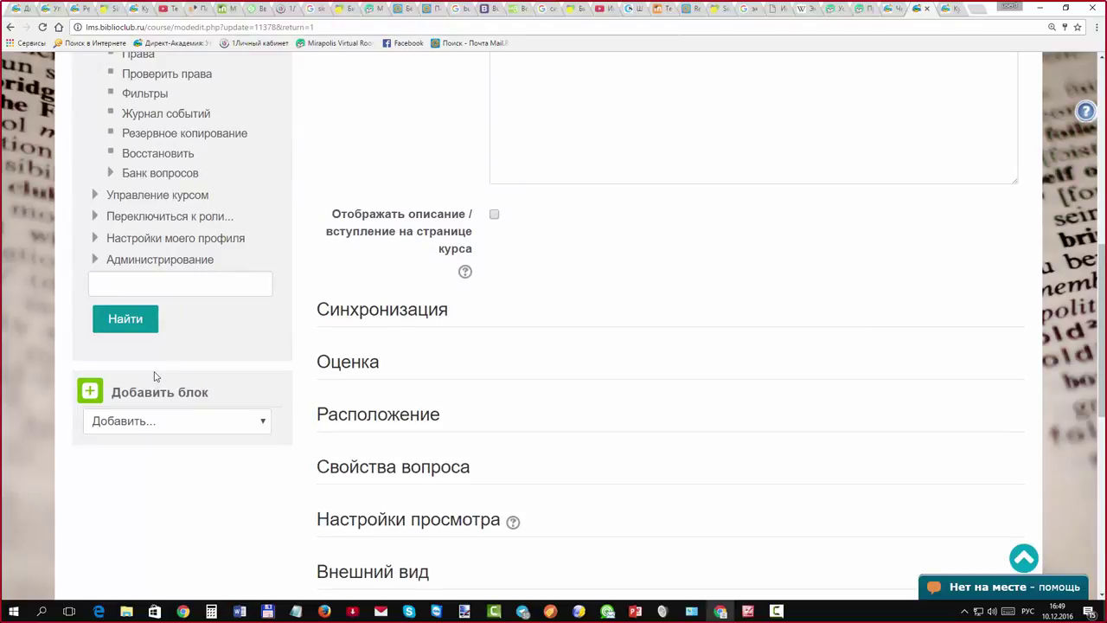
{"action": "scroll", "coordinate": [155, 376], "scroll_direction": "up", "scroll_amount": 1}
{"action": "scroll", "coordinate": [155, 376], "scroll_direction": "up", "scroll_amount": 6}
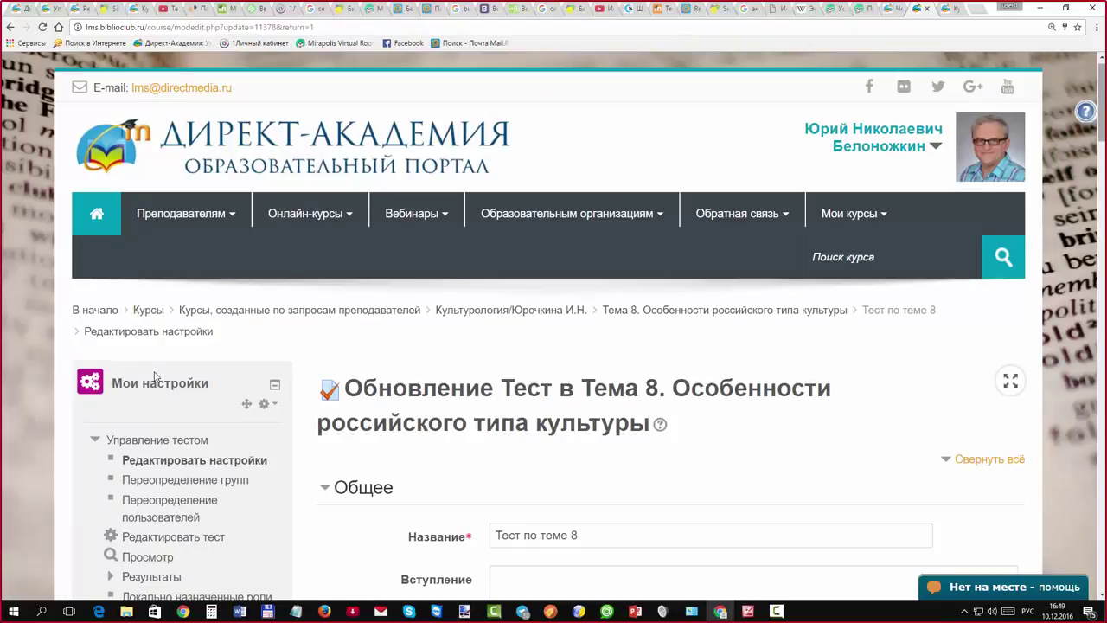
Look through the test's introduction, «Синхронизация», «Оценка» and «Расположение» settings
{"action": "scroll", "coordinate": [156, 376], "scroll_direction": "down", "scroll_amount": 15}
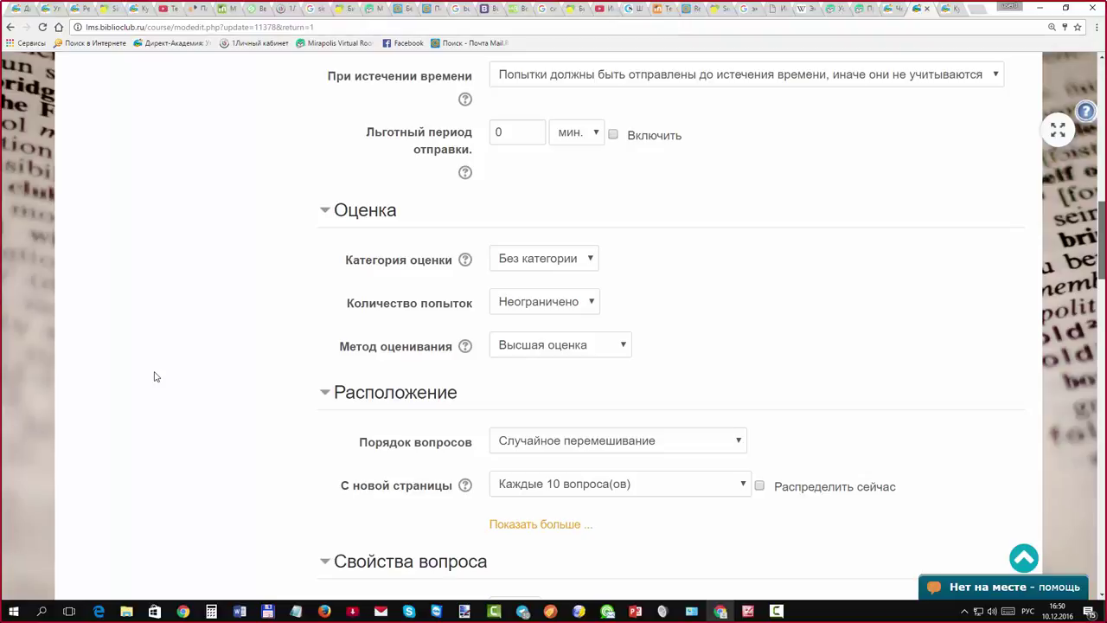
{"action": "scroll", "coordinate": [156, 376], "scroll_direction": "up", "scroll_amount": 15}
{"action": "scroll", "coordinate": [155, 376], "scroll_direction": "down", "scroll_amount": 5}
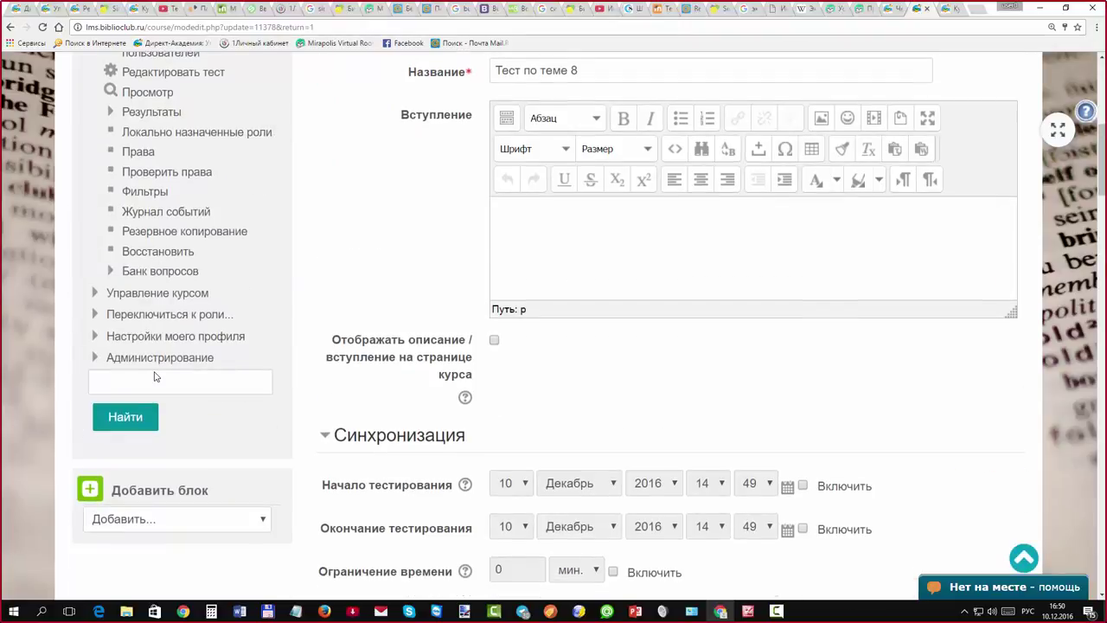
{"action": "scroll", "coordinate": [156, 376], "scroll_direction": "up", "scroll_amount": 1}
{"action": "scroll", "coordinate": [156, 376], "scroll_direction": "down", "scroll_amount": 1}
{"action": "scroll", "coordinate": [155, 376], "scroll_direction": "down", "scroll_amount": 2}
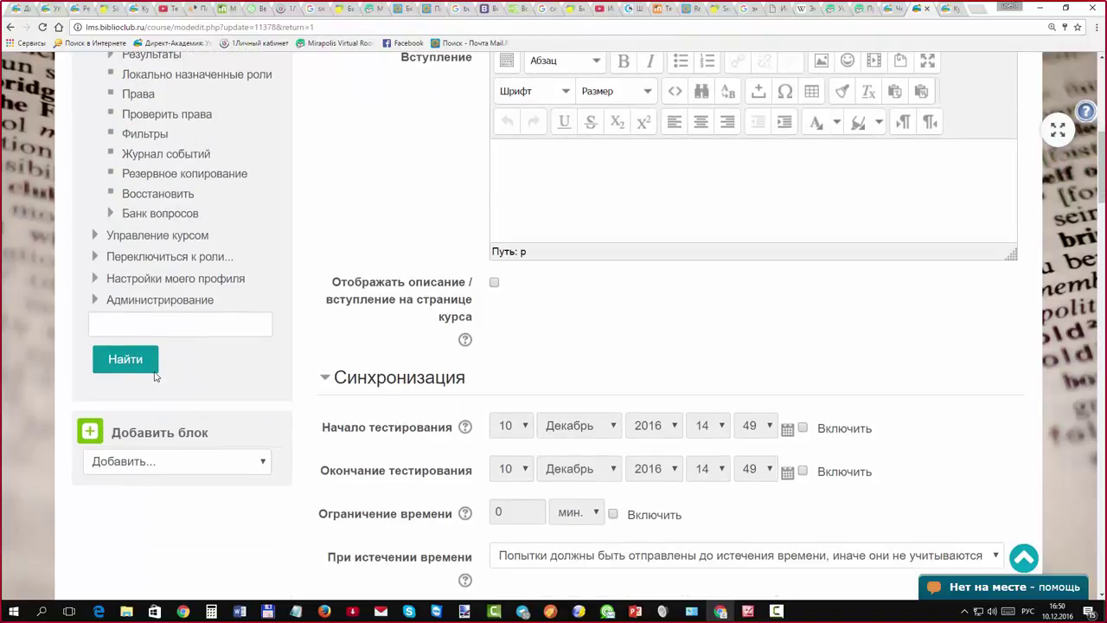
{"action": "scroll", "coordinate": [156, 376], "scroll_direction": "up", "scroll_amount": 2}
{"action": "scroll", "coordinate": [156, 377], "scroll_direction": "down", "scroll_amount": 3}
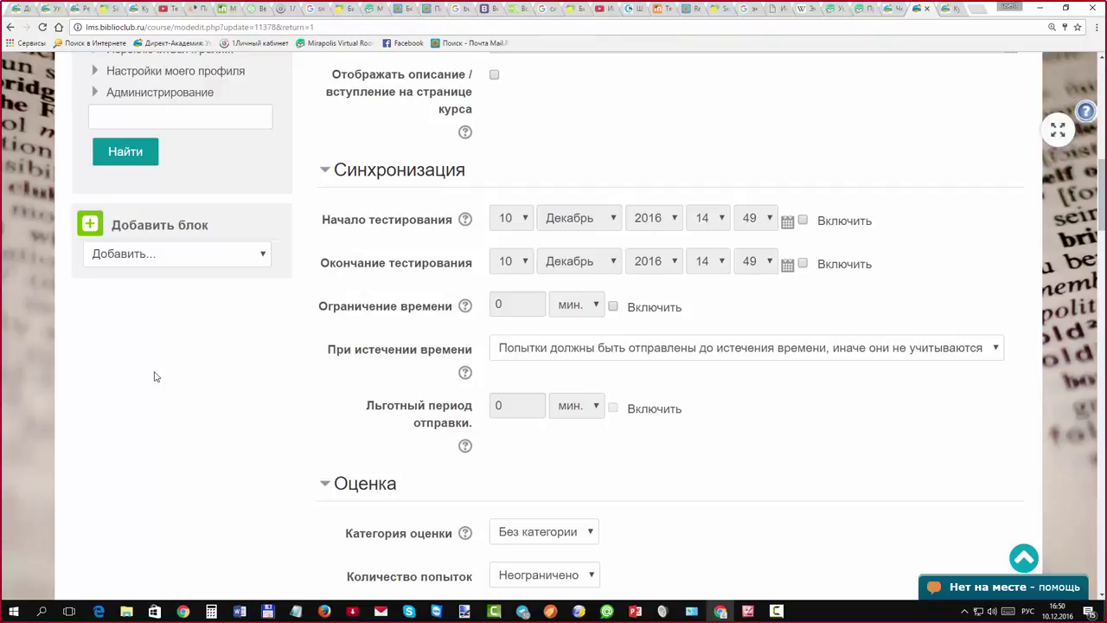
Switch «Начало тестирования» on and back off, and enable «Окончание тестирования» in the «Синхронизация» section
{"action": "key", "text": "space"}
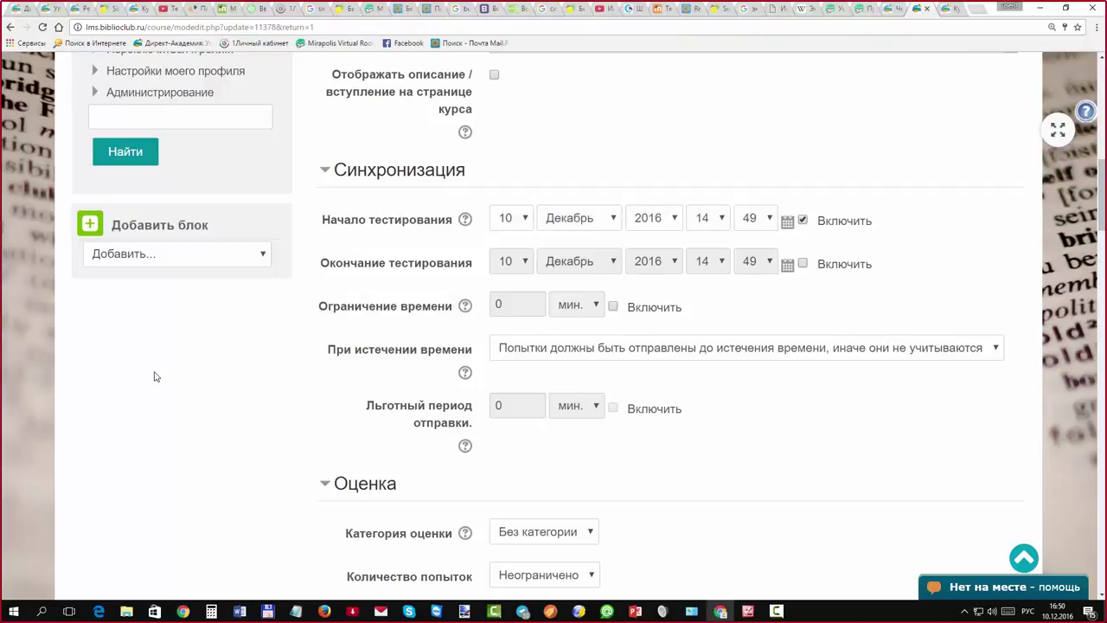
{"action": "key", "text": "space"}
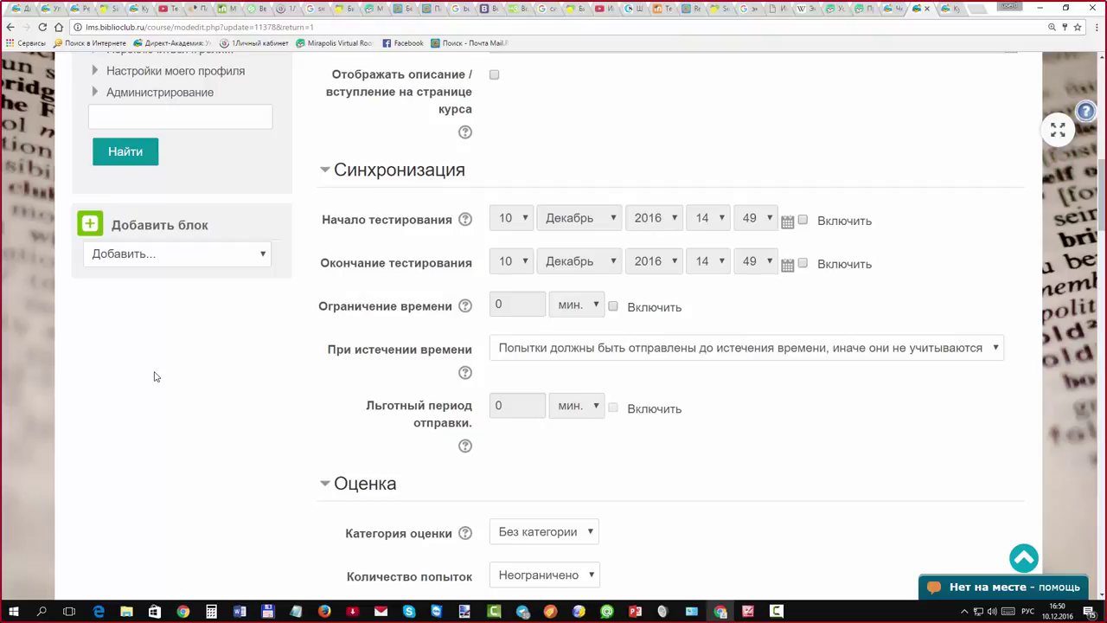
{"action": "key", "text": "space"}
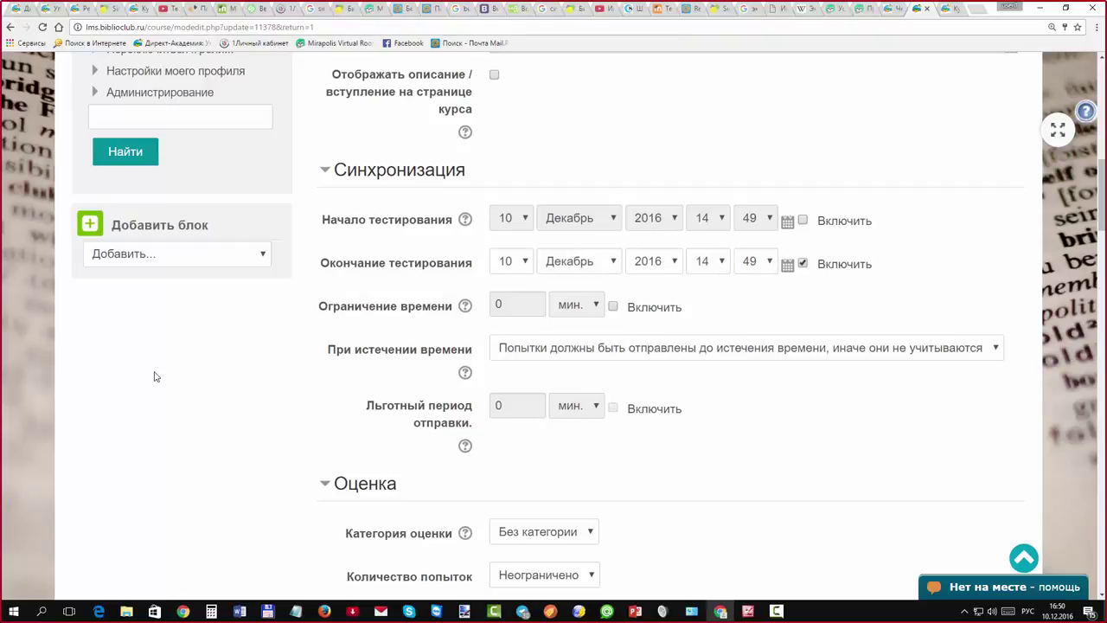
Switch «Окончание тестирования» back off in the «Синхронизация» section of the test settings
{"action": "key", "text": "space"}
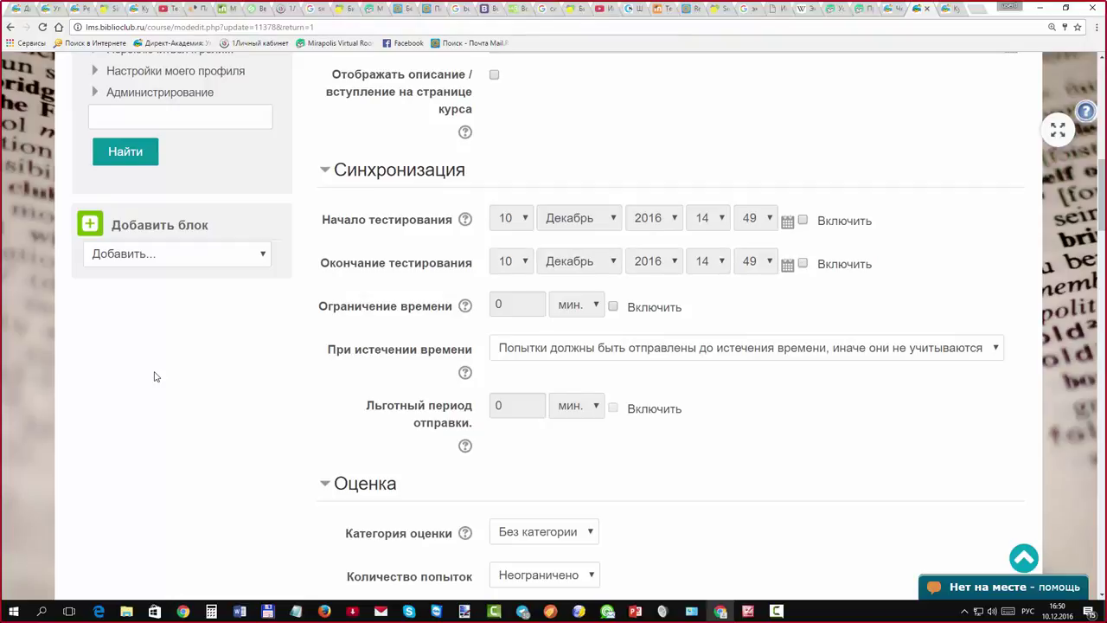
{"action": "scroll", "coordinate": [155, 376], "scroll_direction": "down", "scroll_amount": 1}
{"action": "scroll", "coordinate": [155, 376], "scroll_direction": "down", "scroll_amount": 1}
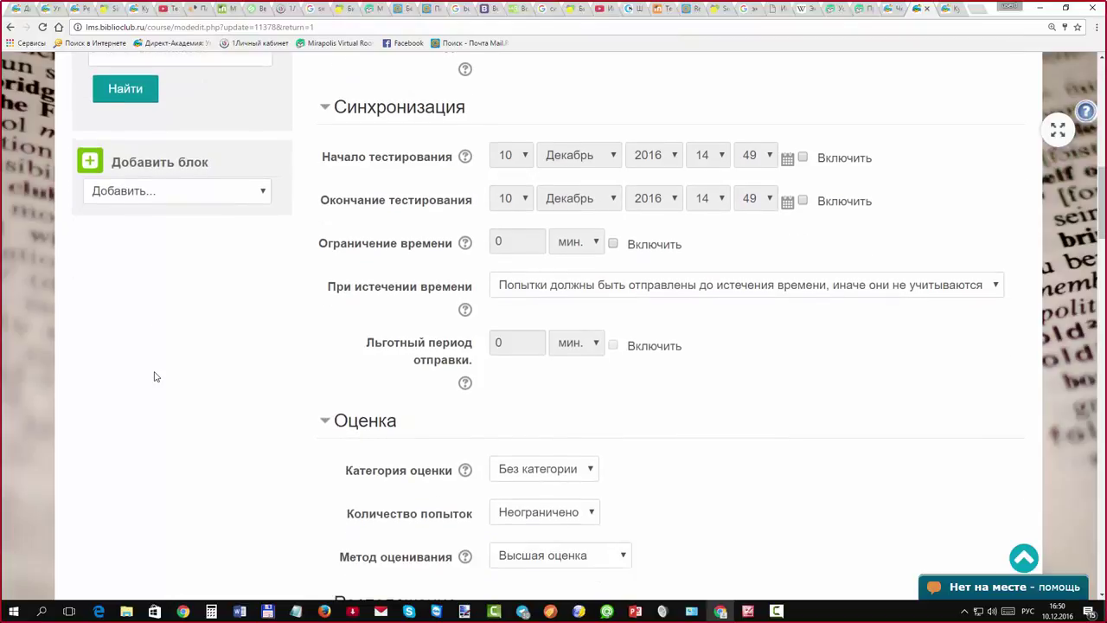
{"action": "scroll", "coordinate": [155, 376], "scroll_direction": "up", "scroll_amount": 1}
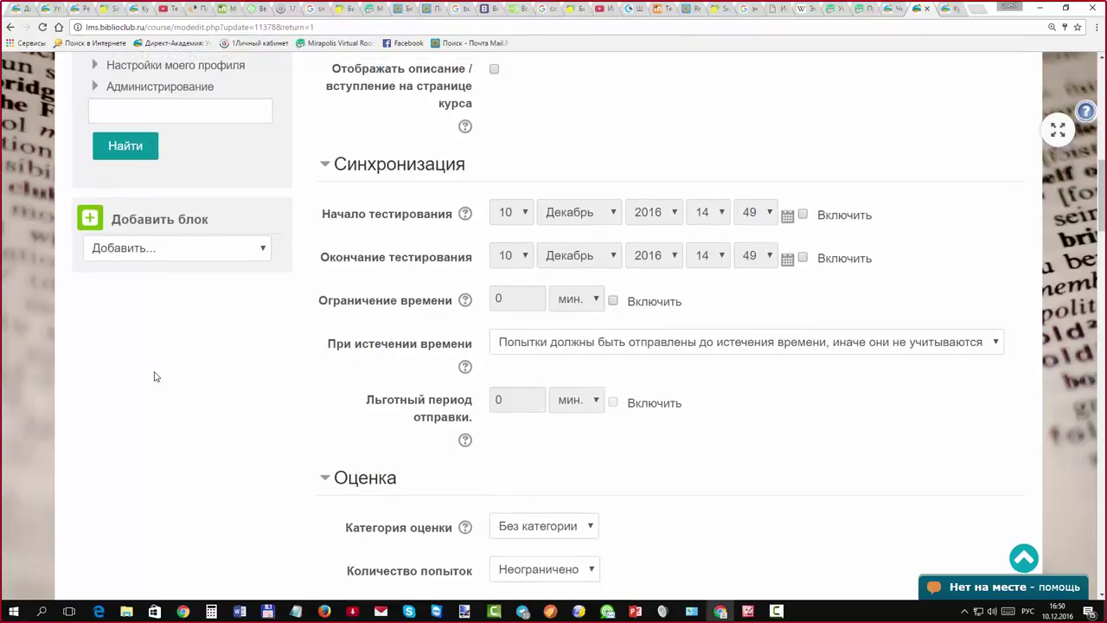
{"action": "scroll", "coordinate": [155, 377], "scroll_direction": "down", "scroll_amount": 3}
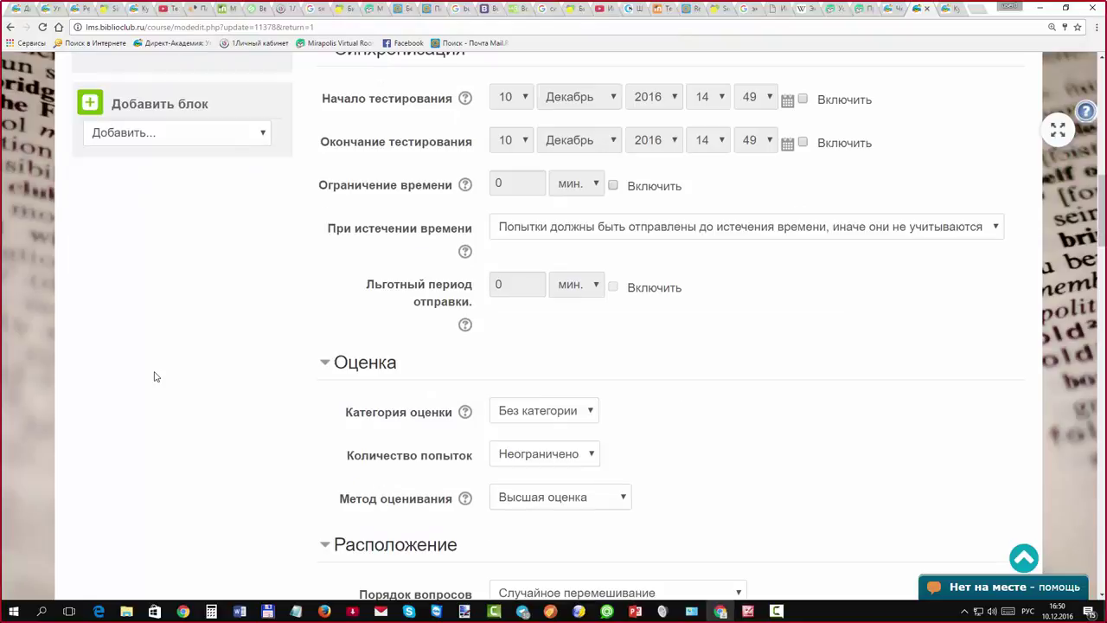
{"action": "scroll", "coordinate": [154, 376], "scroll_direction": "up", "scroll_amount": 1}
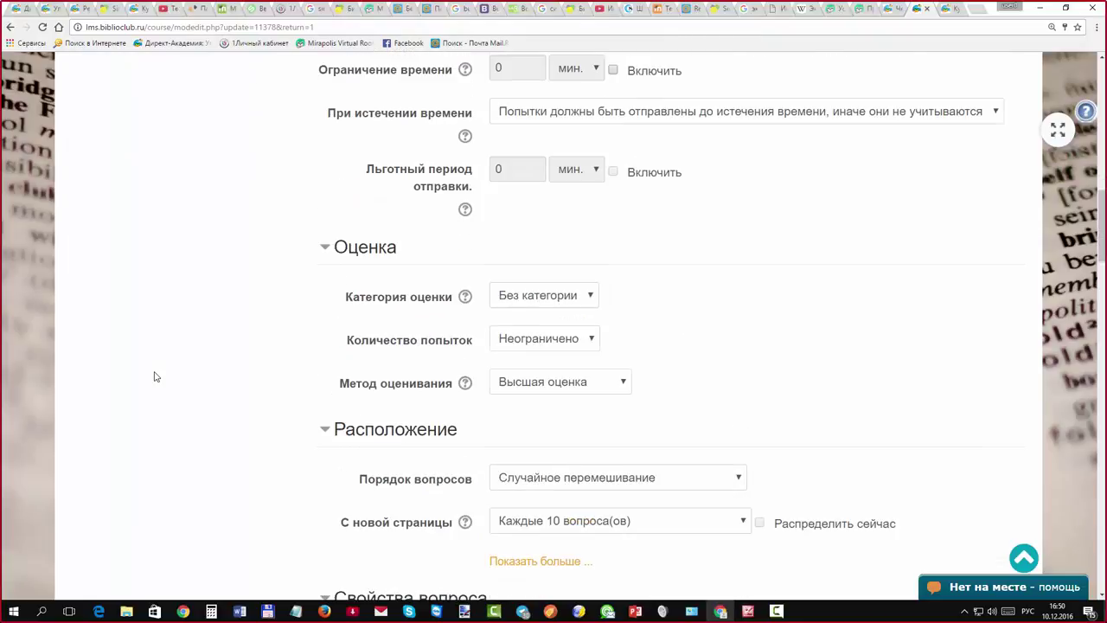
Set «Количество попыток» to 1 in the «Оценка» section
{"action": "scroll", "coordinate": [155, 377], "scroll_direction": "down", "scroll_amount": 1}
{"action": "scroll", "coordinate": [155, 376], "scroll_direction": "up", "scroll_amount": 1}
{"action": "scroll", "coordinate": [155, 376], "scroll_direction": "down", "scroll_amount": 1}
{"action": "scroll", "coordinate": [155, 376], "scroll_direction": "up", "scroll_amount": 1}
{"action": "key", "text": "Tab"}
{"action": "key", "text": "alt+Down"}
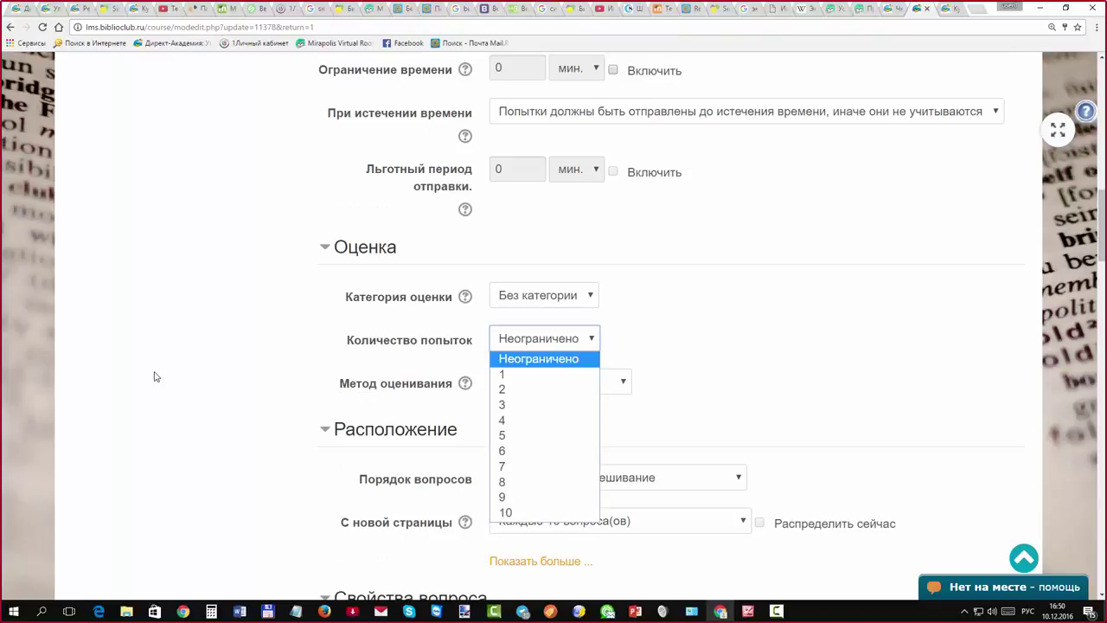
{"action": "key", "text": "Down"}
{"action": "key", "text": "Return"}
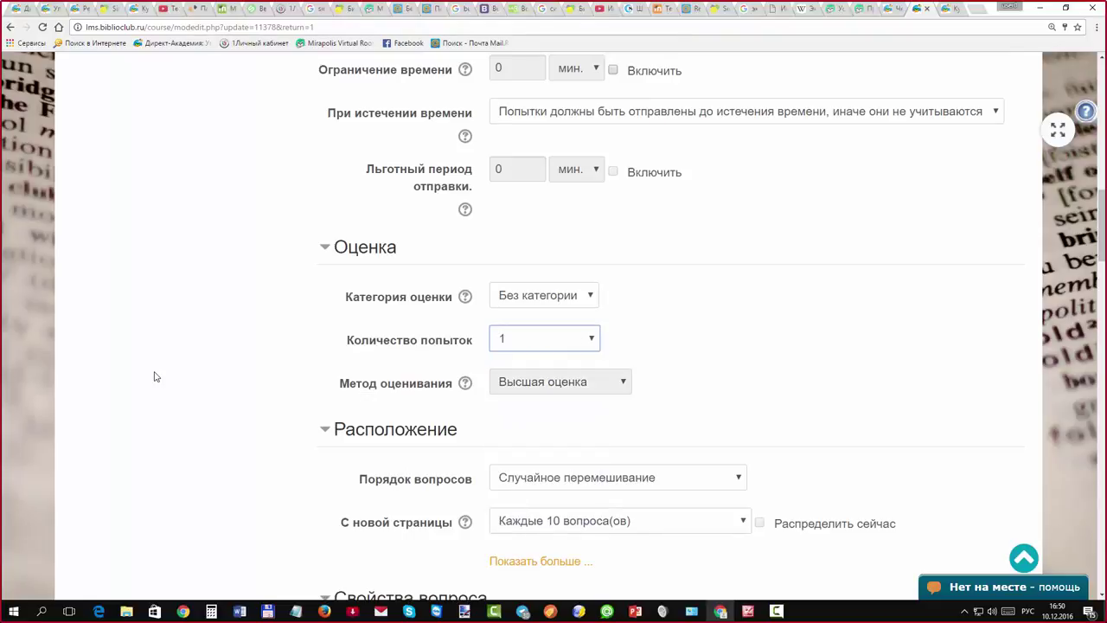
{"action": "left_click", "coordinate": [155, 377]}
Save the settings of «Тест по теме 8» and show the test with its page refreshed
{"action": "scroll", "coordinate": [155, 376], "scroll_direction": "down", "scroll_amount": 3}
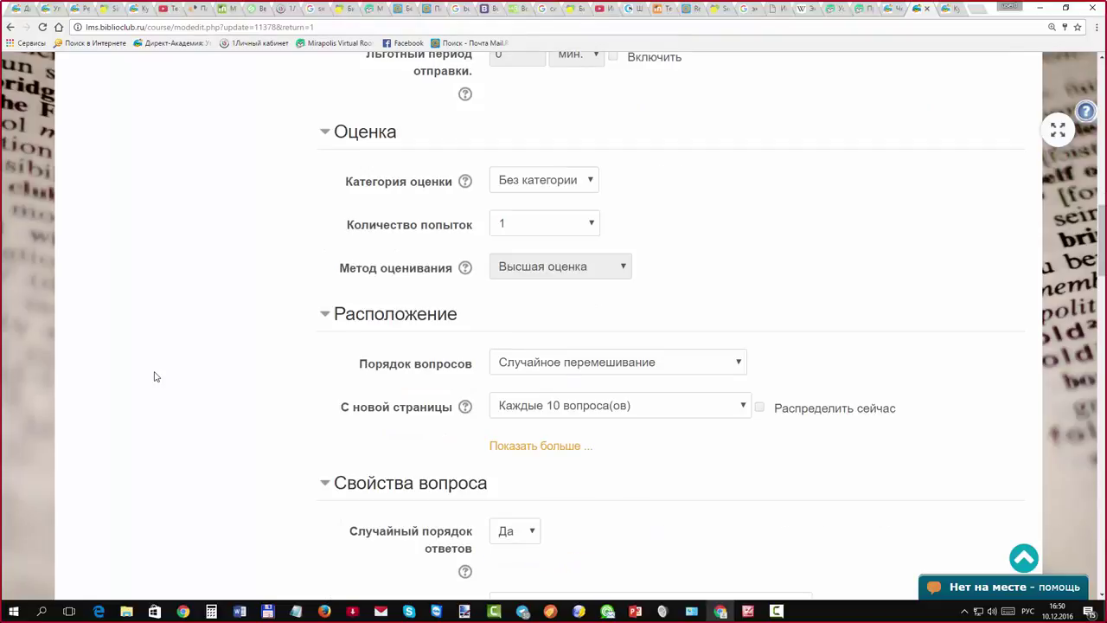
{"action": "scroll", "coordinate": [155, 376], "scroll_direction": "down", "scroll_amount": 2}
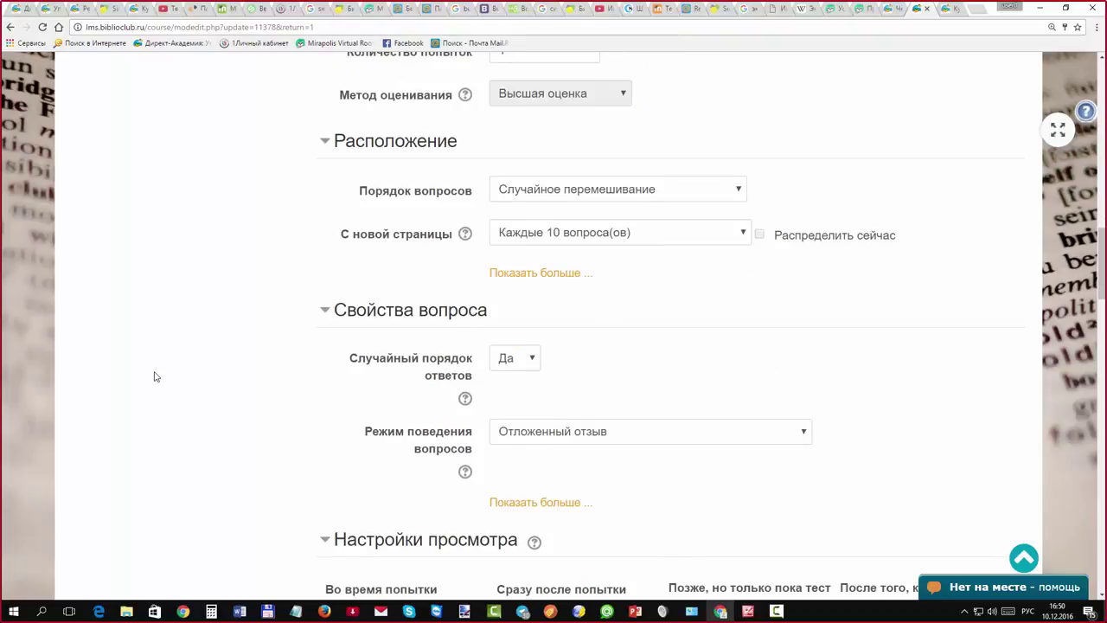
{"action": "scroll", "coordinate": [155, 376], "scroll_direction": "down", "scroll_amount": 1}
{"action": "scroll", "coordinate": [155, 376], "scroll_direction": "down", "scroll_amount": 1}
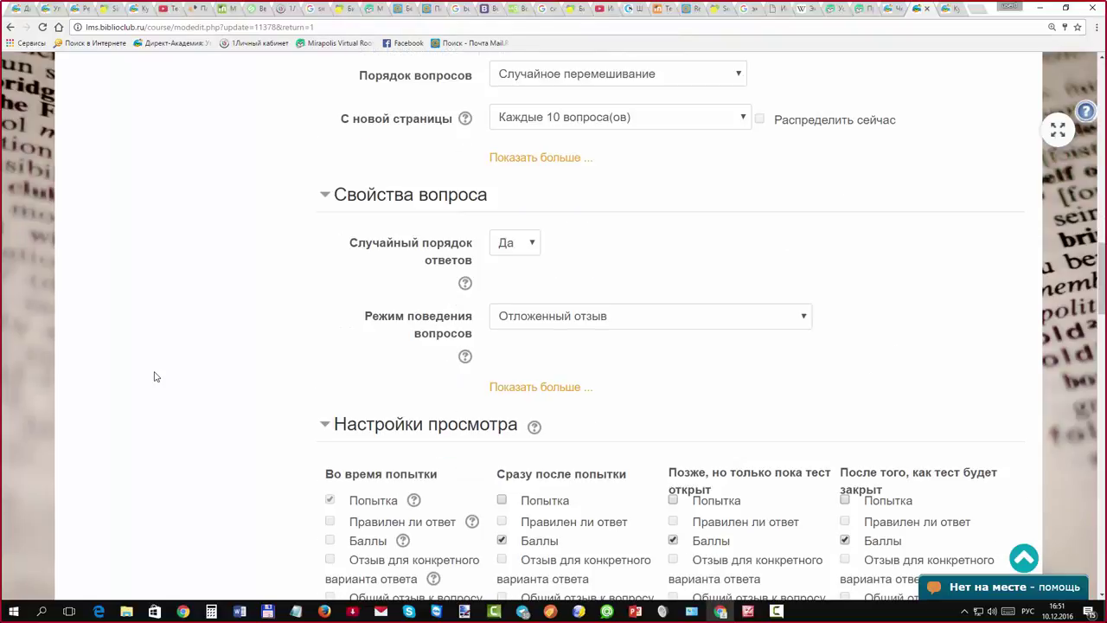
{"action": "scroll", "coordinate": [155, 376], "scroll_direction": "down", "scroll_amount": 6}
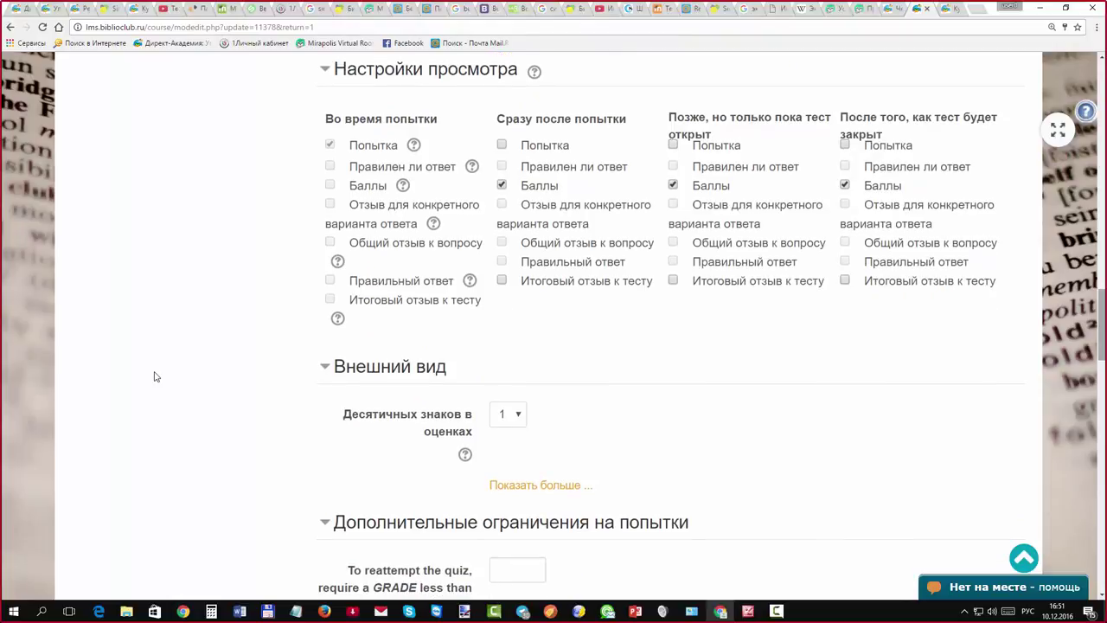
{"action": "scroll", "coordinate": [156, 377], "scroll_direction": "down", "scroll_amount": 15}
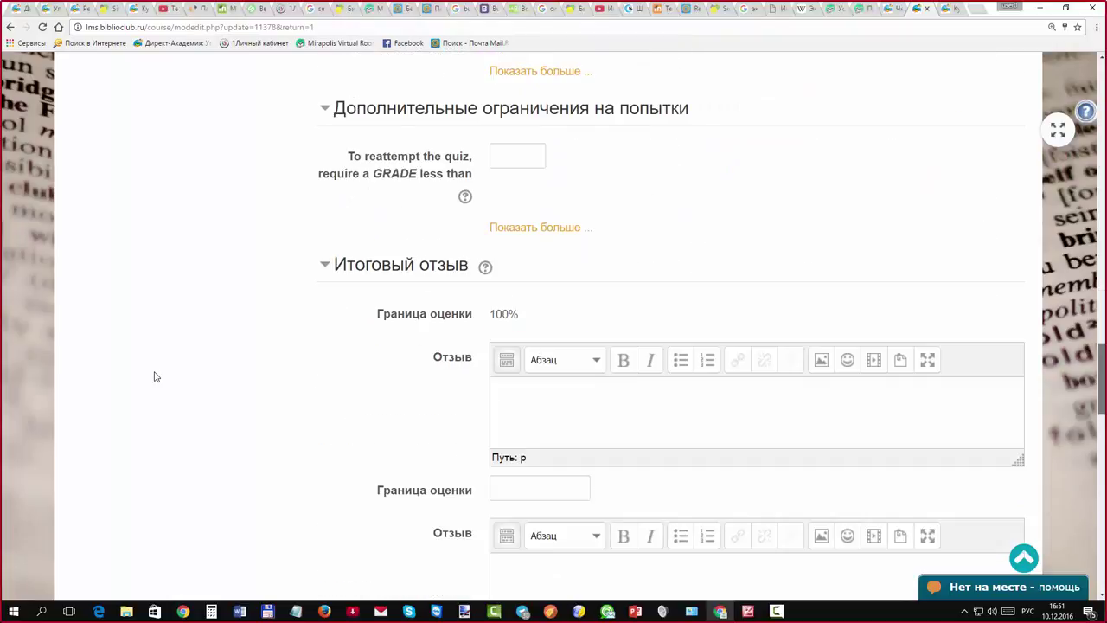
{"action": "scroll", "coordinate": [156, 376], "scroll_direction": "down", "scroll_amount": 5}
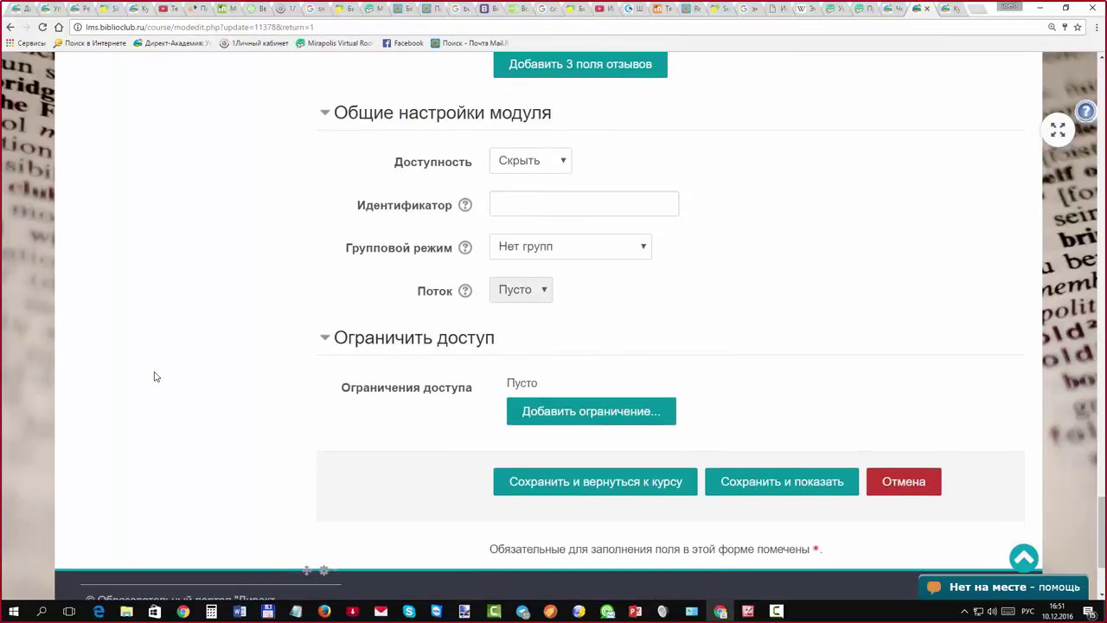
{"action": "key", "text": "Tab"}
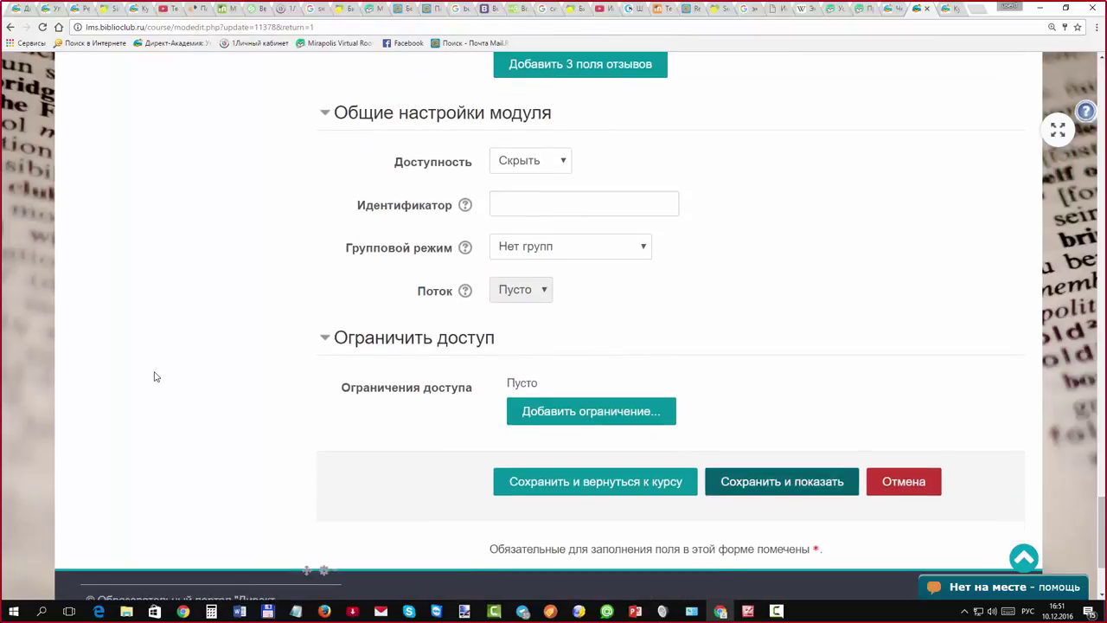
{"action": "key", "text": "Return"}
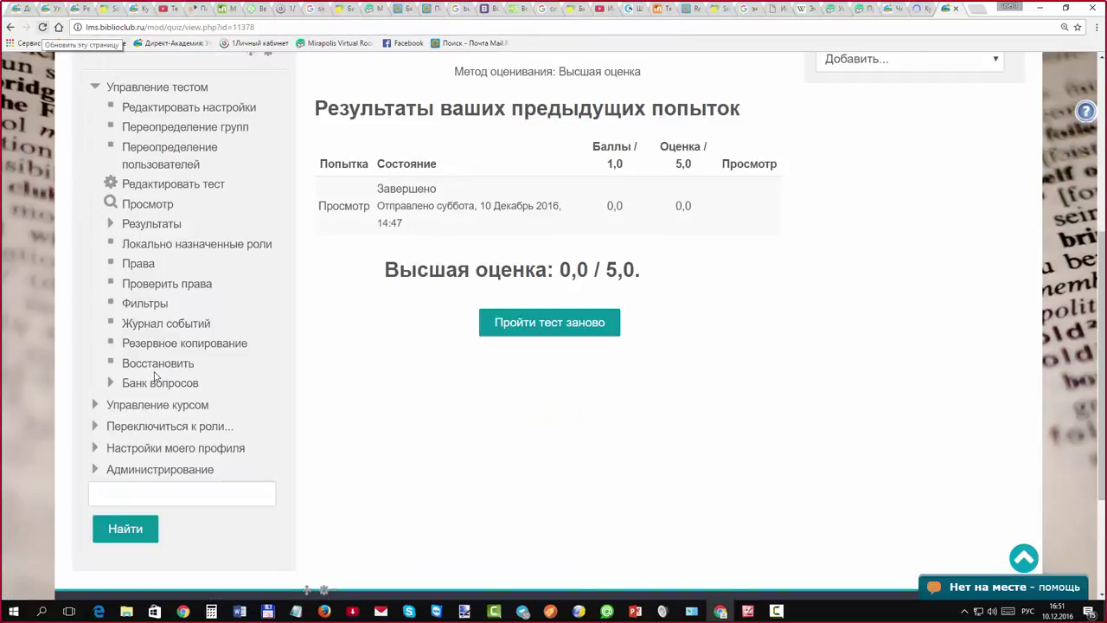
{"action": "key", "text": "F5"}
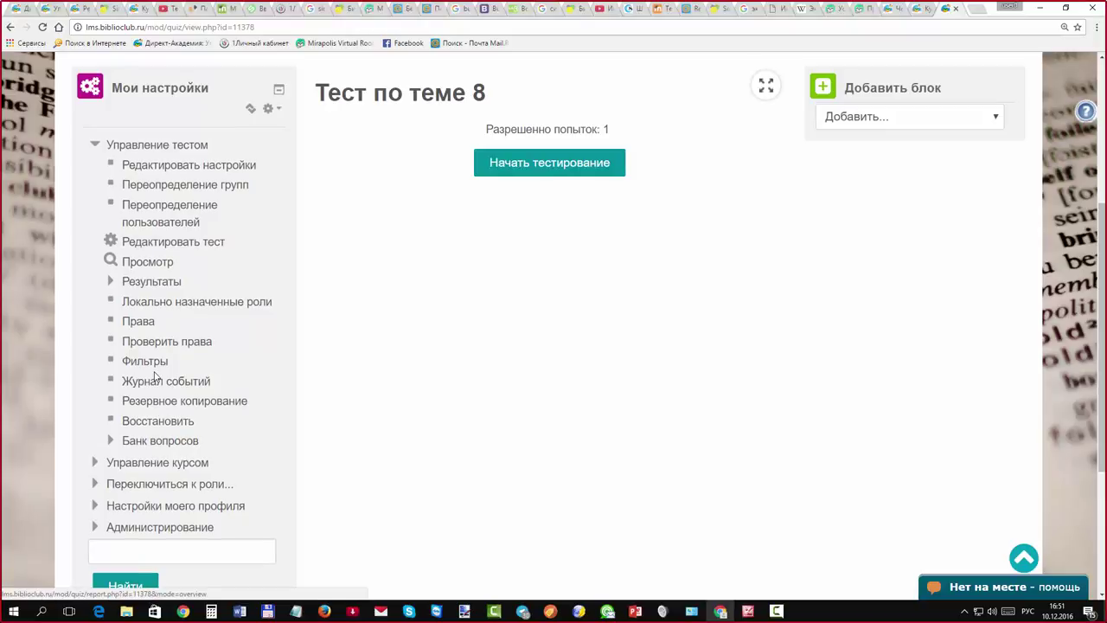
Open the «Результаты» report of «Тест по теме 8» and look through its inclusion and display options
{"action": "key", "text": "Return"}
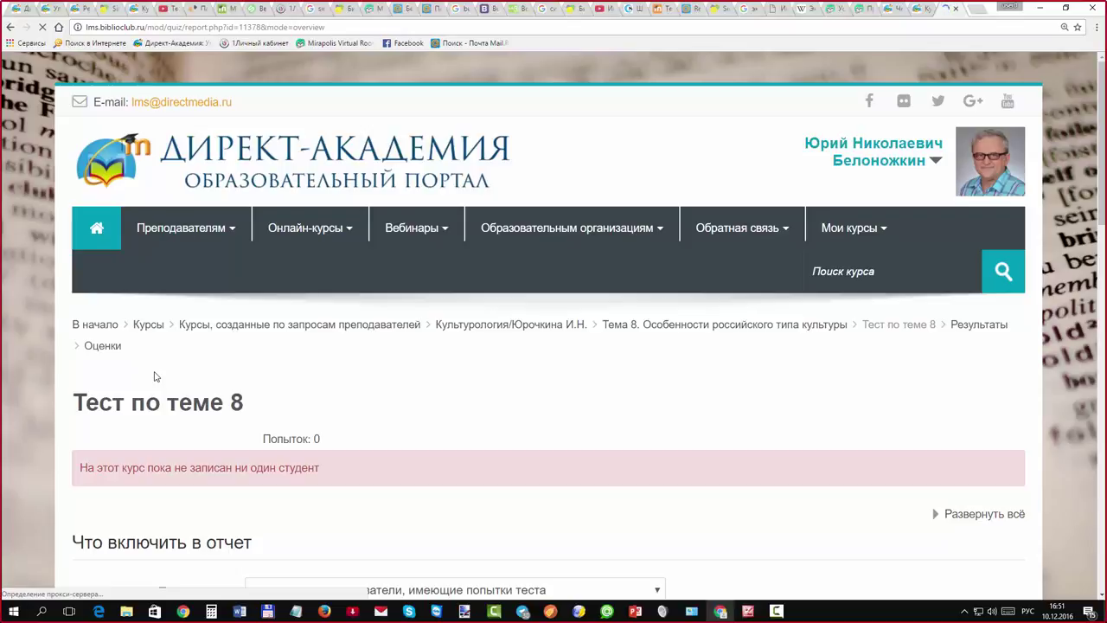
{"action": "scroll", "coordinate": [155, 376], "scroll_direction": "down", "scroll_amount": 5}
{"action": "scroll", "coordinate": [156, 376], "scroll_direction": "down", "scroll_amount": 2}
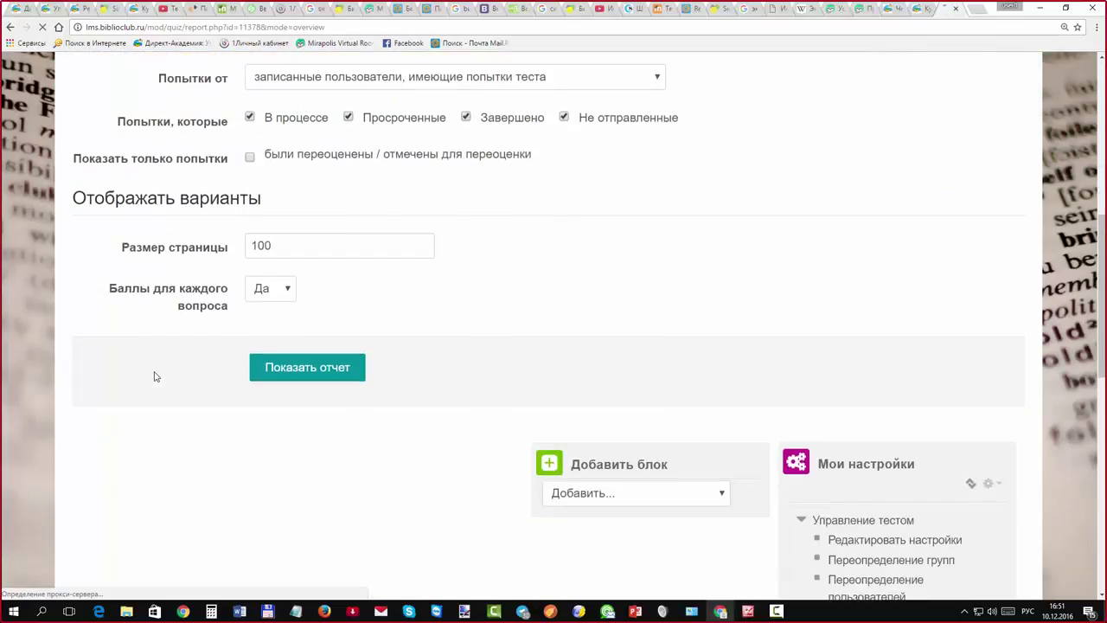
{"action": "scroll", "coordinate": [156, 377], "scroll_direction": "down", "scroll_amount": 5}
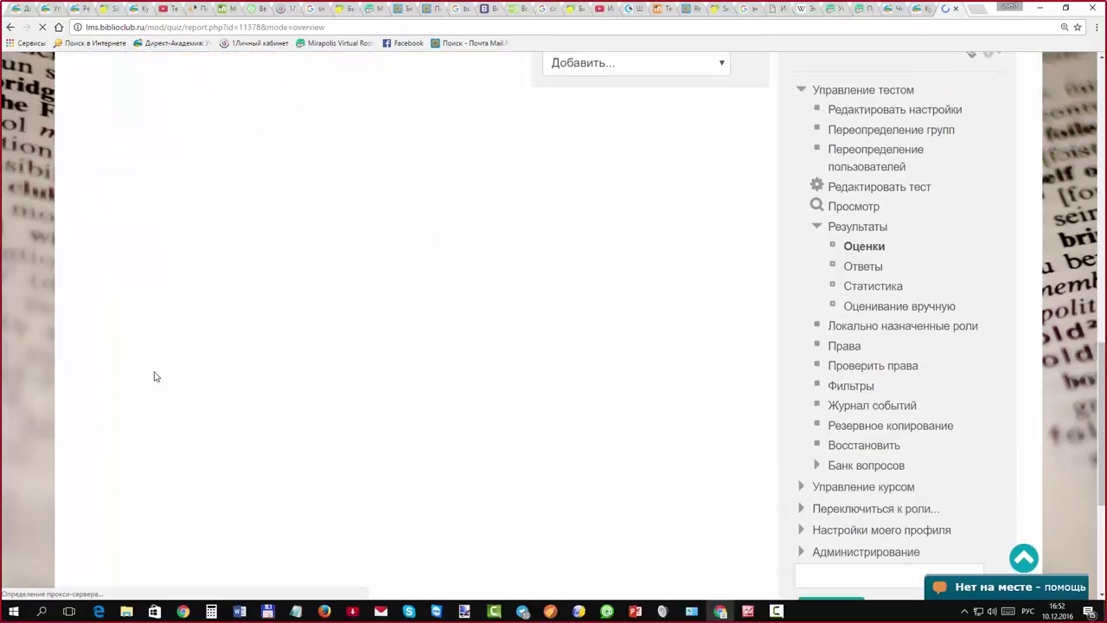
{"action": "scroll", "coordinate": [155, 376], "scroll_direction": "up", "scroll_amount": 2}
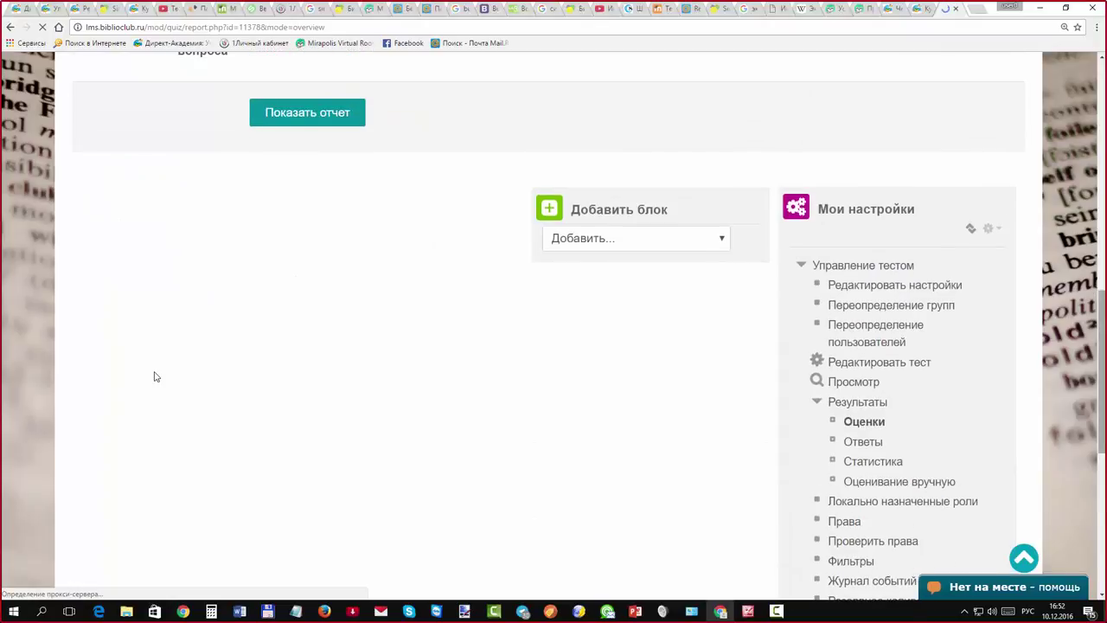
{"action": "scroll", "coordinate": [155, 376], "scroll_direction": "up", "scroll_amount": 2}
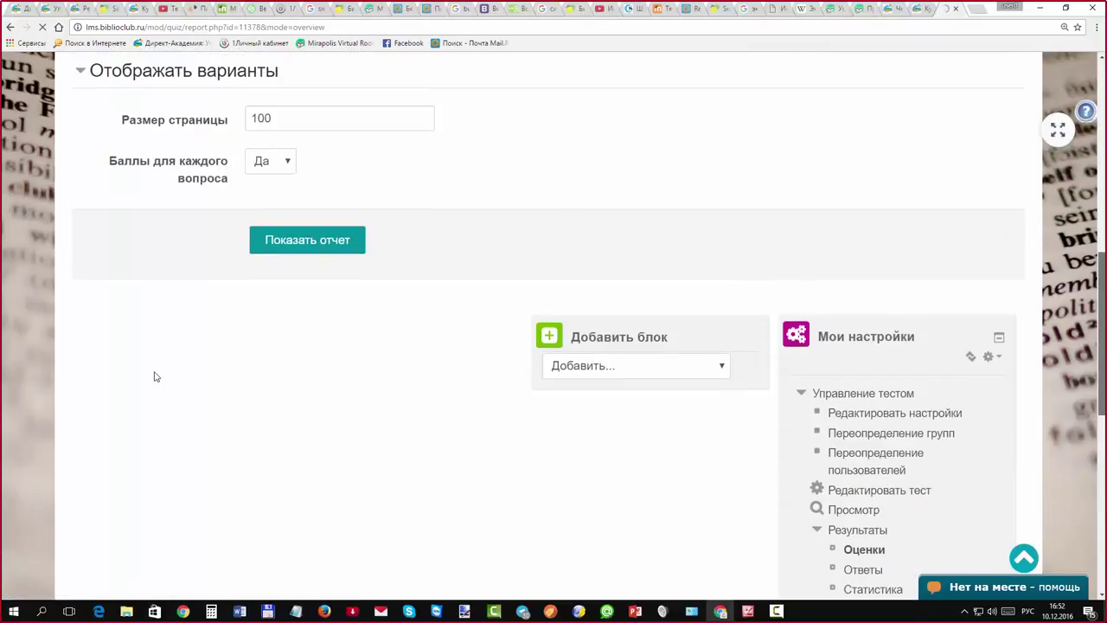
{"action": "scroll", "coordinate": [156, 377], "scroll_direction": "up", "scroll_amount": 3}
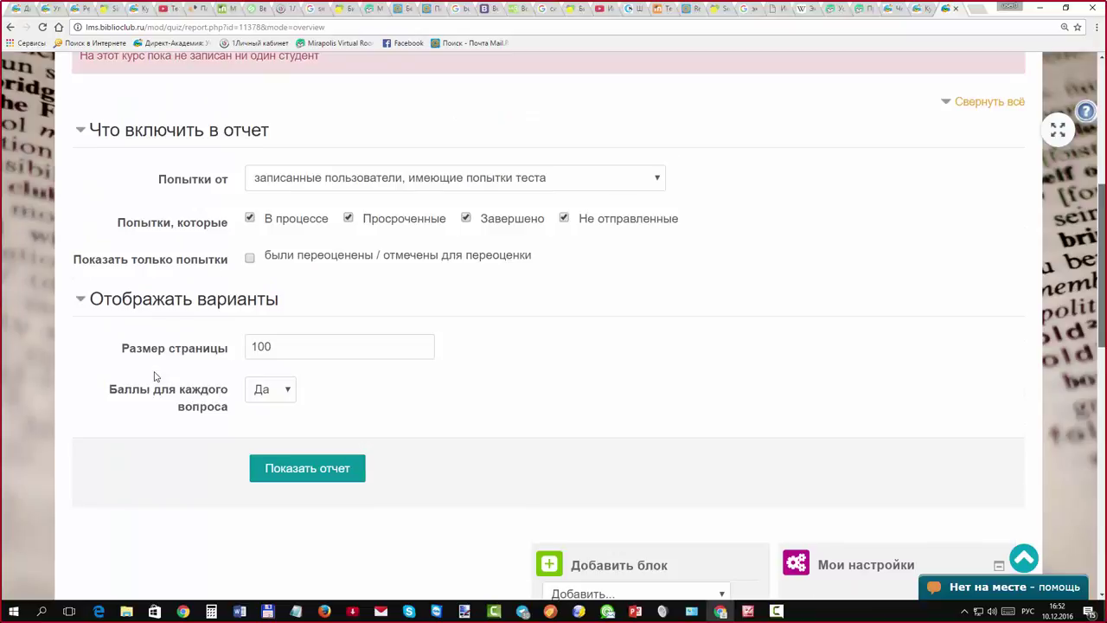
{"action": "scroll", "coordinate": [156, 376], "scroll_direction": "up", "scroll_amount": 1}
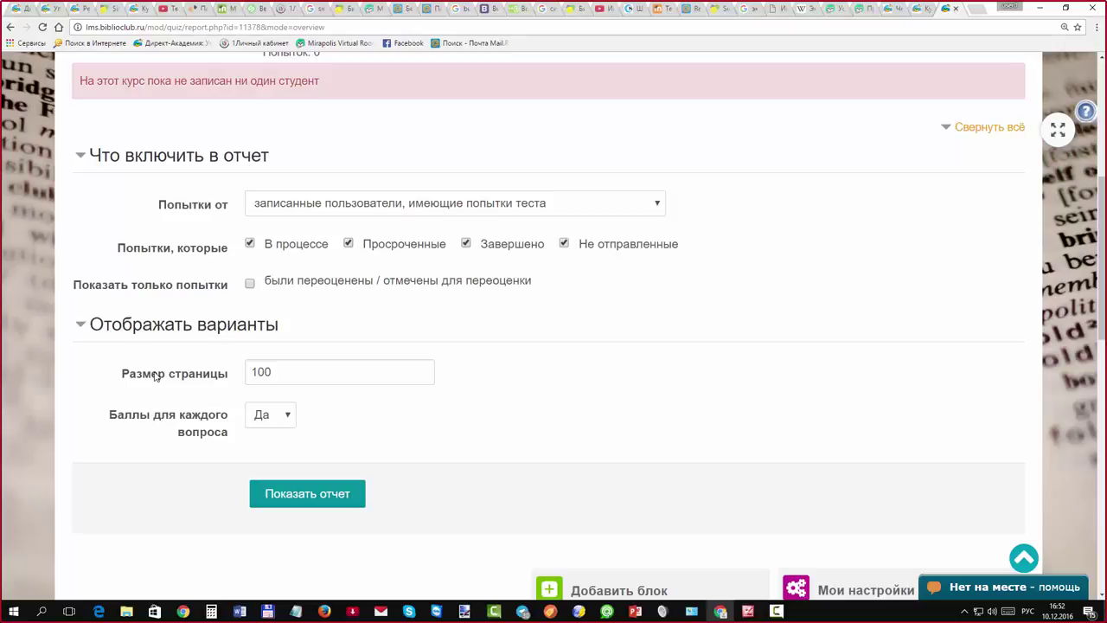
Examine the available user groups for «Попытки от» in the report options, leaving the selection as it is
{"action": "left_click", "coordinate": [155, 374]}
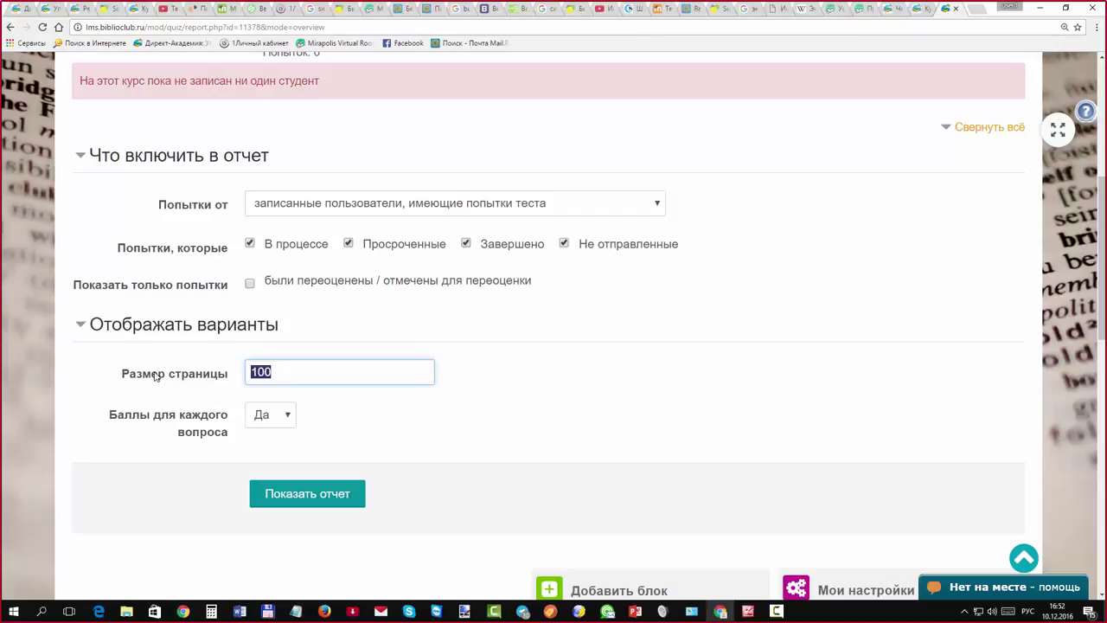
{"action": "key", "text": "shift+Tab"}
{"action": "key", "text": "shift+Tab"}
{"action": "key", "text": "shift+Tab"}
{"action": "key", "text": "shift+Tab"}
{"action": "key", "text": "shift+Tab"}
{"action": "key", "text": "shift+Tab"}
{"action": "key", "text": "alt+Down"}
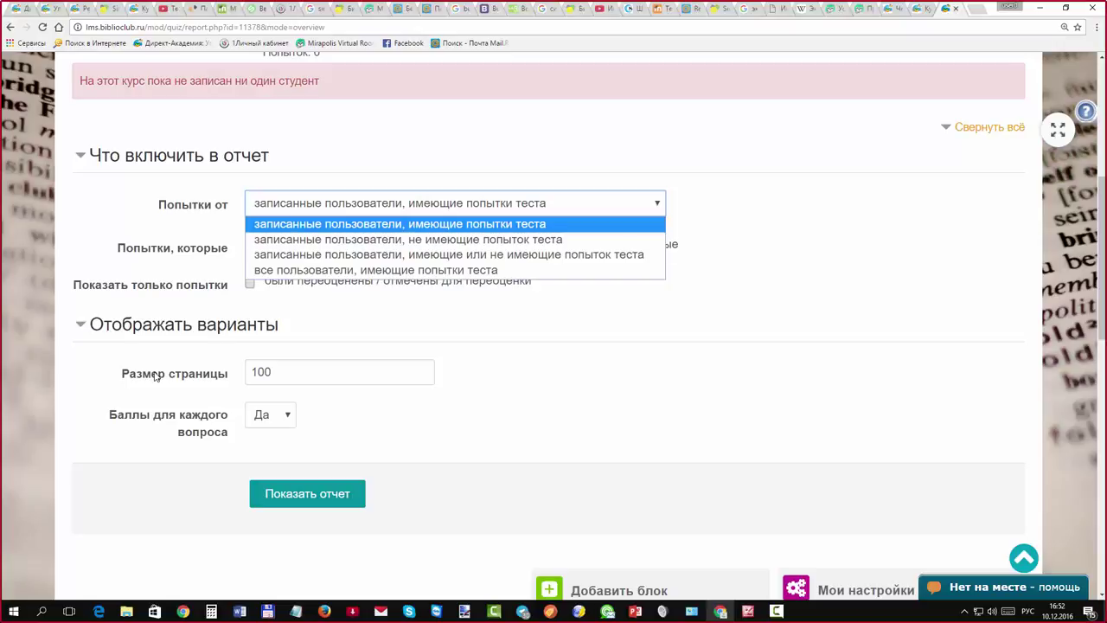
{"action": "key", "text": "Down"}
{"action": "key", "text": "Down"}
{"action": "key", "text": "Down"}
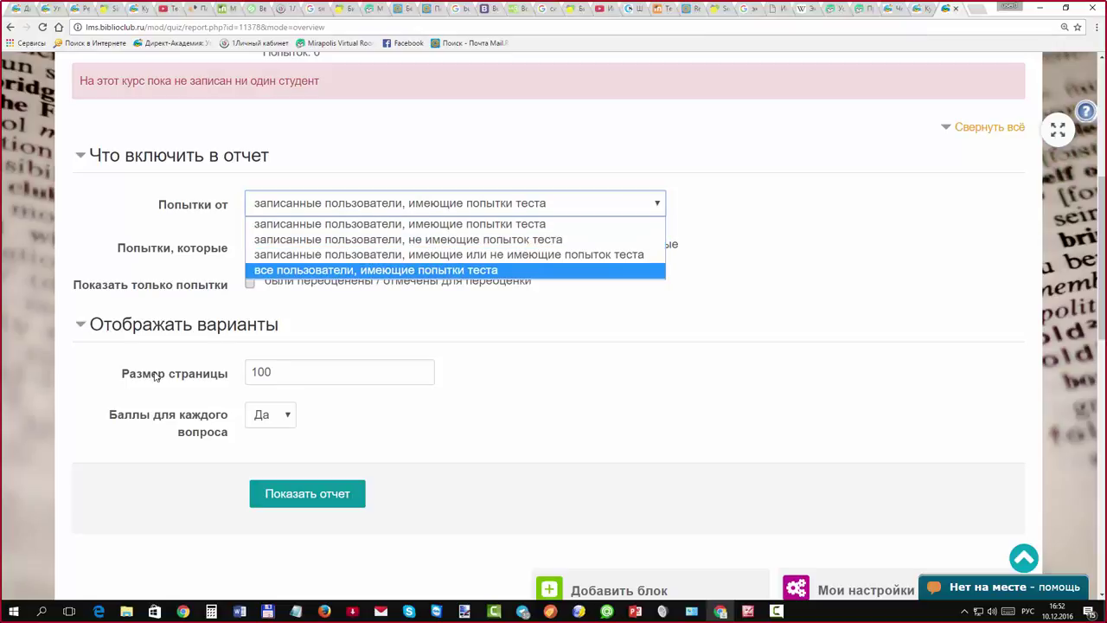
{"action": "key", "text": "Up"}
{"action": "key", "text": "Down"}
{"action": "key", "text": "Up"}
{"action": "key", "text": "Up"}
{"action": "key", "text": "Escape"}
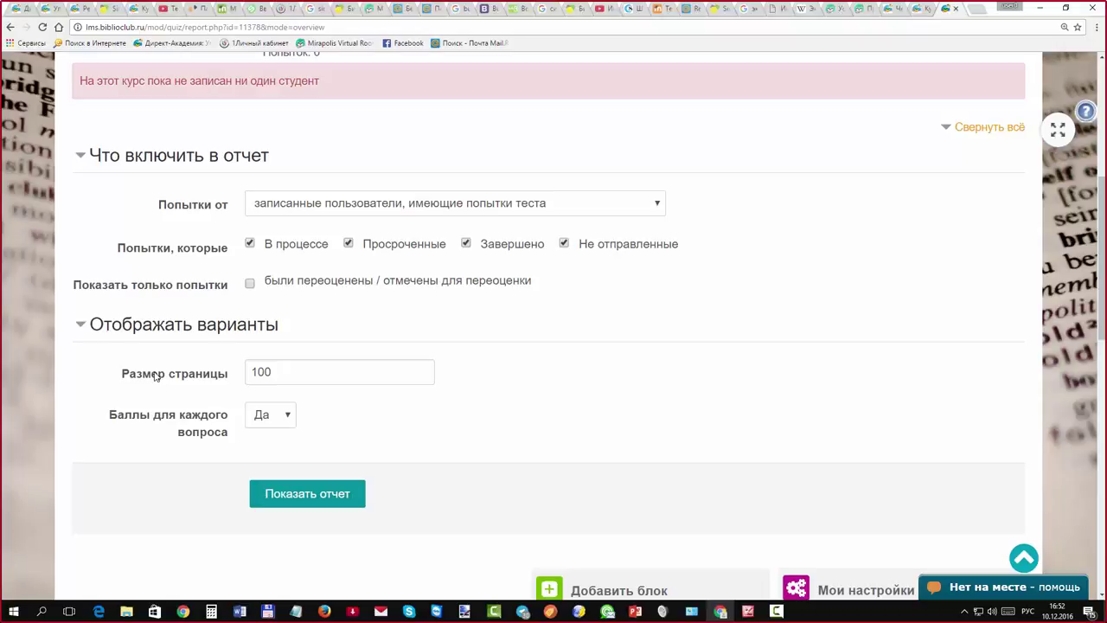
{"action": "scroll", "coordinate": [155, 374], "scroll_direction": "down", "scroll_amount": 1}
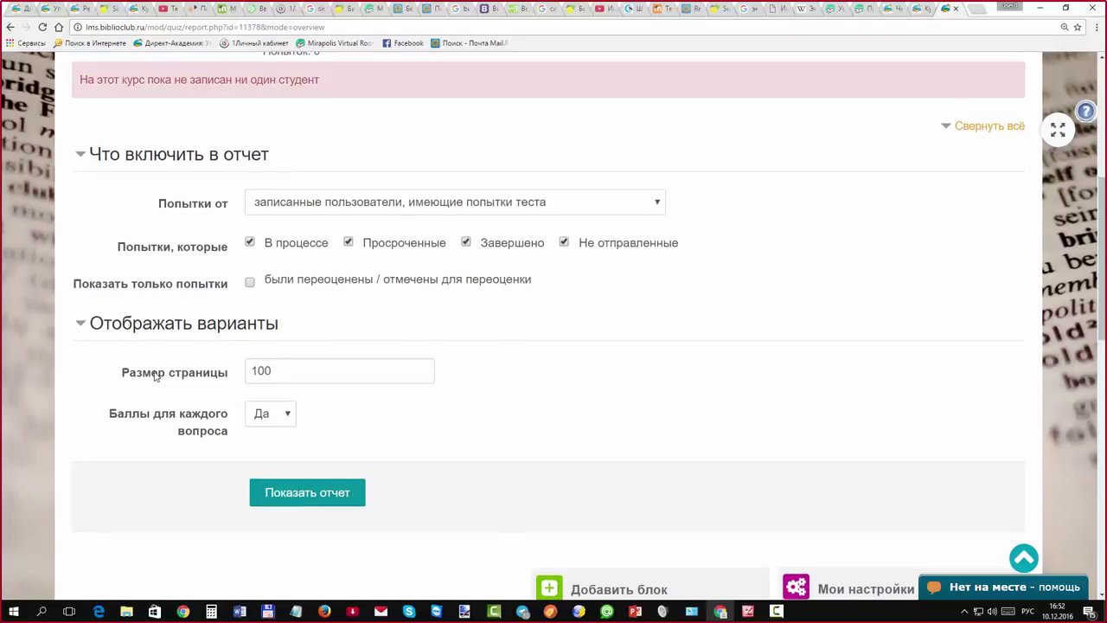
{"action": "scroll", "coordinate": [156, 375], "scroll_direction": "up", "scroll_amount": 1}
{"action": "scroll", "coordinate": [156, 375], "scroll_direction": "up", "scroll_amount": 5}
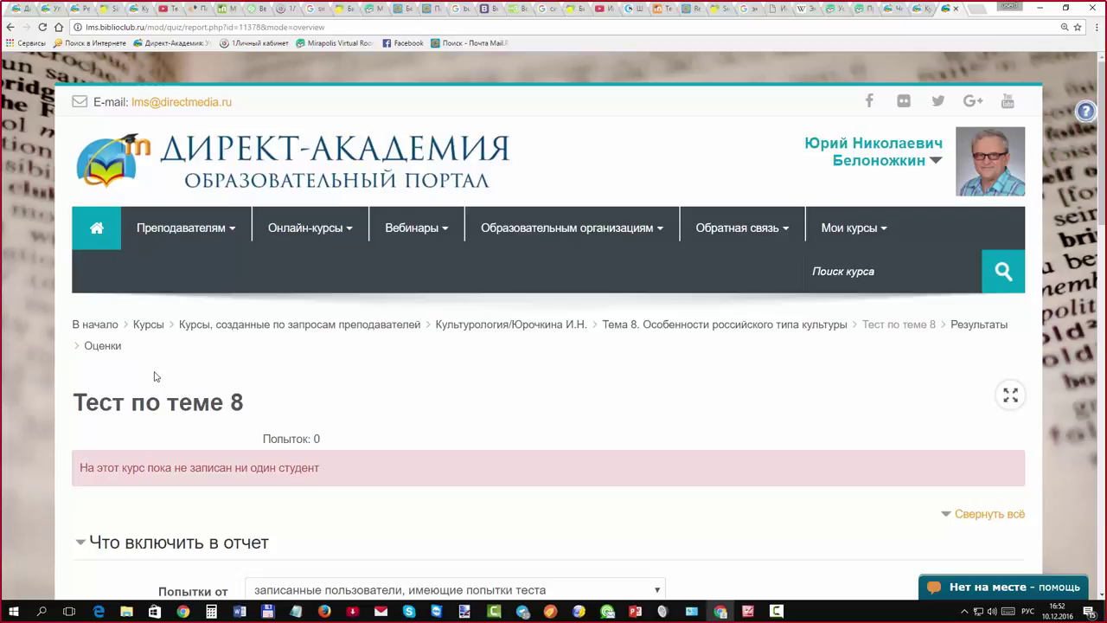
{"action": "scroll", "coordinate": [156, 376], "scroll_direction": "down", "scroll_amount": 1}
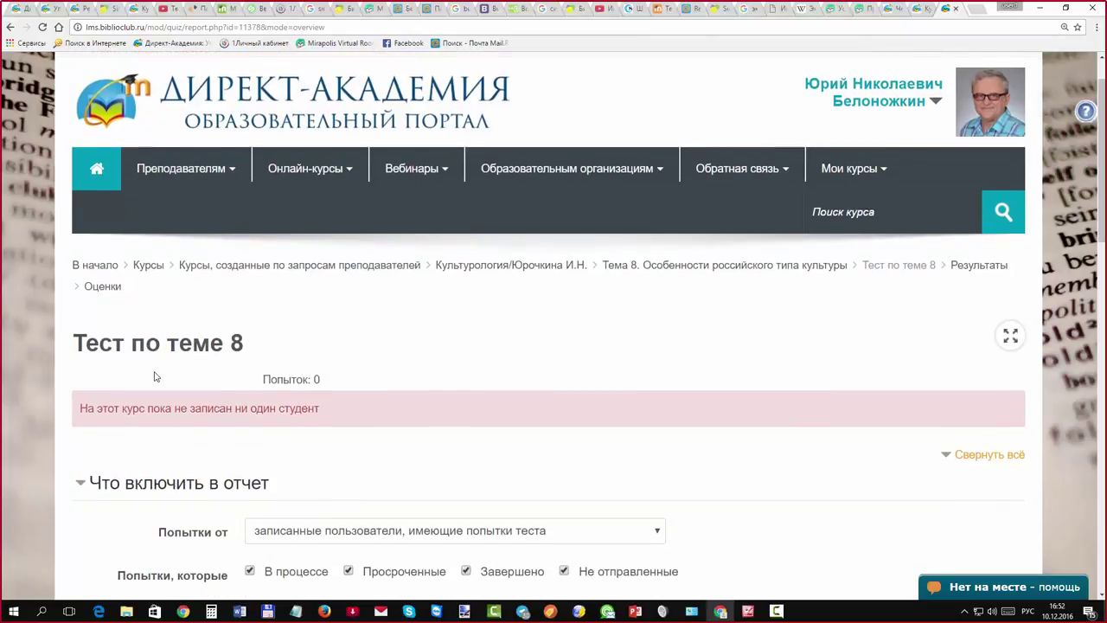
{"action": "scroll", "coordinate": [156, 376], "scroll_direction": "up", "scroll_amount": 1}
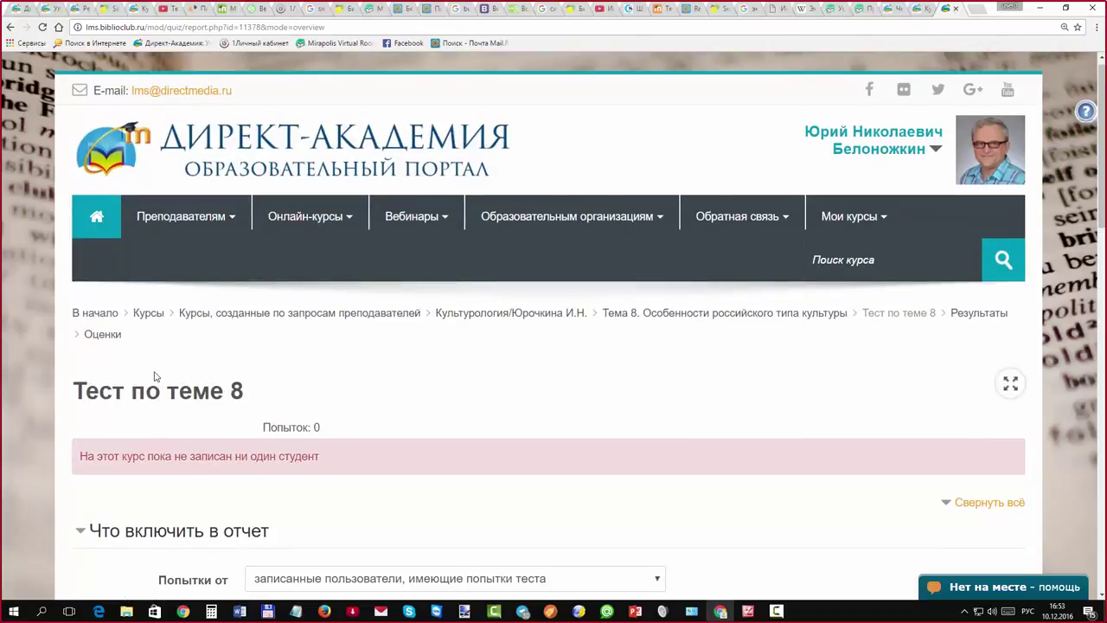
{"action": "key", "text": "F10"}
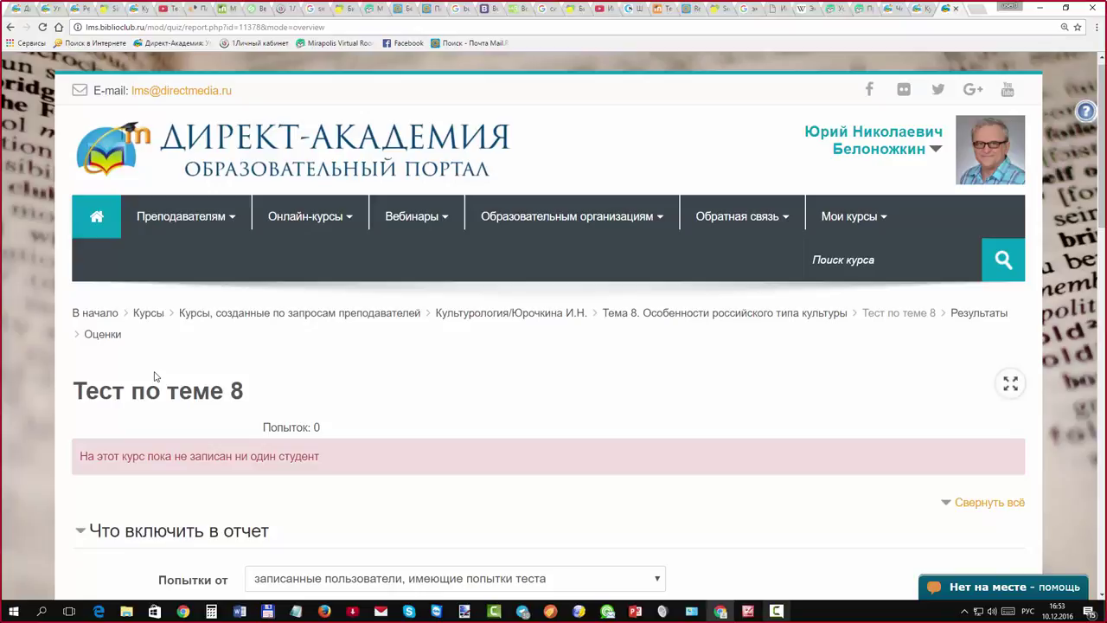
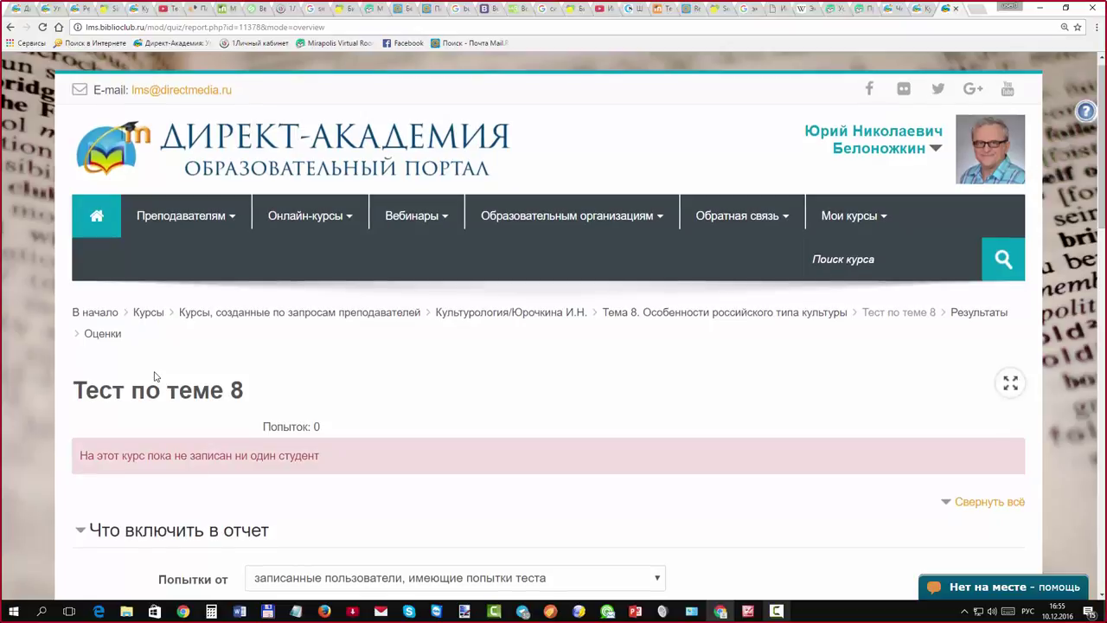
{"action": "scroll", "coordinate": [155, 375], "scroll_direction": "down", "scroll_amount": 2}
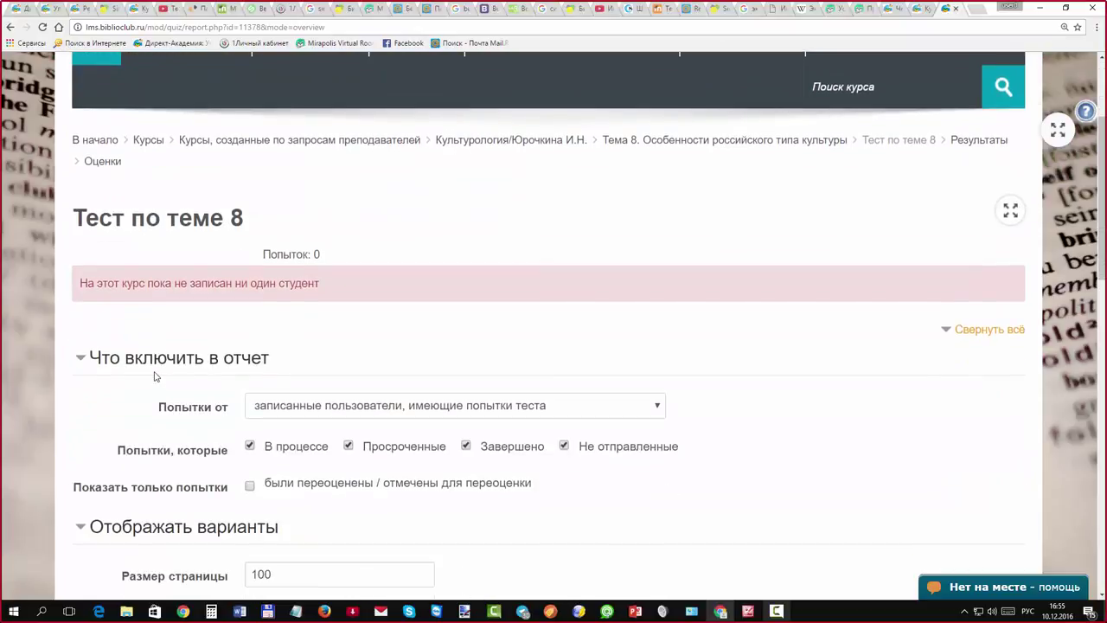
{"action": "scroll", "coordinate": [154, 375], "scroll_direction": "down", "scroll_amount": 1}
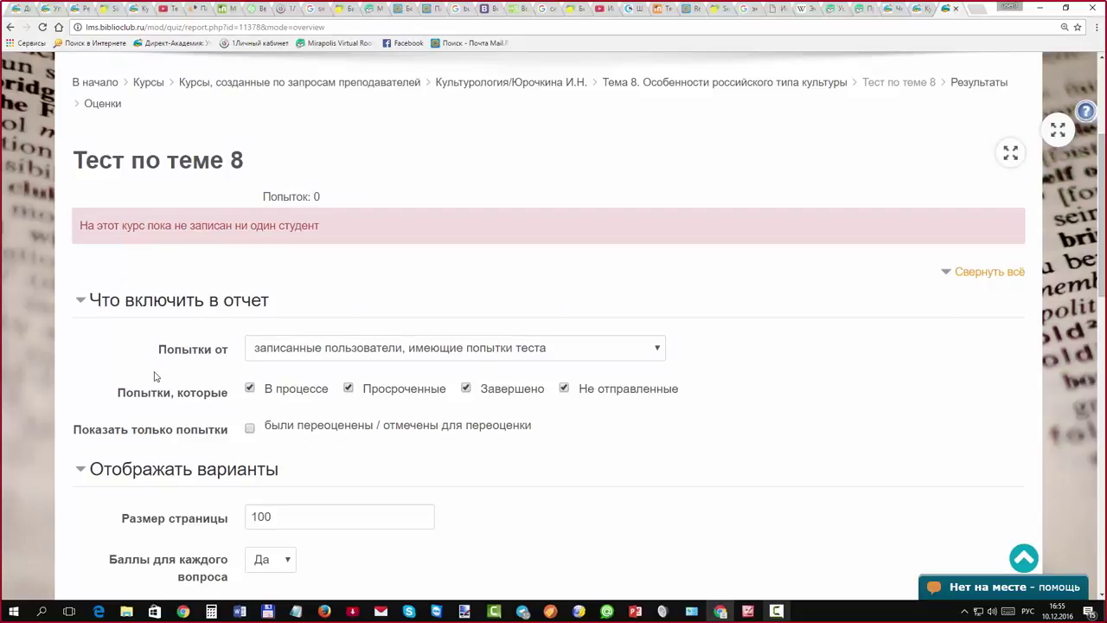
{"action": "scroll", "coordinate": [154, 376], "scroll_direction": "down", "scroll_amount": 1}
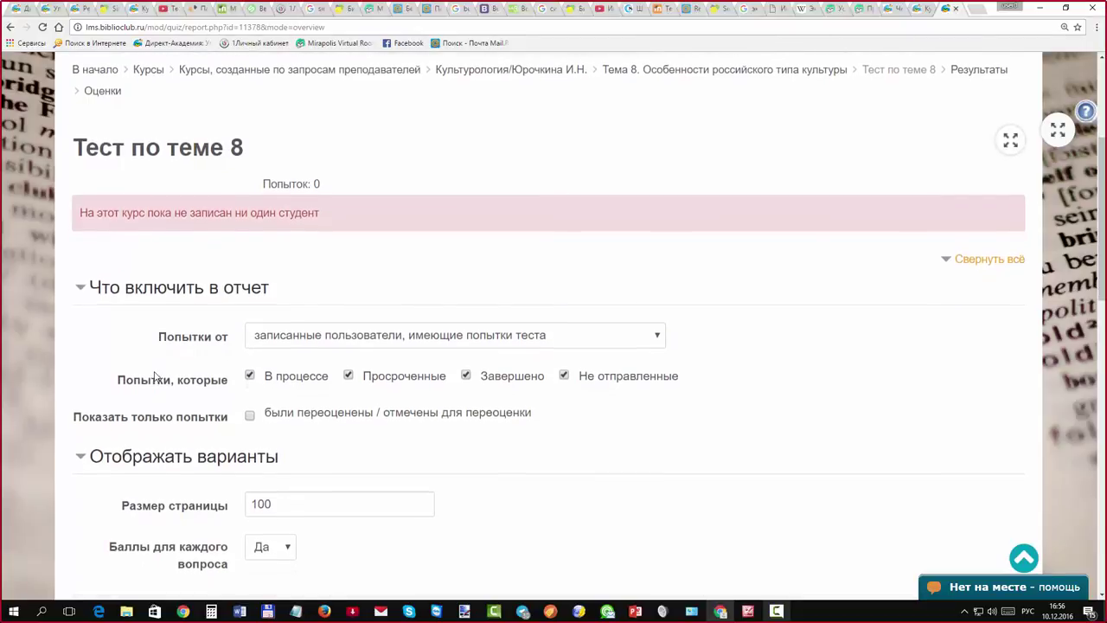
{"action": "scroll", "coordinate": [154, 375], "scroll_direction": "down", "scroll_amount": 1}
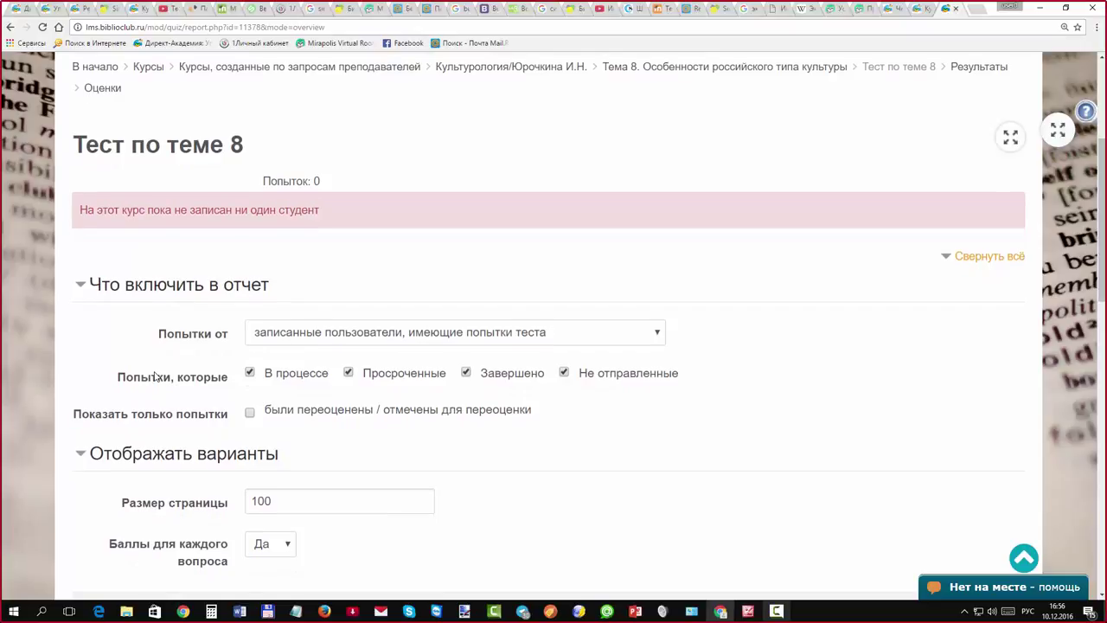